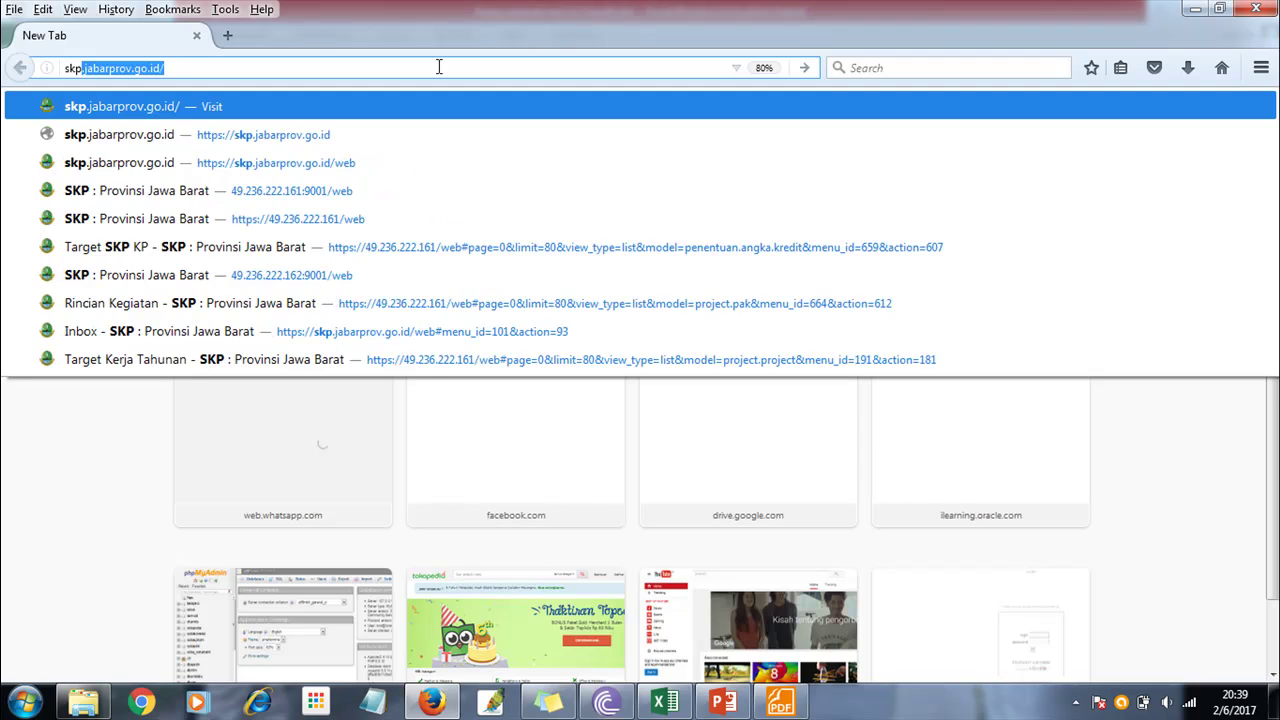
- Open skp.jabarprov.go.id and log in as demo.guru.cihampelas with the account password, dismissing the browser's offer to remember the login
{"action": "key", "text": "Return"}
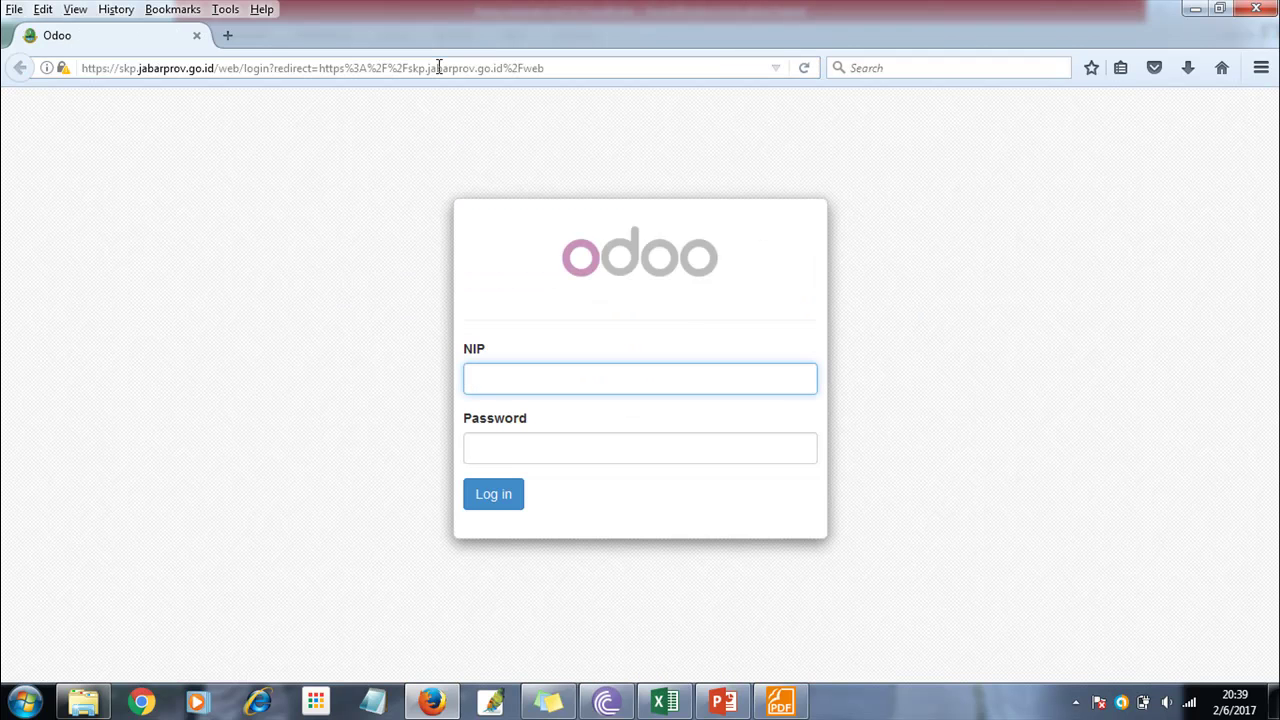
{"action": "left_click", "coordinate": [548, 380]}
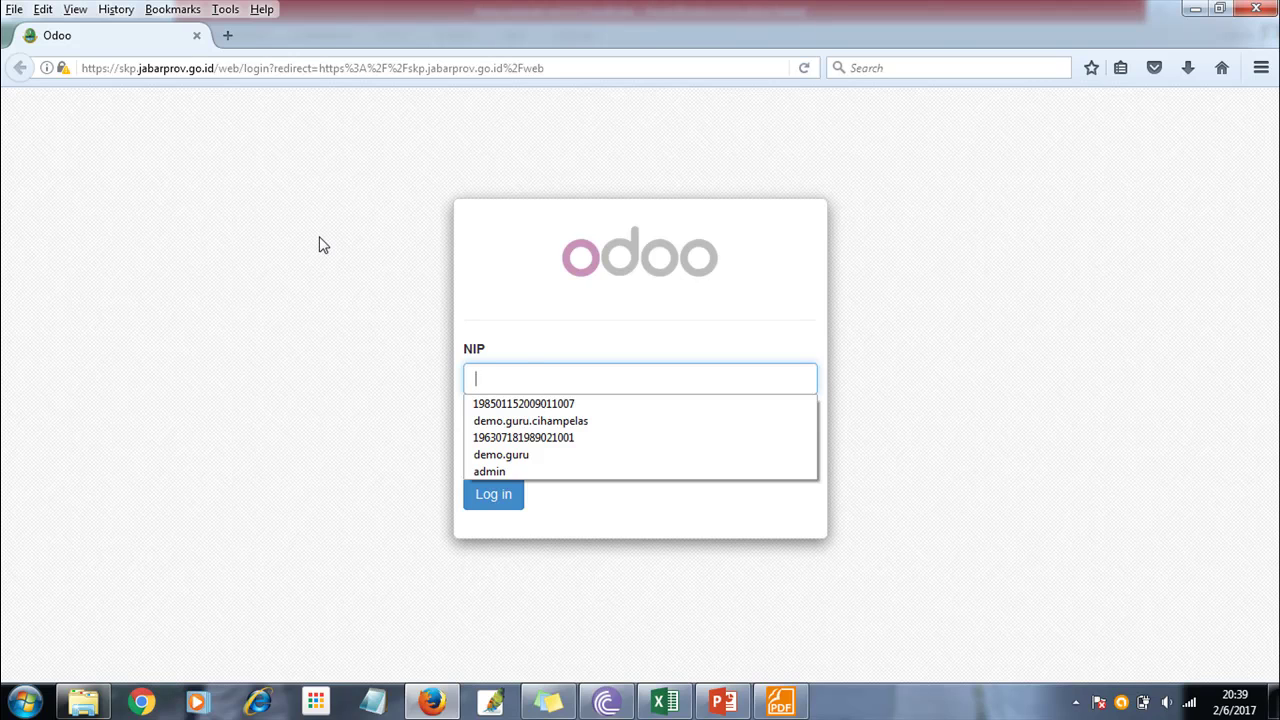
{"action": "left_click", "coordinate": [536, 384]}
{"action": "left_click", "coordinate": [536, 384]}
{"action": "type", "text": "de"}
{"action": "key", "text": "Down"}
{"action": "key", "text": "Return"}
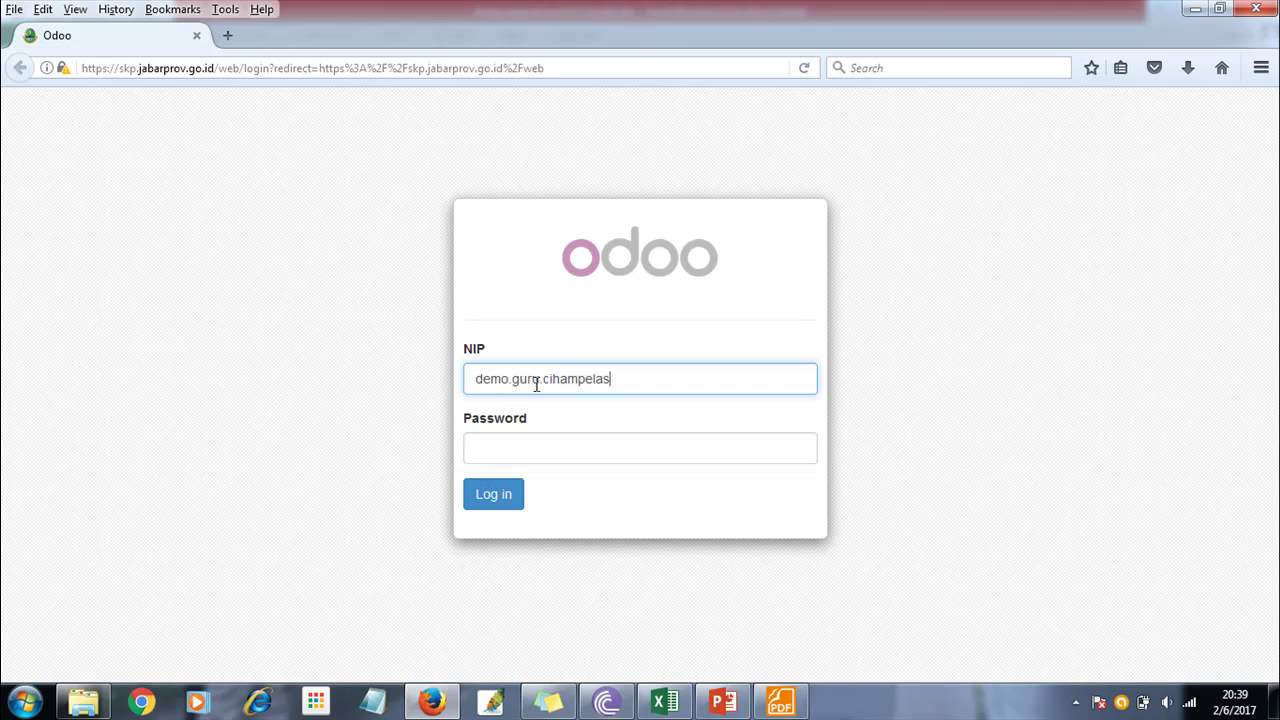
{"action": "left_click", "coordinate": [562, 454]}
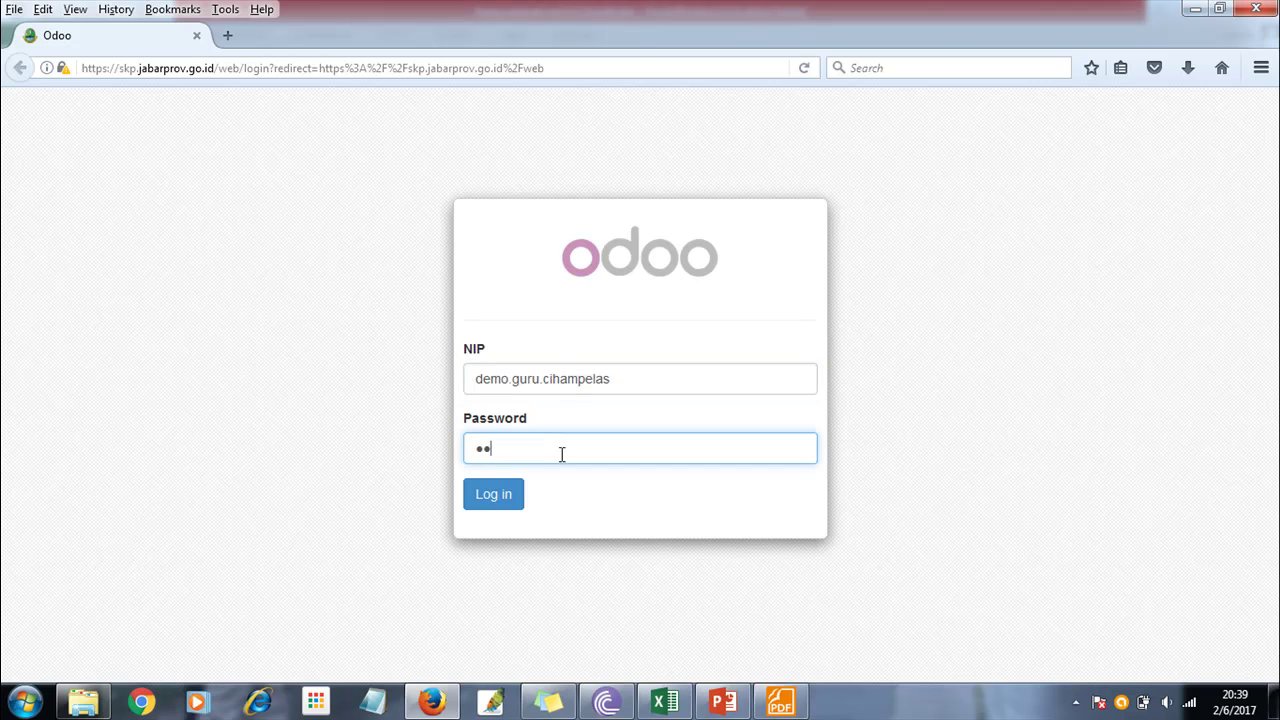
{"action": "left_click", "coordinate": [512, 499]}
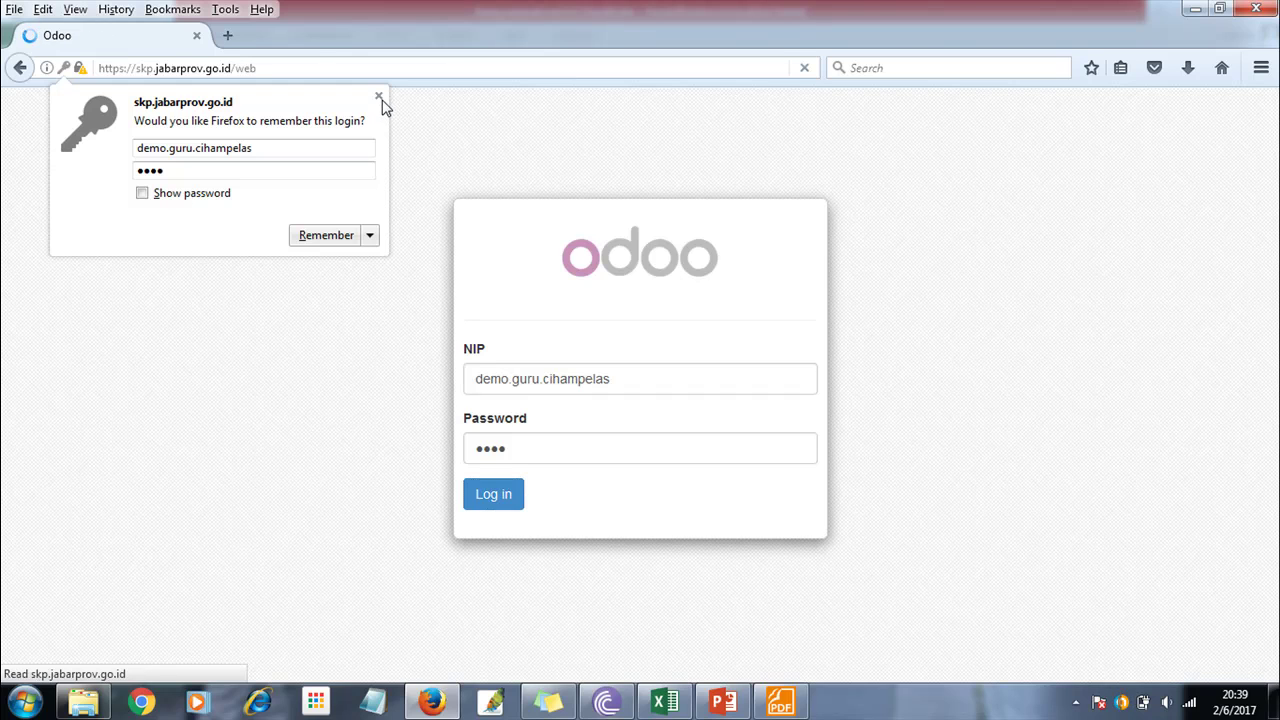
{"action": "left_click", "coordinate": [379, 97]}
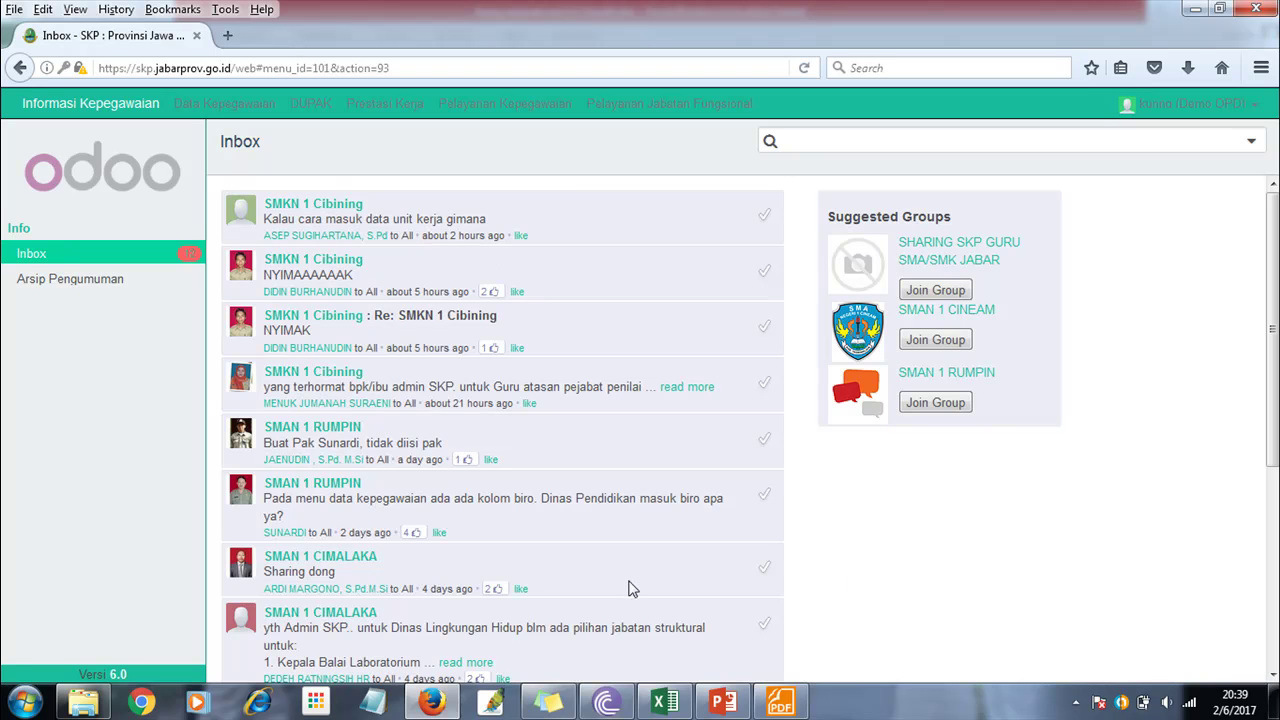
- Go from the inbox to Data Kepegawaian and open the employee's personal data record
{"action": "scroll", "coordinate": [1275, 283], "scroll_direction": "down", "scroll_amount": 3}
{"action": "scroll", "coordinate": [1275, 283], "scroll_direction": "up", "scroll_amount": 3}
{"action": "left_click", "coordinate": [248, 110]}
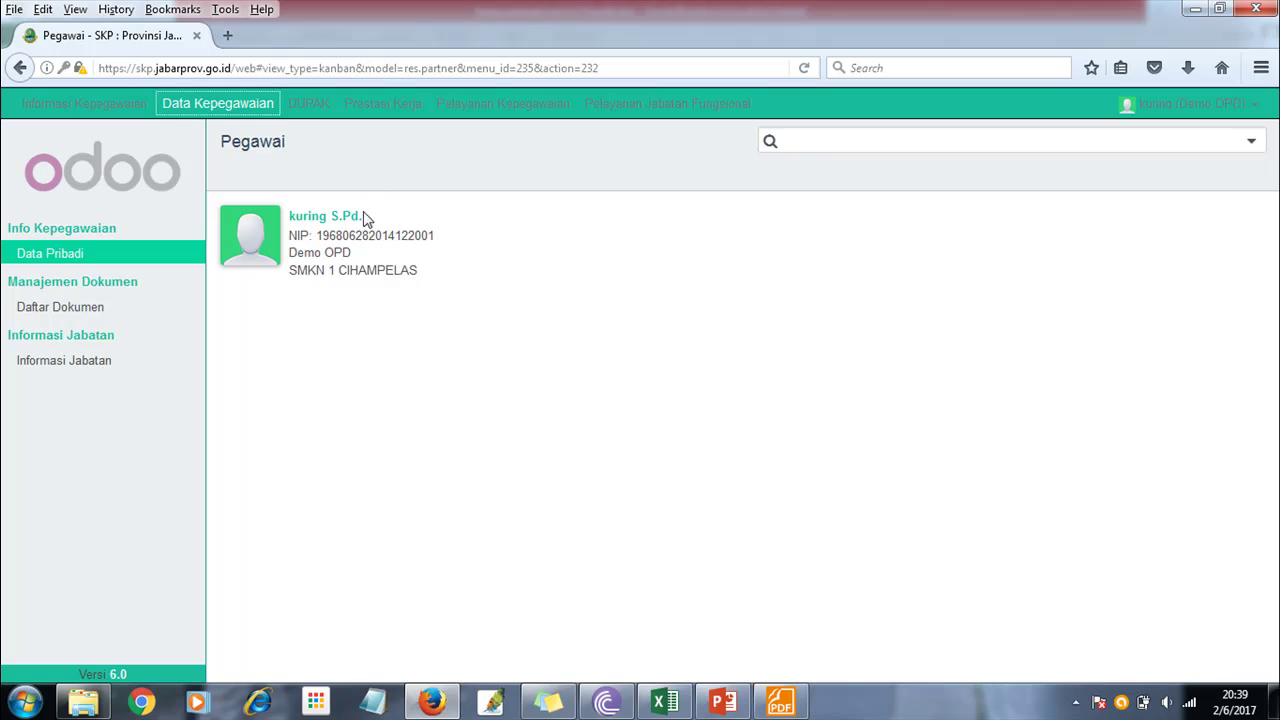
{"action": "left_click_drag", "start_coordinate": [366, 214], "coordinate": [293, 227]}
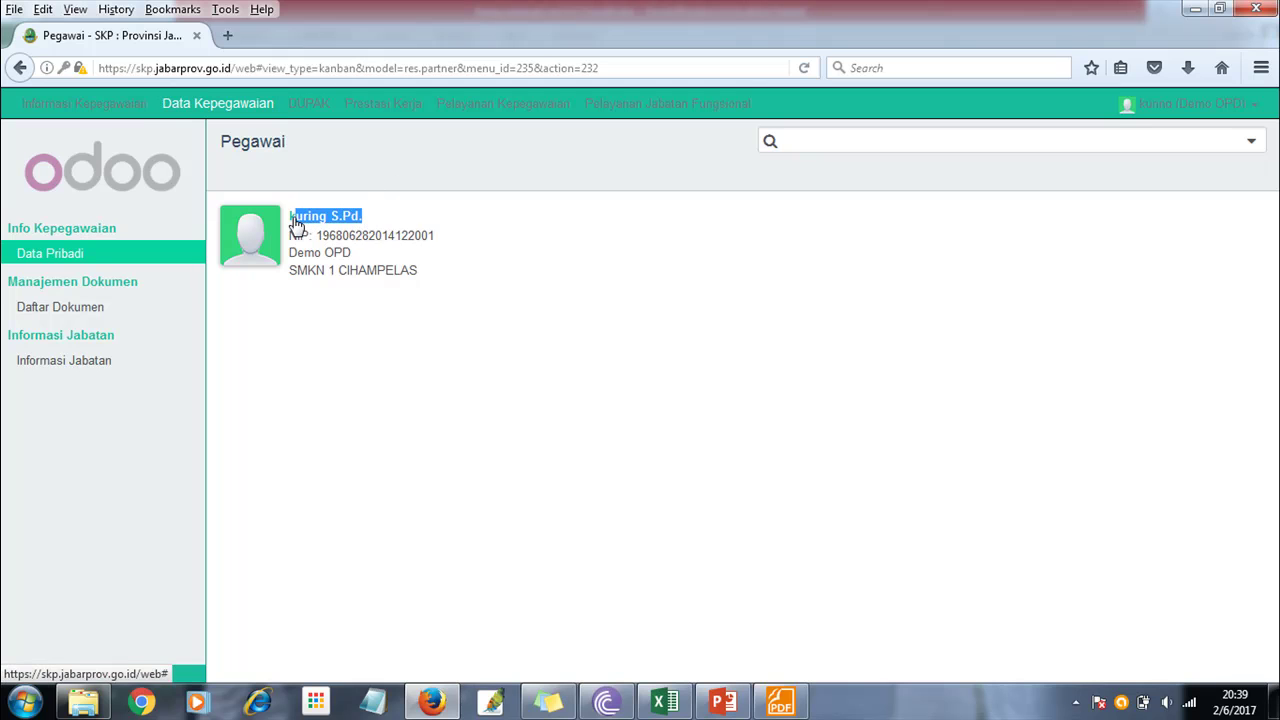
{"action": "left_click_drag", "start_coordinate": [433, 235], "coordinate": [295, 238]}
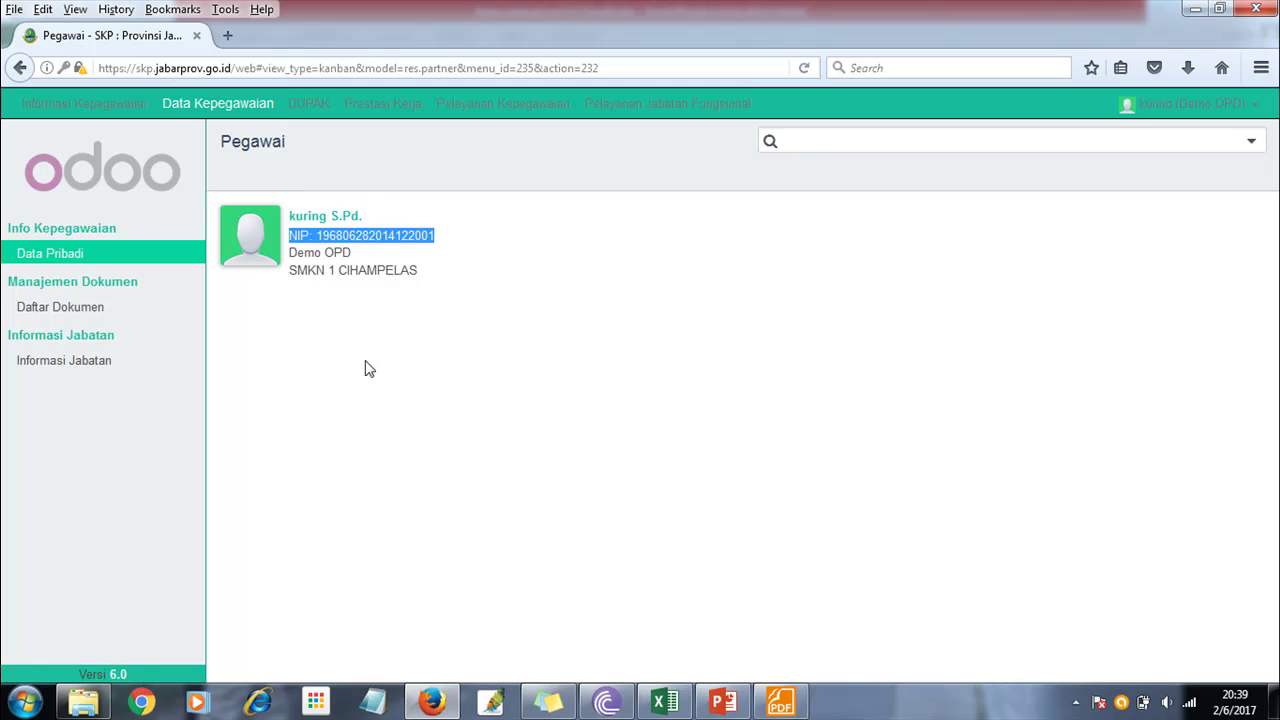
{"action": "left_click", "coordinate": [615, 441]}
{"action": "left_click", "coordinate": [334, 218]}
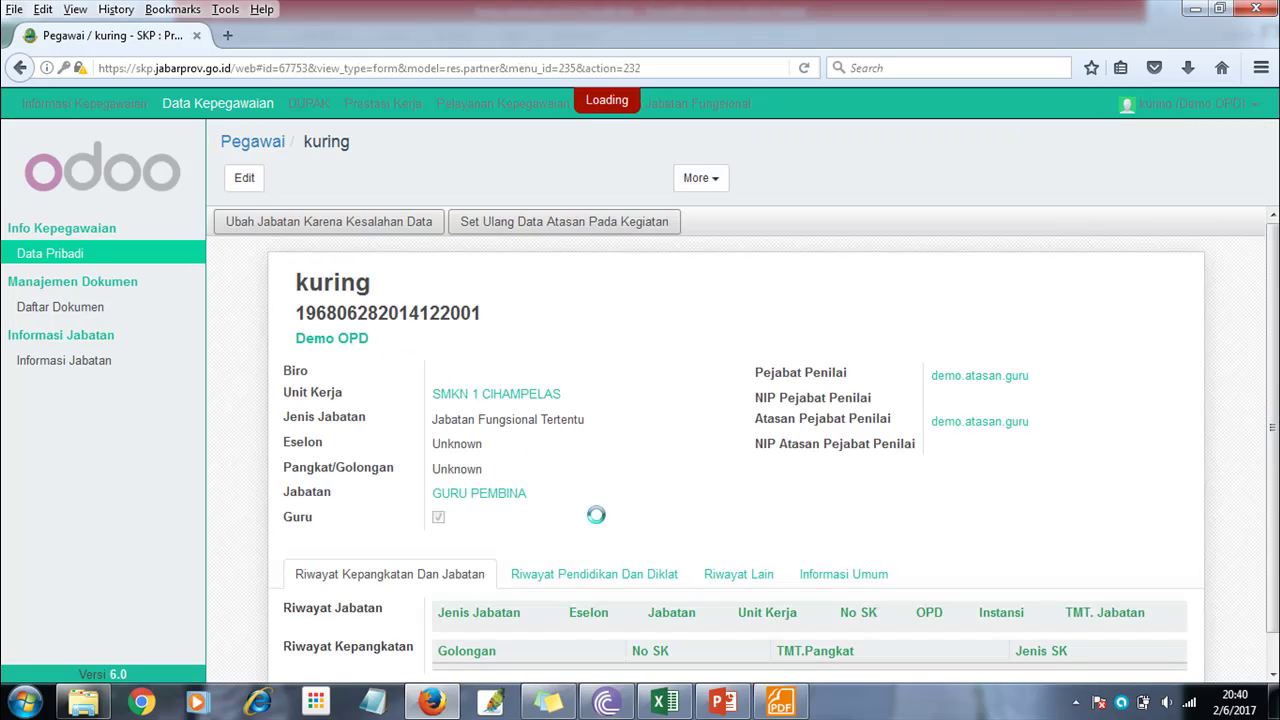
- Switch to PowerPoint and review the mandatory employee data items on the Langkah 2 slide
{"action": "key", "text": "alt+Tab"}
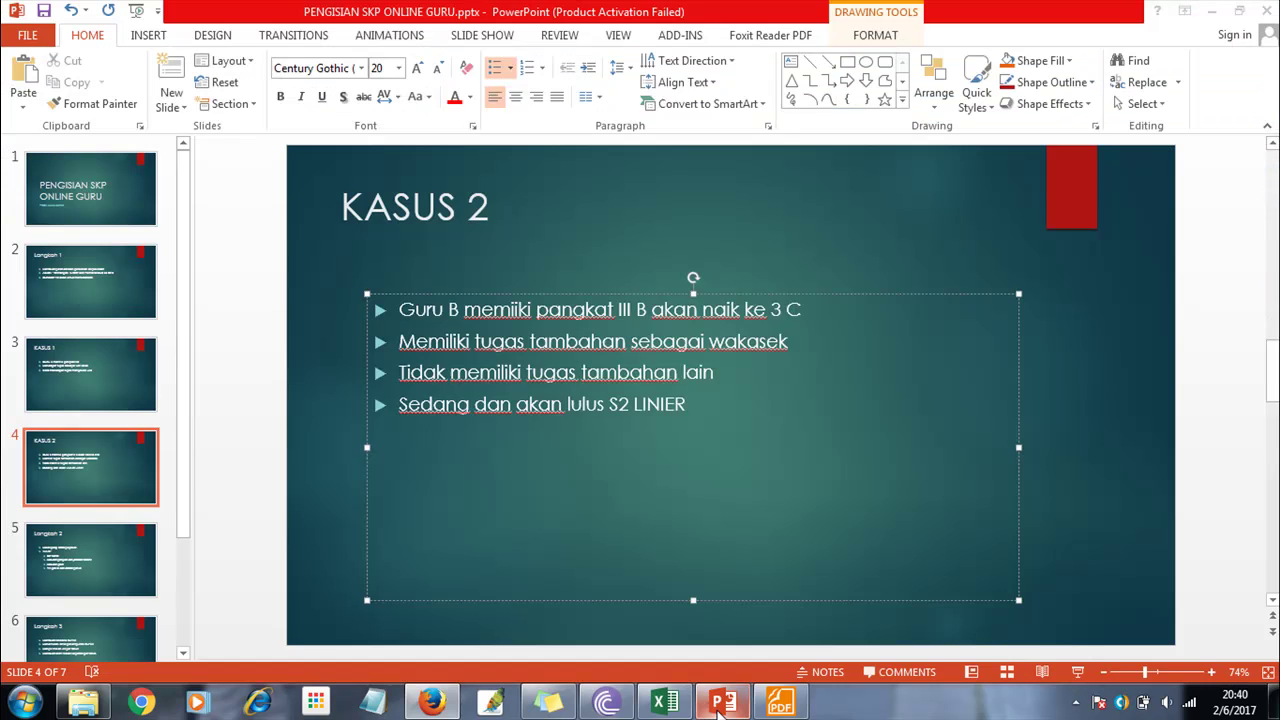
{"action": "scroll", "coordinate": [513, 297], "scroll_direction": "down", "scroll_amount": 1}
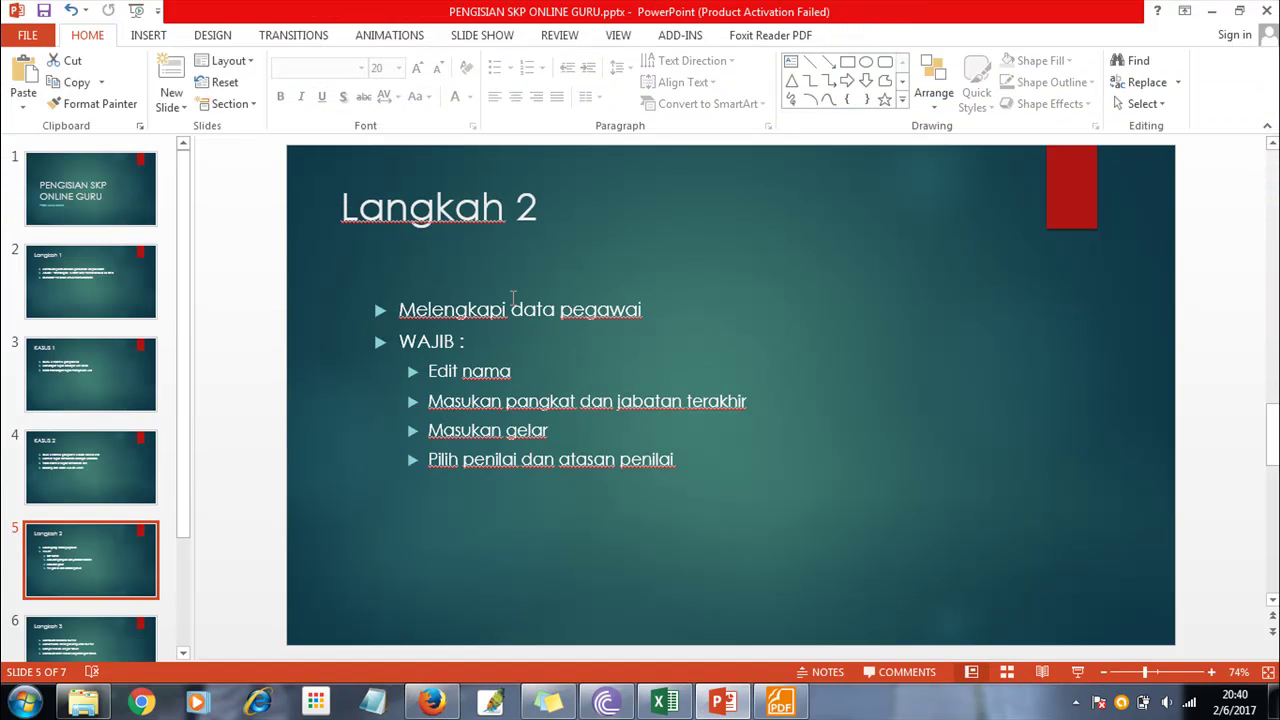
{"action": "left_click", "coordinate": [481, 338]}
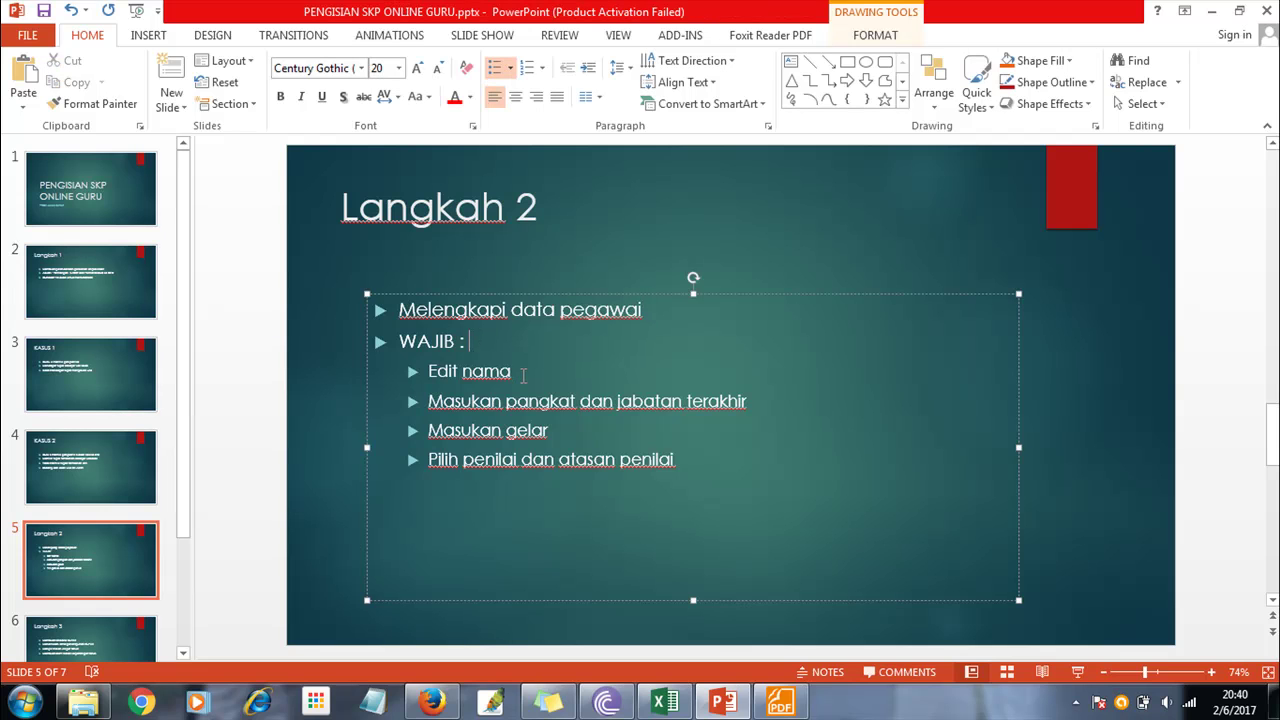
{"action": "left_click_drag", "start_coordinate": [430, 372], "coordinate": [516, 372]}
{"action": "left_click", "coordinate": [572, 400]}
{"action": "triple_click", "coordinate": [669, 459]}
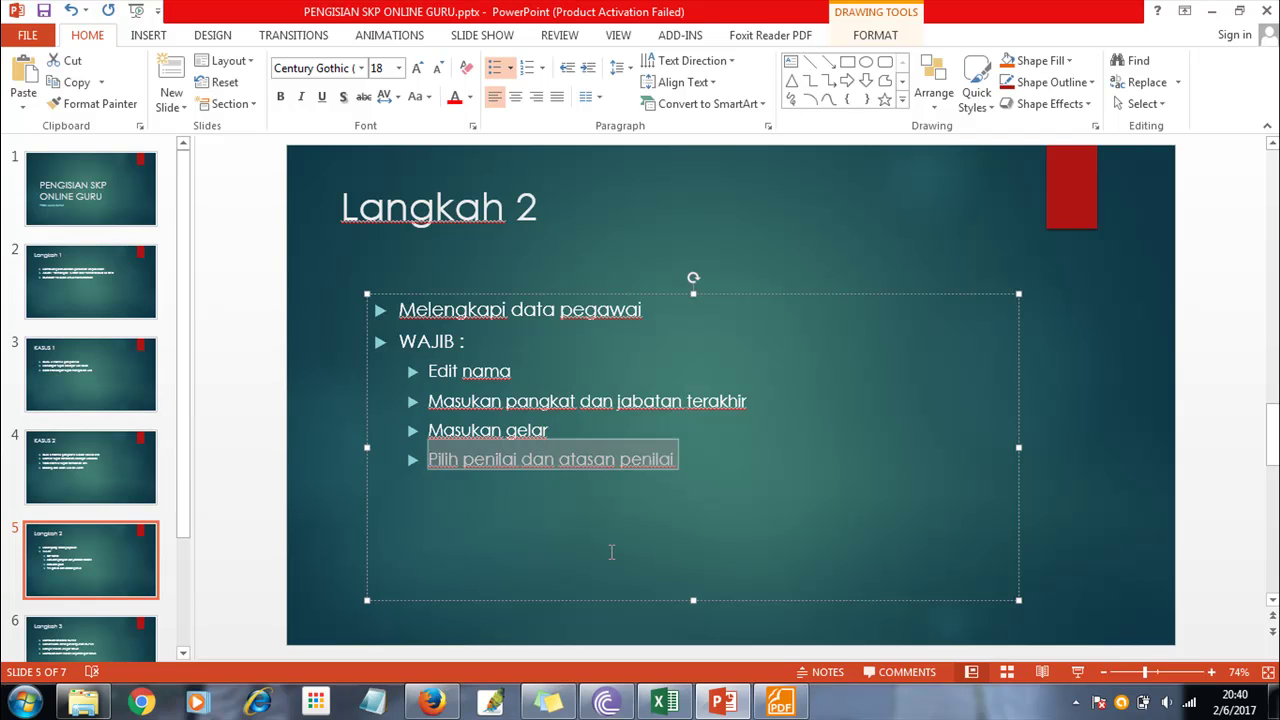
{"action": "left_click", "coordinate": [611, 552]}
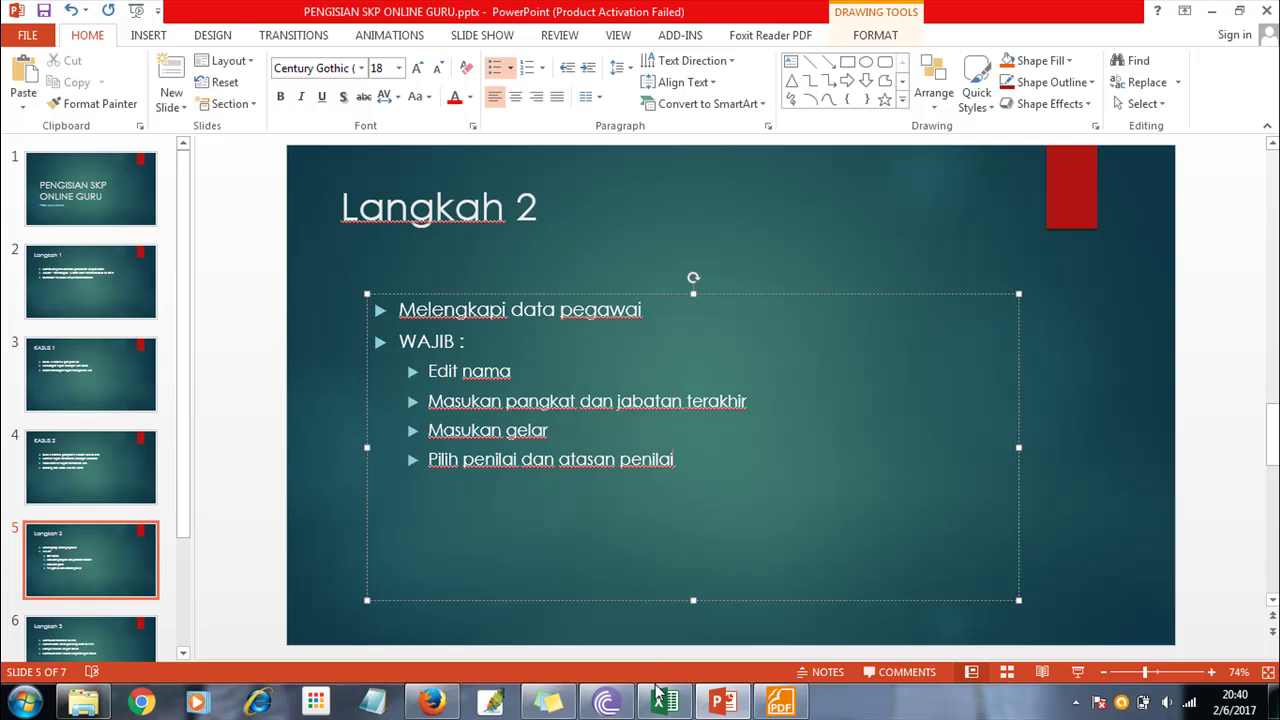
- Switch back to Firefox, put the employee record into edit mode and change the name to GURU B
{"action": "left_click", "coordinate": [432, 703]}
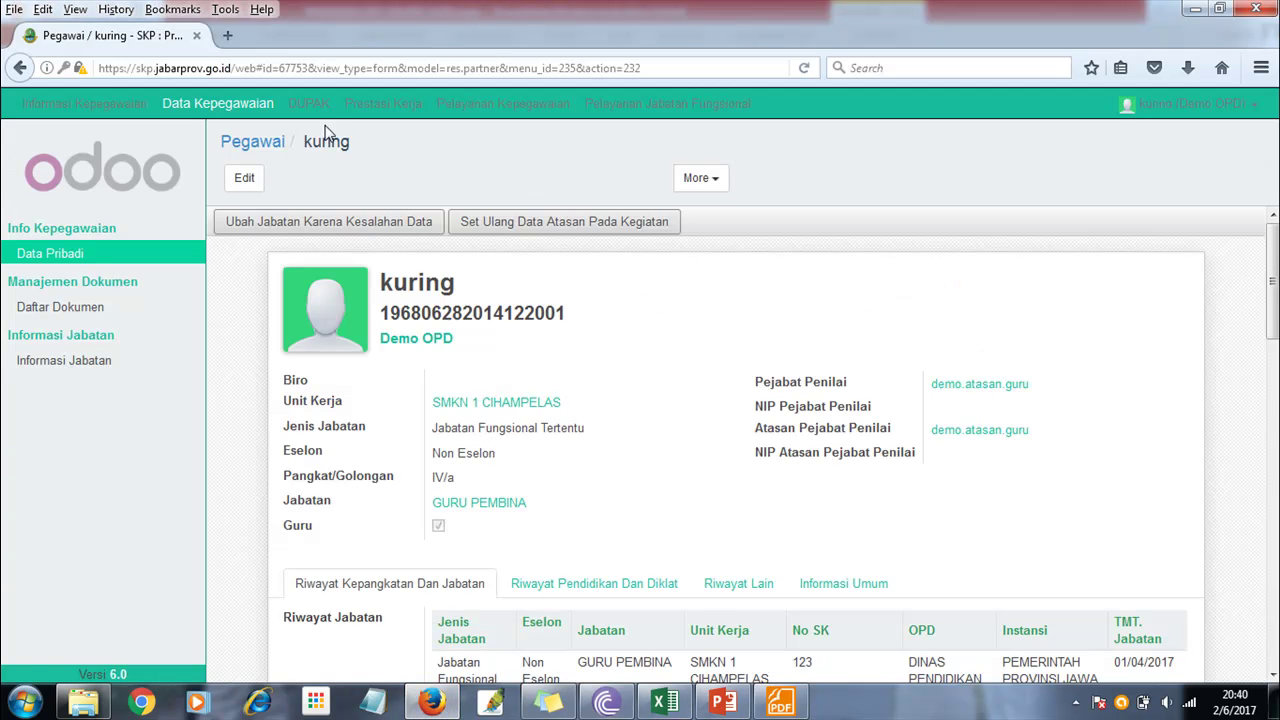
{"action": "left_click", "coordinate": [243, 180]}
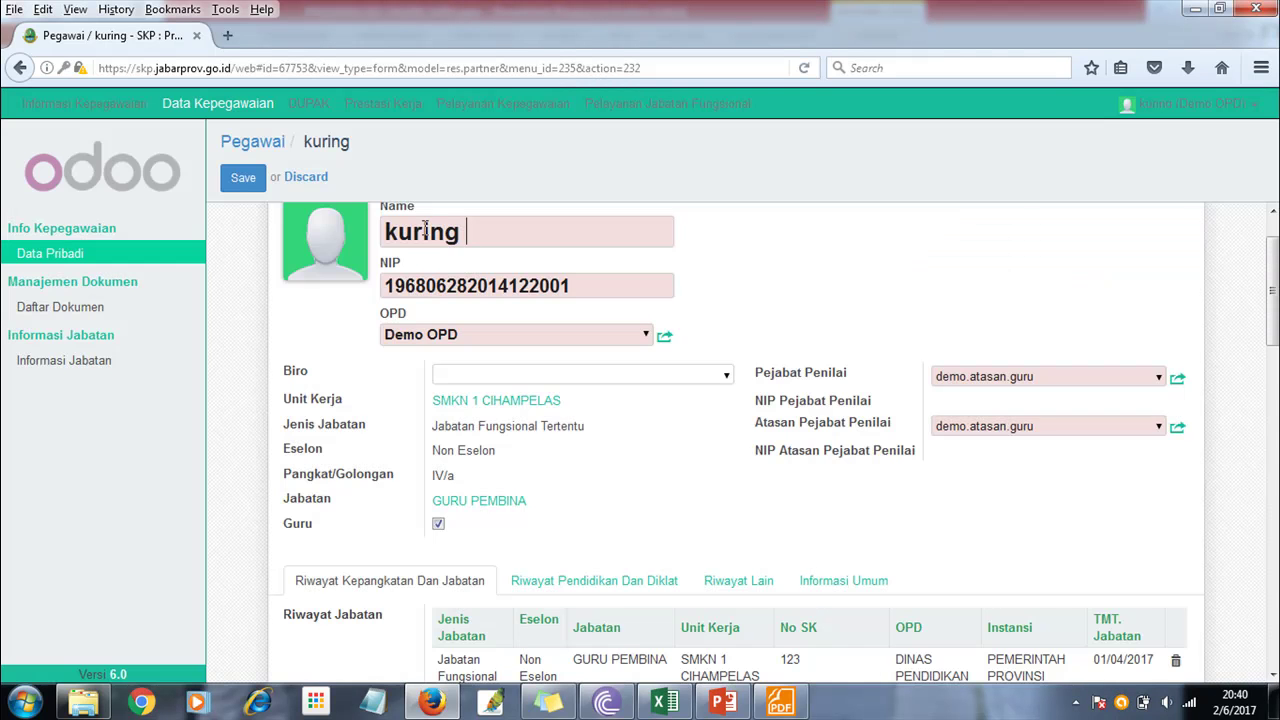
{"action": "left_click_drag", "start_coordinate": [474, 235], "coordinate": [370, 233]}
{"action": "type", "text": "GURU"}
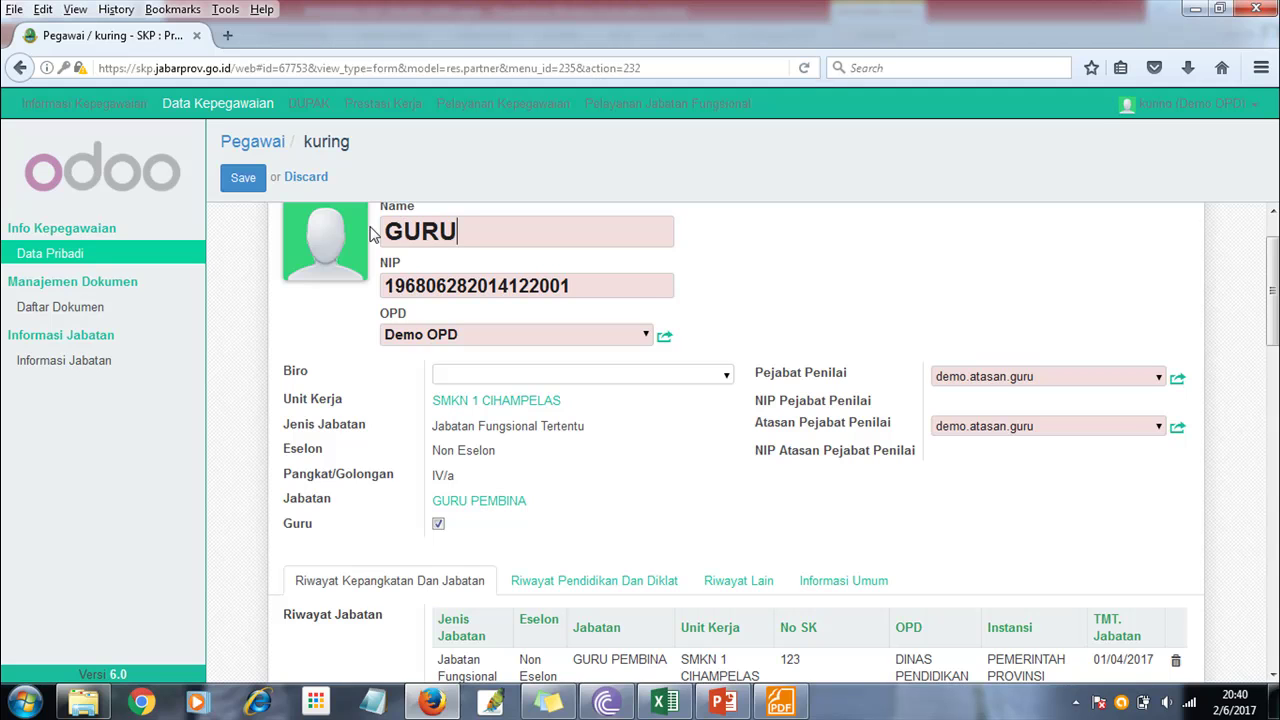
{"action": "type", "text": " A,S.Pd"}
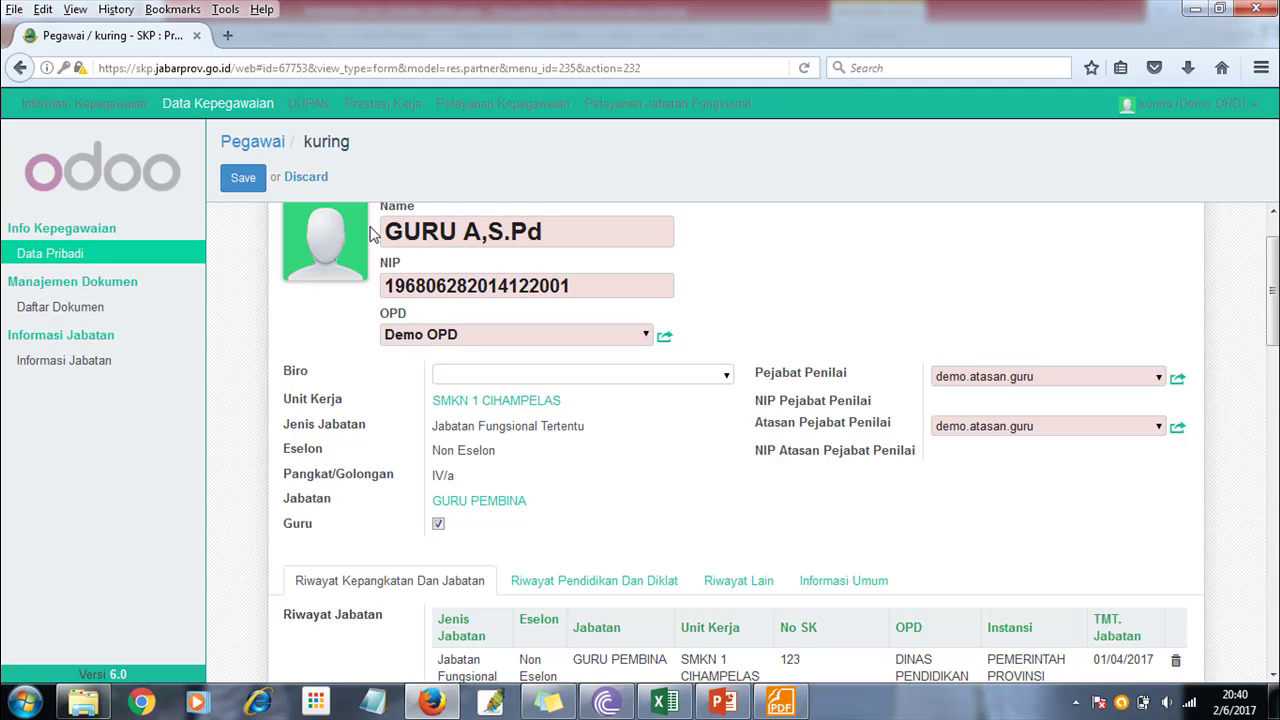
{"action": "key", "text": "BackSpace"}
{"action": "key", "text": "BackSpace"}
{"action": "key", "text": "BackSpace"}
{"action": "key", "text": "BackSpace"}
{"action": "key", "text": "BackSpace"}
{"action": "key", "text": "BackSpace"}
{"action": "type", "text": "B"}
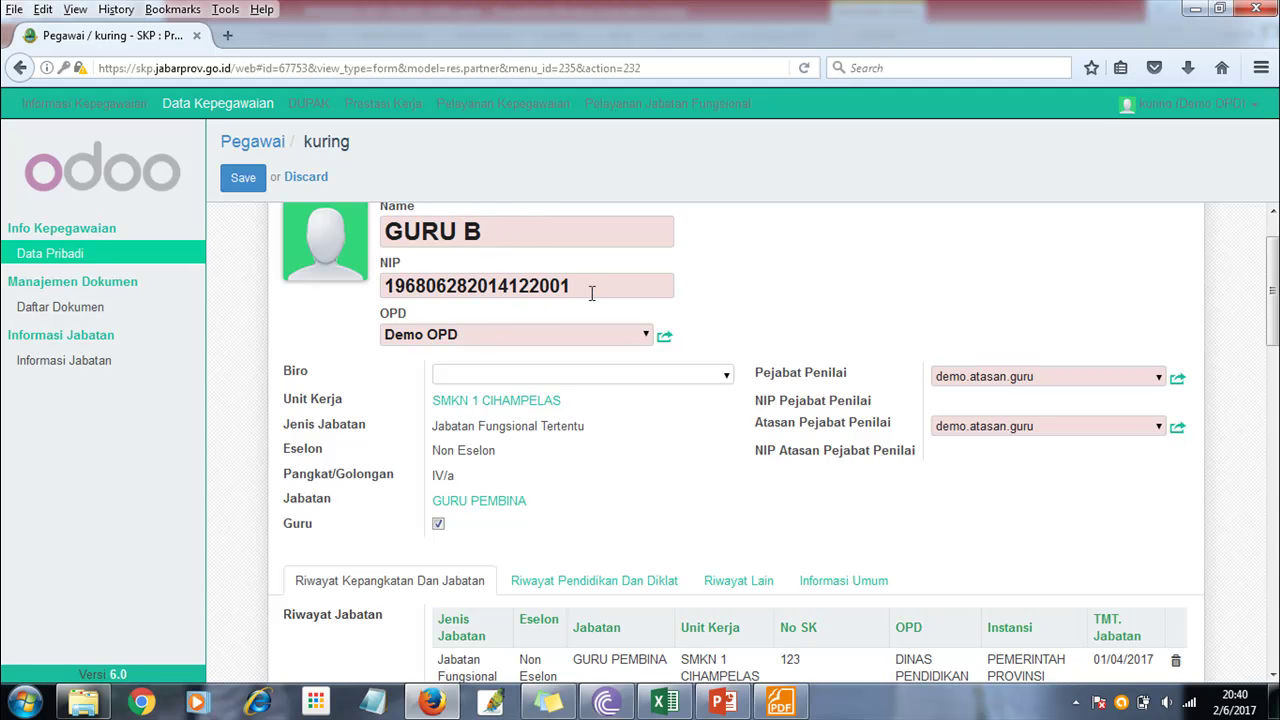
{"action": "key", "text": "Tab"}
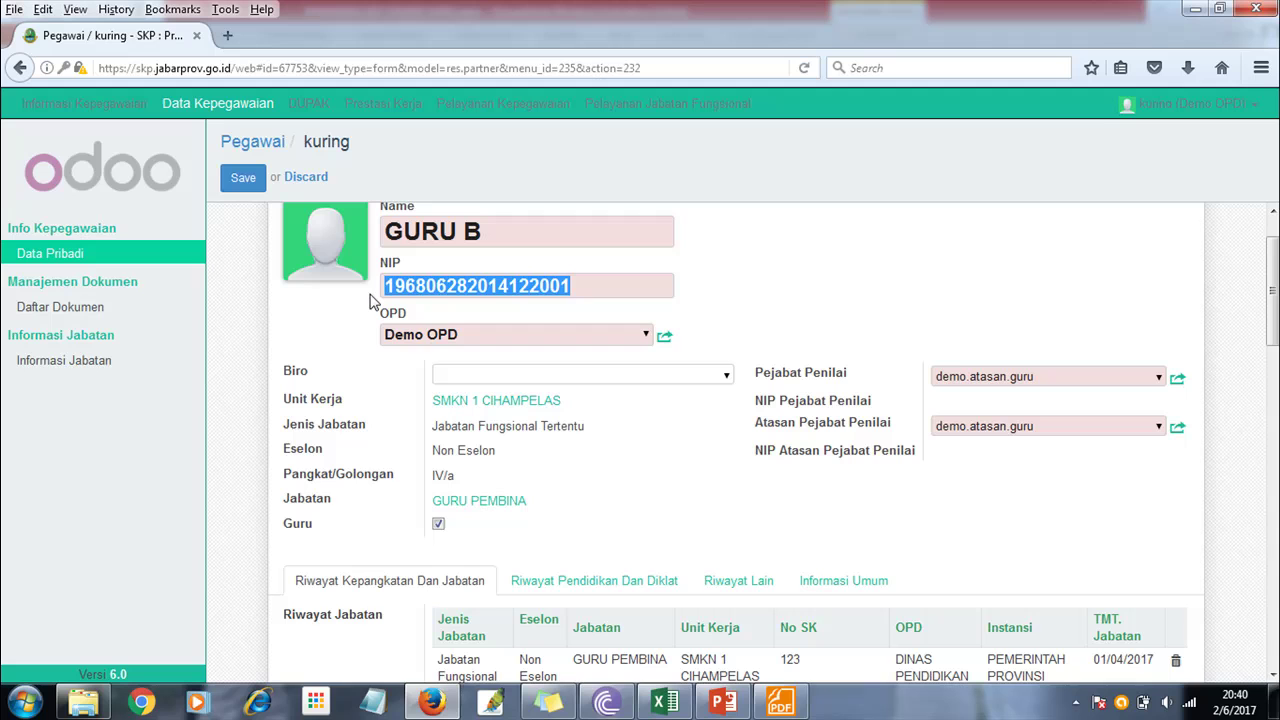
- Search for an employee by first name in the Pejabat Penilai field, select the matching person and check the resulting NIP
{"action": "left_click", "coordinate": [1033, 382]}
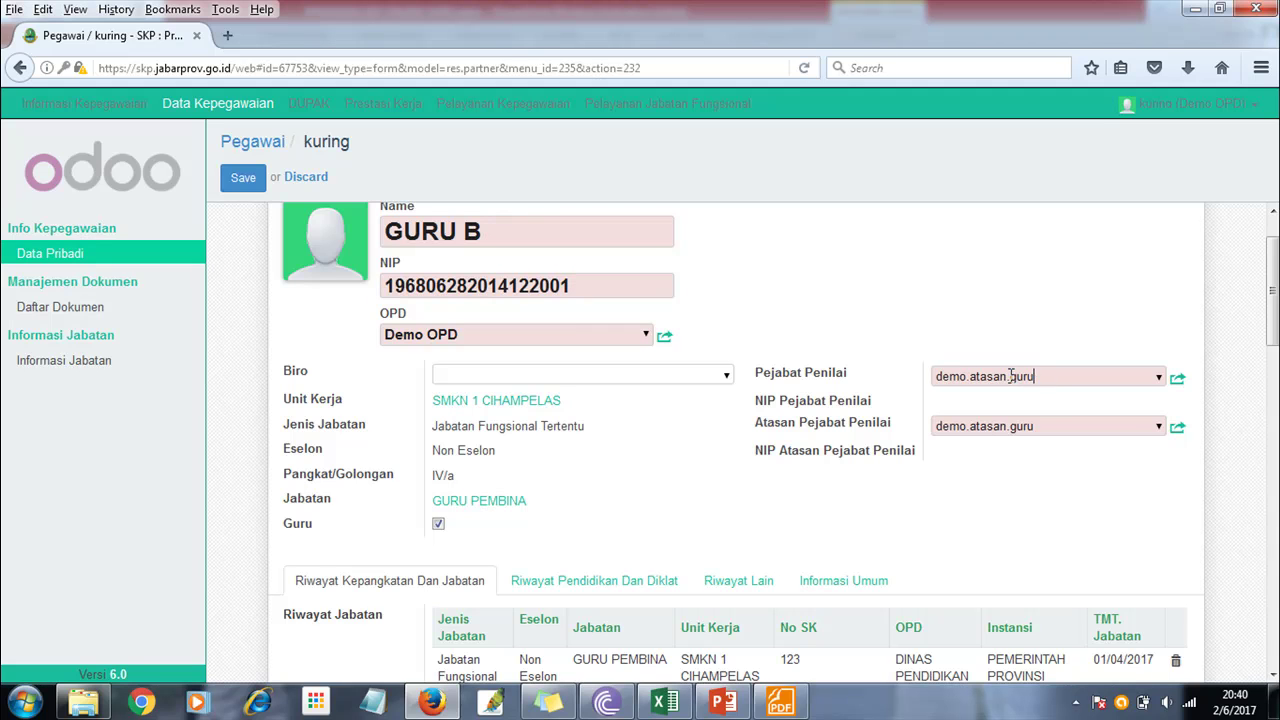
{"action": "left_click_drag", "start_coordinate": [1044, 377], "coordinate": [889, 371]}
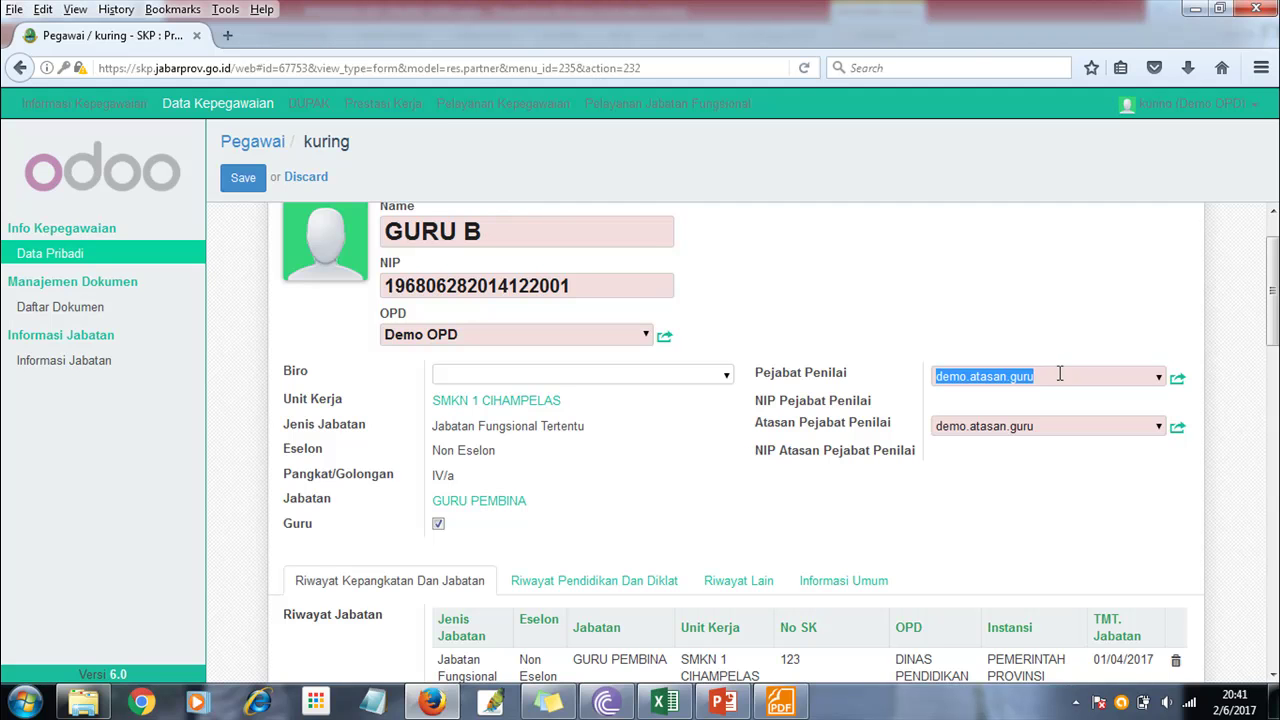
{"action": "type", "text": "dem"}
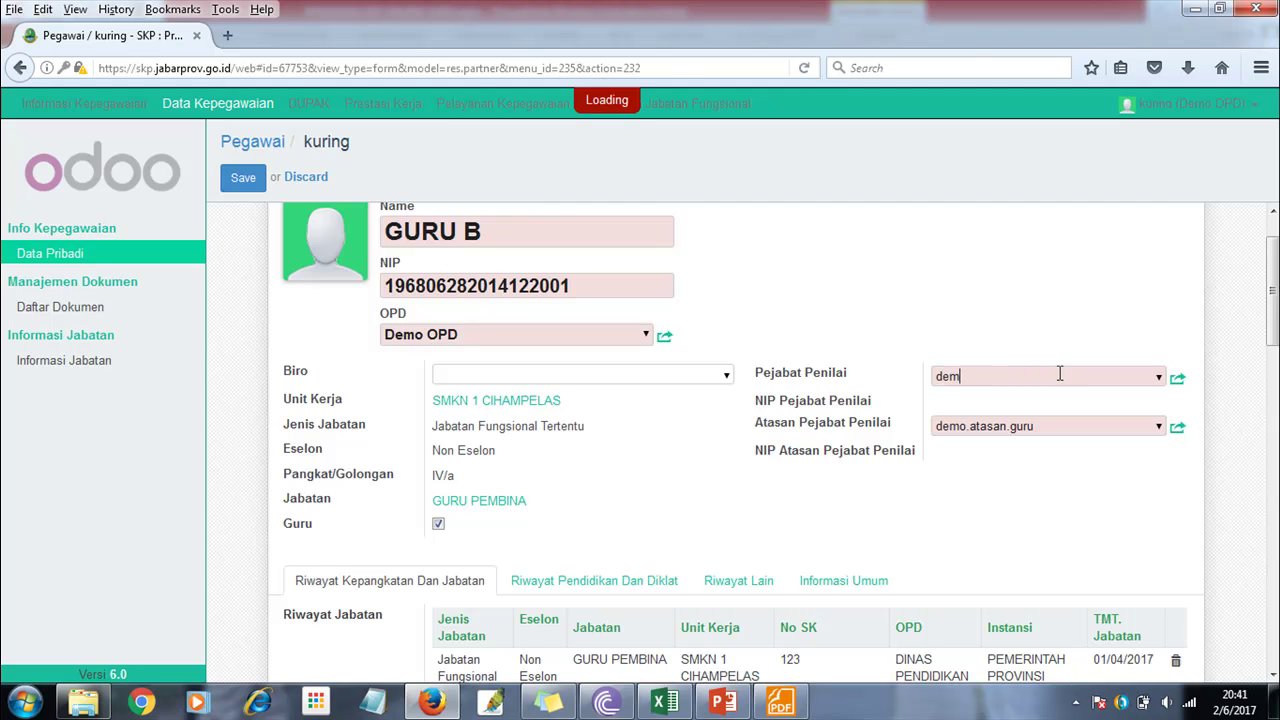
{"action": "type", "text": "o"}
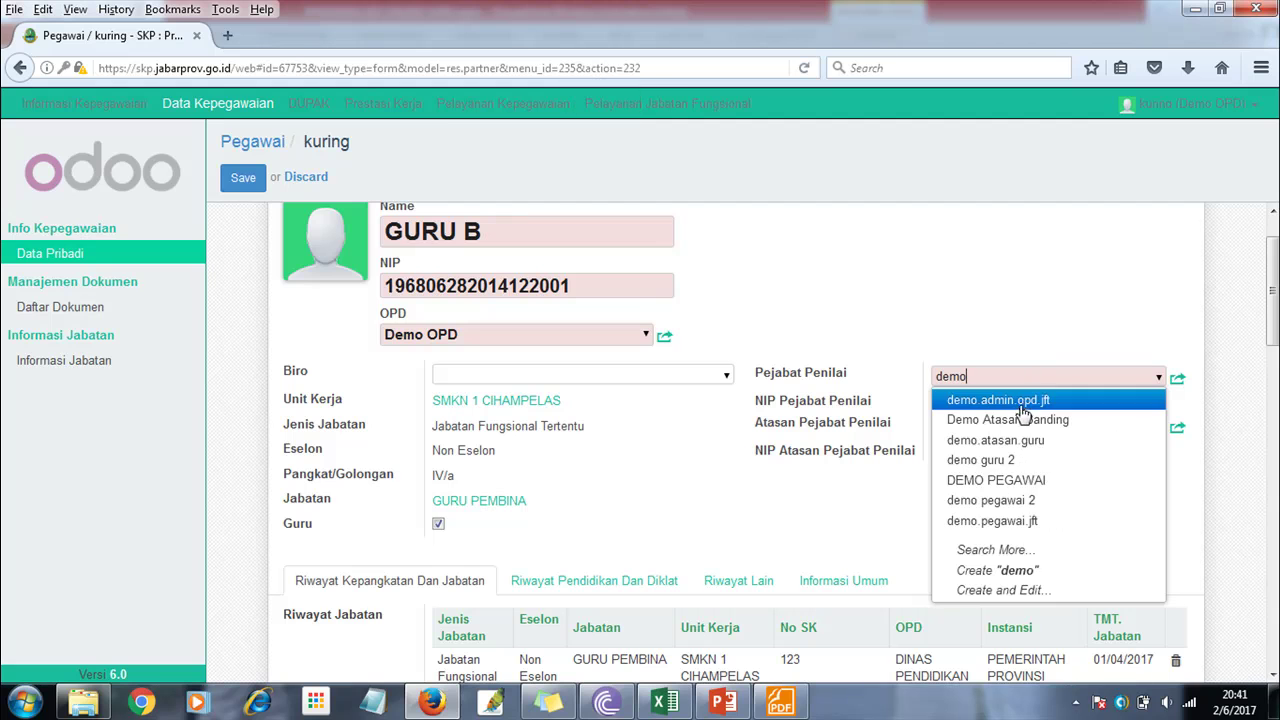
{"action": "left_click_drag", "start_coordinate": [1000, 376], "coordinate": [894, 385]}
{"action": "type", "text": "erik"}
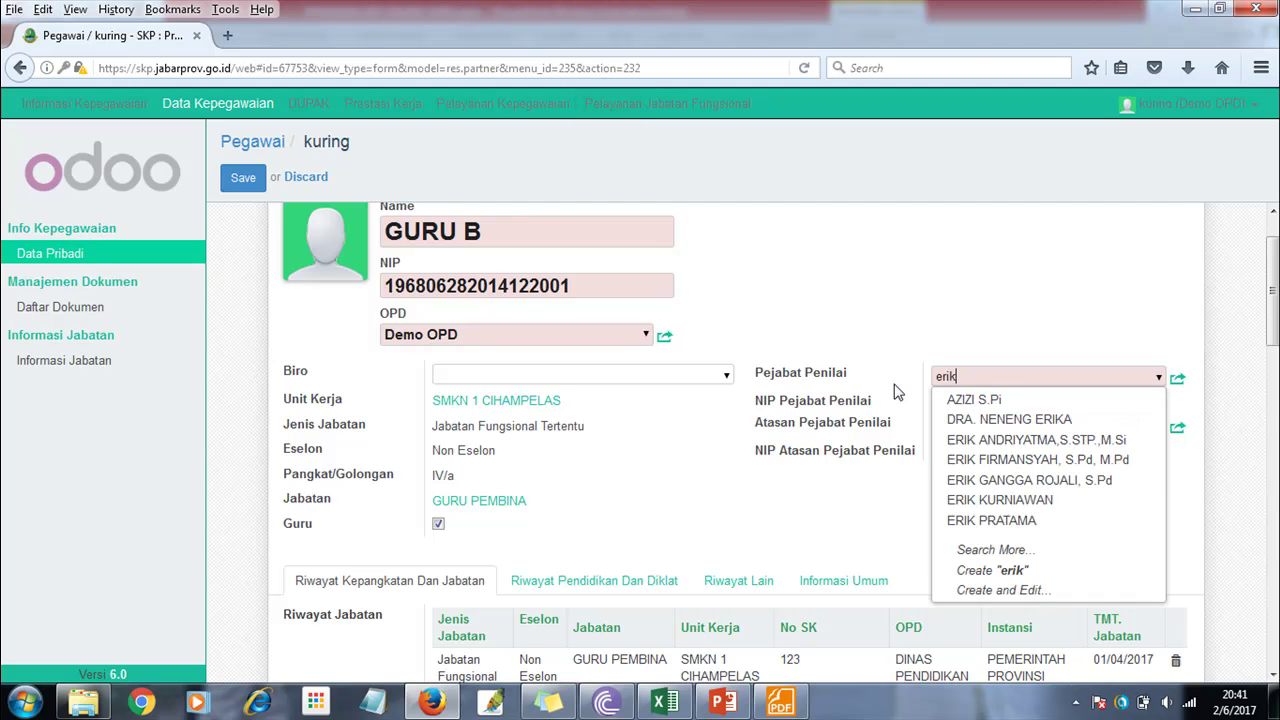
{"action": "left_click", "coordinate": [983, 521]}
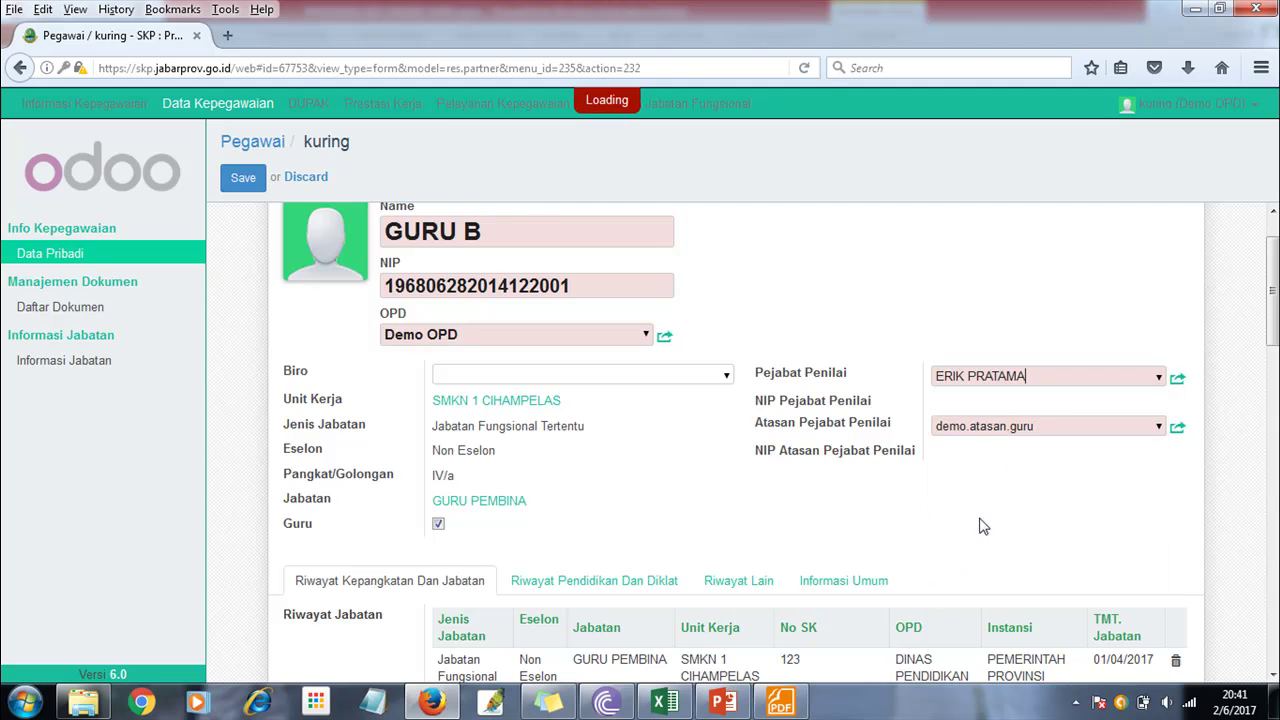
{"action": "left_click_drag", "start_coordinate": [1048, 402], "coordinate": [938, 395]}
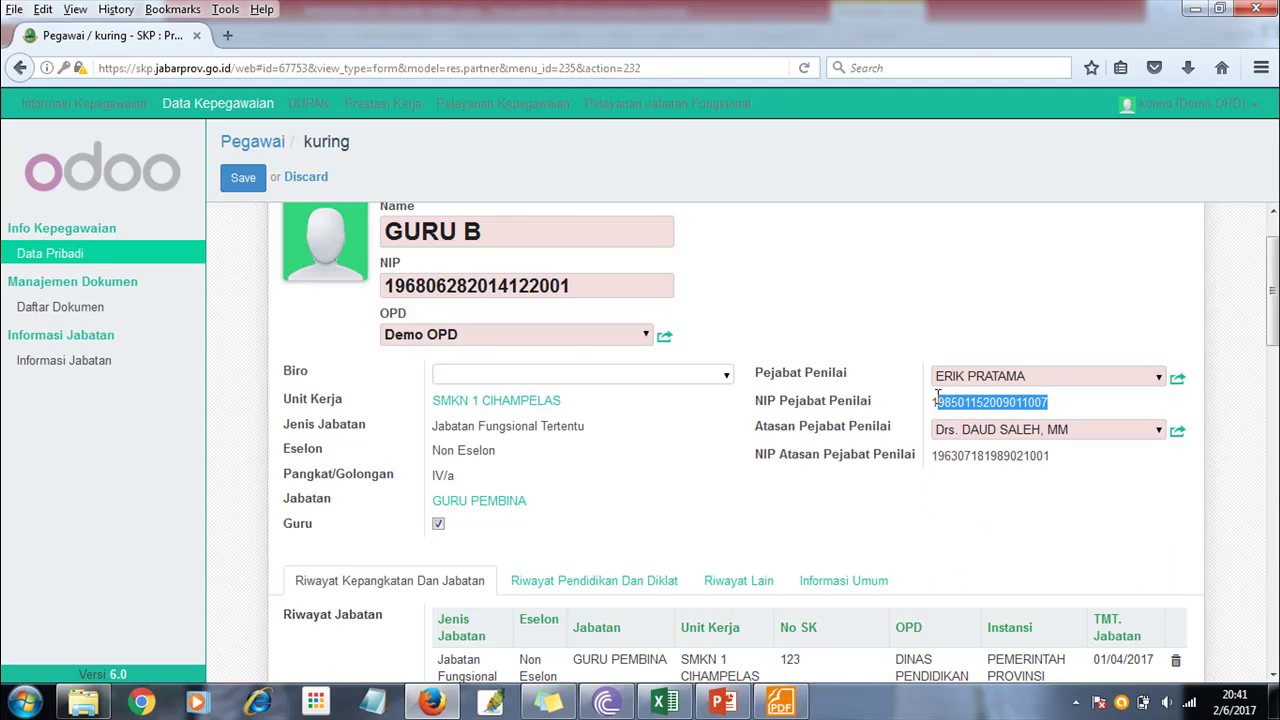
- Search for demo in the Pejabat Penilai field and set it to demo.atasan.guru
{"action": "left_click_drag", "start_coordinate": [1028, 375], "coordinate": [908, 383]}
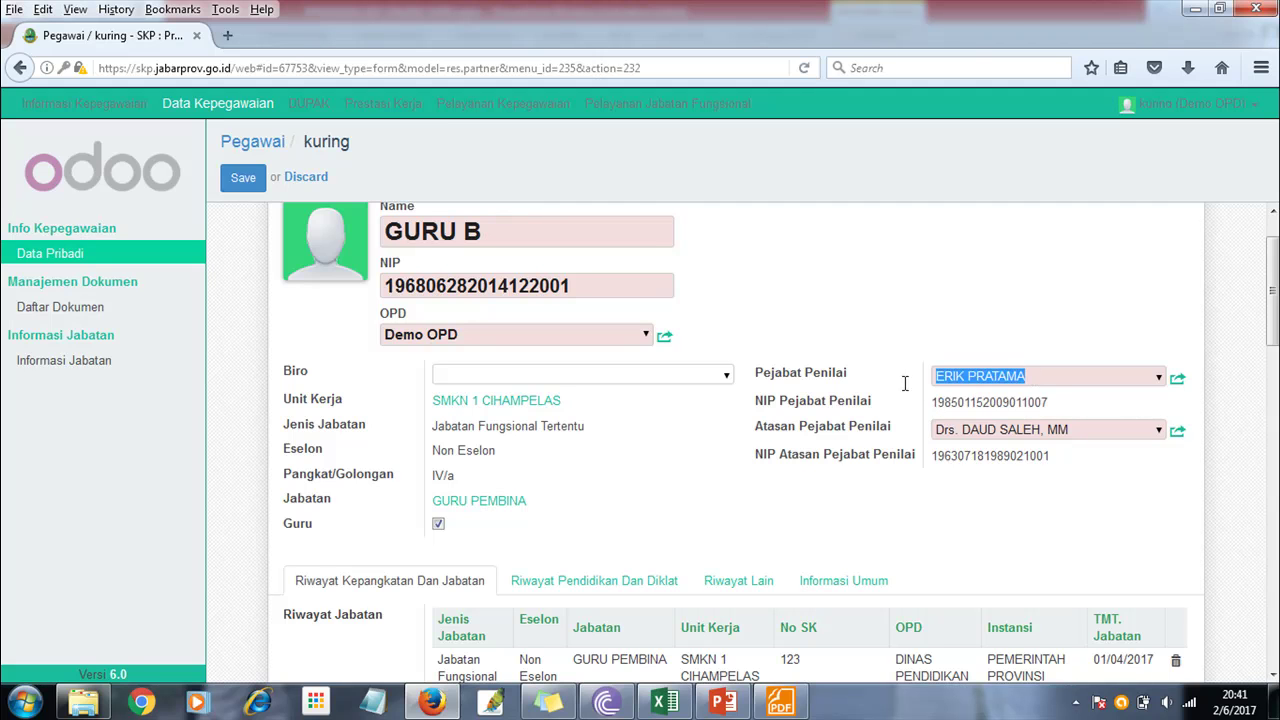
{"action": "type", "text": "demo"}
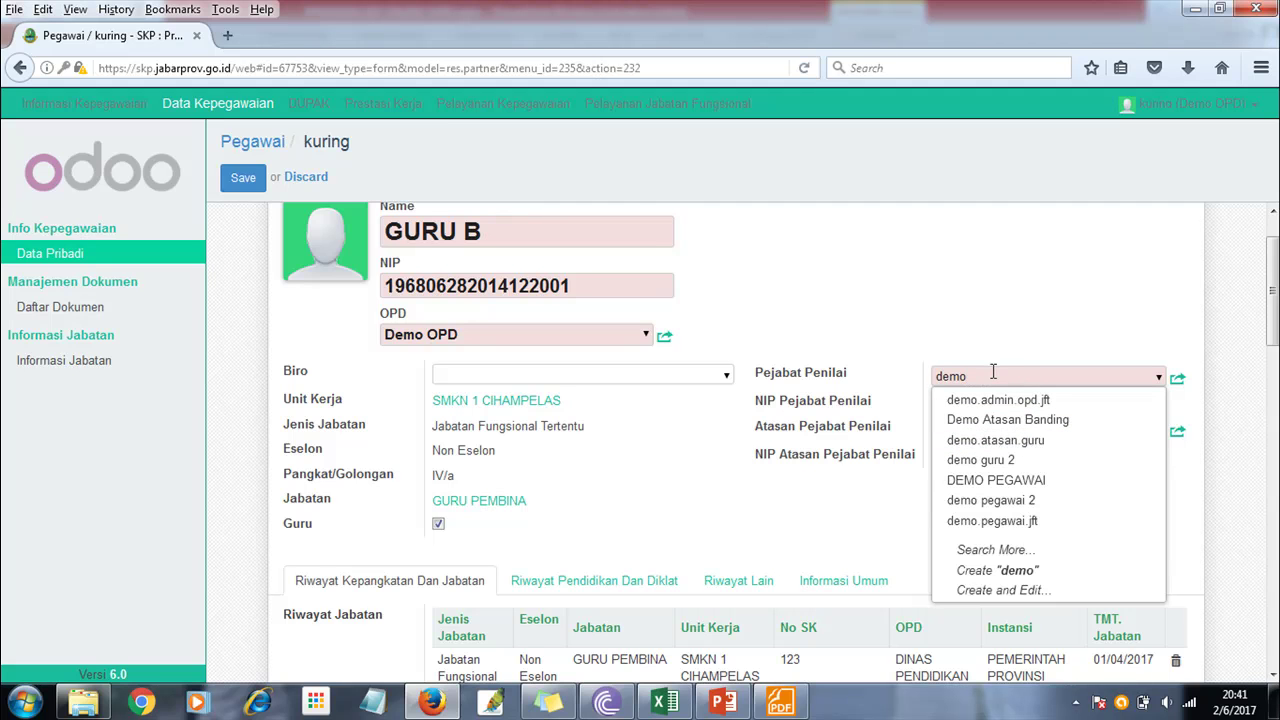
{"action": "left_click_drag", "start_coordinate": [992, 375], "coordinate": [923, 375]}
{"action": "key", "text": "ctrl+c"}
{"action": "left_click", "coordinate": [982, 375]}
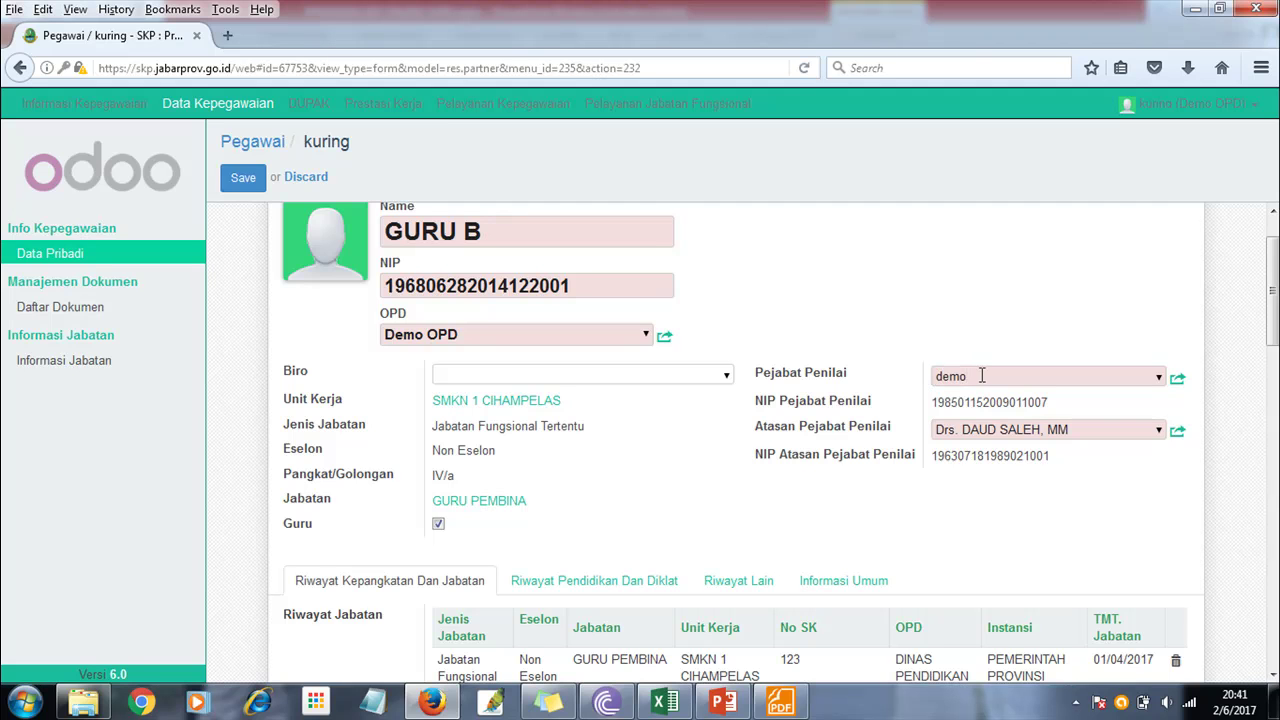
{"action": "key", "text": "ctrl+v"}
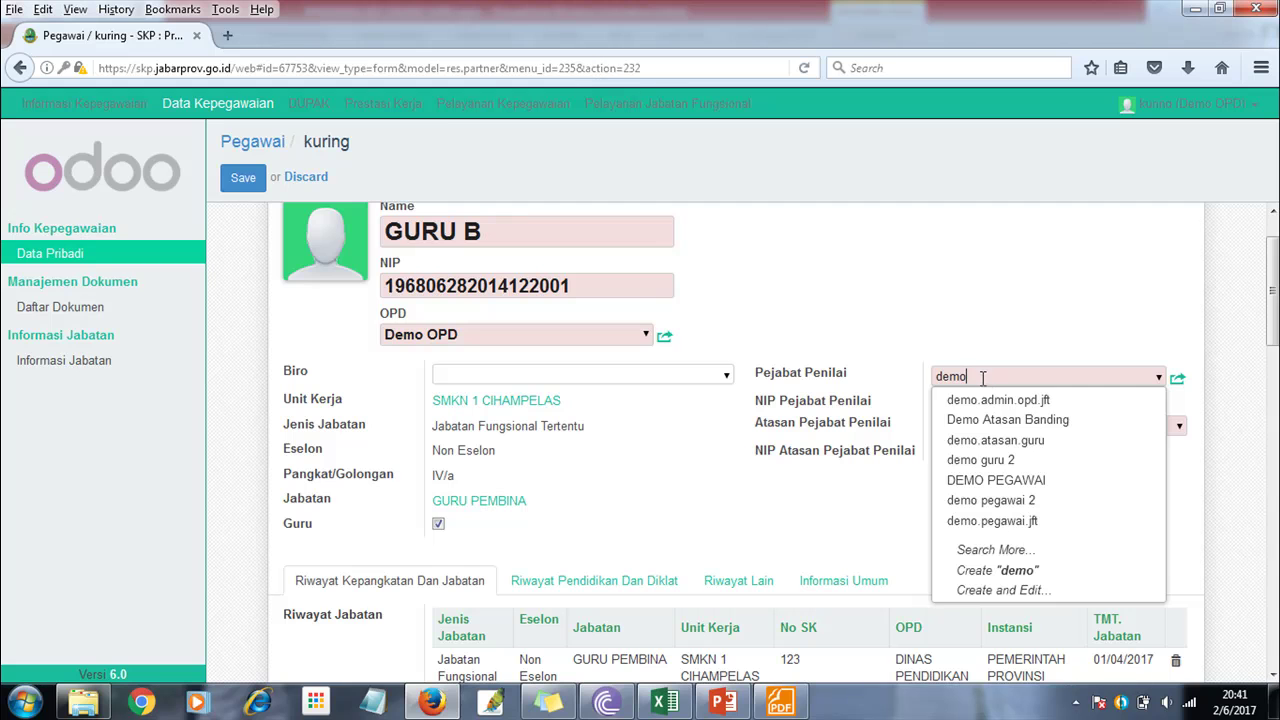
{"action": "left_click", "coordinate": [1014, 447]}
- Set the Atasan Pejabat Penilai field to demo.atasan.guru
{"action": "left_click", "coordinate": [1039, 428]}
{"action": "left_click_drag", "start_coordinate": [757, 421], "coordinate": [899, 427]}
{"action": "left_click", "coordinate": [950, 424]}
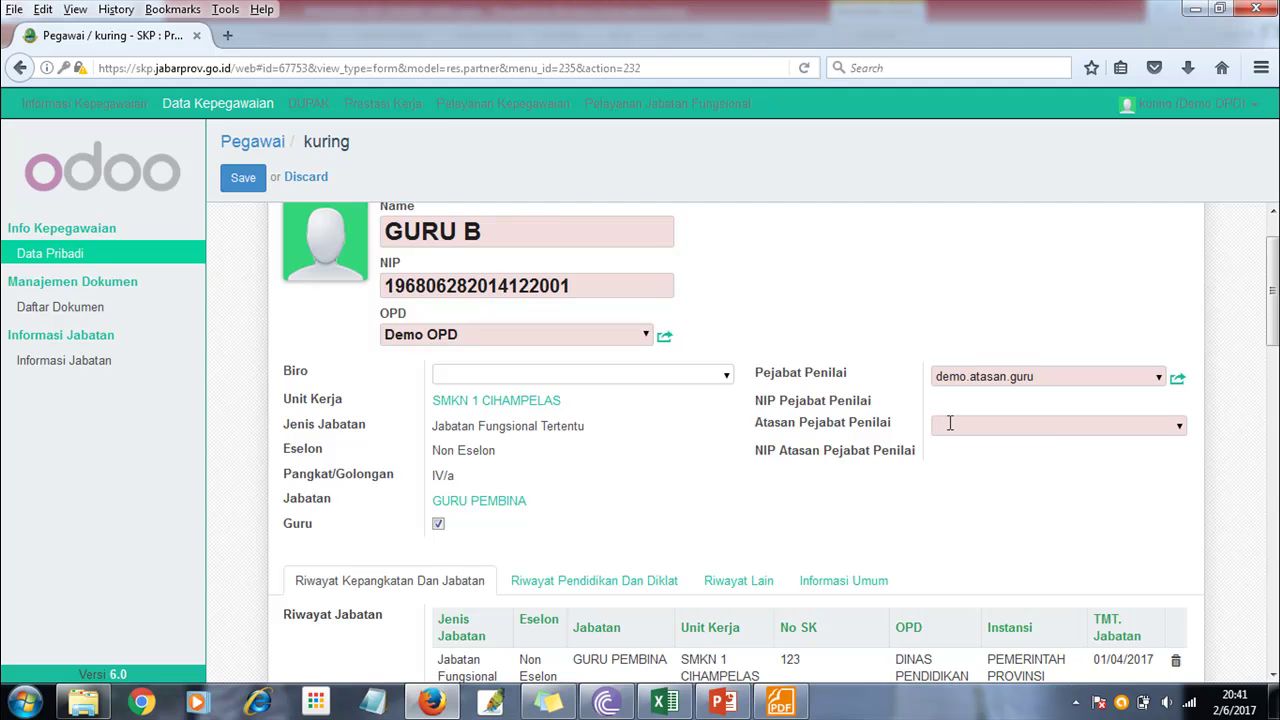
{"action": "type", "text": "demo."}
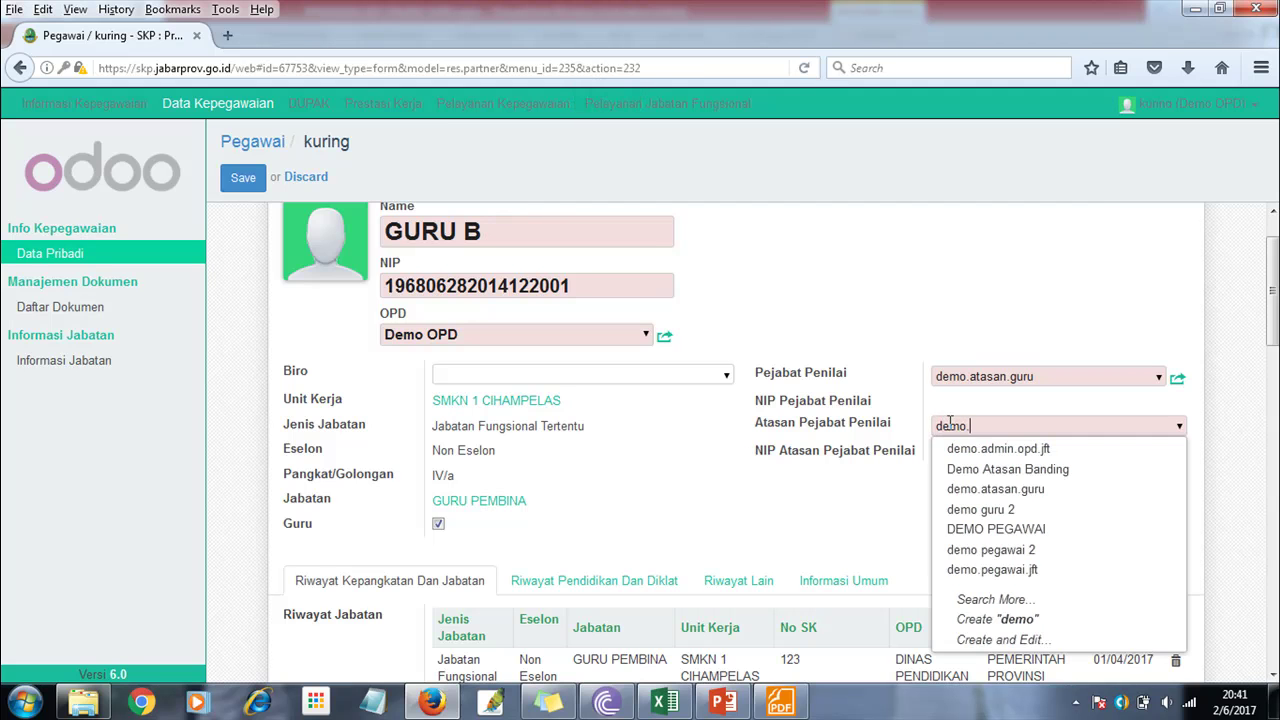
{"action": "left_click", "coordinate": [1004, 489]}
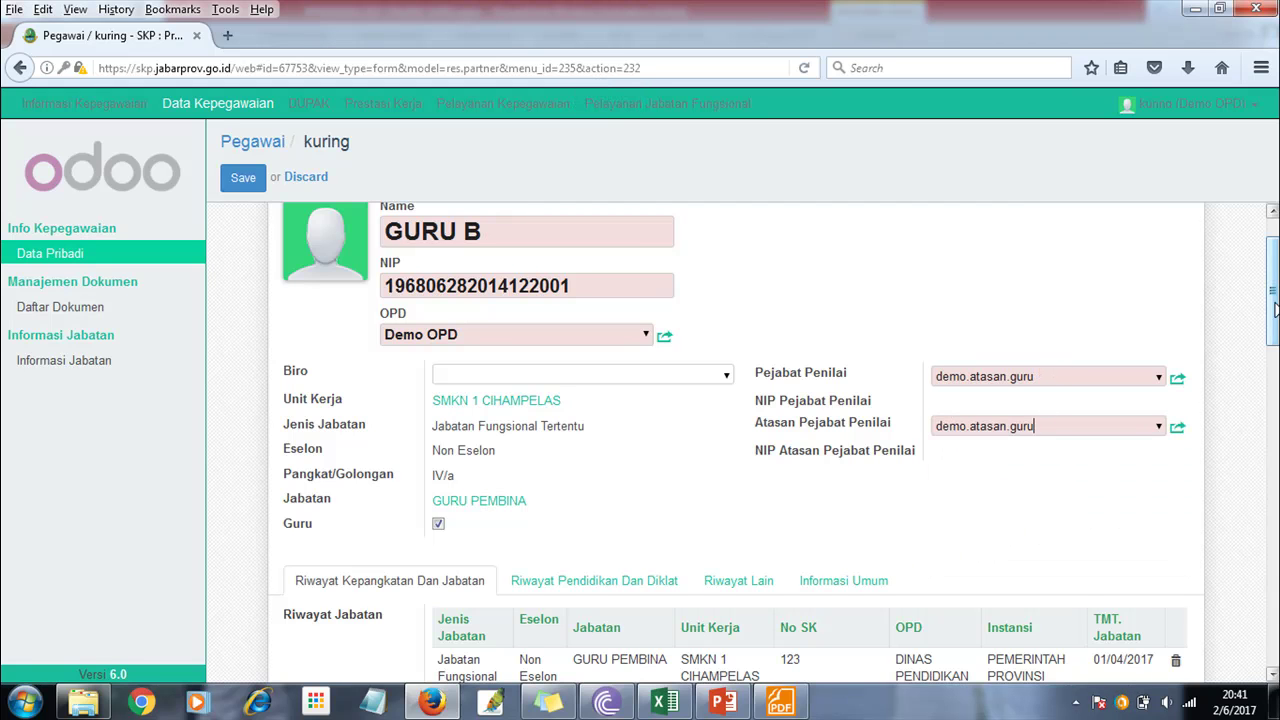
- Add a new Riwayat Jabatan entry with Jenis Jabatan set to Jabatan Fungsional Tertentu and Eselon set to Non Eselon
{"action": "scroll", "coordinate": [1272, 310], "scroll_direction": "down", "scroll_amount": 3}
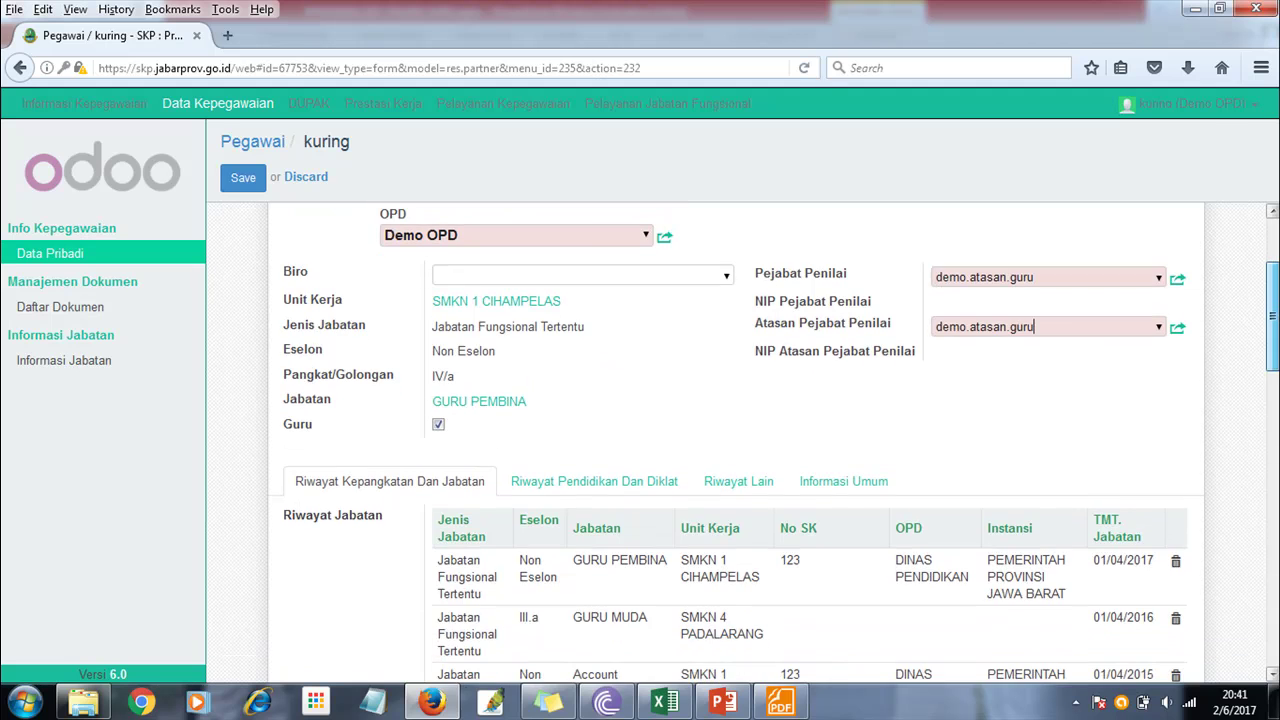
{"action": "scroll", "coordinate": [1272, 310], "scroll_direction": "down", "scroll_amount": 10}
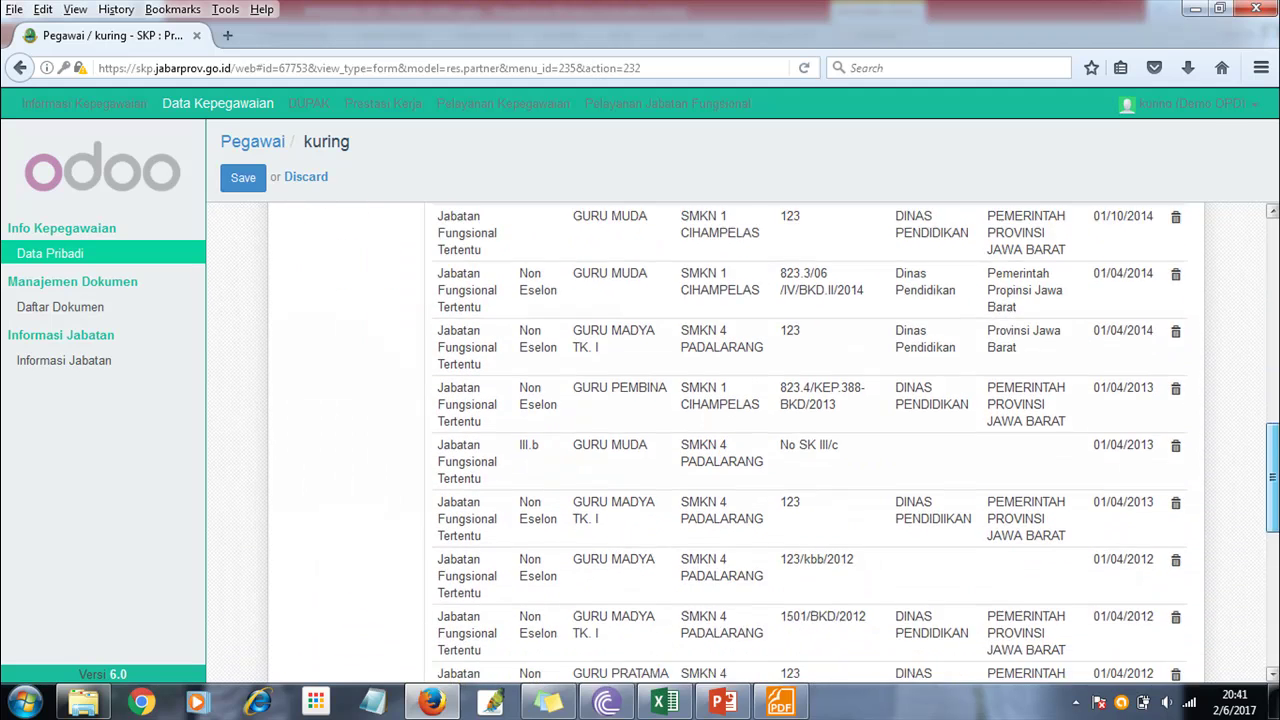
{"action": "scroll", "coordinate": [1272, 310], "scroll_direction": "up", "scroll_amount": 20}
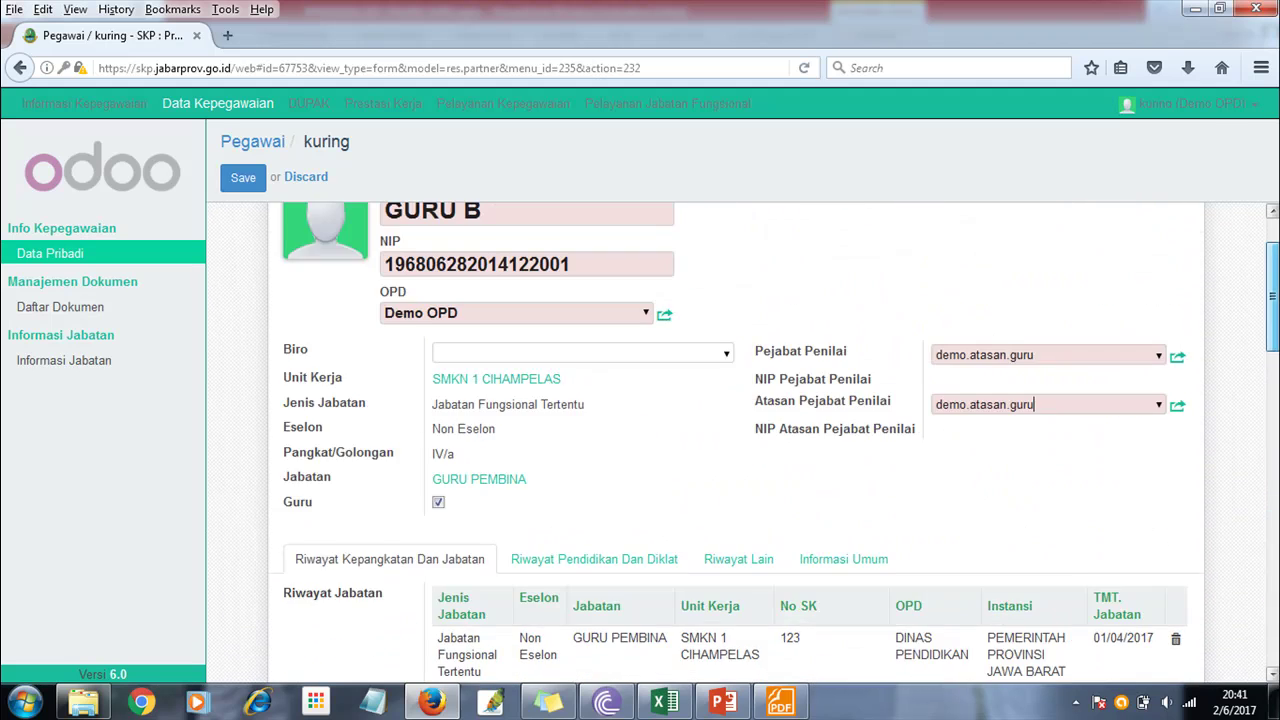
{"action": "scroll", "coordinate": [736, 440], "scroll_direction": "down", "scroll_amount": 10}
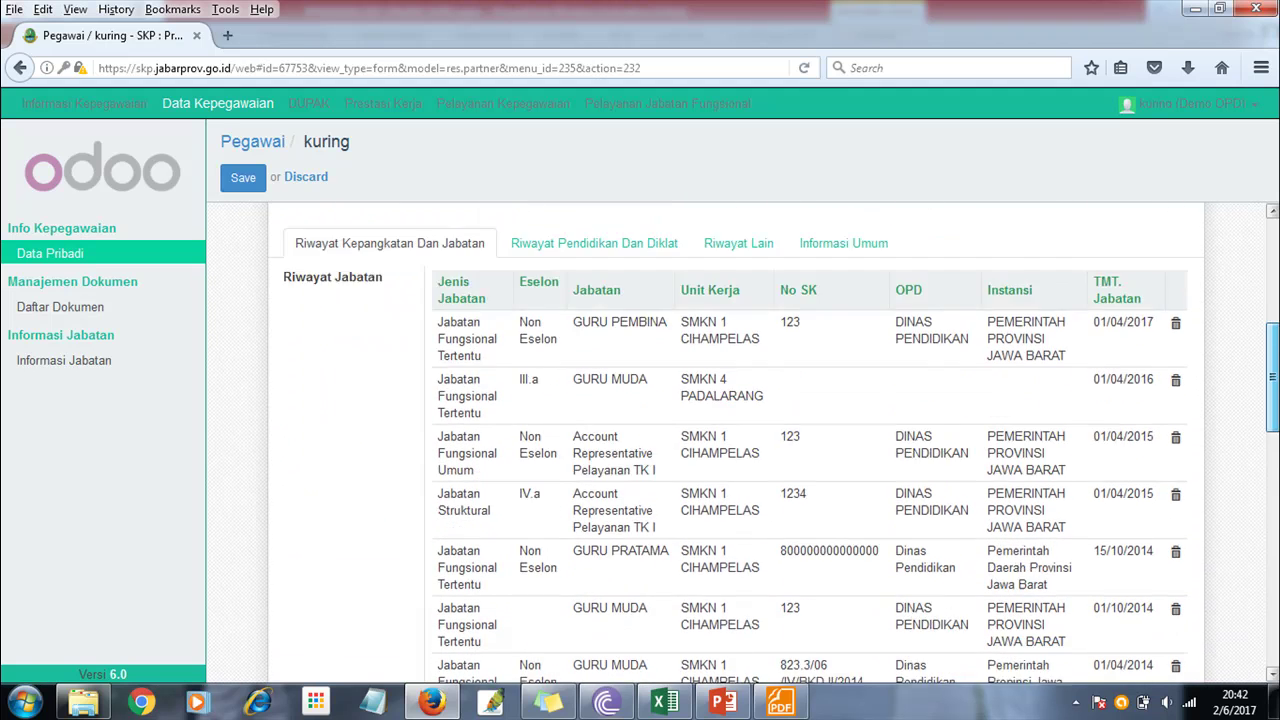
{"action": "scroll", "coordinate": [736, 440], "scroll_direction": "down", "scroll_amount": 8}
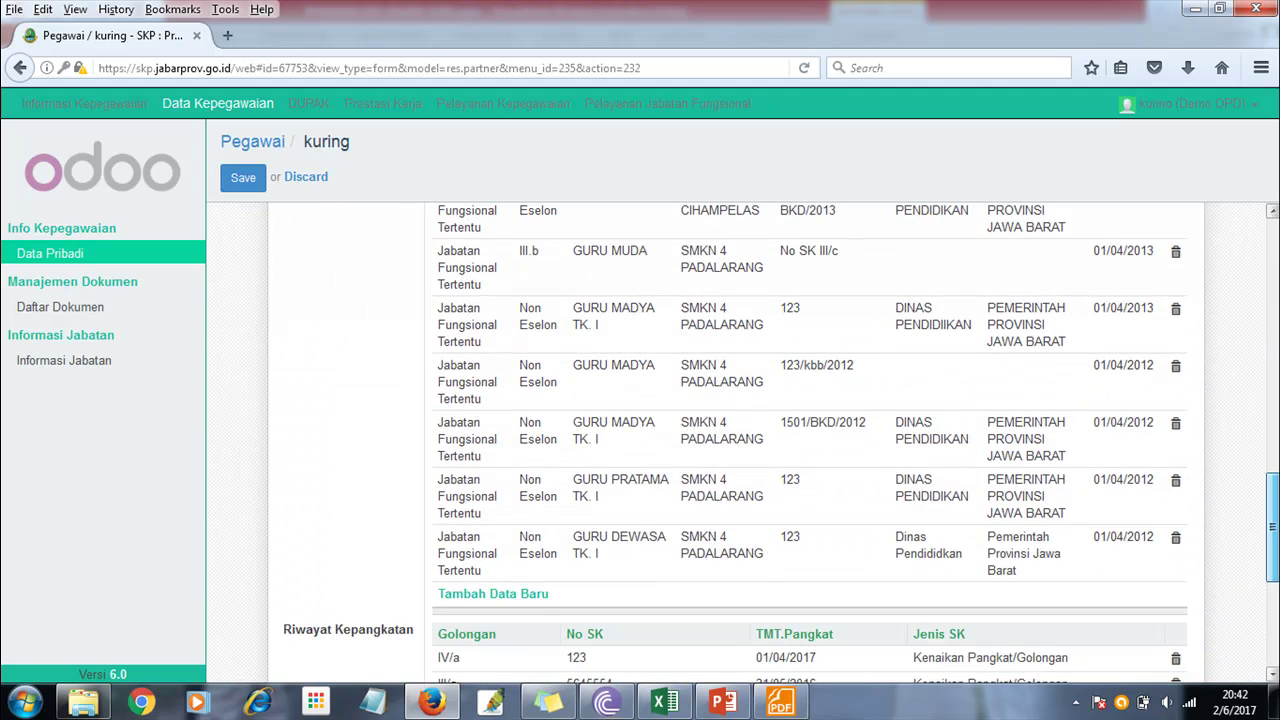
{"action": "left_click", "coordinate": [496, 591]}
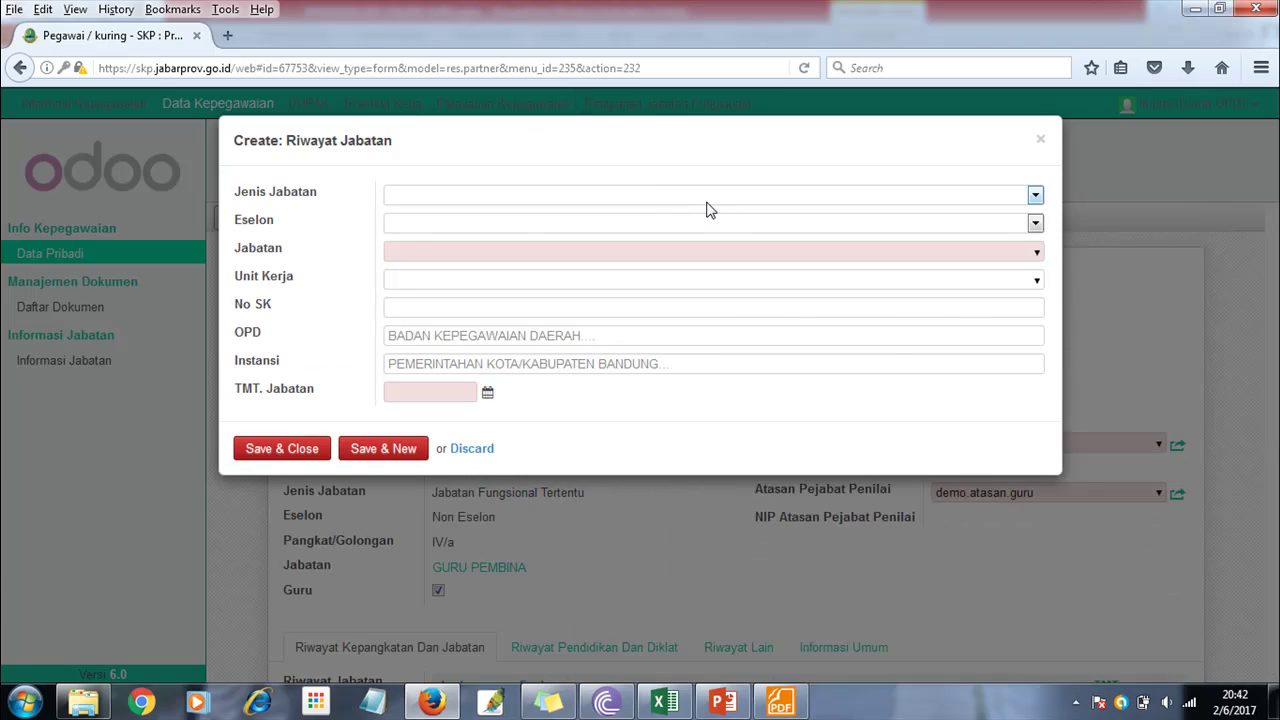
{"action": "left_click", "coordinate": [708, 198]}
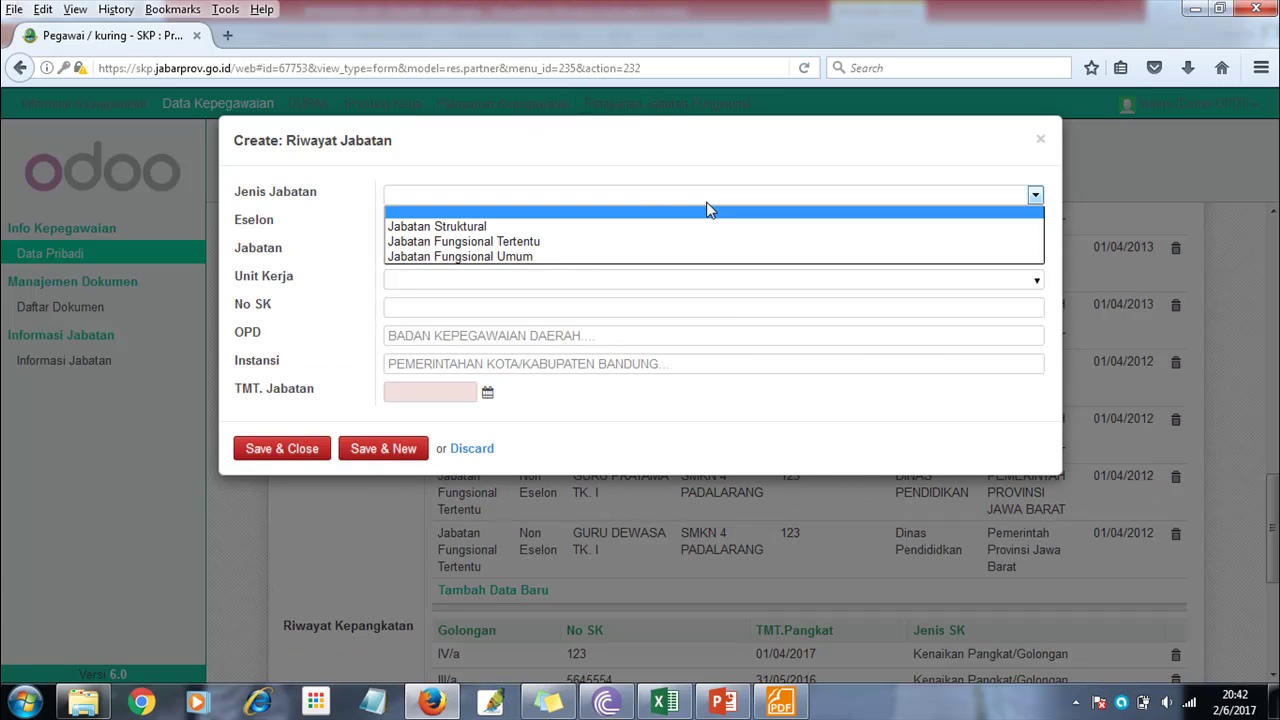
{"action": "left_click", "coordinate": [464, 242]}
{"action": "left_click", "coordinate": [452, 224]}
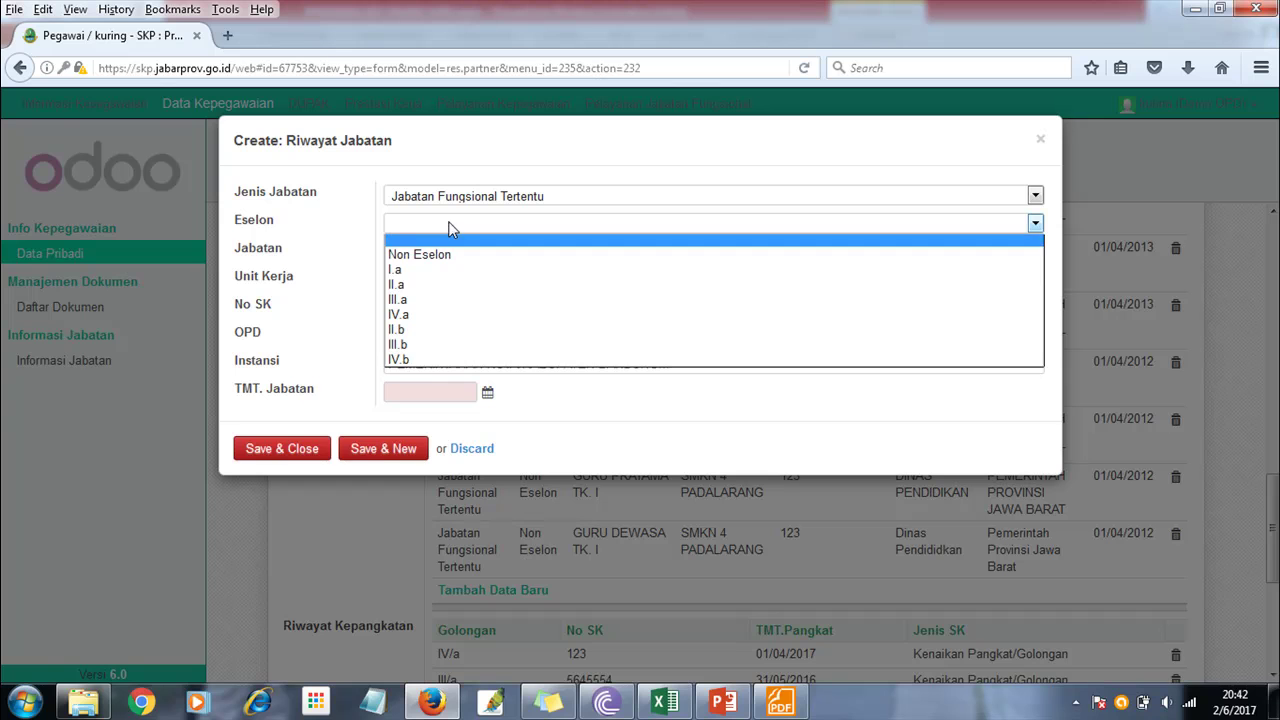
{"action": "left_click", "coordinate": [440, 253]}
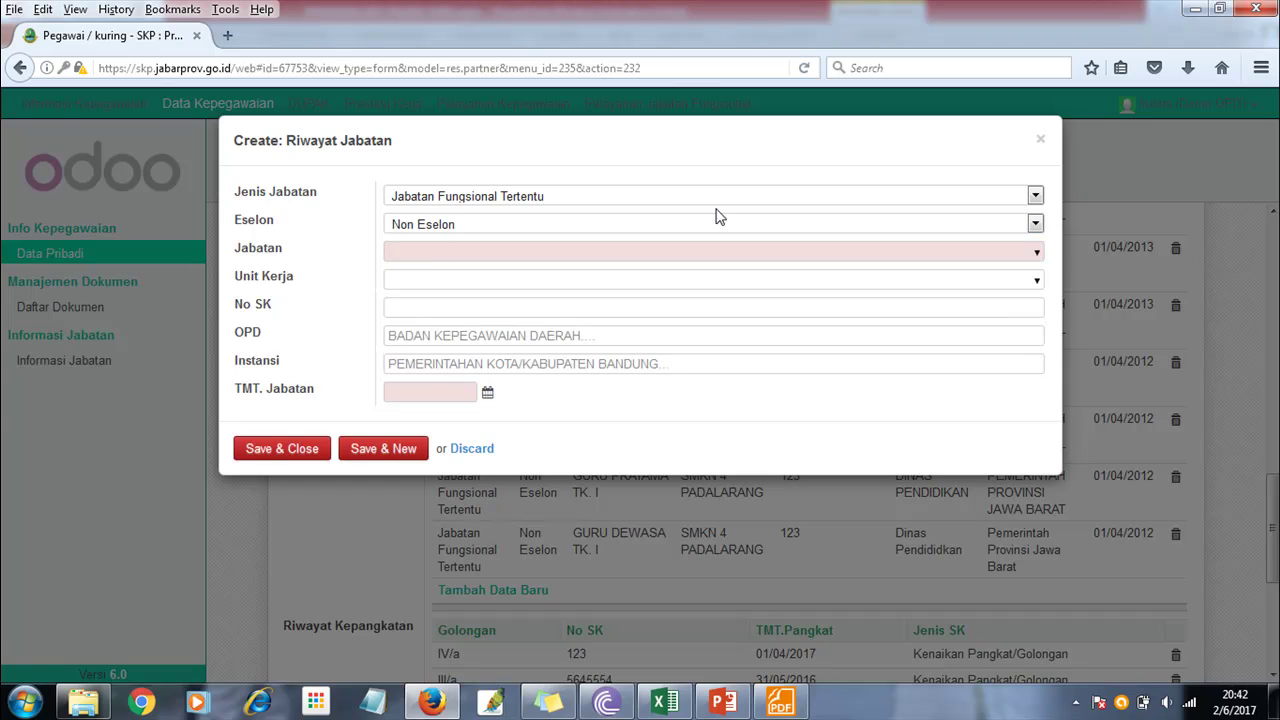
- Search for guru pert in the Jabatan field and set it to GURU PERTAMA
{"action": "left_click", "coordinate": [1037, 253]}
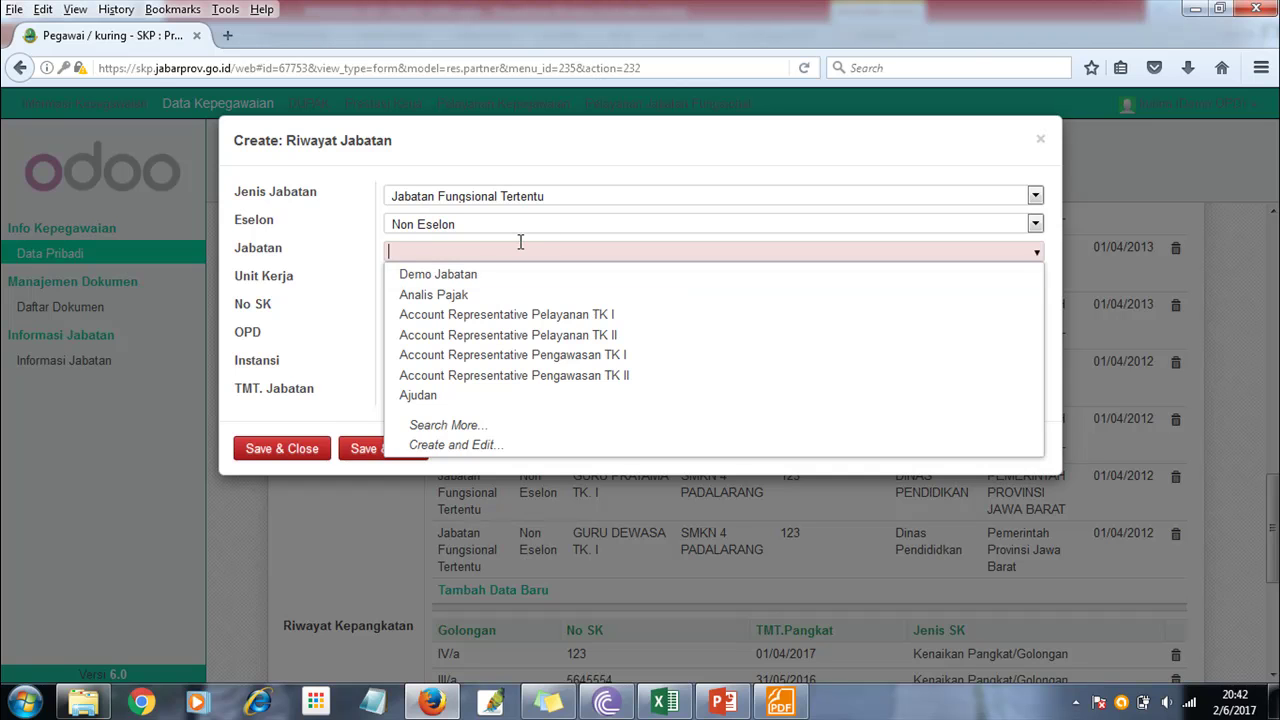
{"action": "type", "text": "guru"}
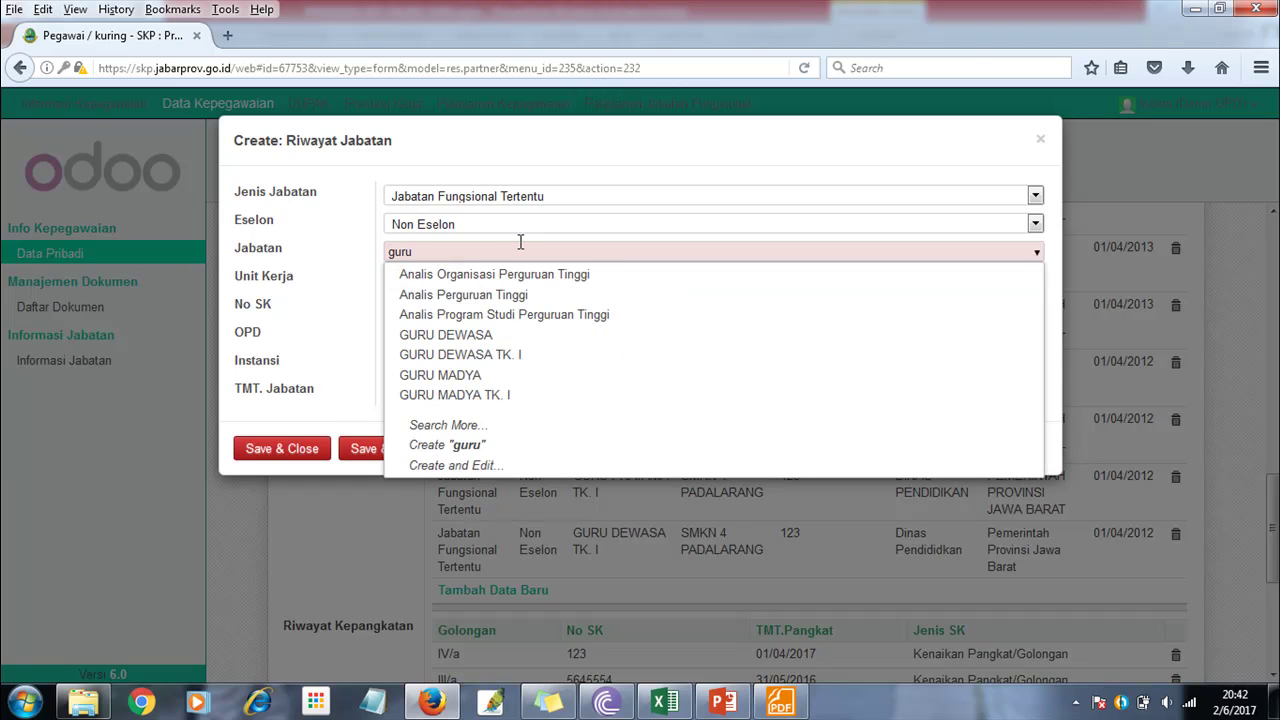
{"action": "type", "text": "pert"}
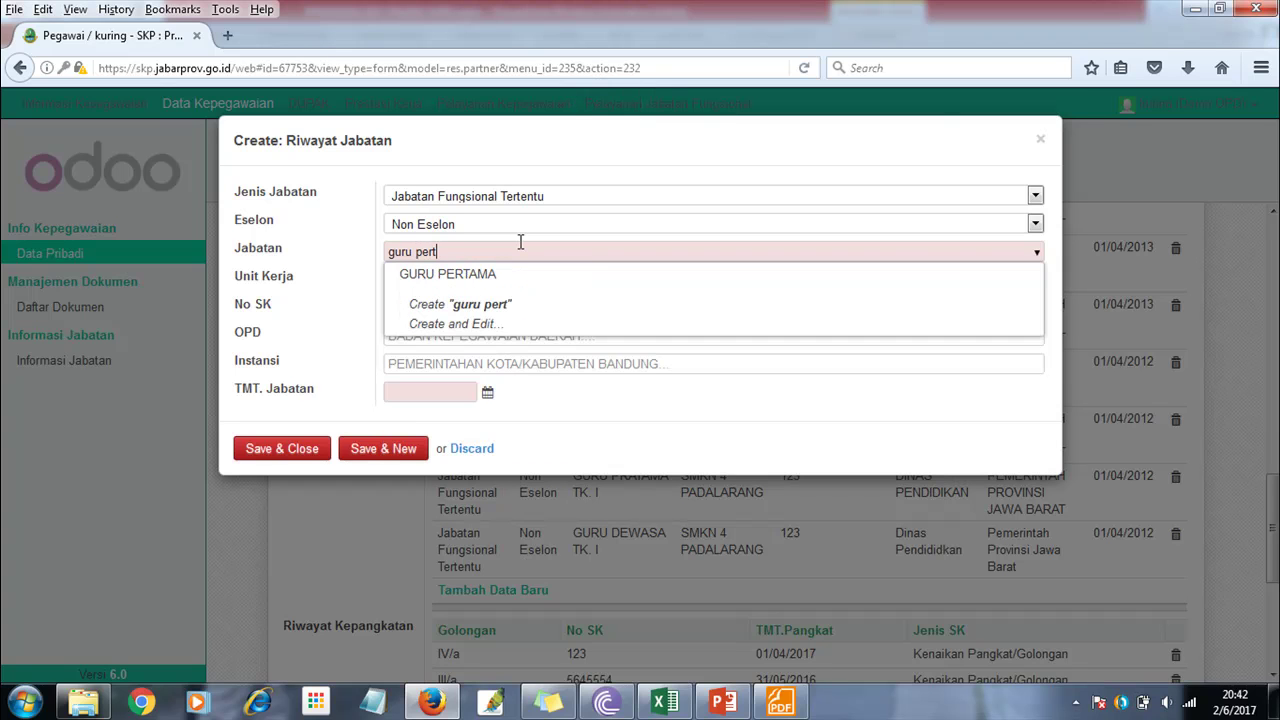
{"action": "left_click", "coordinate": [470, 283]}
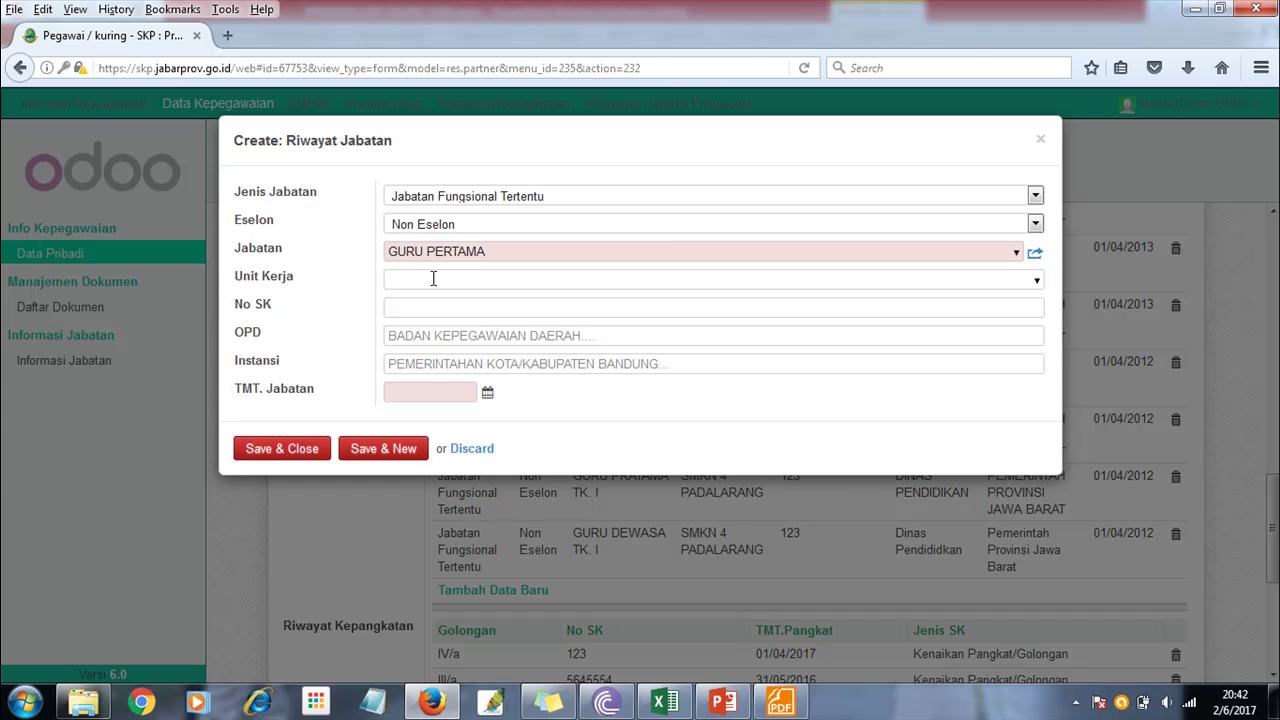
- Search for padalarang in the Unit Kerja field and set it to SMKN 4 PADALARANG
{"action": "left_click", "coordinate": [950, 272]}
{"action": "type", "text": "smk"}
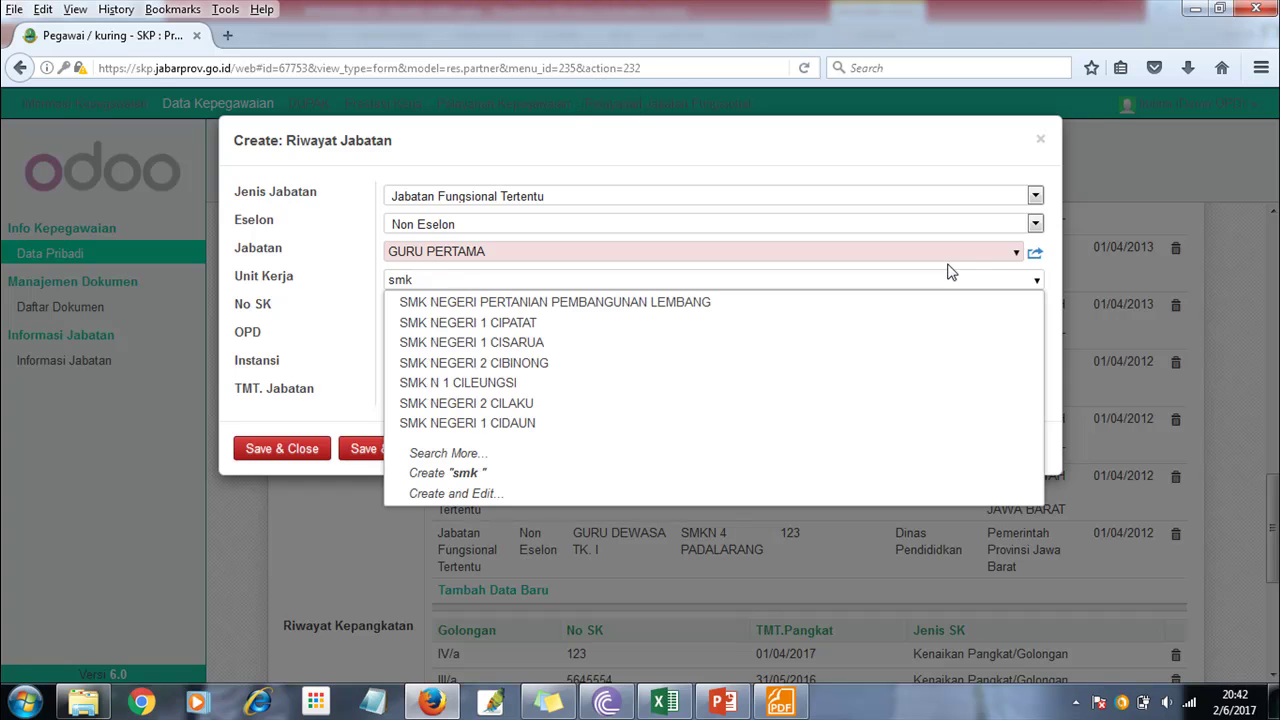
{"action": "key", "text": "BackSpace"}
{"action": "key", "text": "BackSpace"}
{"action": "key", "text": "BackSpace"}
{"action": "type", "text": "pa"}
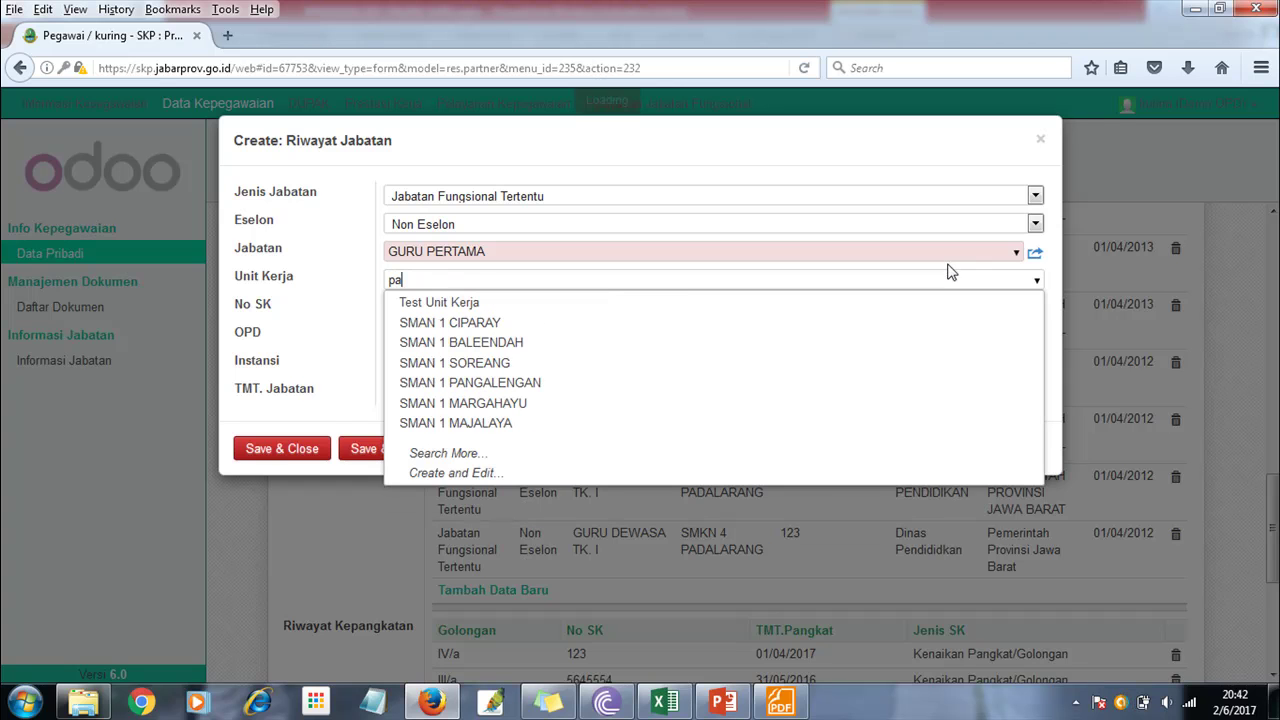
{"action": "type", "text": "d"}
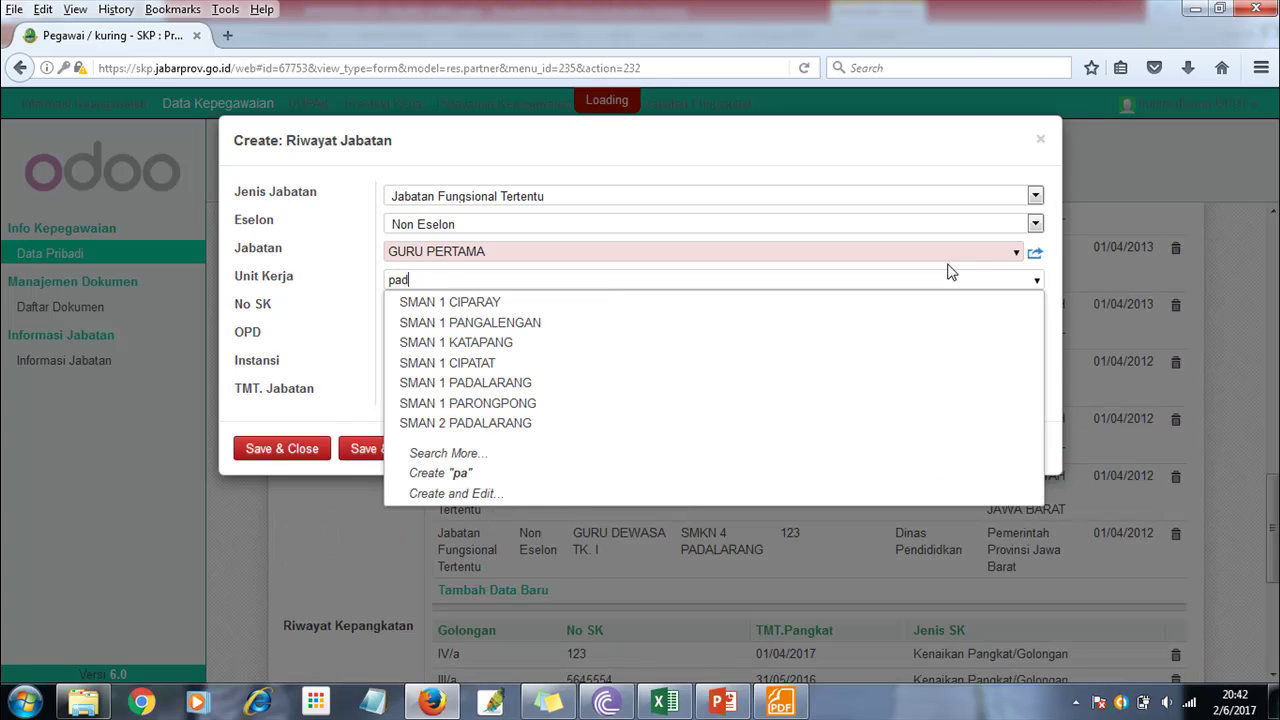
{"action": "type", "text": "alara"}
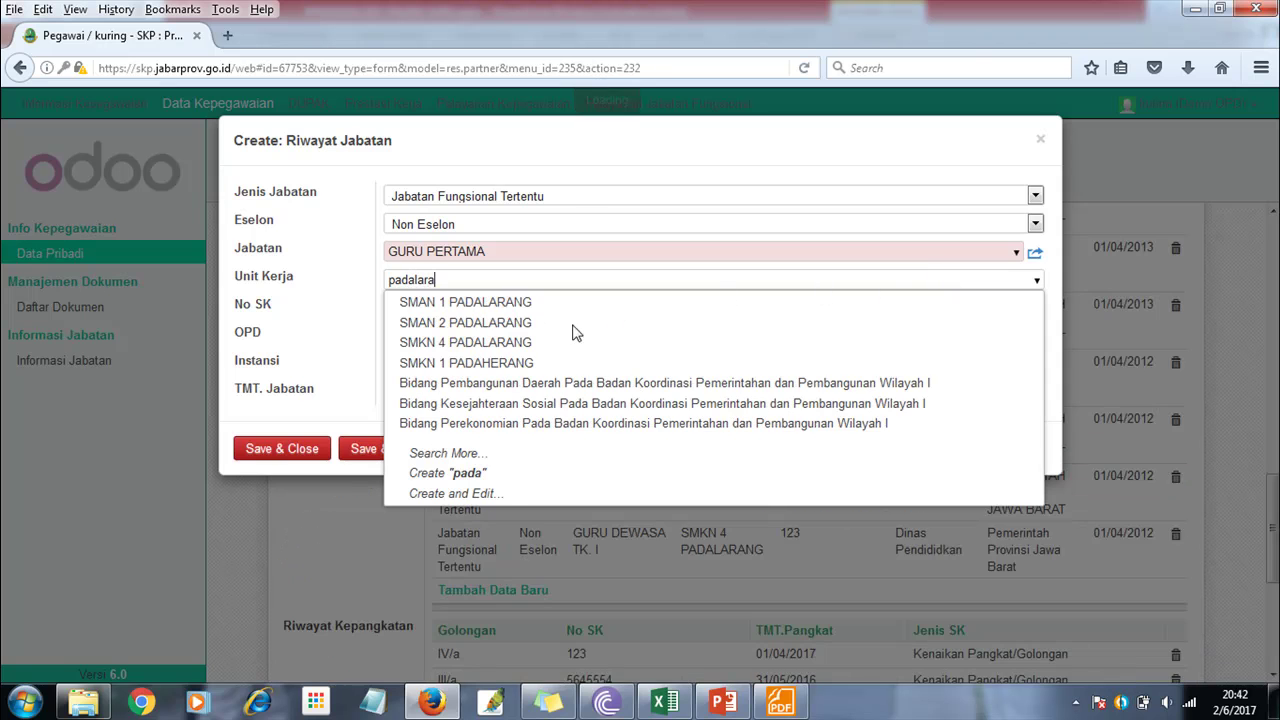
{"action": "type", "text": "ng"}
{"action": "left_click", "coordinate": [499, 340]}
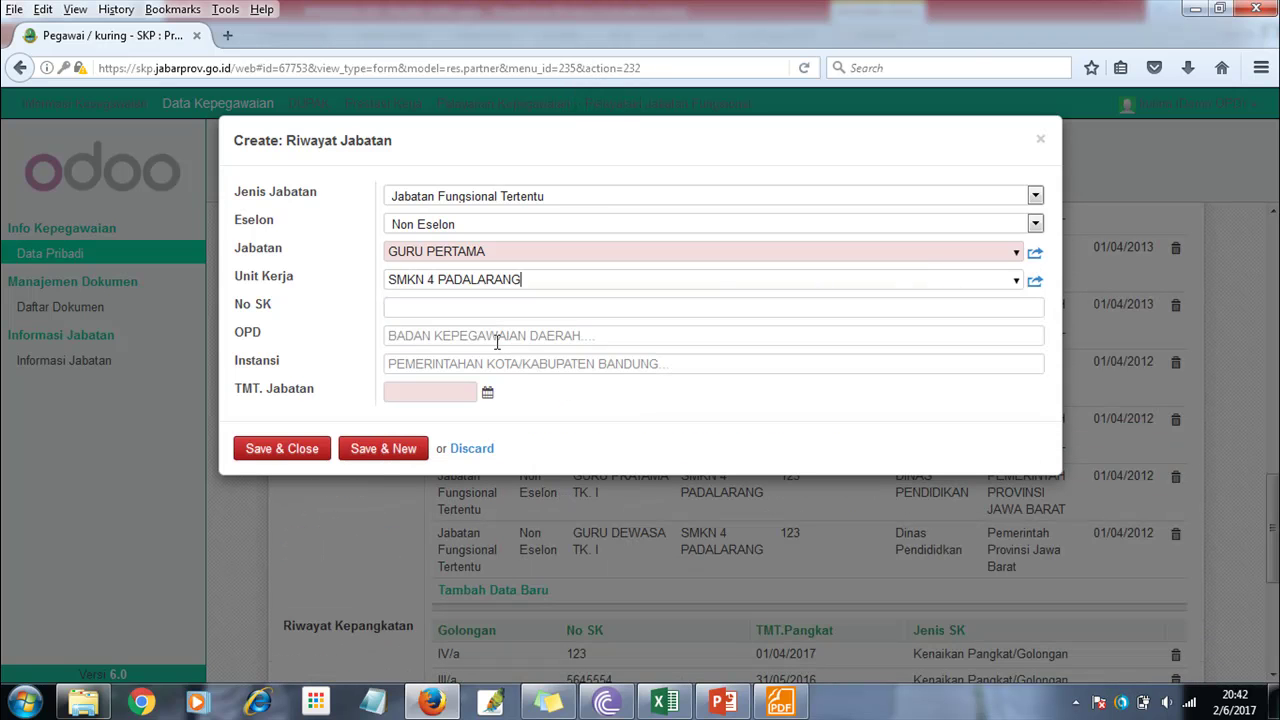
- Enter No SK 123/BKD/2012, OPD BKPP, Instansi PEMKAB BANDUNG BARAT and TMT. Jabatan 01/04/2013, and save and close the position entry
{"action": "left_click", "coordinate": [456, 309]}
{"action": "type", "text": "123/BKD/2012"}
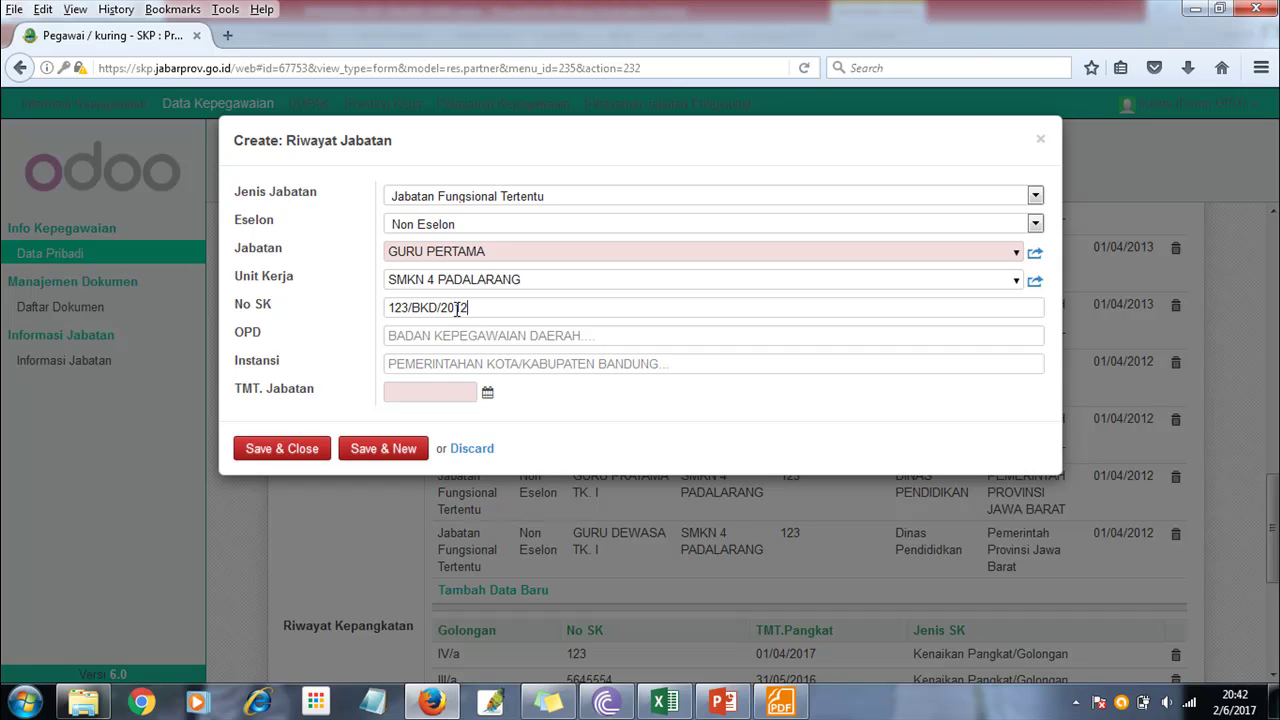
{"action": "left_click", "coordinate": [468, 333]}
{"action": "type", "text": "BK"}
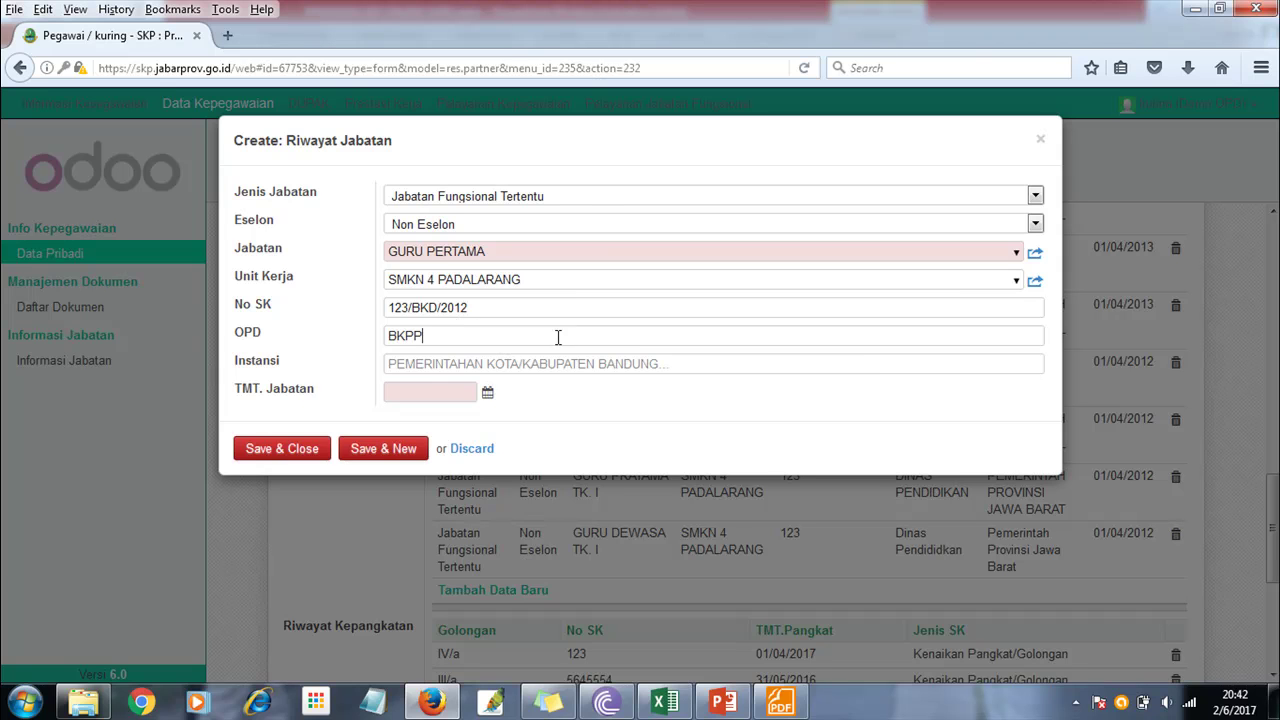
{"action": "type", "text": "PEMKAB"}
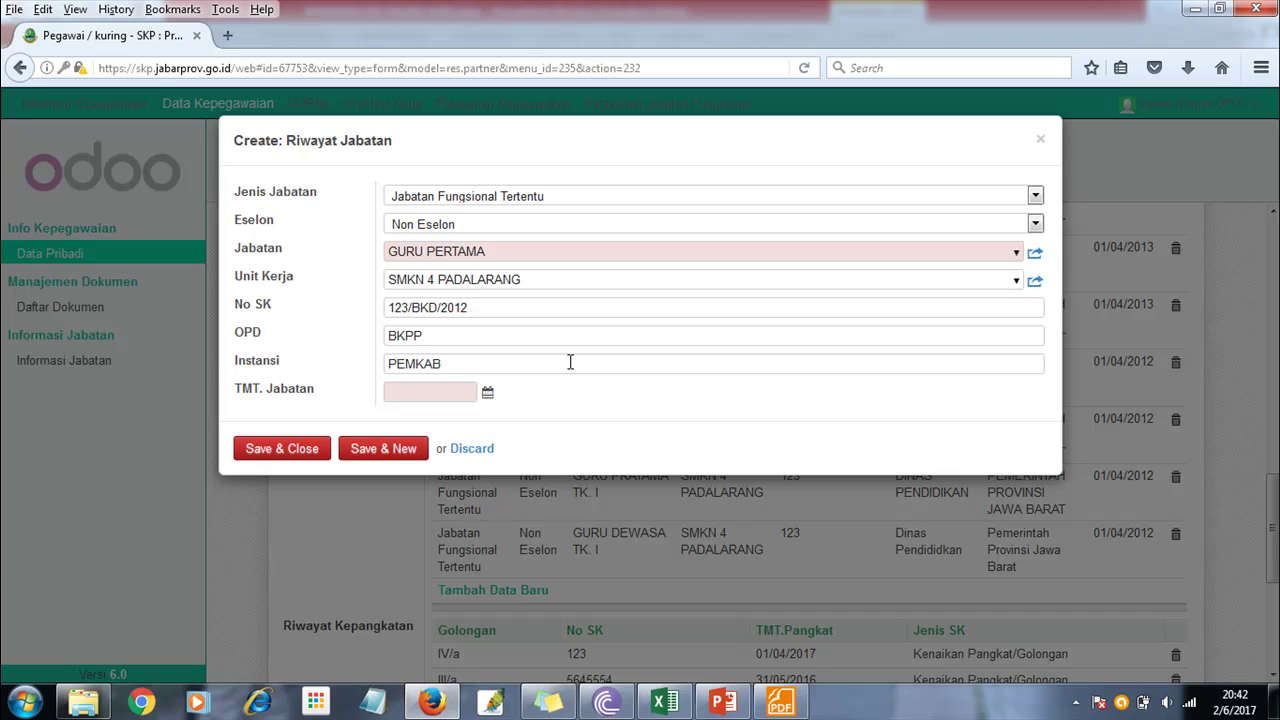
{"action": "type", "text": " BANDUNG BARAT"}
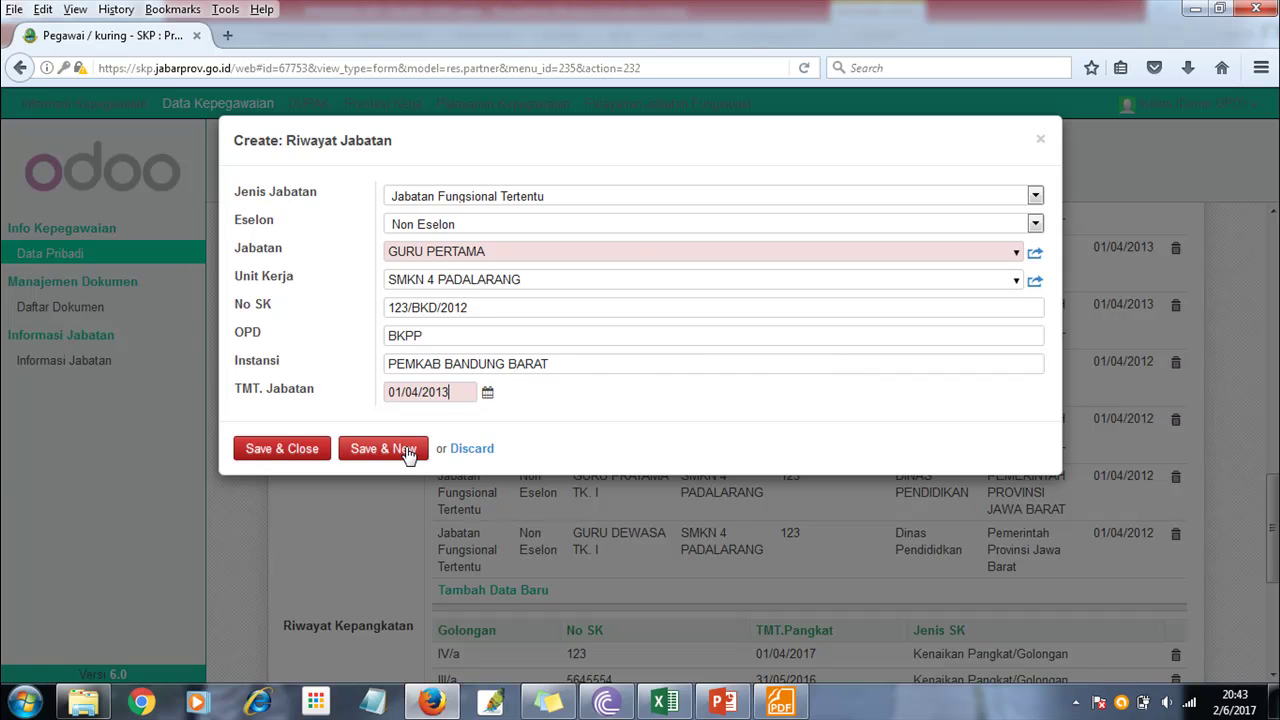
{"action": "left_click", "coordinate": [285, 451]}
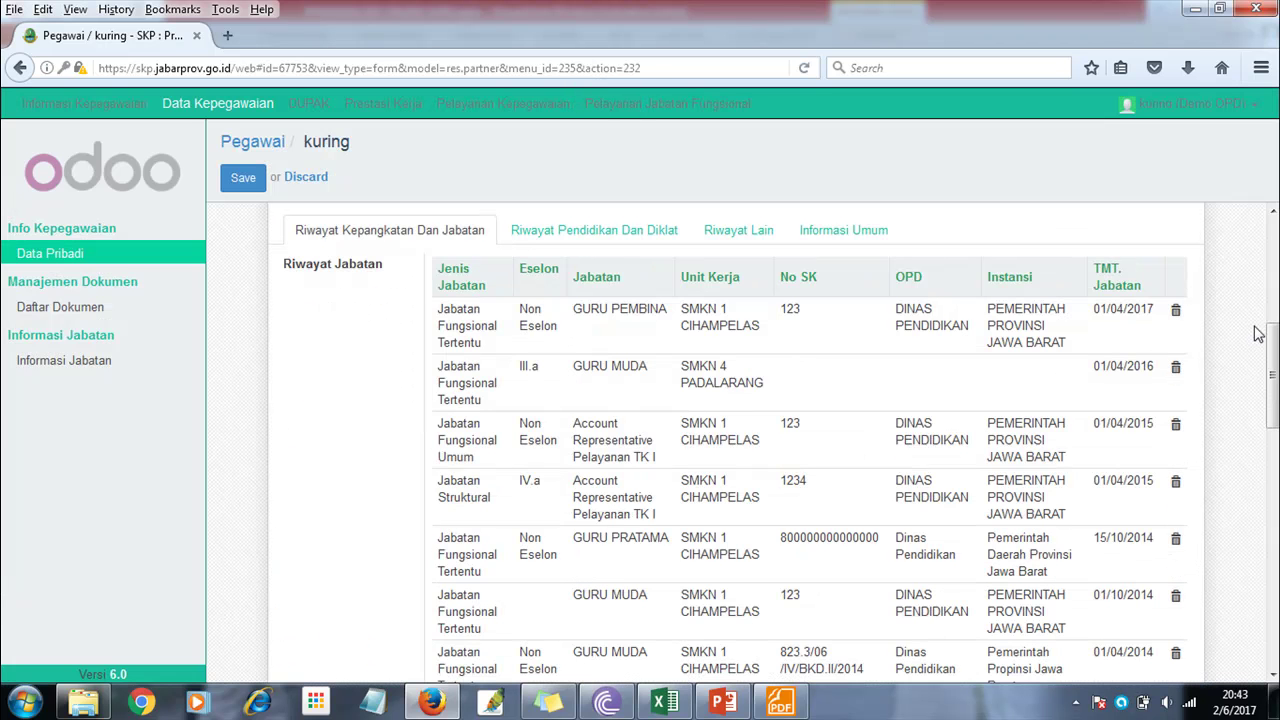
- Add a new Riwayat Kepangkatan entry with Golongan III/b and No SK 123/BKPP/2013
{"action": "left_click_drag", "start_coordinate": [1273, 340], "coordinate": [1273, 598]}
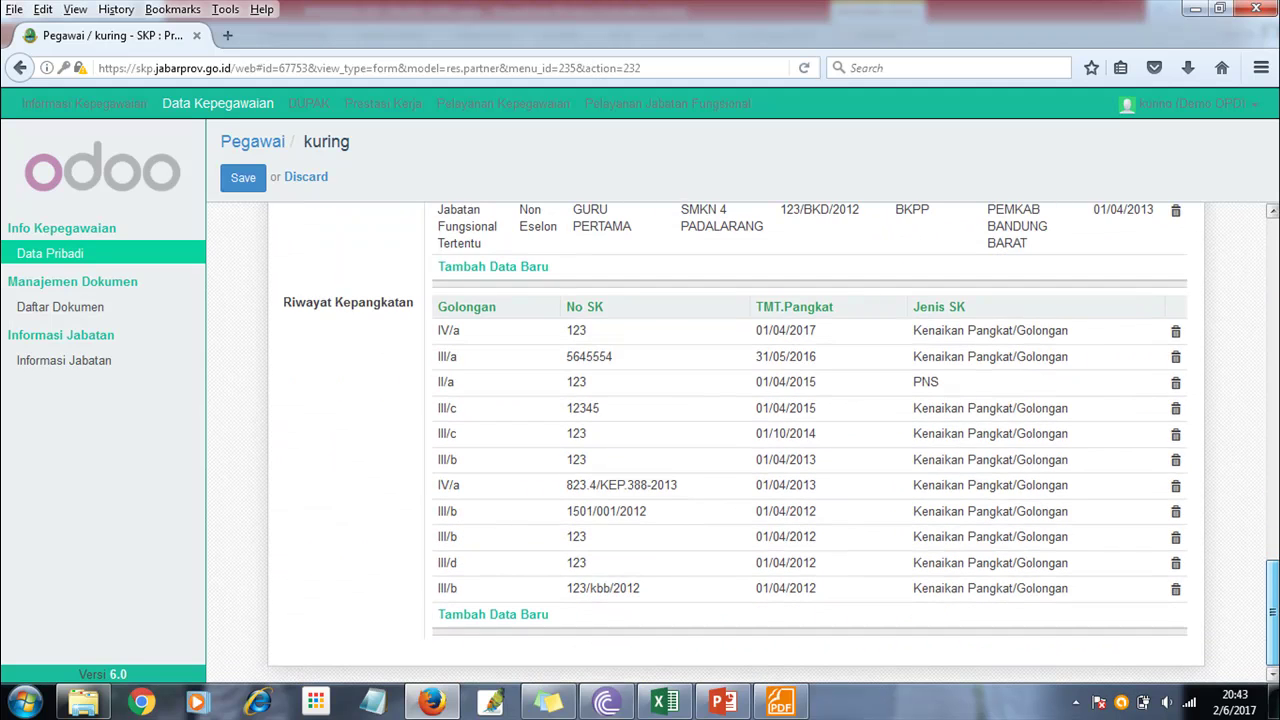
{"action": "left_click", "coordinate": [470, 617]}
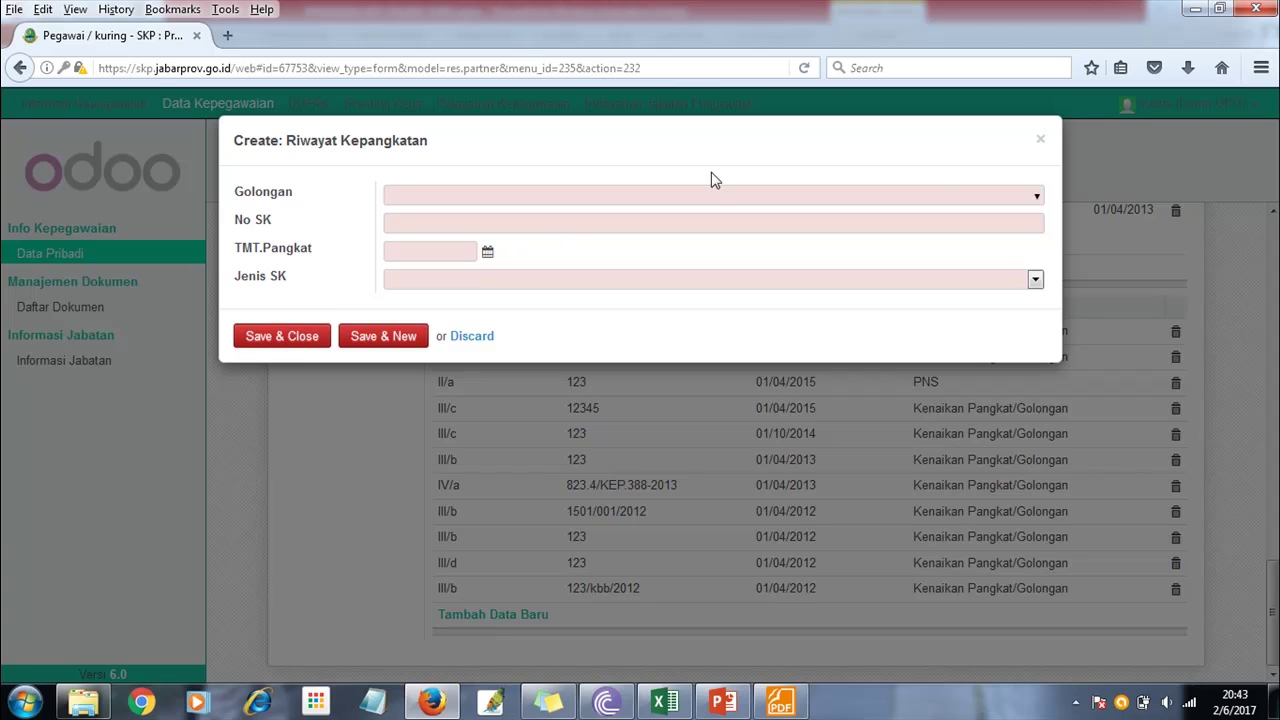
{"action": "left_click", "coordinate": [1040, 197]}
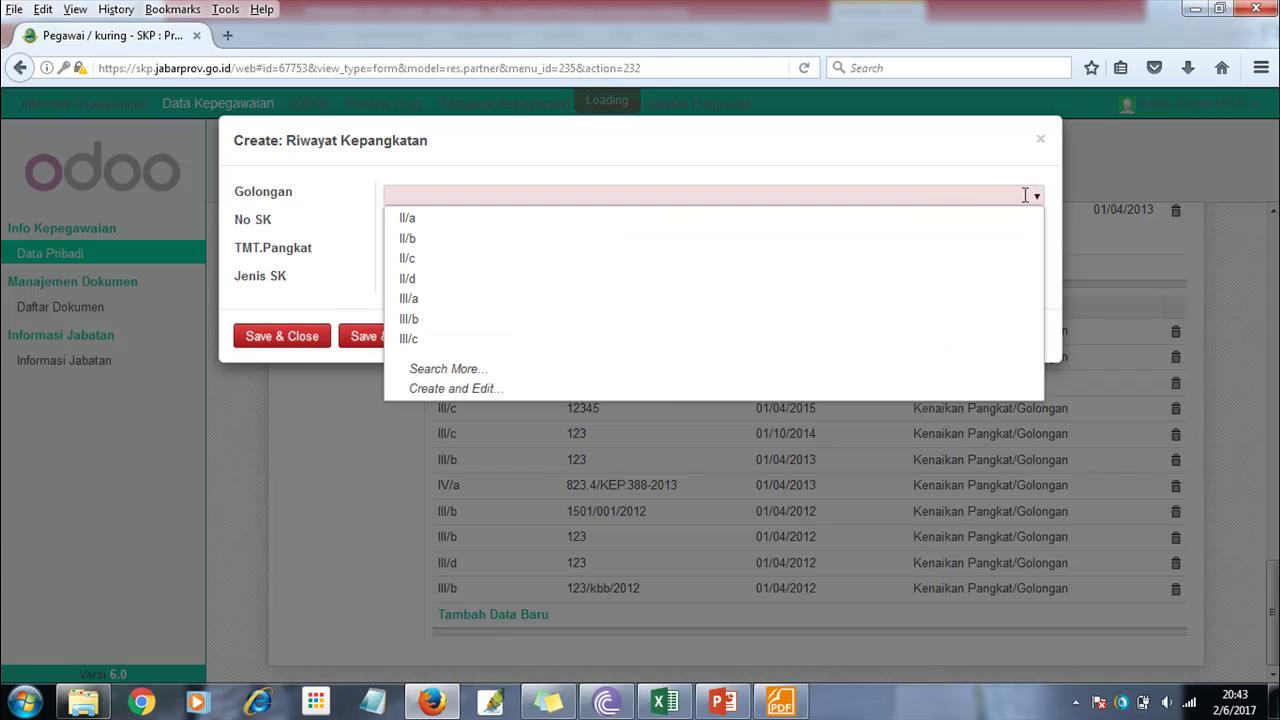
{"action": "left_click", "coordinate": [528, 320]}
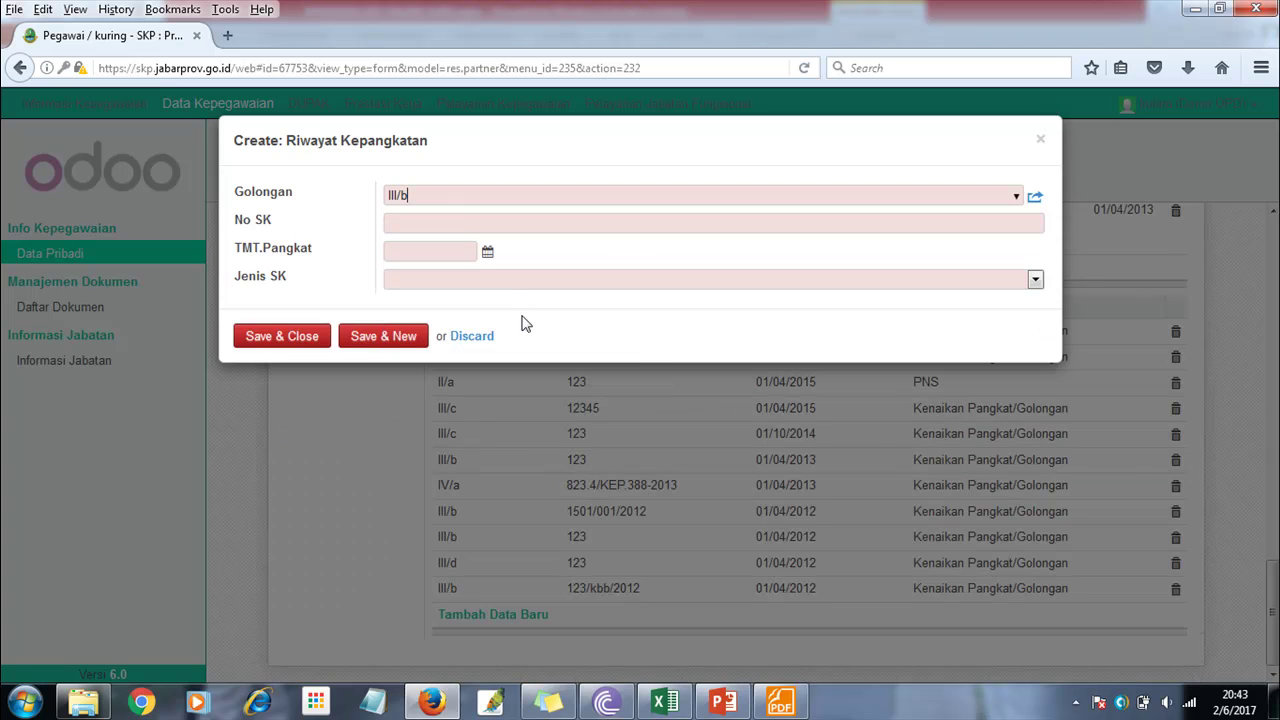
{"action": "left_click", "coordinate": [457, 220]}
{"action": "type", "text": "123/BKPP/2013"}
- Set TMT.Pangkat to 01/04/2013 and Jenis SK to Kenaikan Pangkat/Golongan, and save the rank entry while starting another new one
{"action": "left_click", "coordinate": [457, 248]}
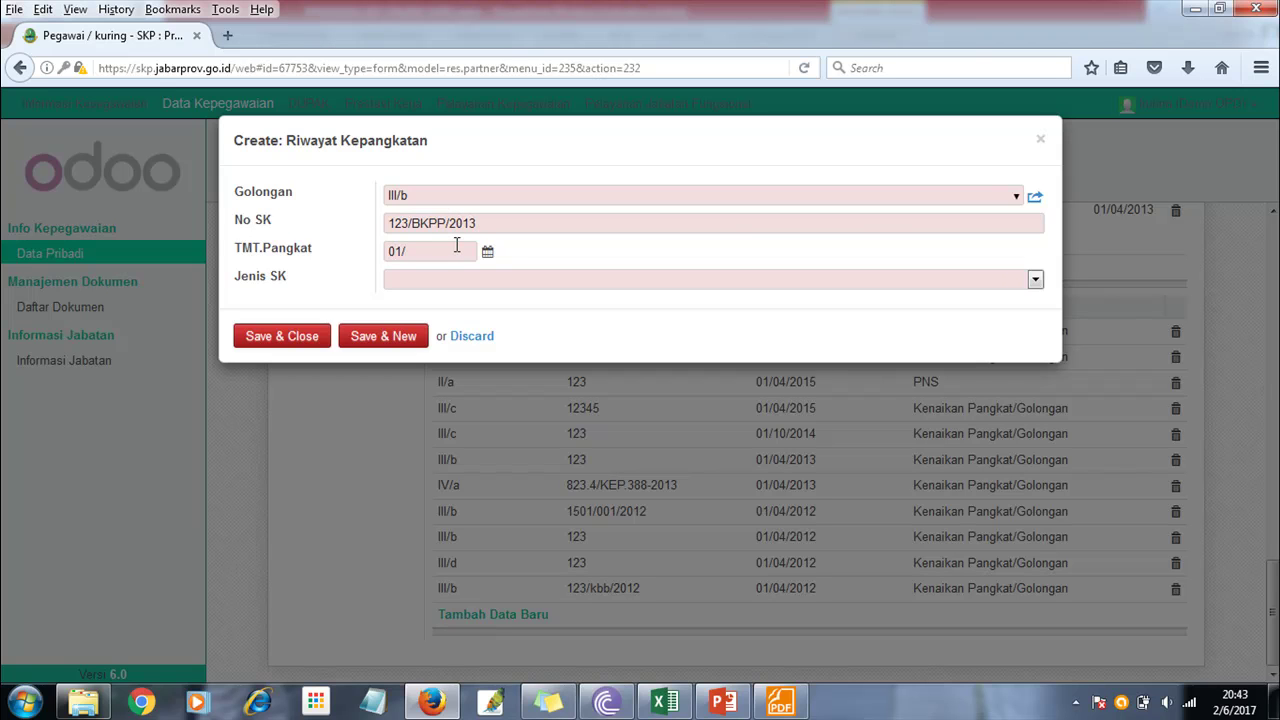
{"action": "type", "text": "01/04/2013"}
{"action": "left_click", "coordinate": [471, 278]}
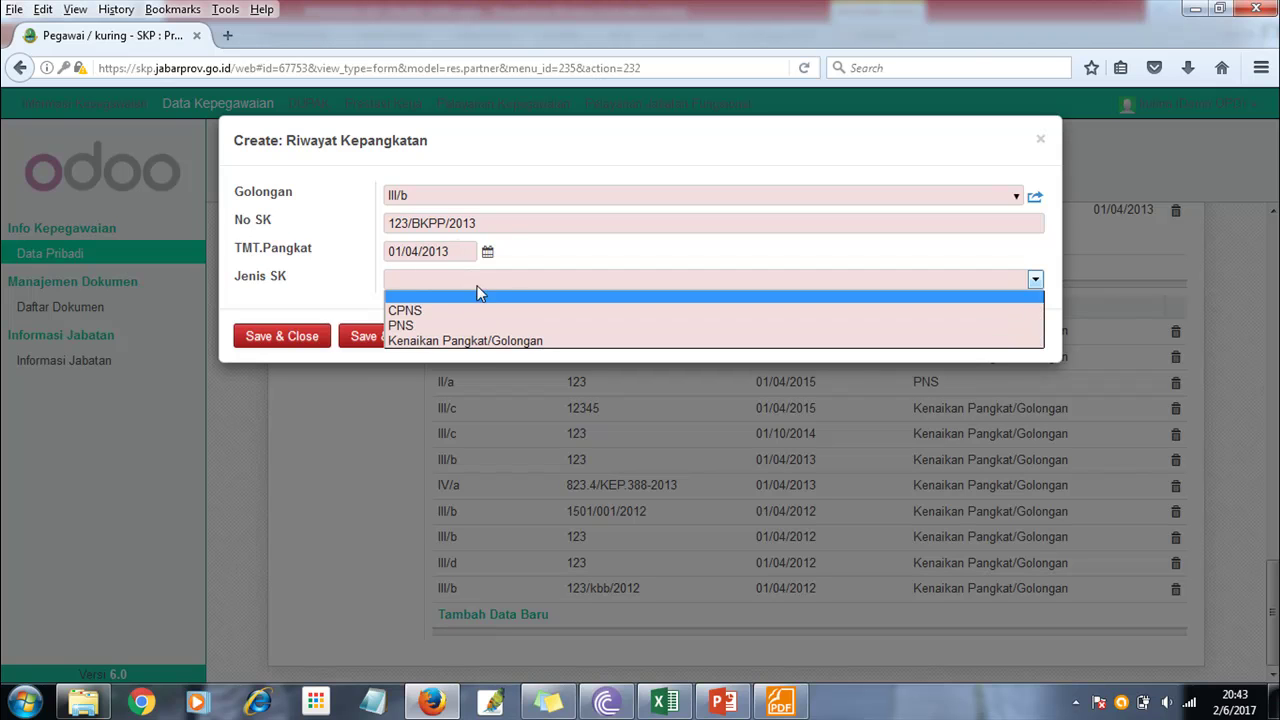
{"action": "left_click", "coordinate": [444, 340]}
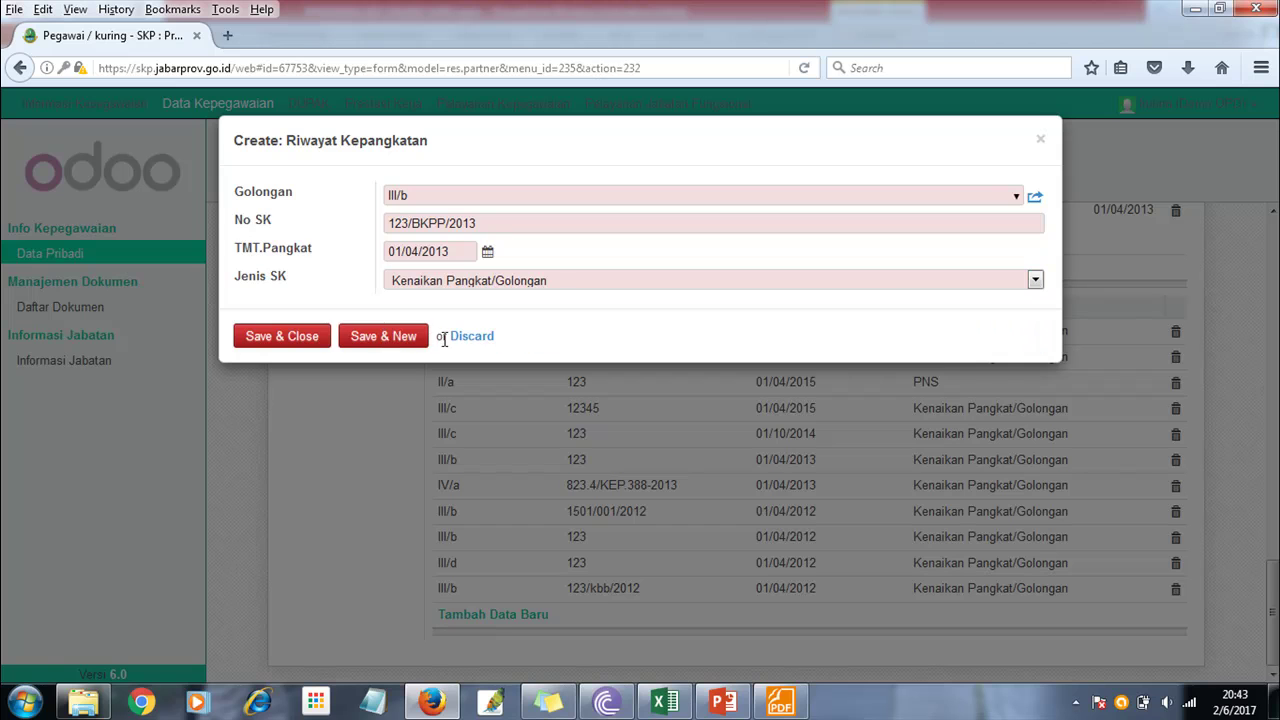
{"action": "left_click", "coordinate": [295, 340]}
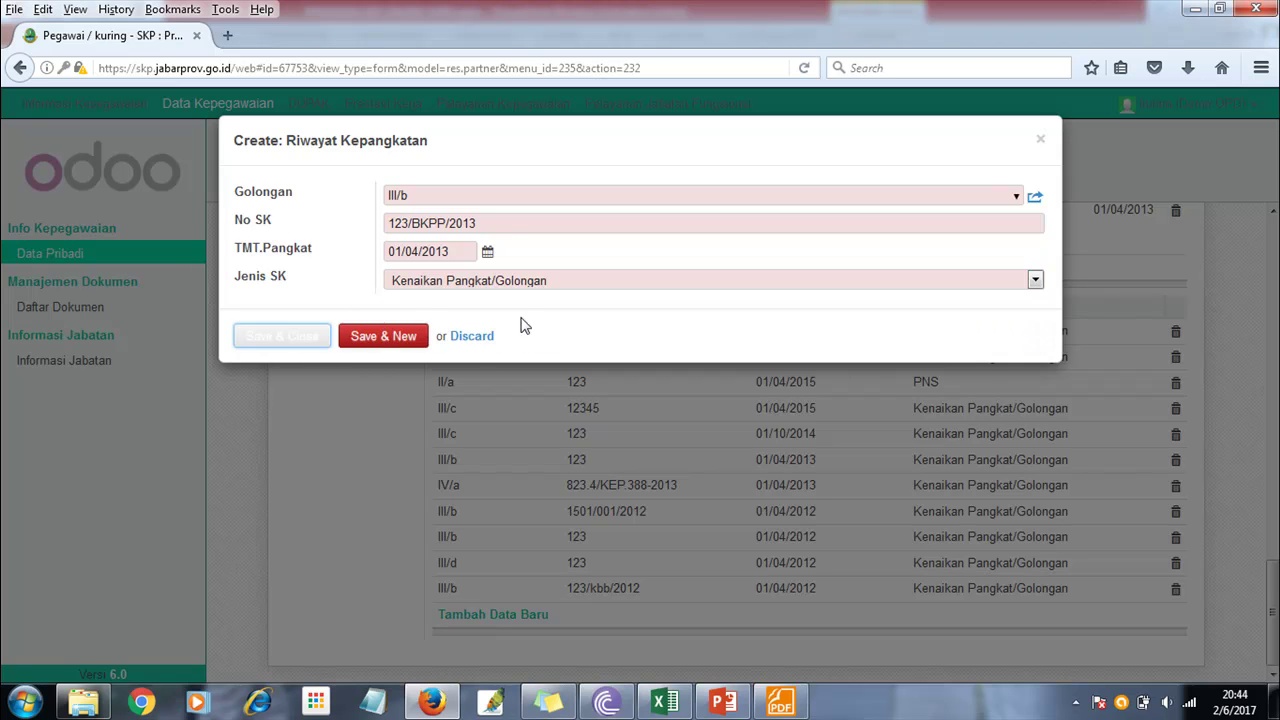
{"action": "left_click", "coordinate": [404, 338]}
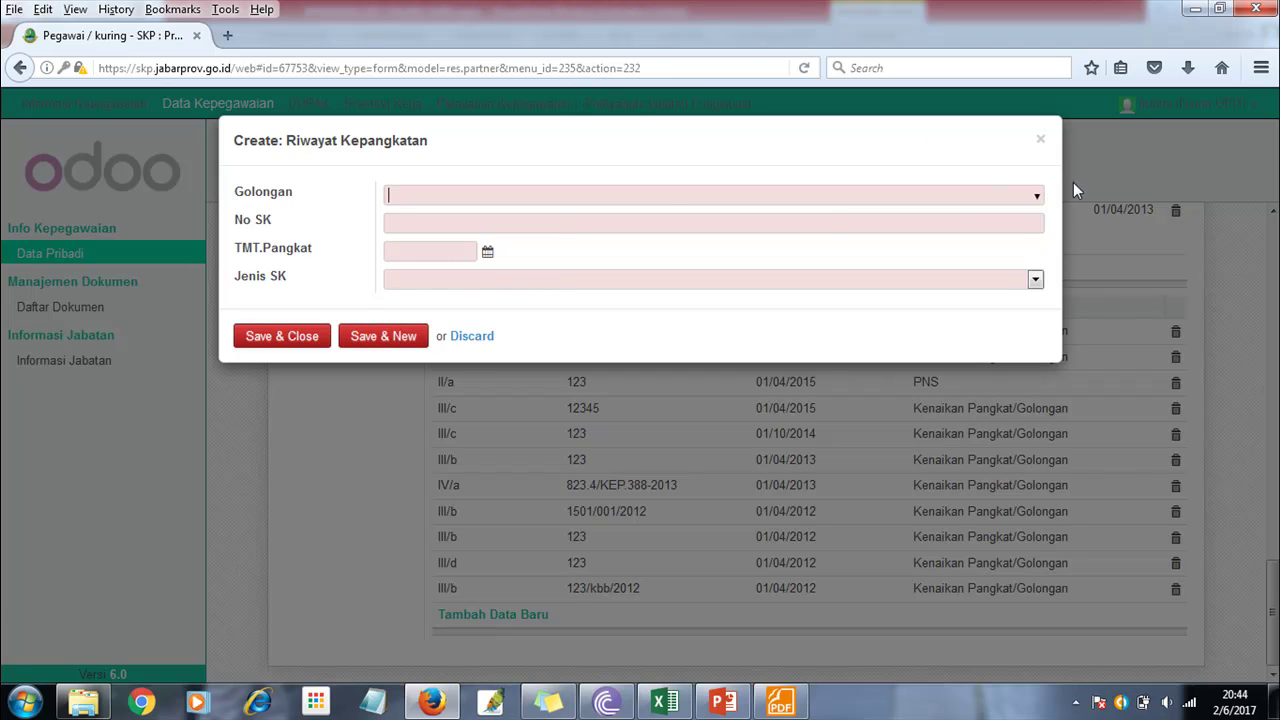
- Fill the new rank entry with Golongan III/a, No SK 123/BKPP/2010, TMT.Pangkat 01/04/2010 and Jenis SK PNS, and save and close it
{"action": "left_click", "coordinate": [1037, 197]}
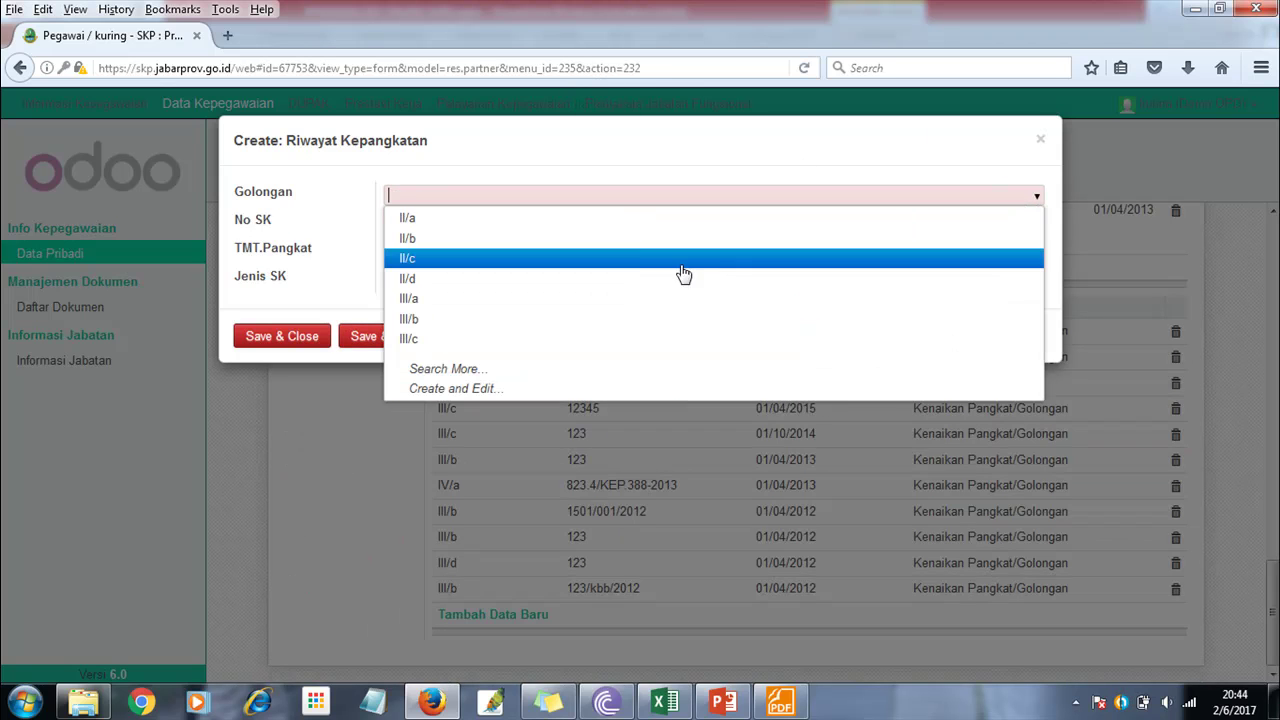
{"action": "left_click", "coordinate": [625, 303]}
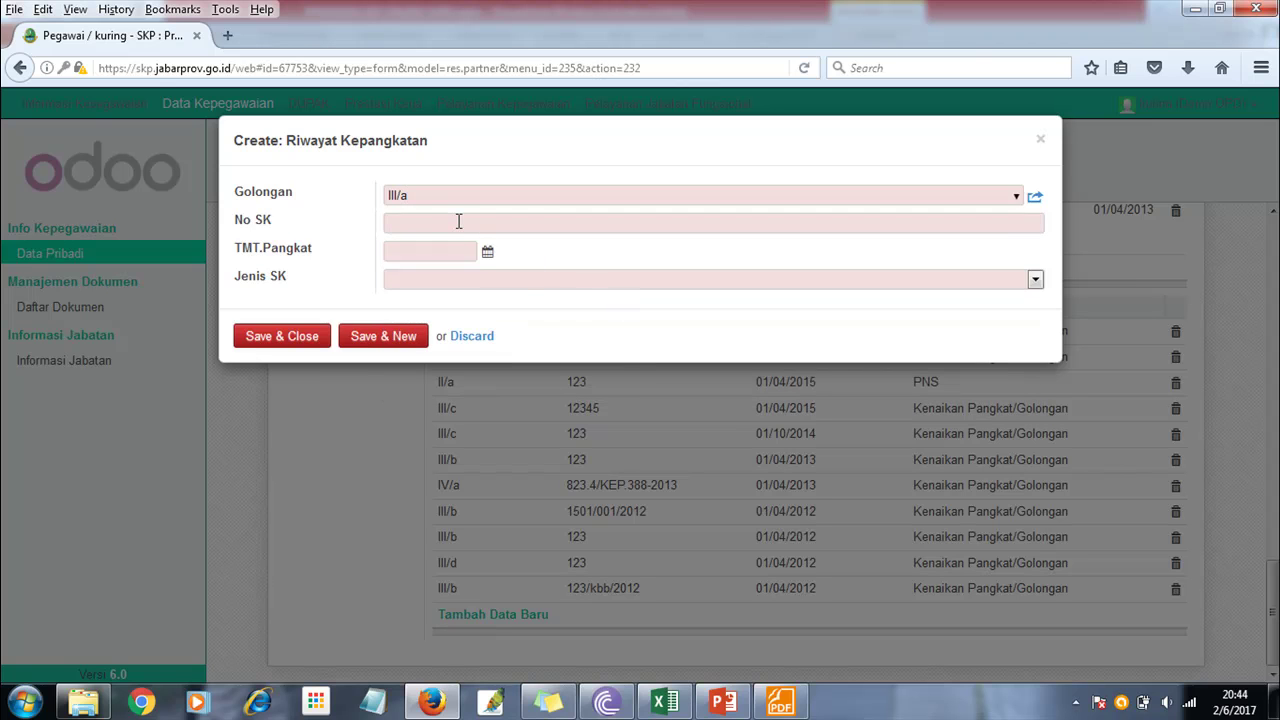
{"action": "type", "text": "123/BKPP/2010"}
{"action": "left_click", "coordinate": [443, 252]}
{"action": "type", "text": "01/04/20"}
{"action": "left_click", "coordinate": [446, 284]}
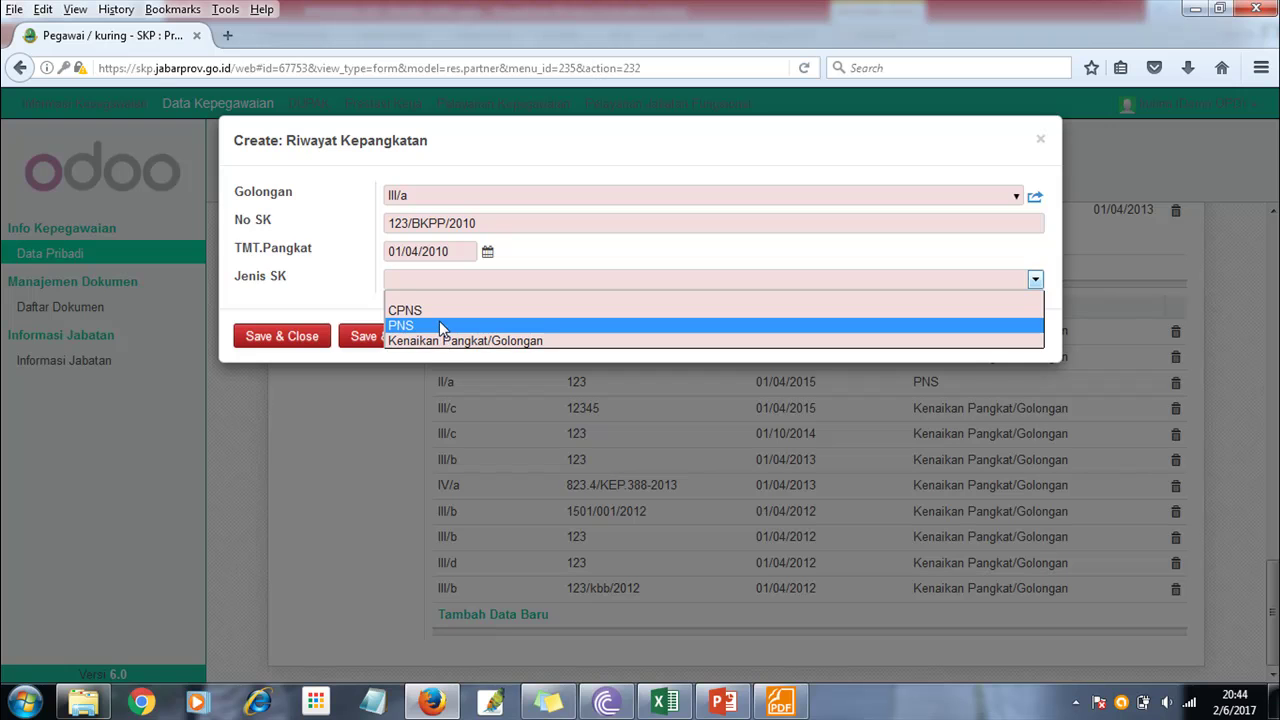
{"action": "left_click", "coordinate": [443, 326]}
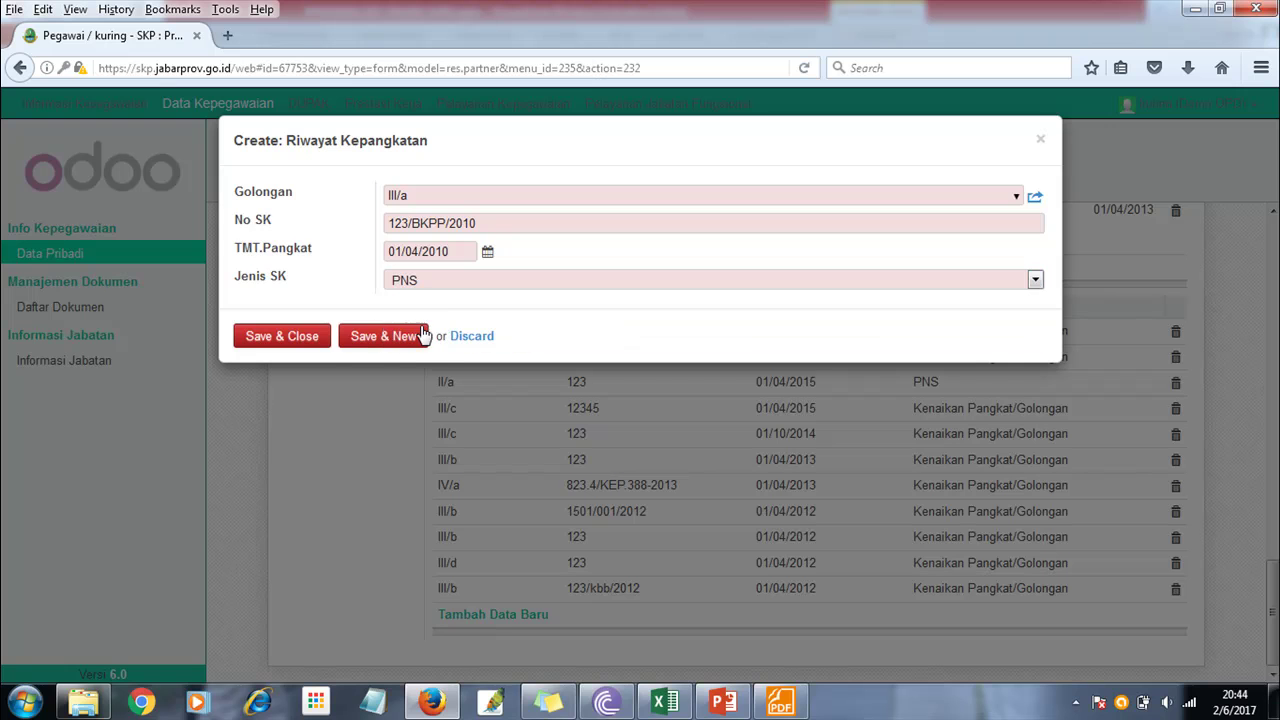
{"action": "left_click", "coordinate": [294, 337]}
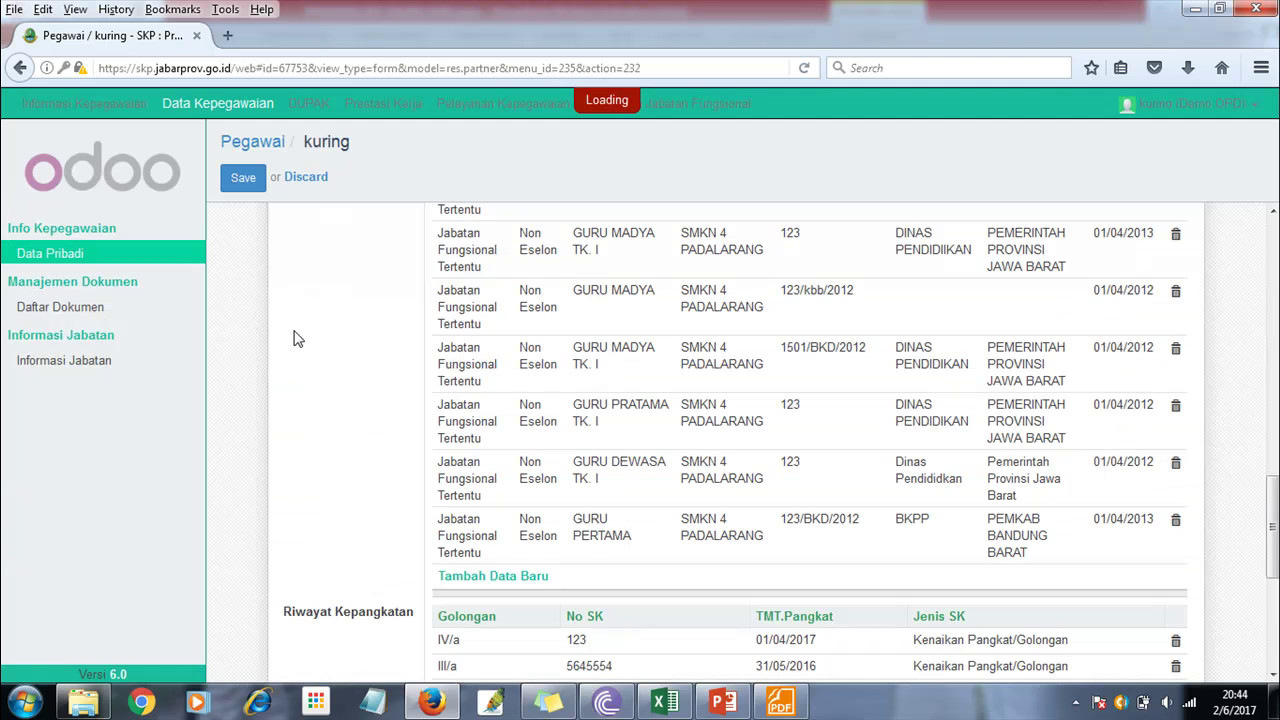
- Add a new Riwayat Pendidikan entry in the education and training history with Jenjang Pendidikan S1
{"action": "left_click_drag", "start_coordinate": [1273, 490], "coordinate": [1273, 317]}
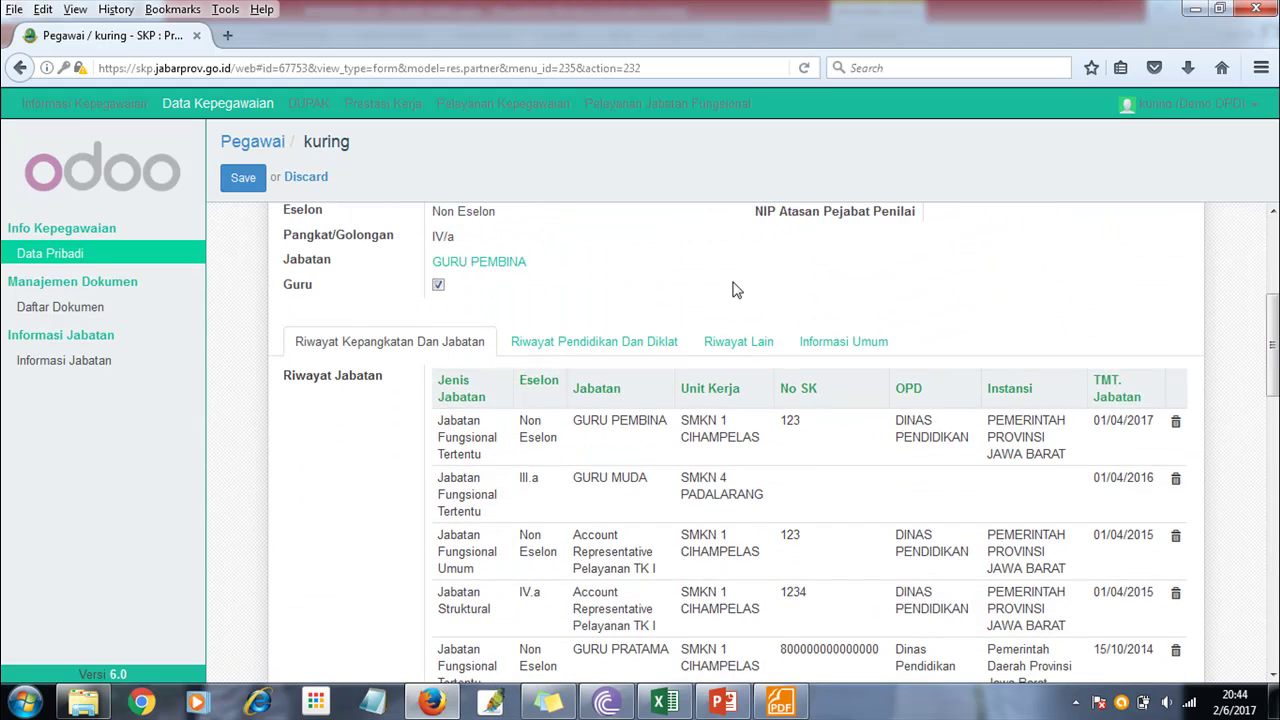
{"action": "left_click", "coordinate": [636, 342]}
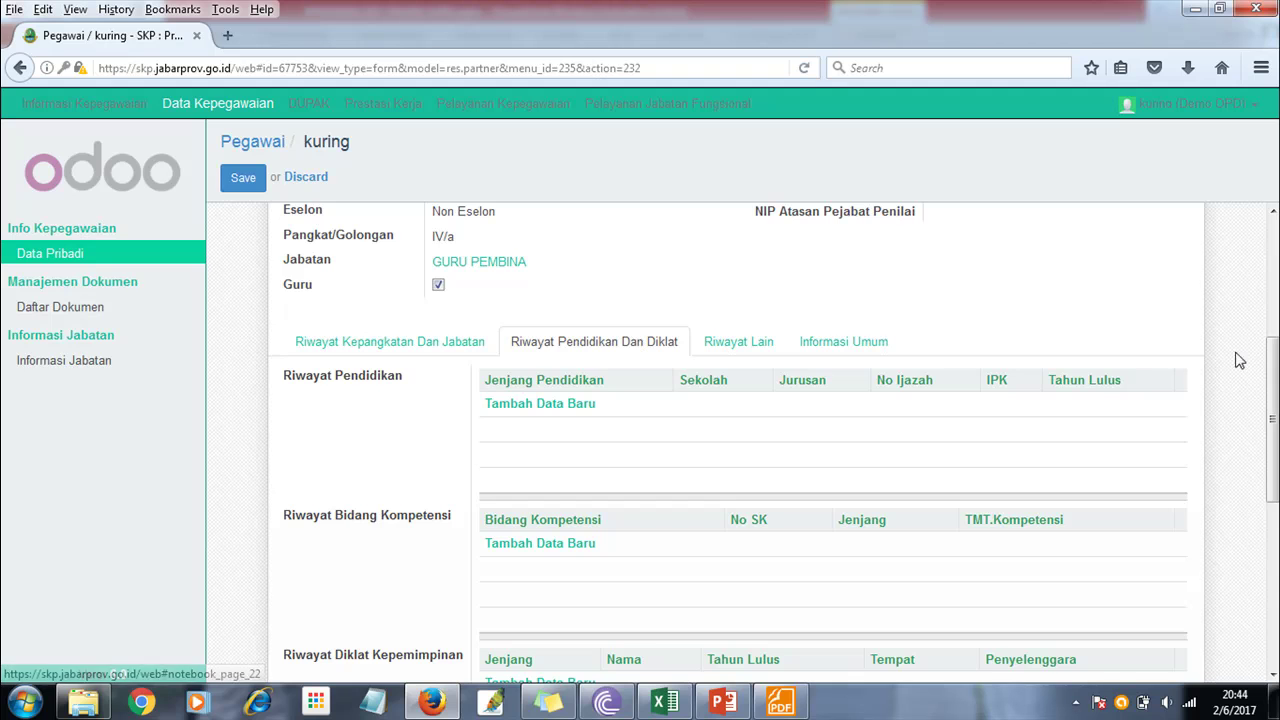
{"action": "left_click_drag", "start_coordinate": [1262, 368], "coordinate": [1276, 395]}
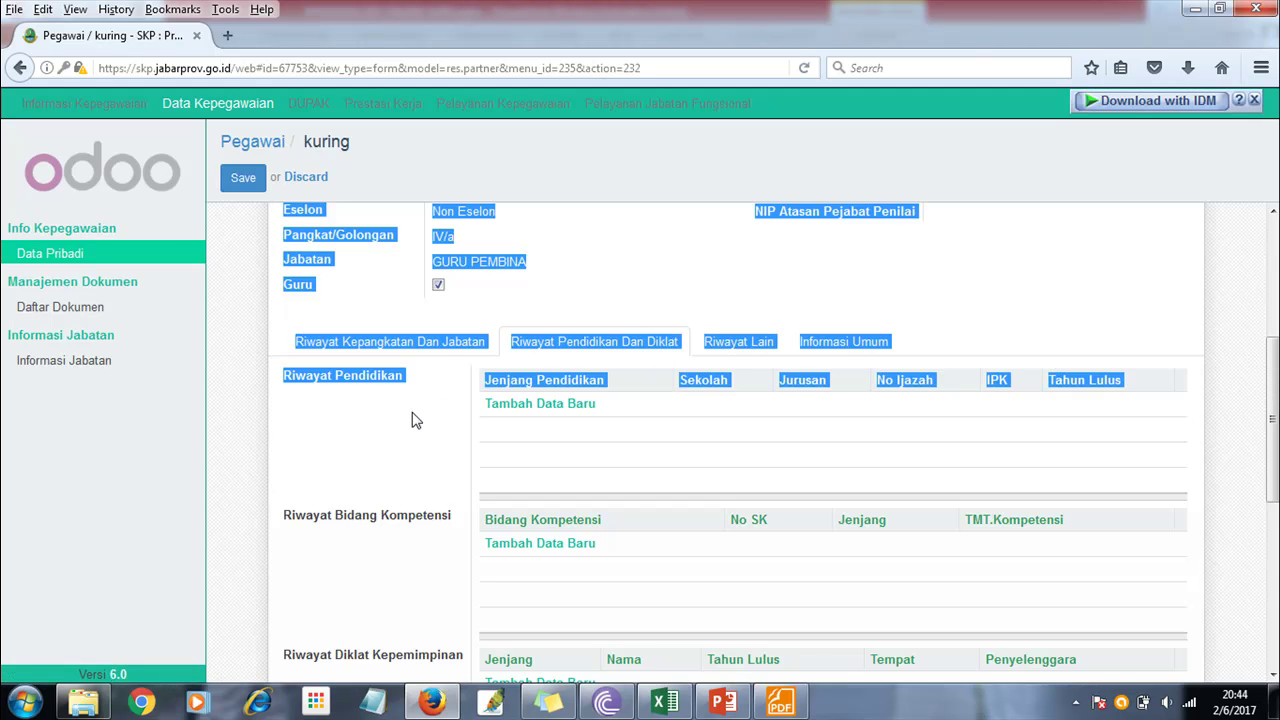
{"action": "left_click", "coordinate": [542, 404]}
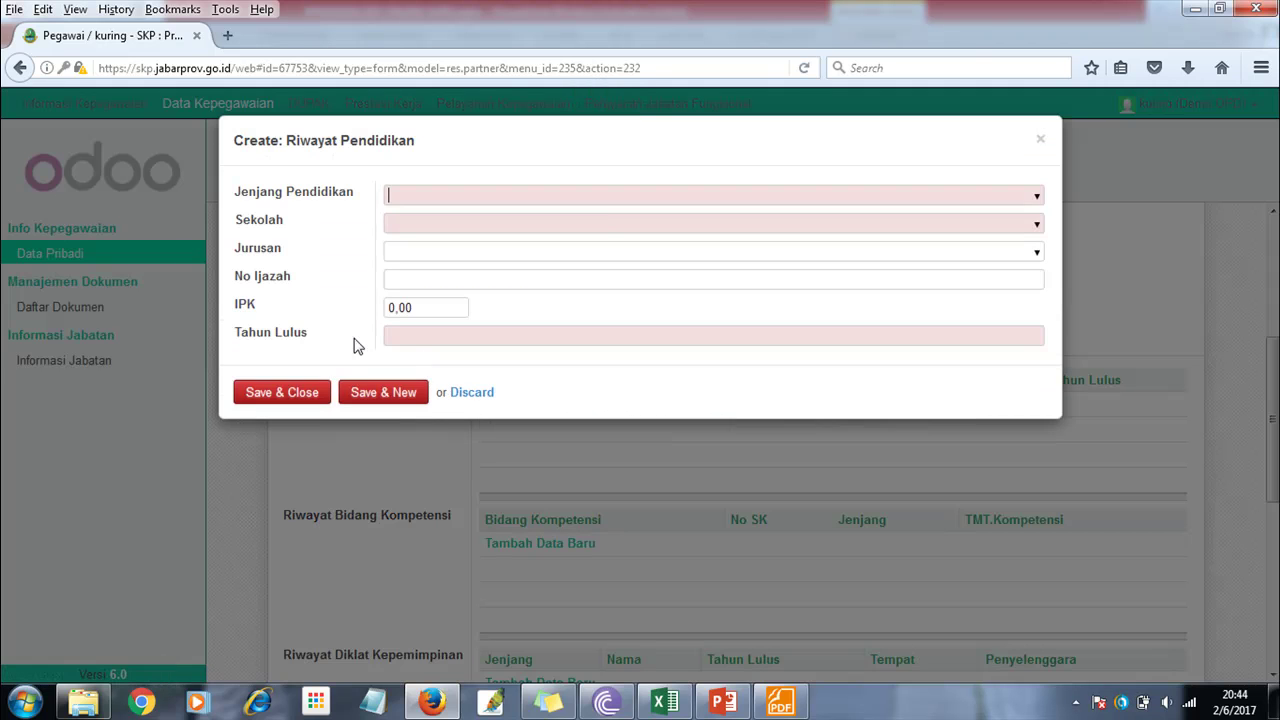
{"action": "left_click", "coordinate": [1033, 197]}
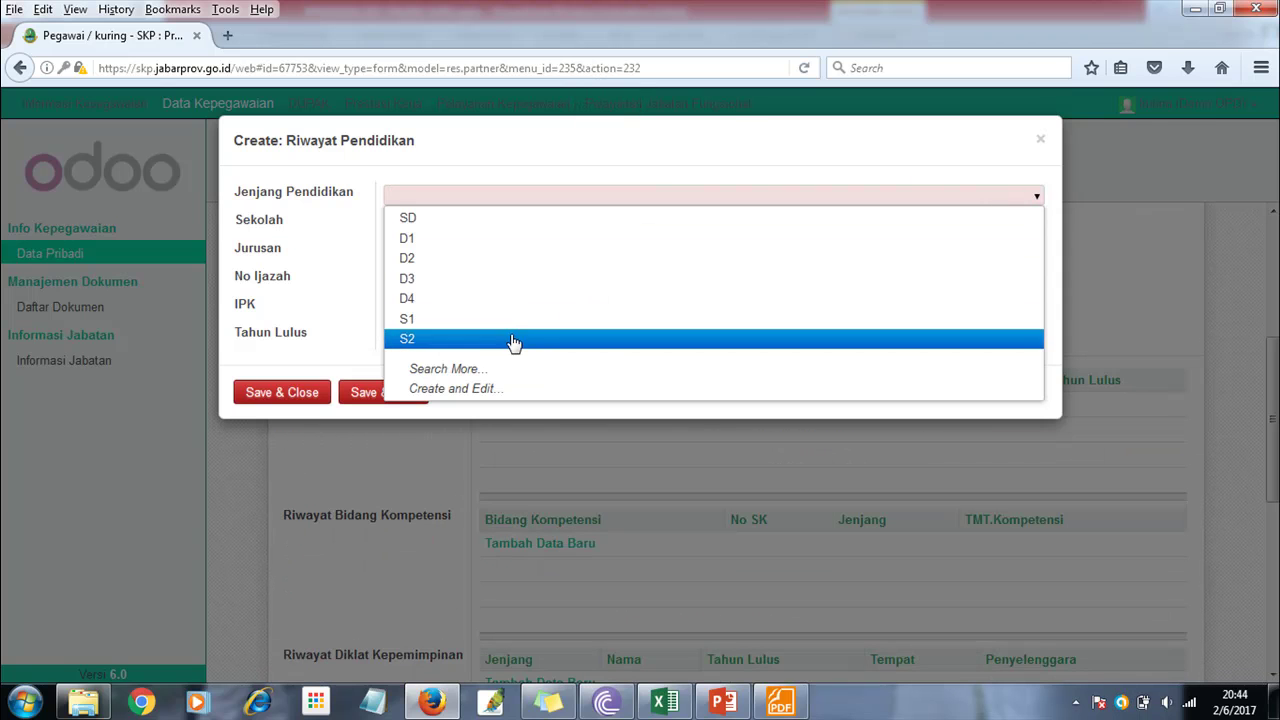
{"action": "left_click", "coordinate": [500, 320]}
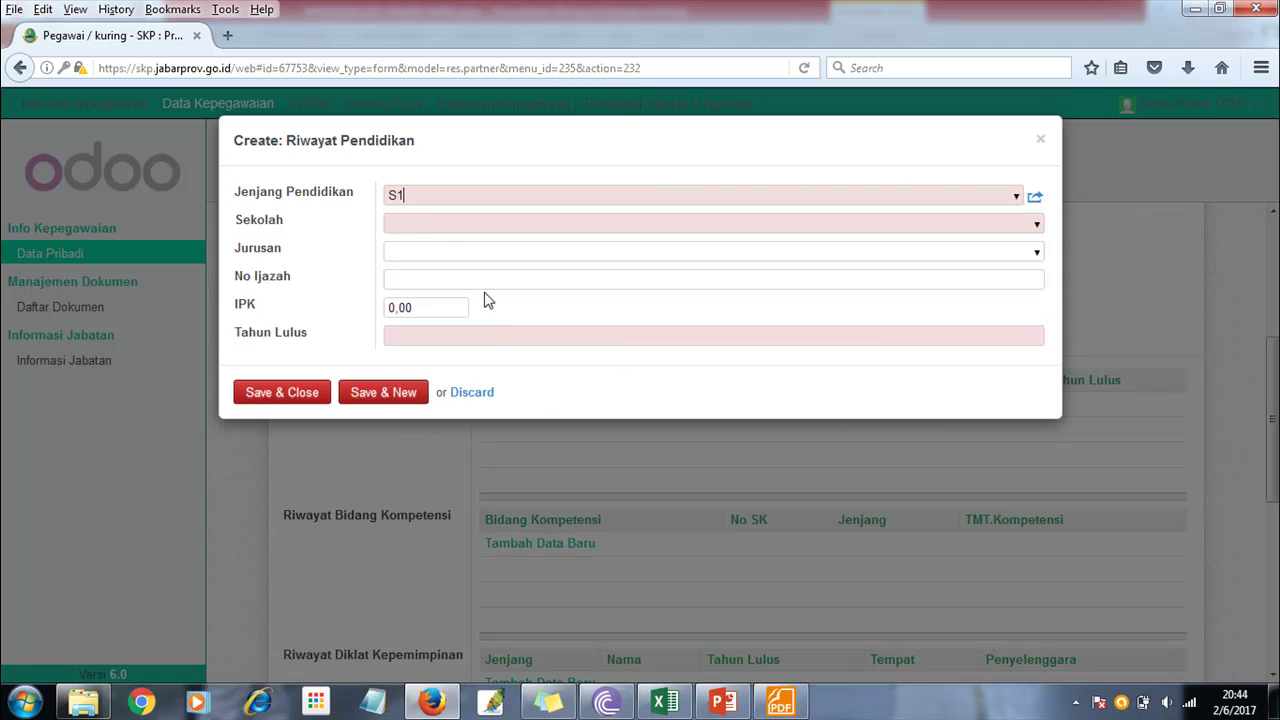
- Search for pendidikan in in the Sekolah field and set it to UNIV. PENDIDIKAN INDONESIA BANDUNG
{"action": "left_click", "coordinate": [437, 222]}
{"action": "type", "text": "U"}
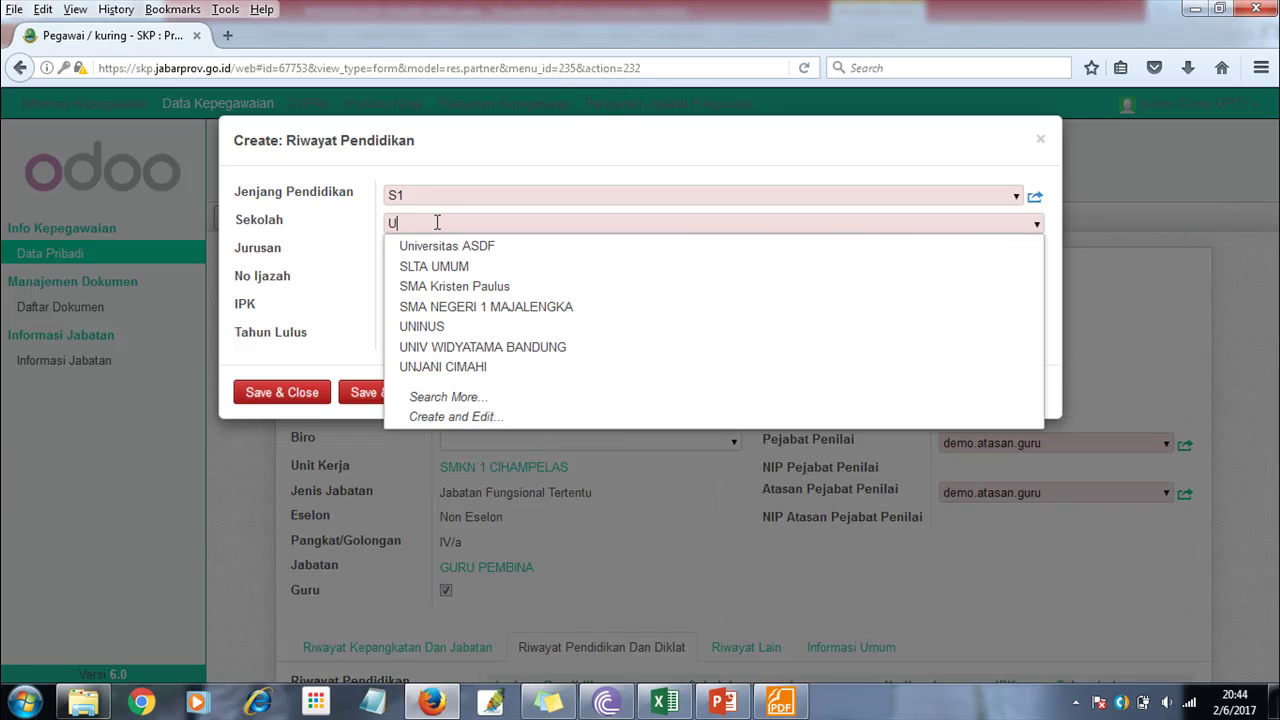
{"action": "key", "text": "BackSpace"}
{"action": "type", "text": "pendid"}
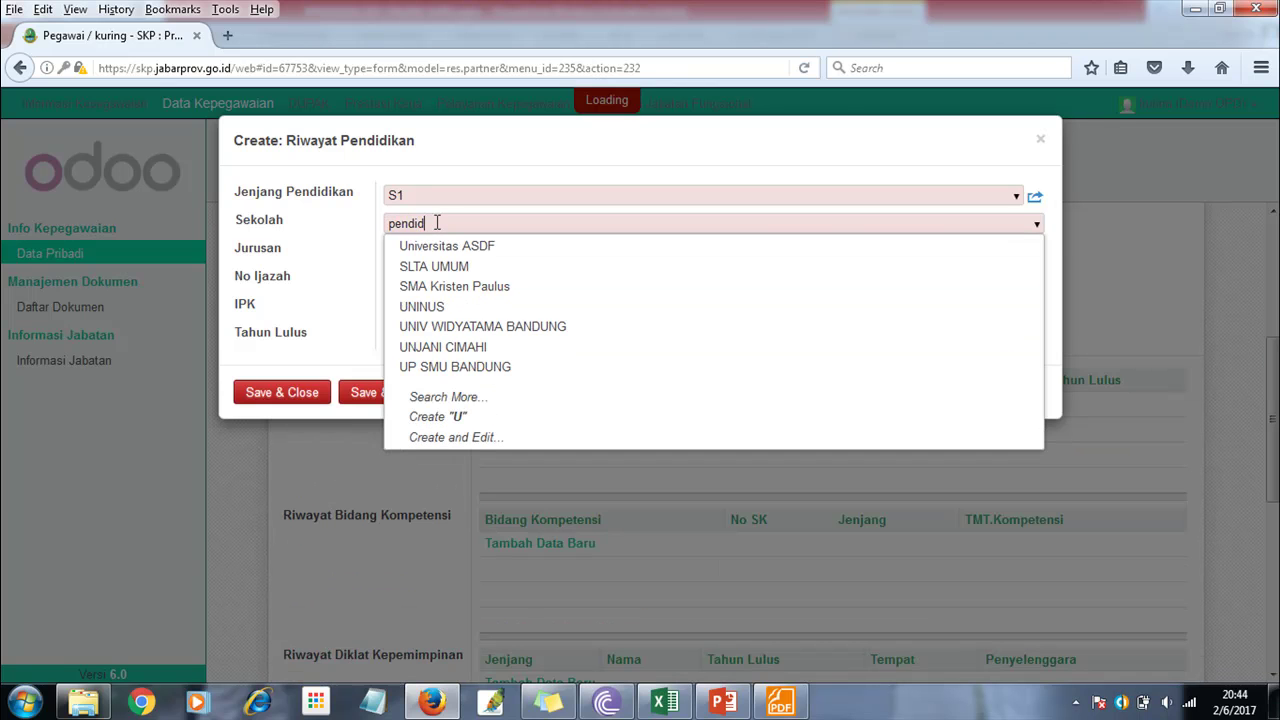
{"action": "type", "text": "ikan in"}
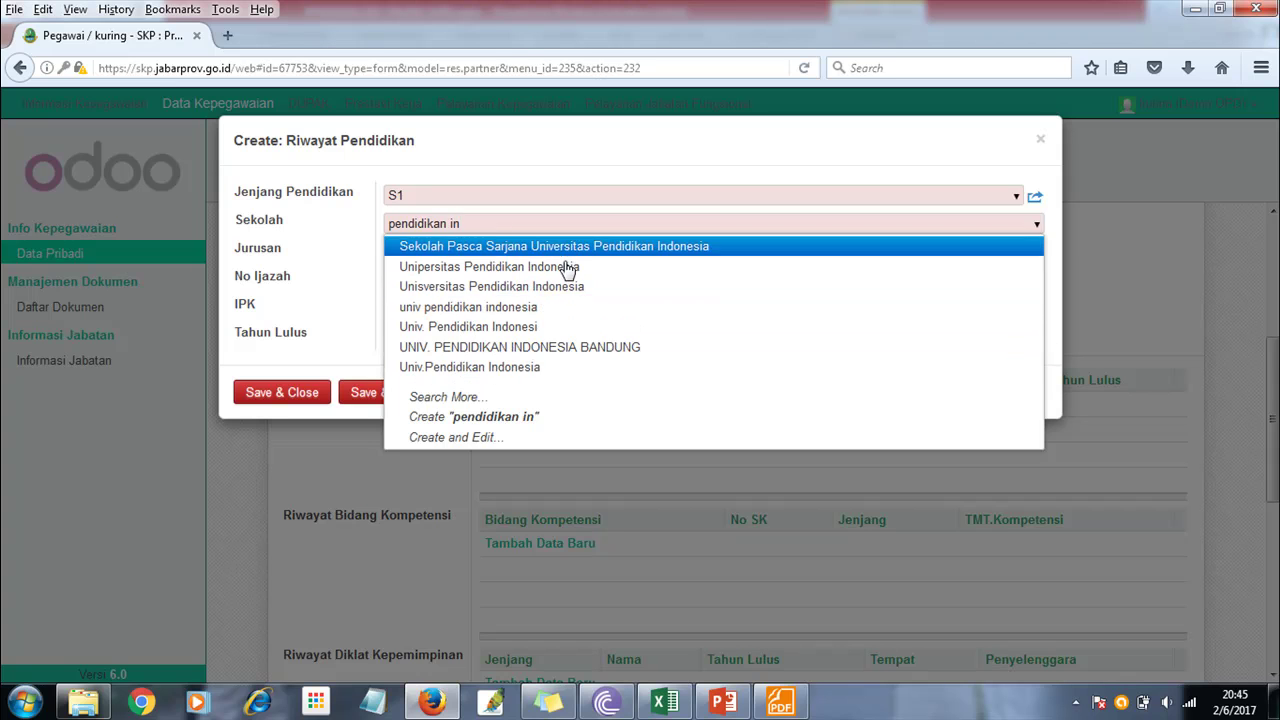
{"action": "left_click", "coordinate": [528, 350]}
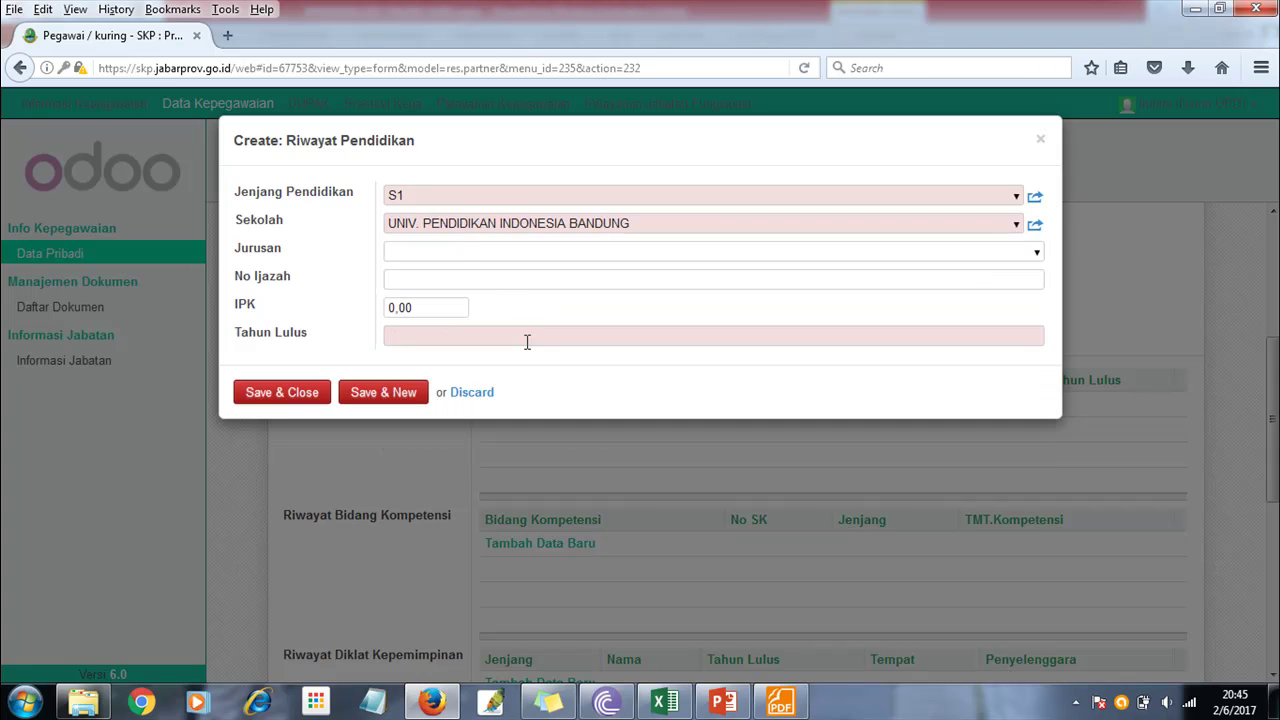
- Set Jurusan to Elektro, enter the diploma number, IPK 3.32 and Tahun Lulus 2008, and save and close the education entry
{"action": "left_click", "coordinate": [463, 253]}
{"action": "type", "text": "elektro"}
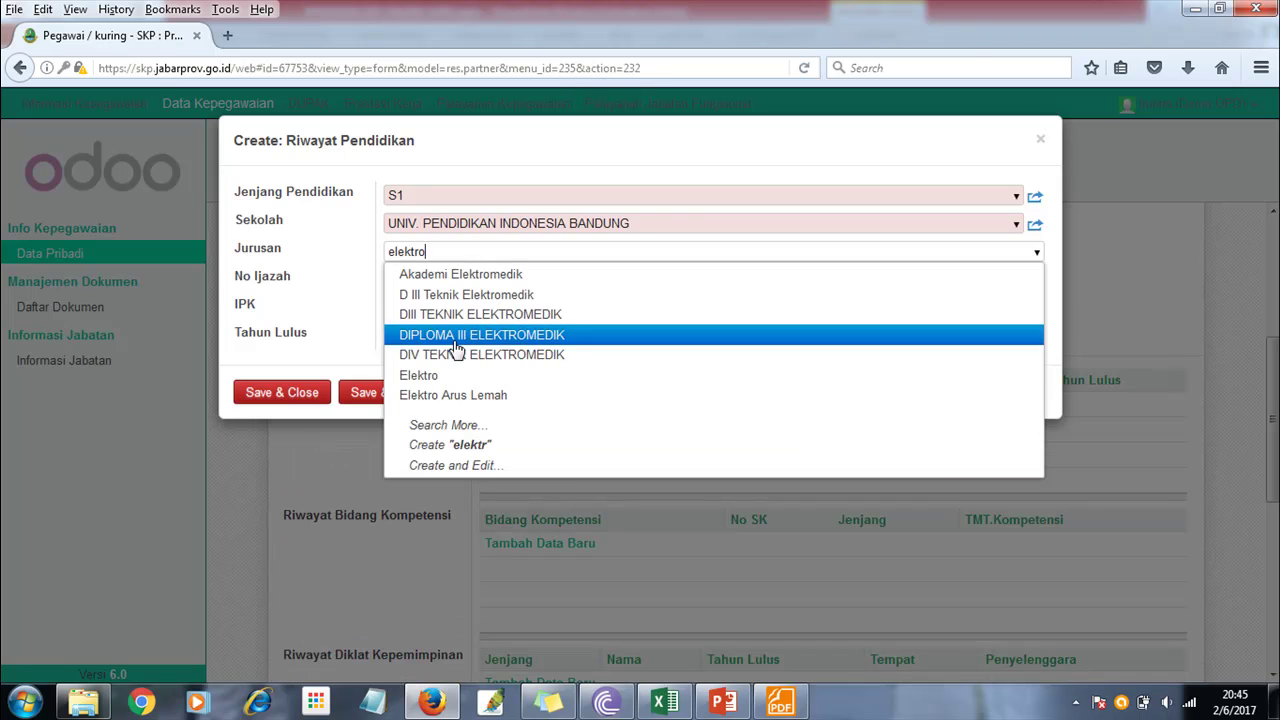
{"action": "left_click", "coordinate": [435, 375]}
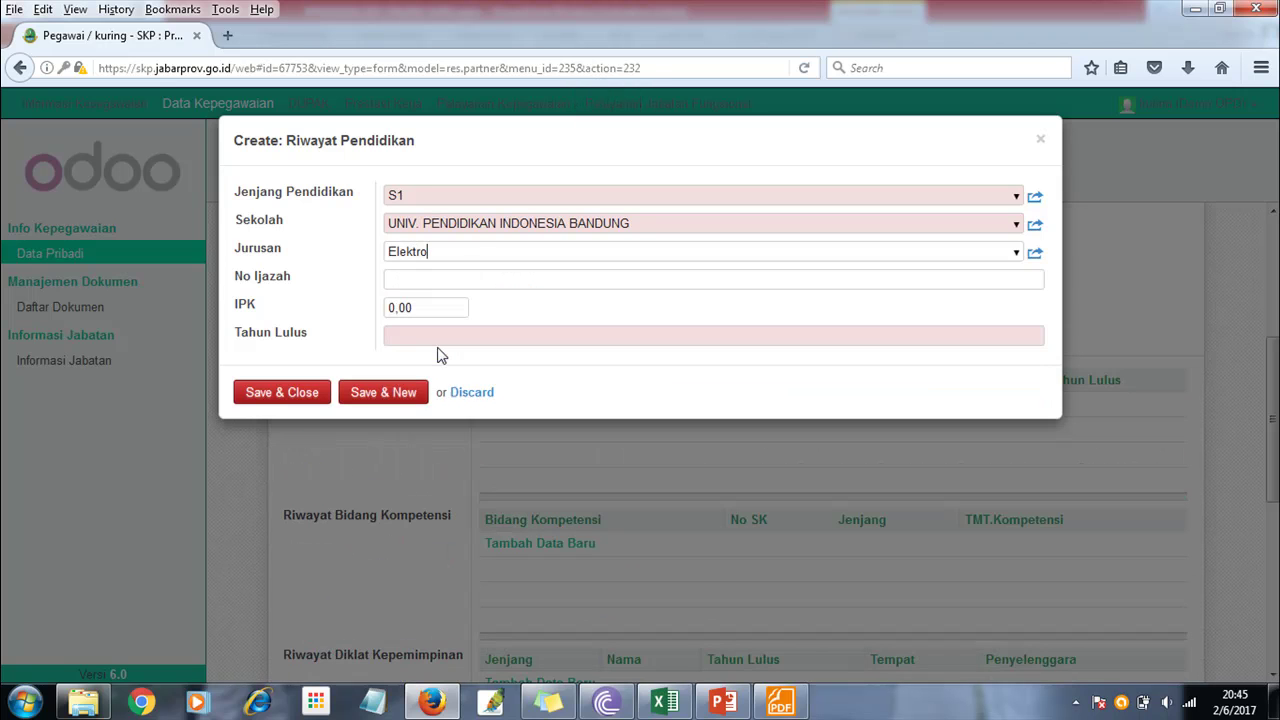
{"action": "left_click", "coordinate": [417, 280]}
{"action": "type", "text": "078787"}
{"action": "key", "text": "Tab"}
{"action": "type", "text": "3.32"}
{"action": "left_click", "coordinate": [392, 338]}
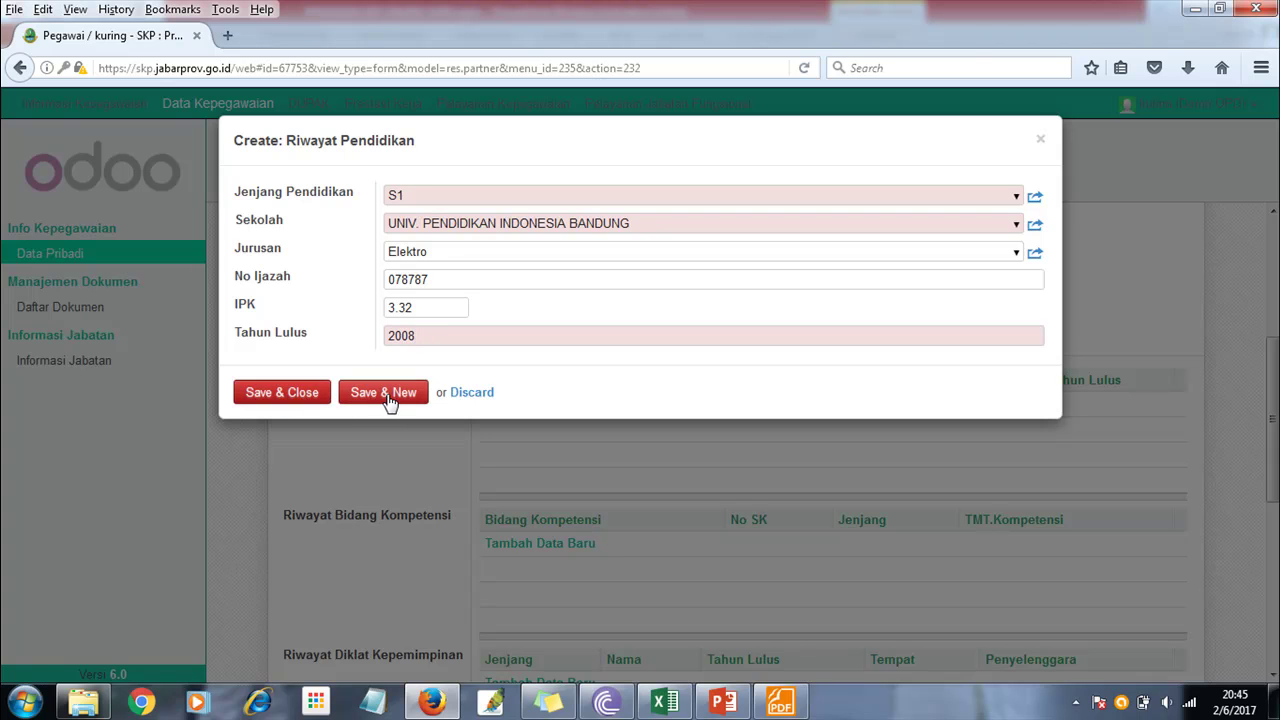
{"action": "left_click", "coordinate": [316, 395]}
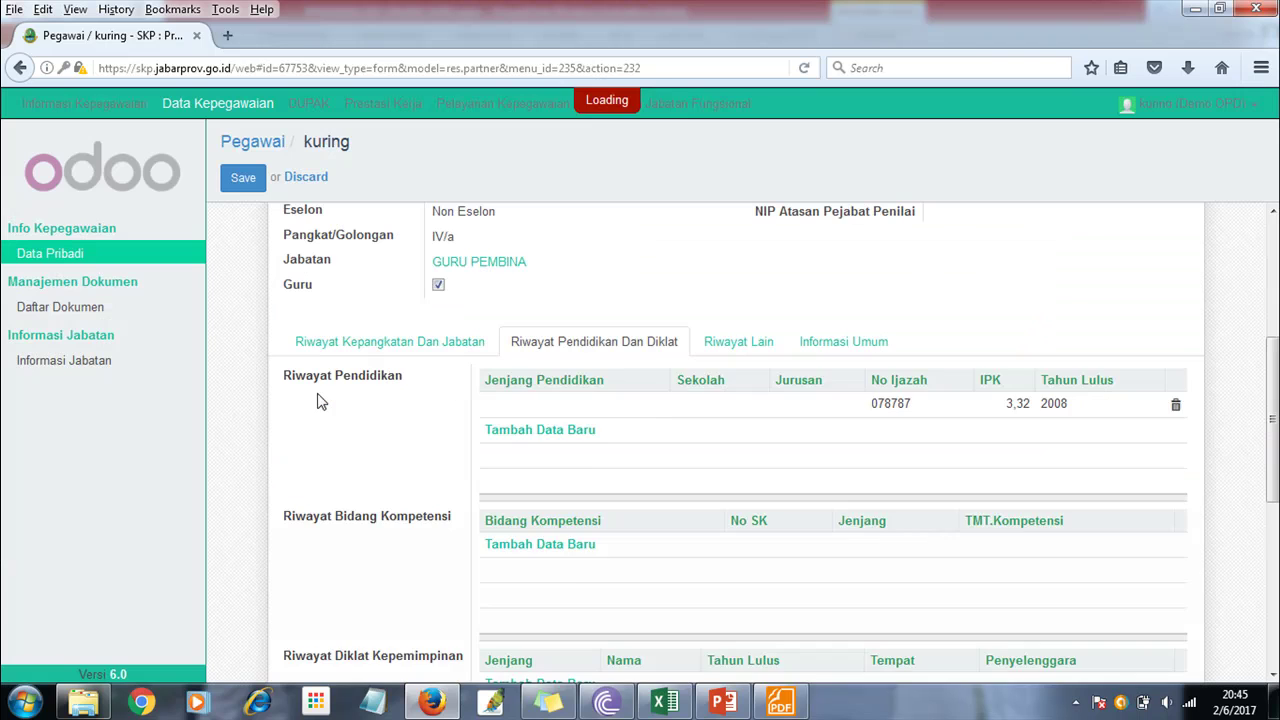
- Check Gelar Belakang in the Informasi Umum section and set Jenis Kelamin to Laki-Laki
{"action": "scroll", "coordinate": [1268, 420], "scroll_direction": "down", "scroll_amount": 4}
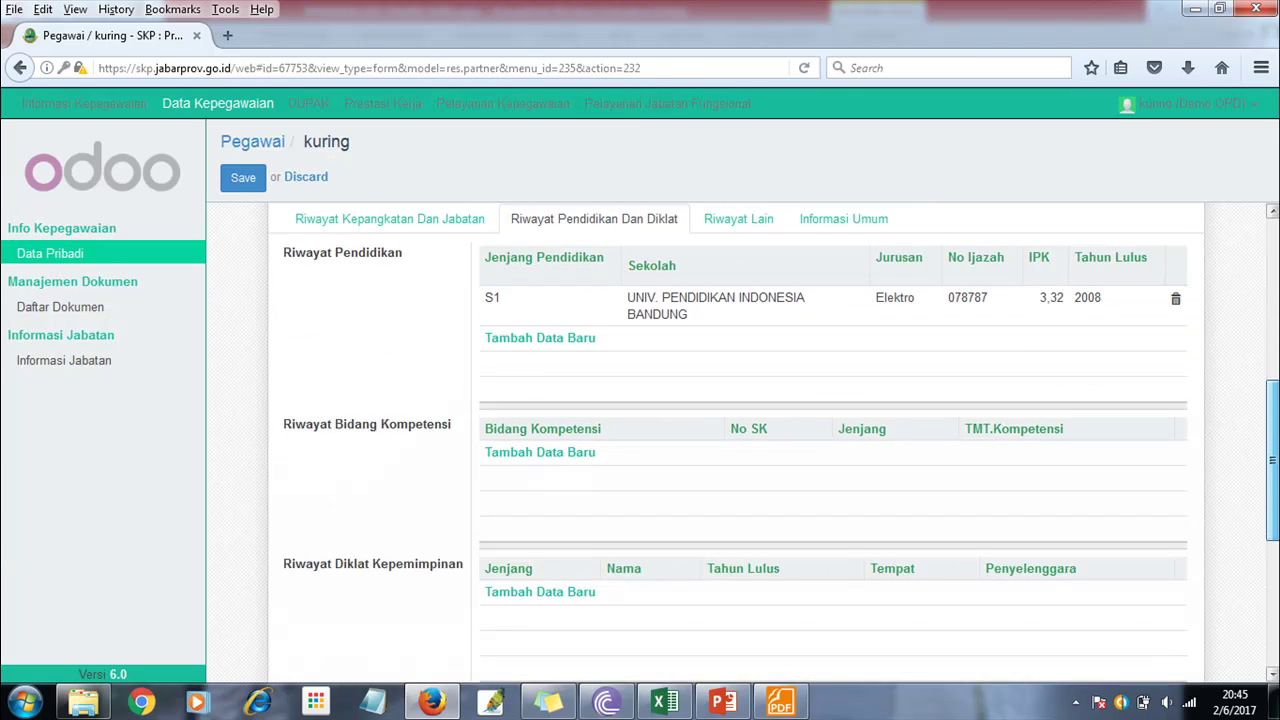
{"action": "scroll", "coordinate": [1268, 420], "scroll_direction": "up", "scroll_amount": 6}
{"action": "scroll", "coordinate": [969, 376], "scroll_direction": "down", "scroll_amount": 4}
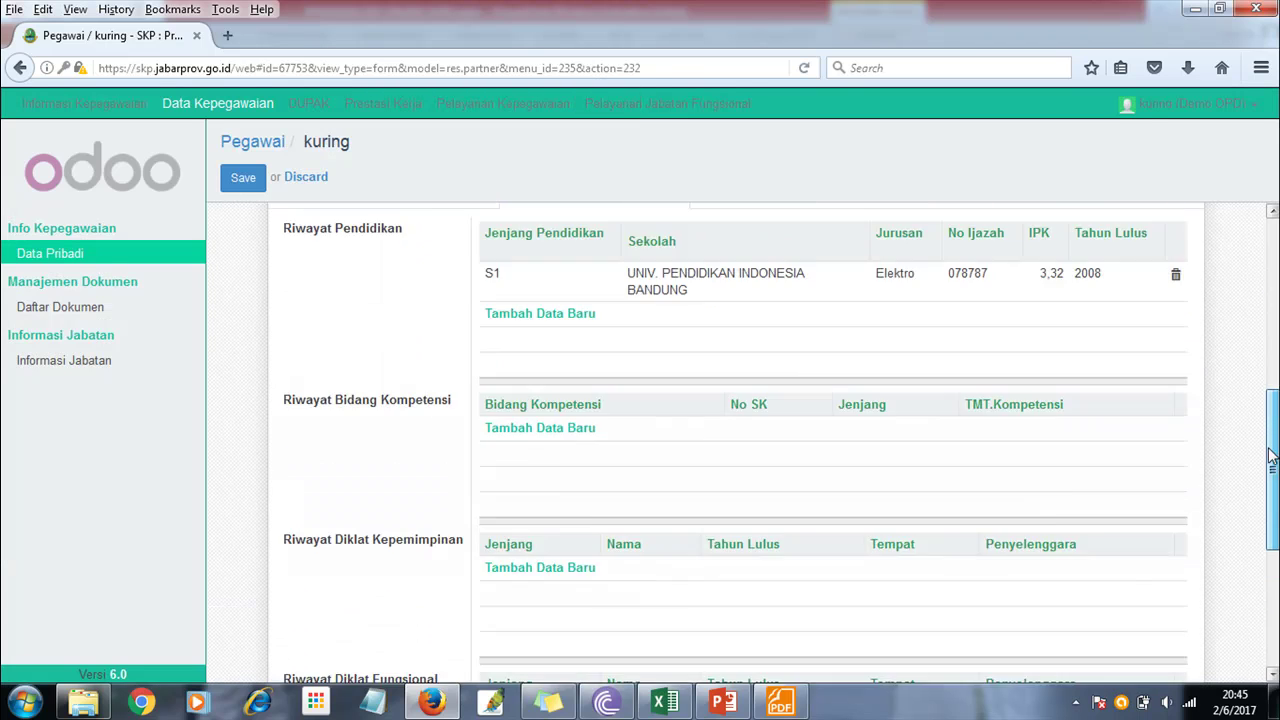
{"action": "scroll", "coordinate": [969, 376], "scroll_direction": "up", "scroll_amount": 3}
{"action": "left_click", "coordinate": [830, 312]}
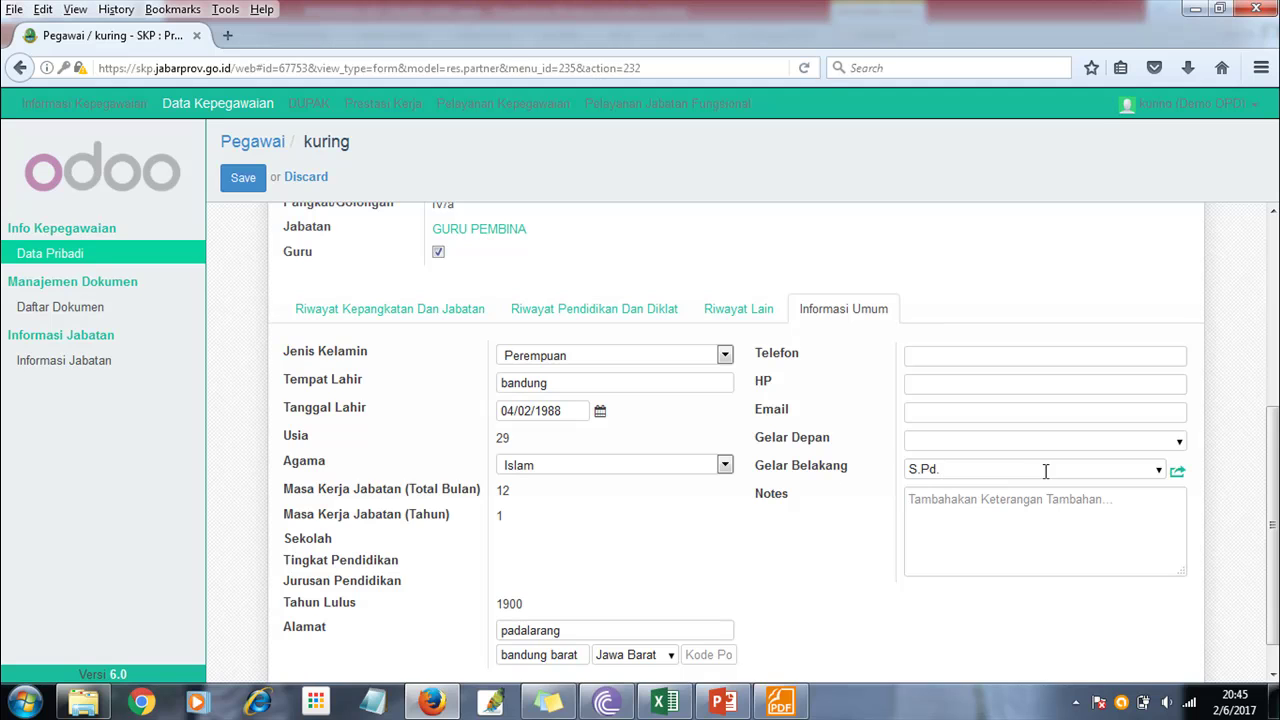
{"action": "left_click_drag", "start_coordinate": [980, 469], "coordinate": [866, 473]}
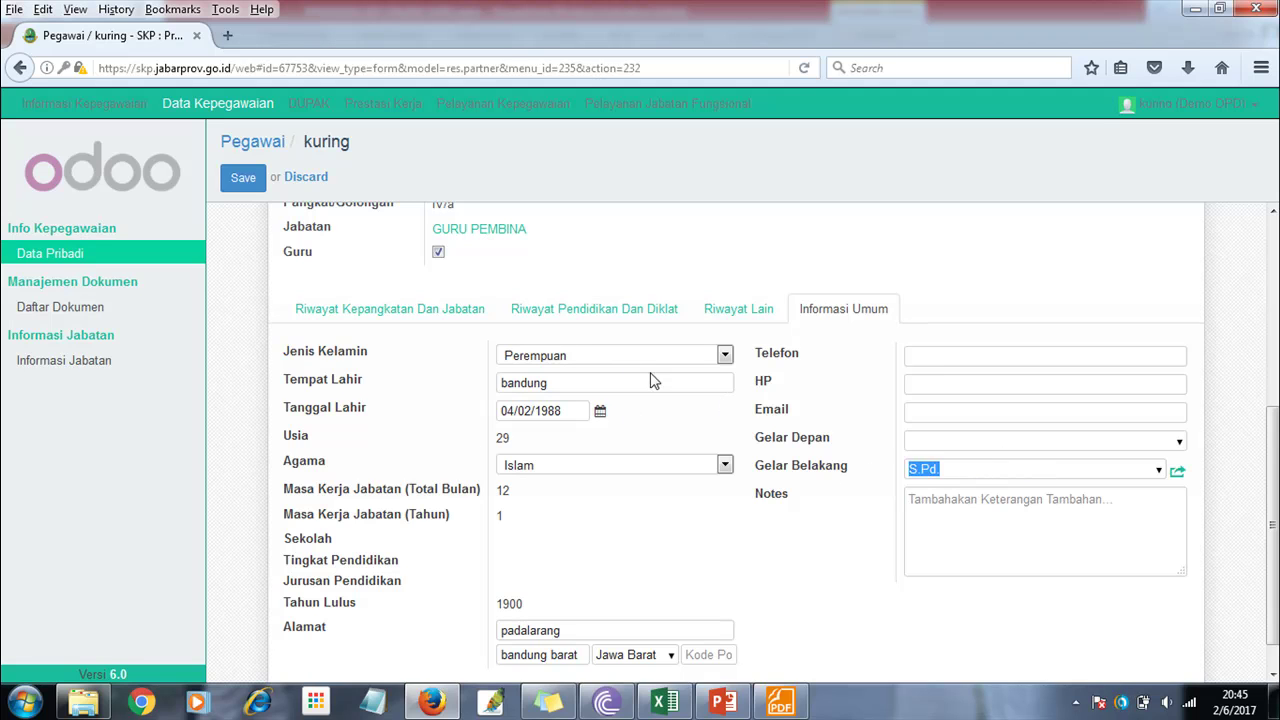
{"action": "left_click", "coordinate": [686, 362]}
{"action": "left_click", "coordinate": [628, 383]}
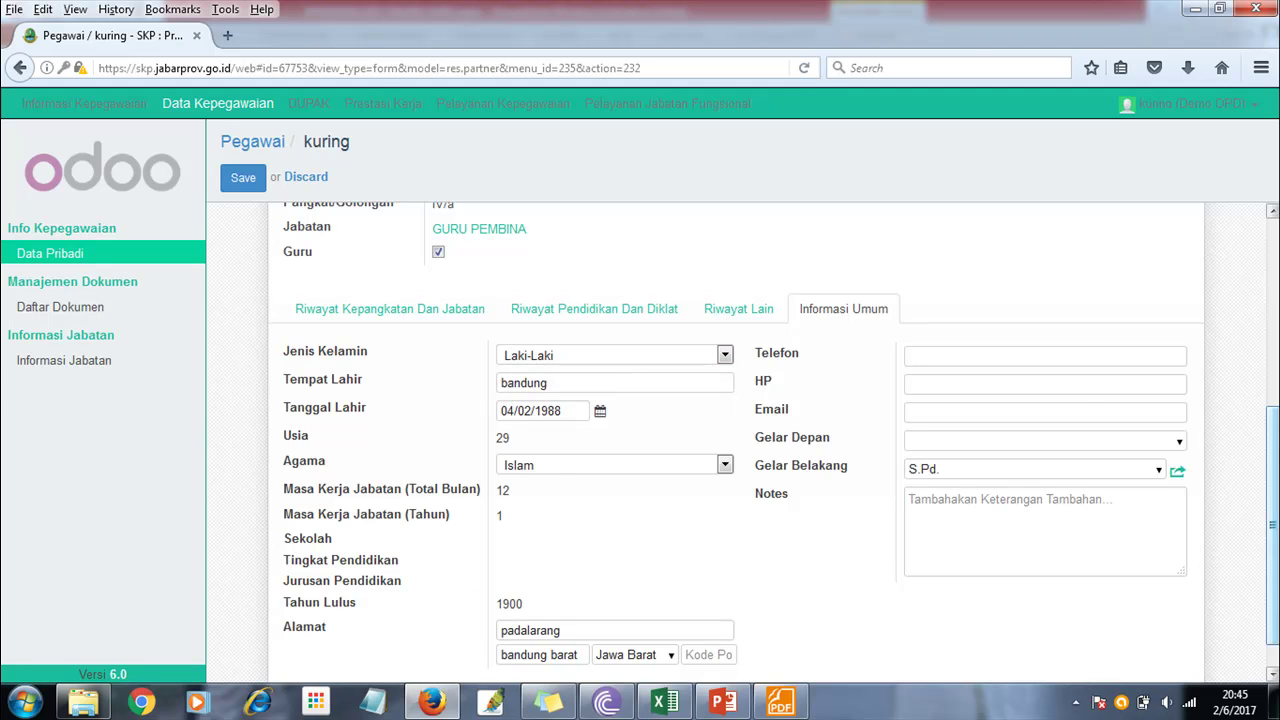
- Check the Name, Pejabat Penilai and Atasan Pejabat Penilai fields, and save the employee record
{"action": "left_click", "coordinate": [1273, 211]}
{"action": "scroll", "coordinate": [735, 440], "scroll_direction": "up", "scroll_amount": 2}
{"action": "scroll", "coordinate": [494, 600], "scroll_direction": "up", "scroll_amount": 2}
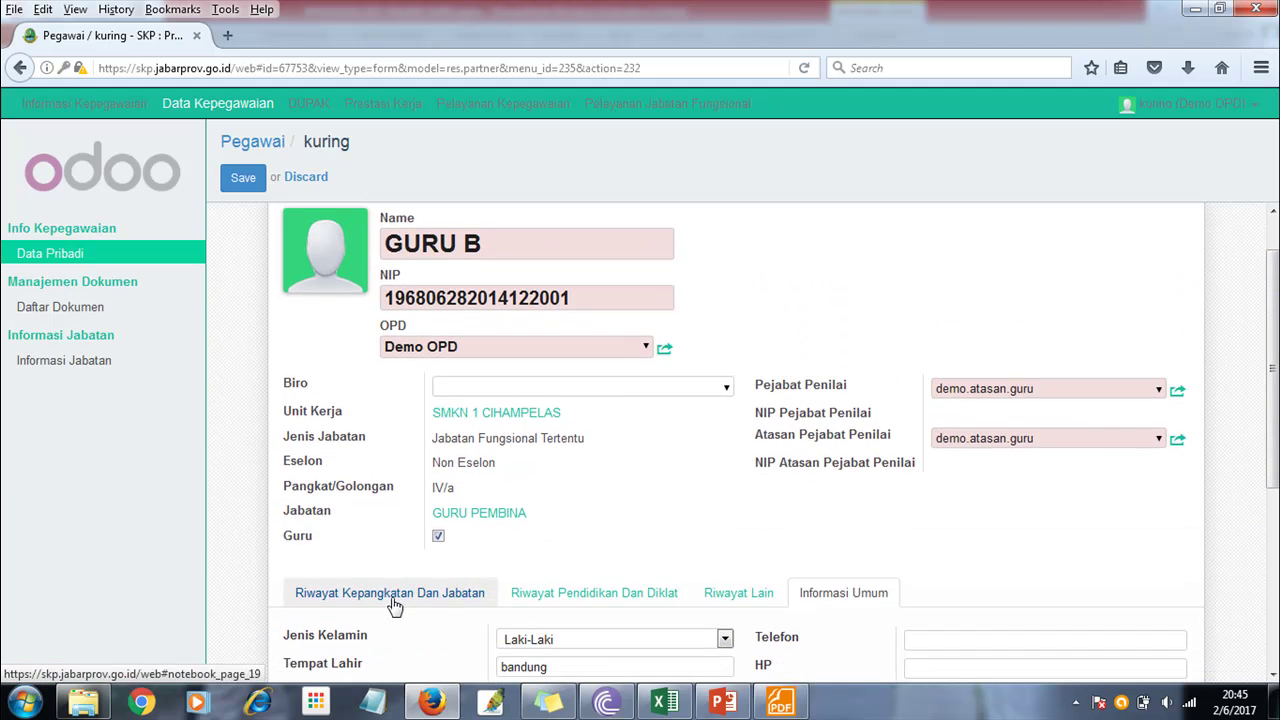
{"action": "left_click_drag", "start_coordinate": [1038, 388], "coordinate": [936, 388]}
{"action": "left_click_drag", "start_coordinate": [1029, 441], "coordinate": [902, 427]}
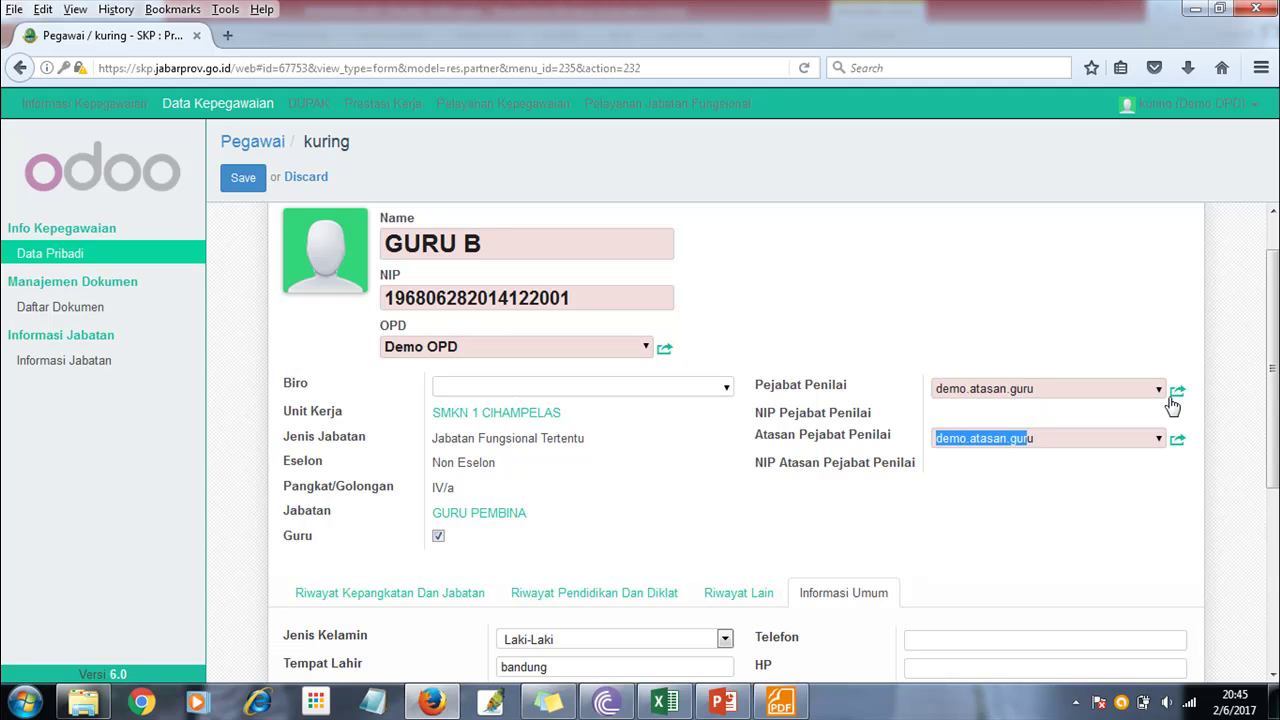
{"action": "scroll", "coordinate": [614, 343], "scroll_direction": "up", "scroll_amount": 1}
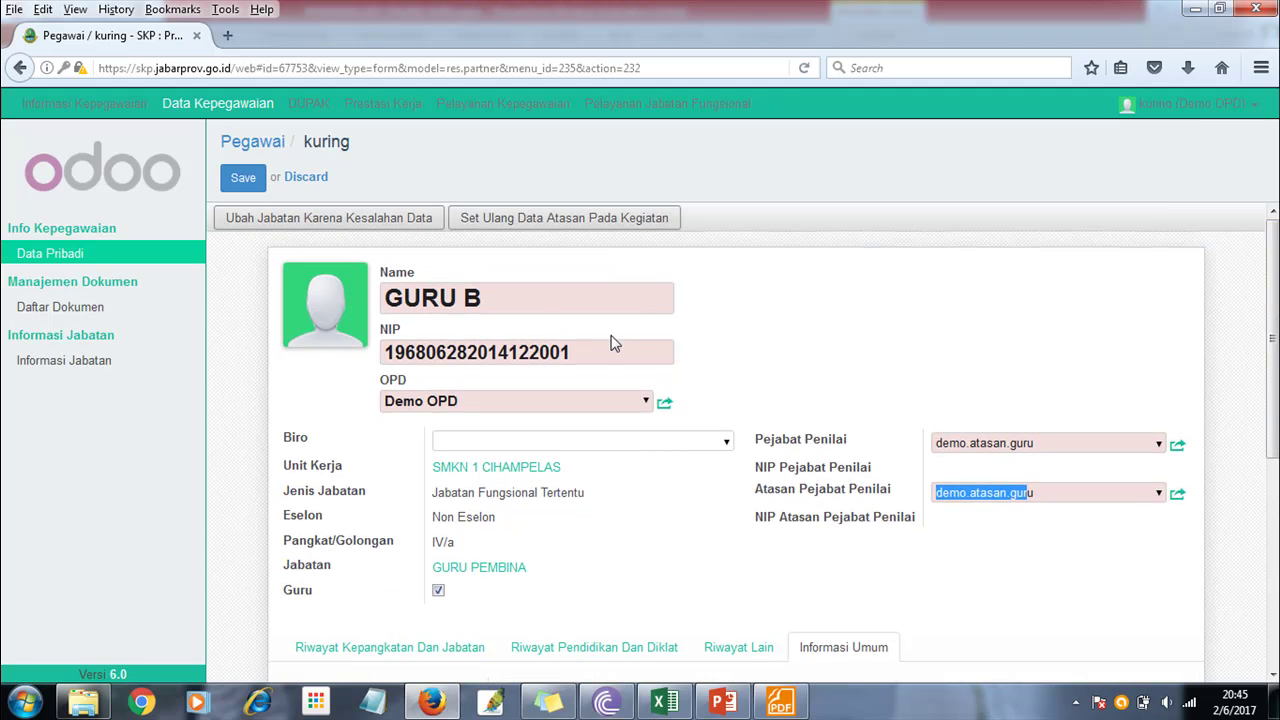
{"action": "left_click_drag", "start_coordinate": [536, 301], "coordinate": [259, 282]}
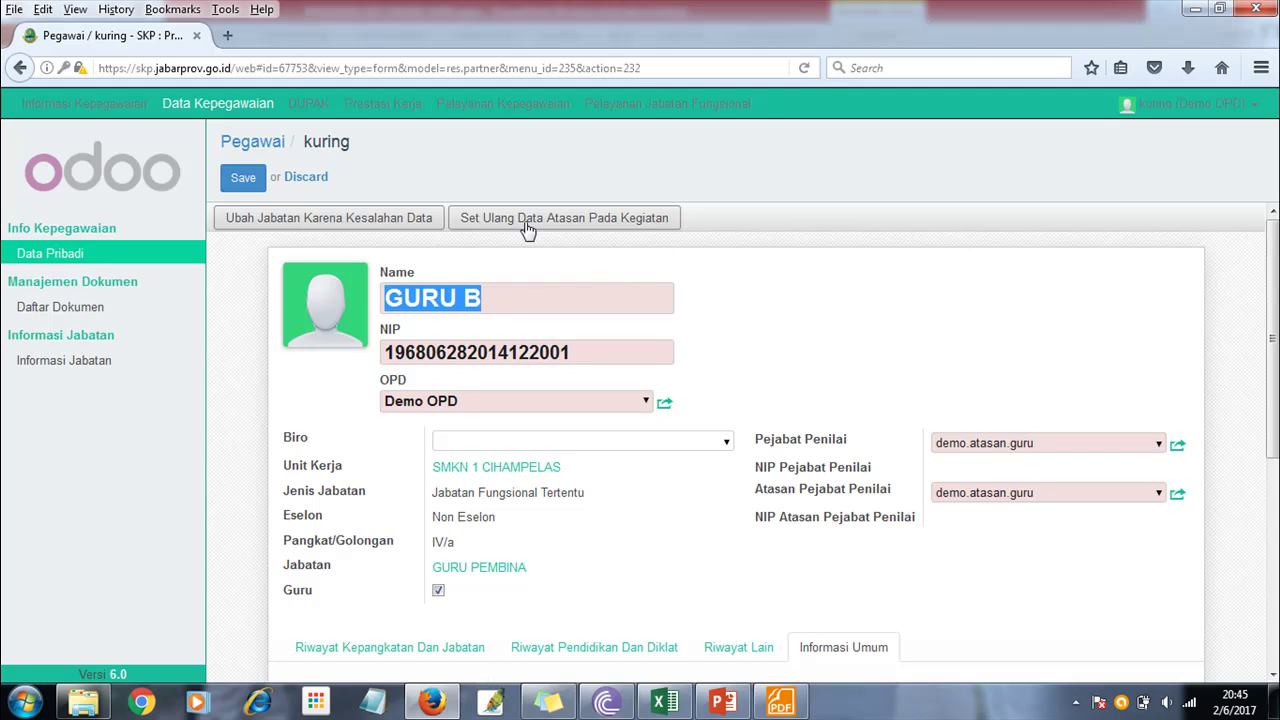
{"action": "left_click", "coordinate": [243, 178]}
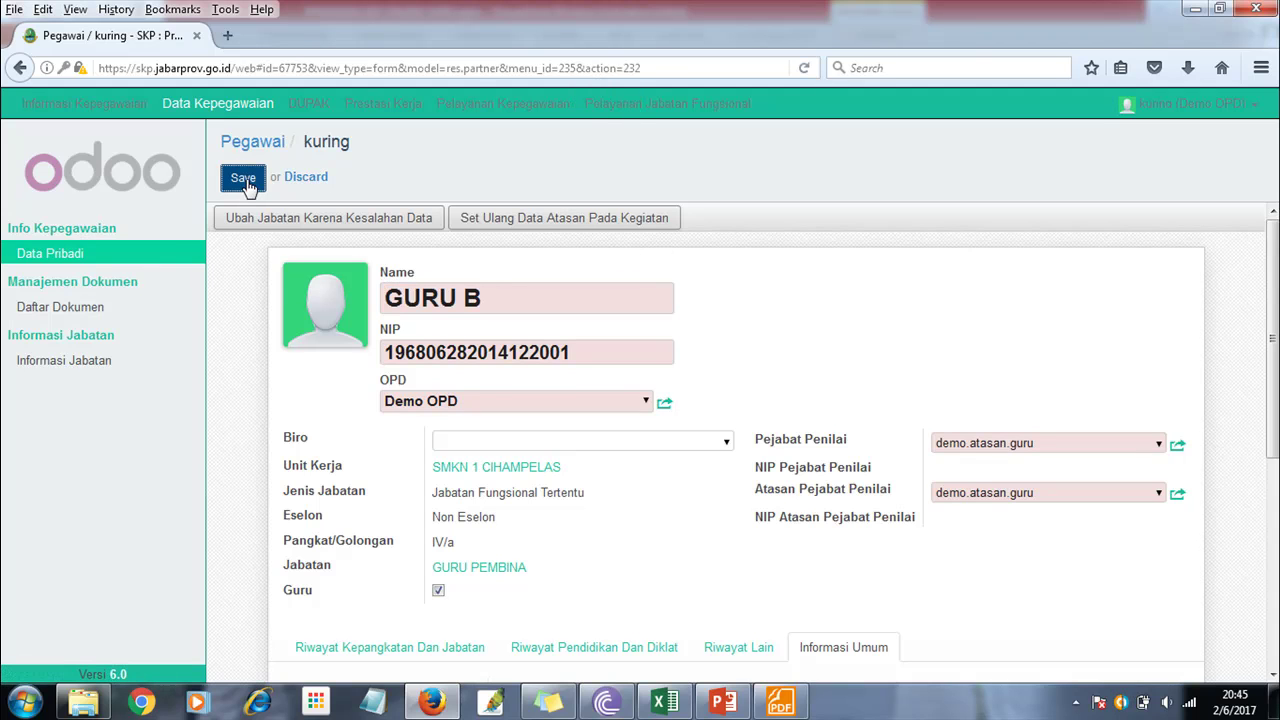
{"action": "left_click", "coordinate": [245, 180]}
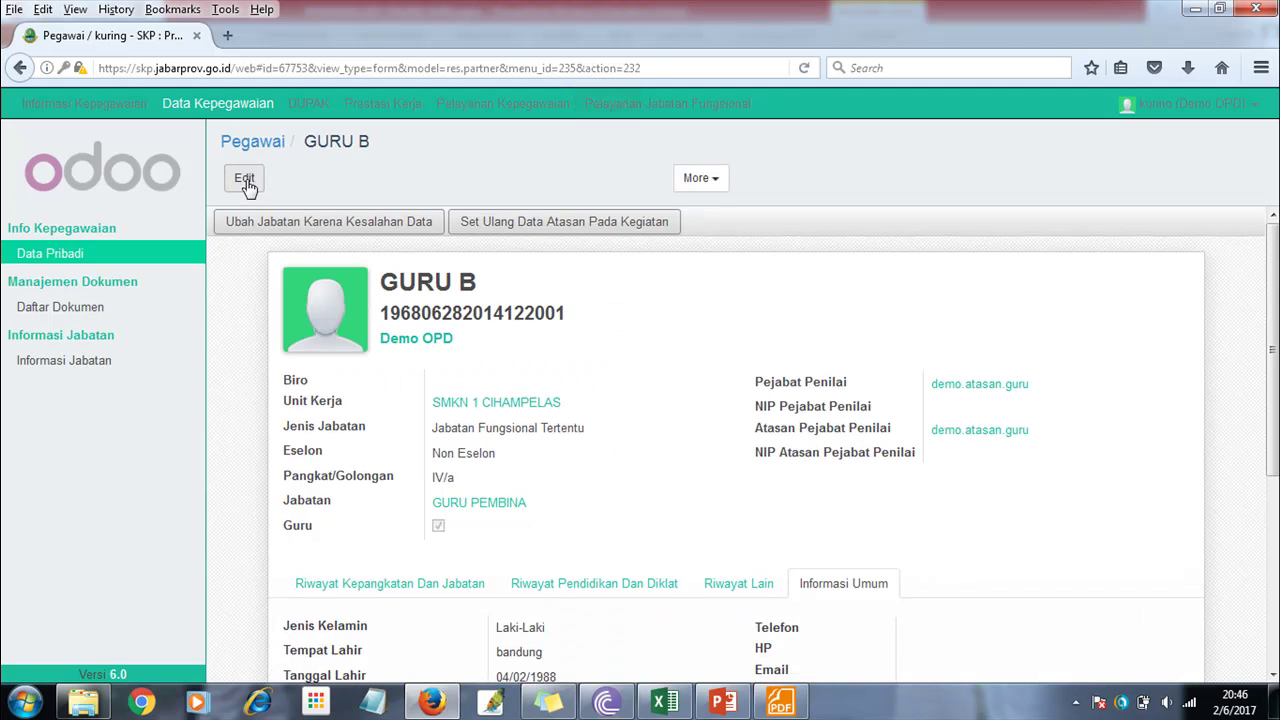
{"action": "left_click", "coordinate": [245, 182]}
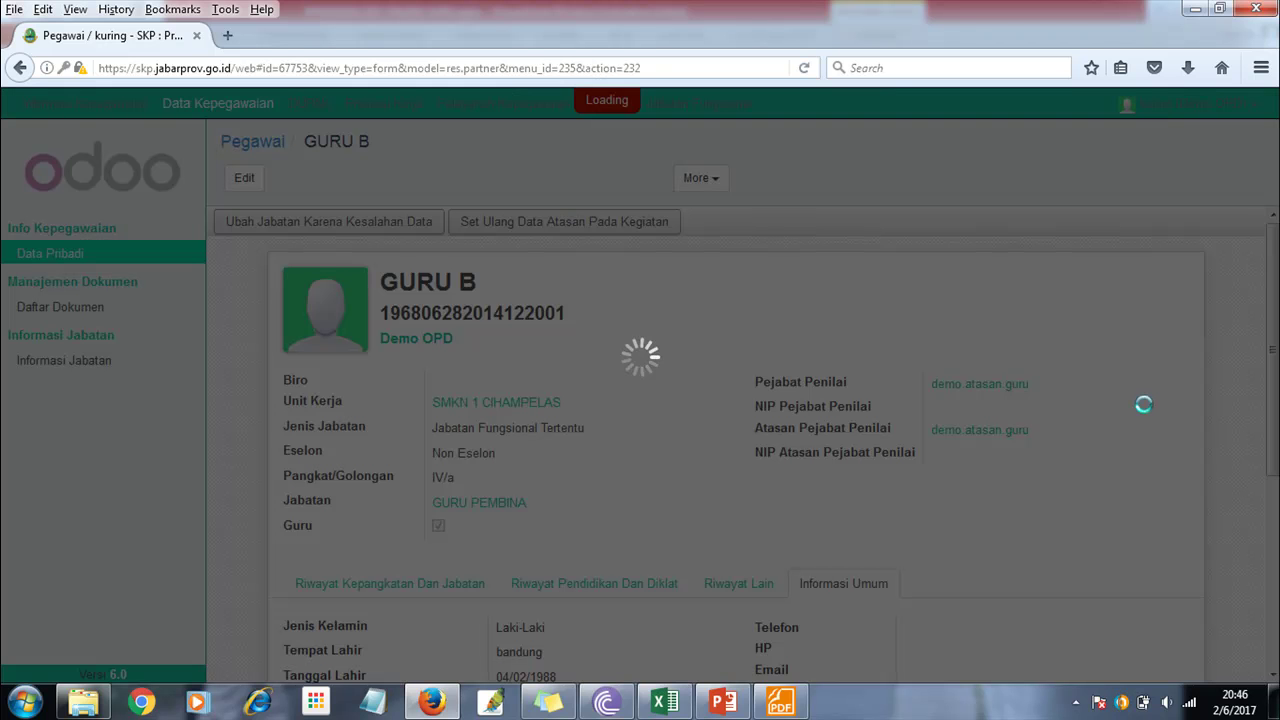
- Switch to the PowerPoint presentation PENGISIAN SKP ONLINE GURU and review the DUPAK planning points on the Langkah 3 slide
{"action": "left_click", "coordinate": [723, 702]}
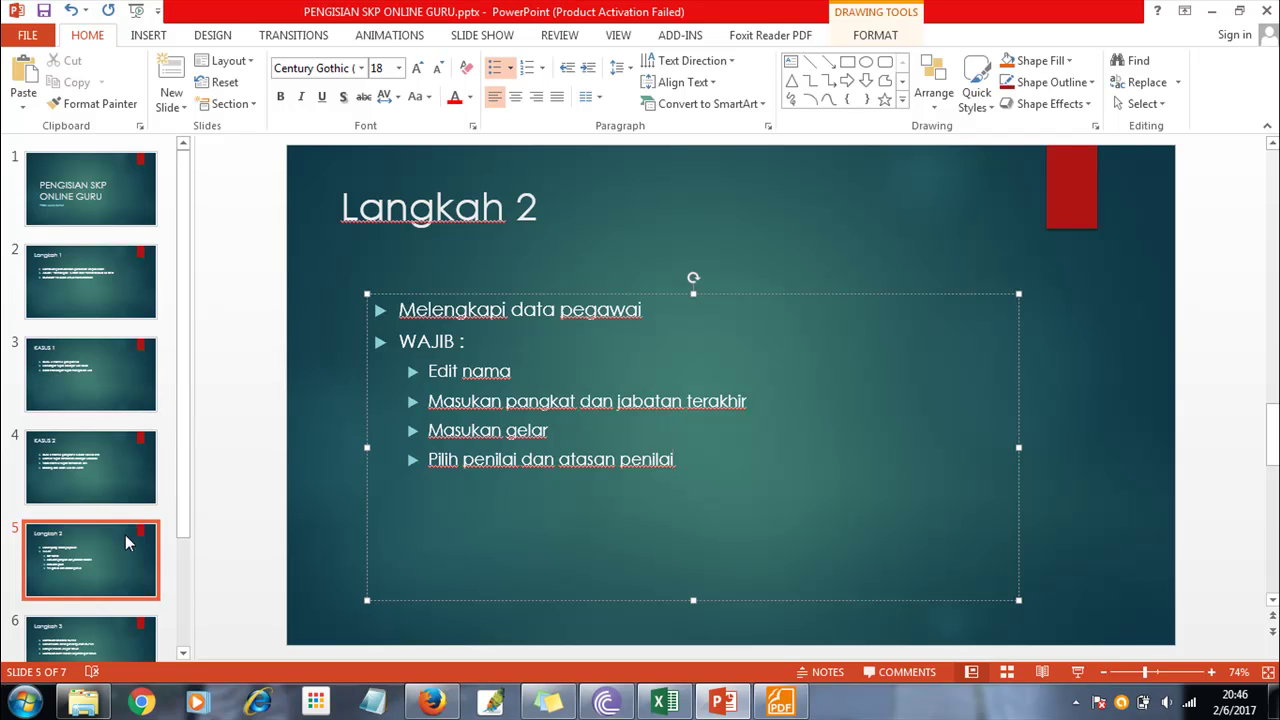
{"action": "left_click", "coordinate": [87, 552]}
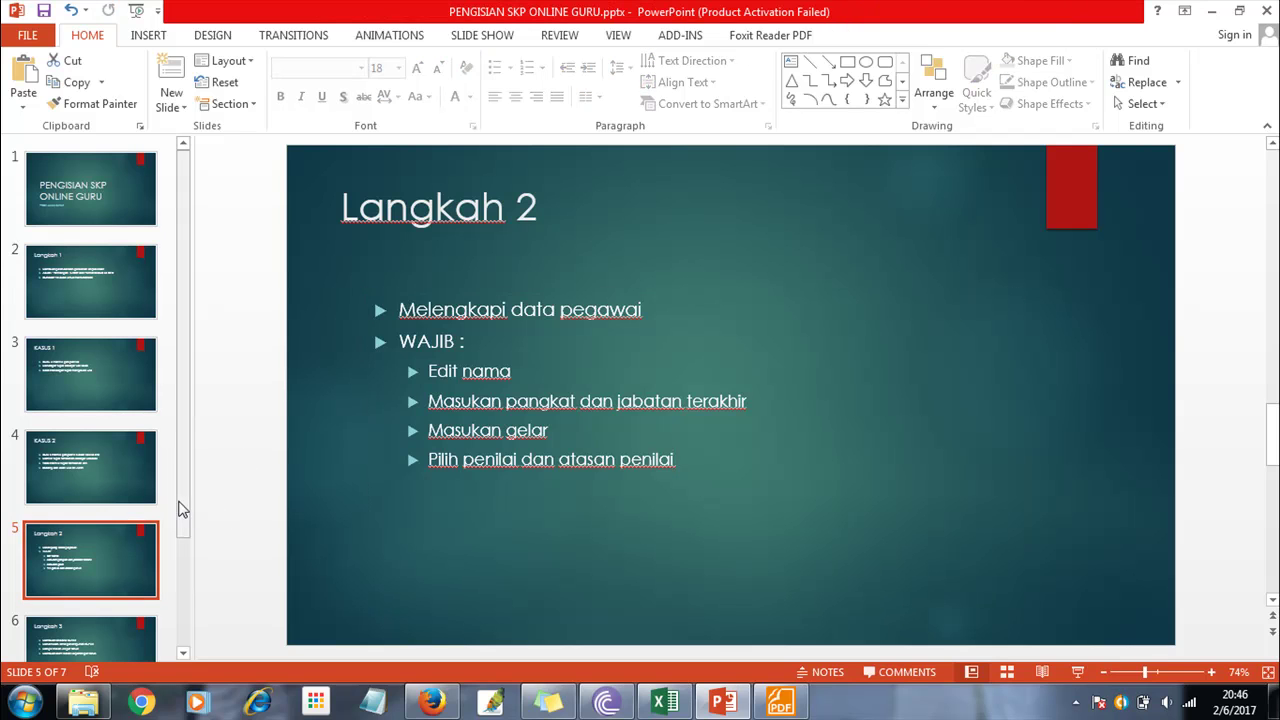
{"action": "left_click_drag", "start_coordinate": [178, 512], "coordinate": [134, 574]}
{"action": "left_click", "coordinate": [85, 583]}
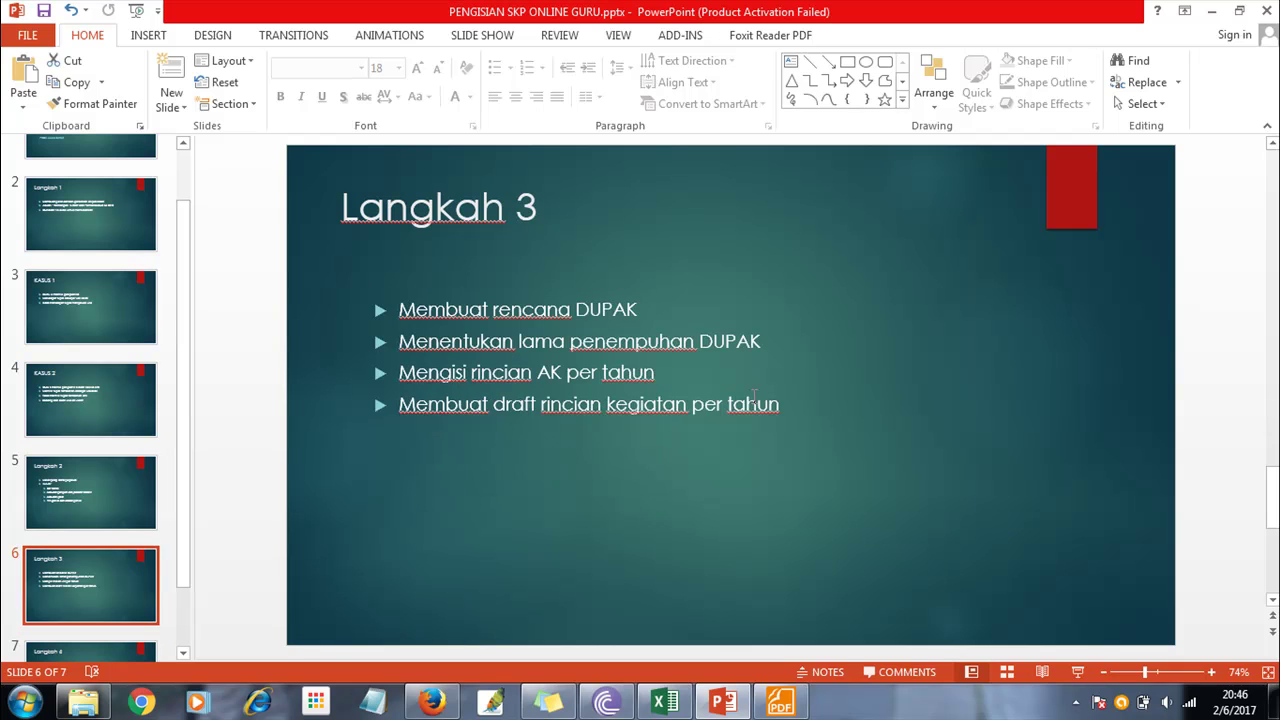
{"action": "left_click_drag", "start_coordinate": [783, 409], "coordinate": [391, 287]}
{"action": "left_click", "coordinate": [781, 366]}
{"action": "left_click_drag", "start_coordinate": [767, 342], "coordinate": [437, 340]}
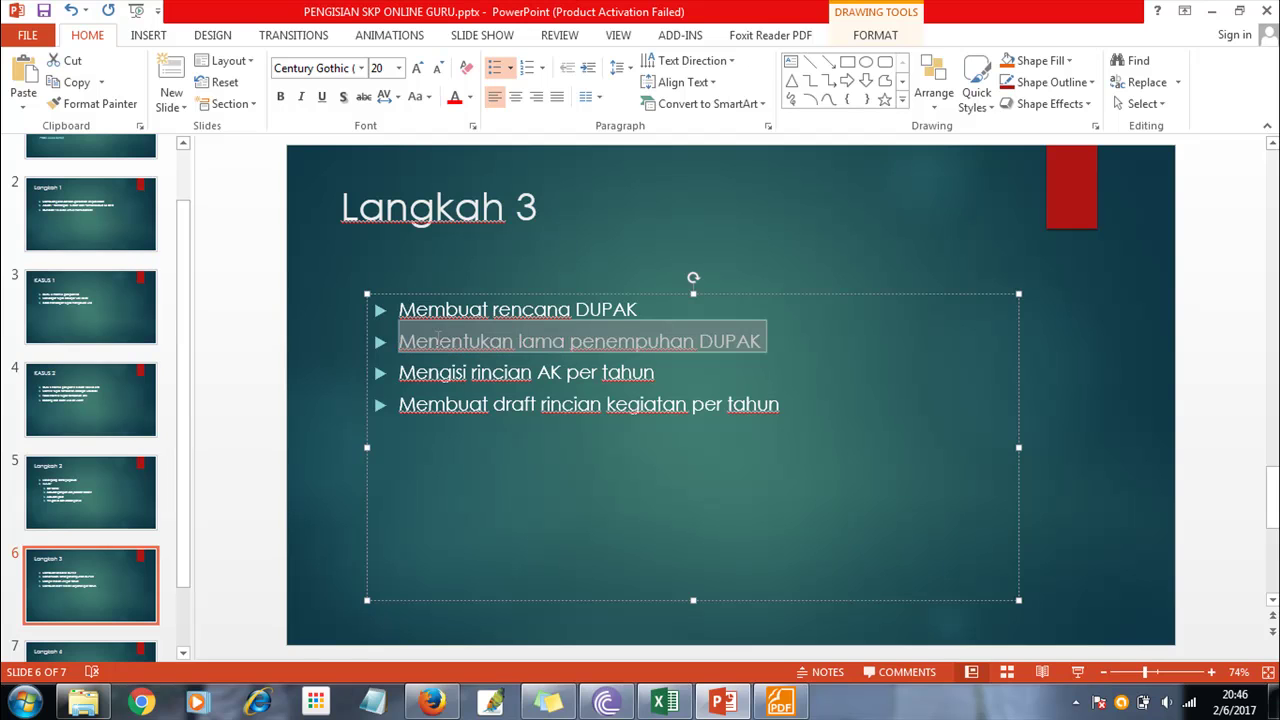
- Review the remaining points on the Langkah 3 slide about yearly AK details and the yearly activity draft
{"action": "left_click", "coordinate": [674, 359]}
{"action": "triple_click", "coordinate": [655, 372]}
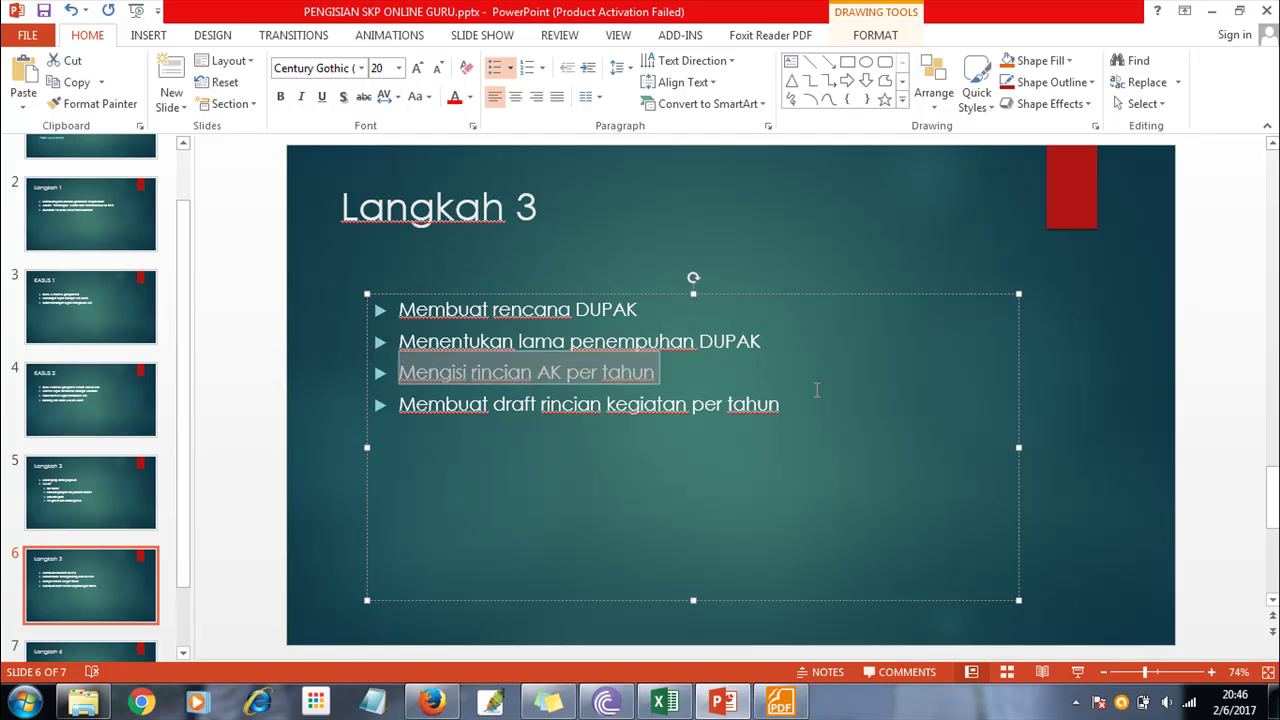
{"action": "left_click_drag", "start_coordinate": [800, 406], "coordinate": [441, 432]}
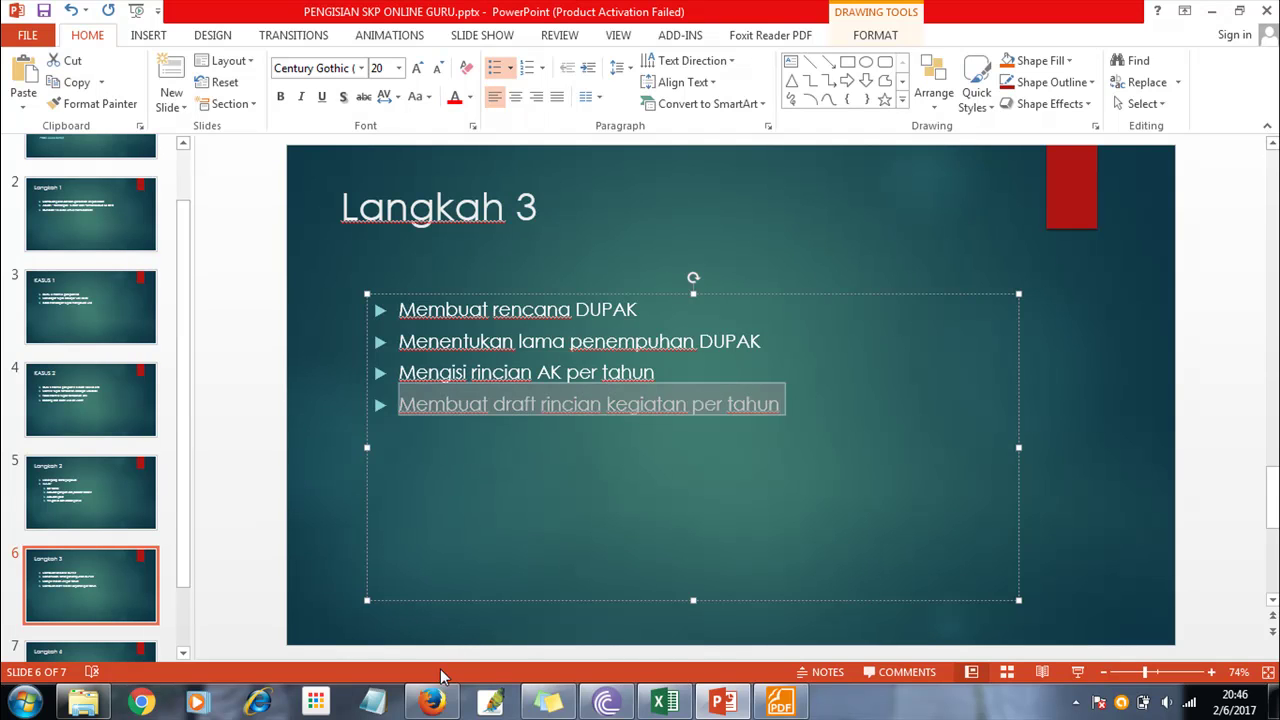
- Switch to the SKP site in Firefox and create a new Target SKP KP record under DUPAK, with the Excel workbook in a smaller window
{"action": "left_click", "coordinate": [432, 702]}
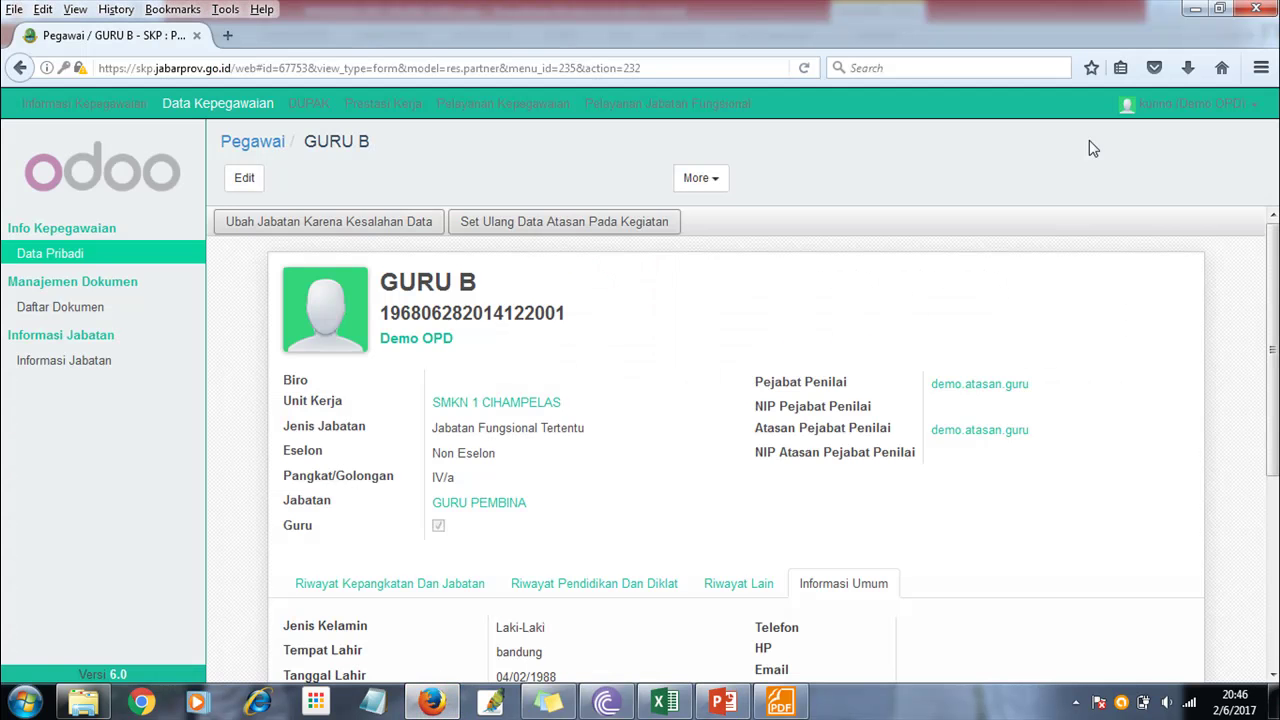
{"action": "left_click", "coordinate": [310, 104]}
{"action": "left_click", "coordinate": [665, 702]}
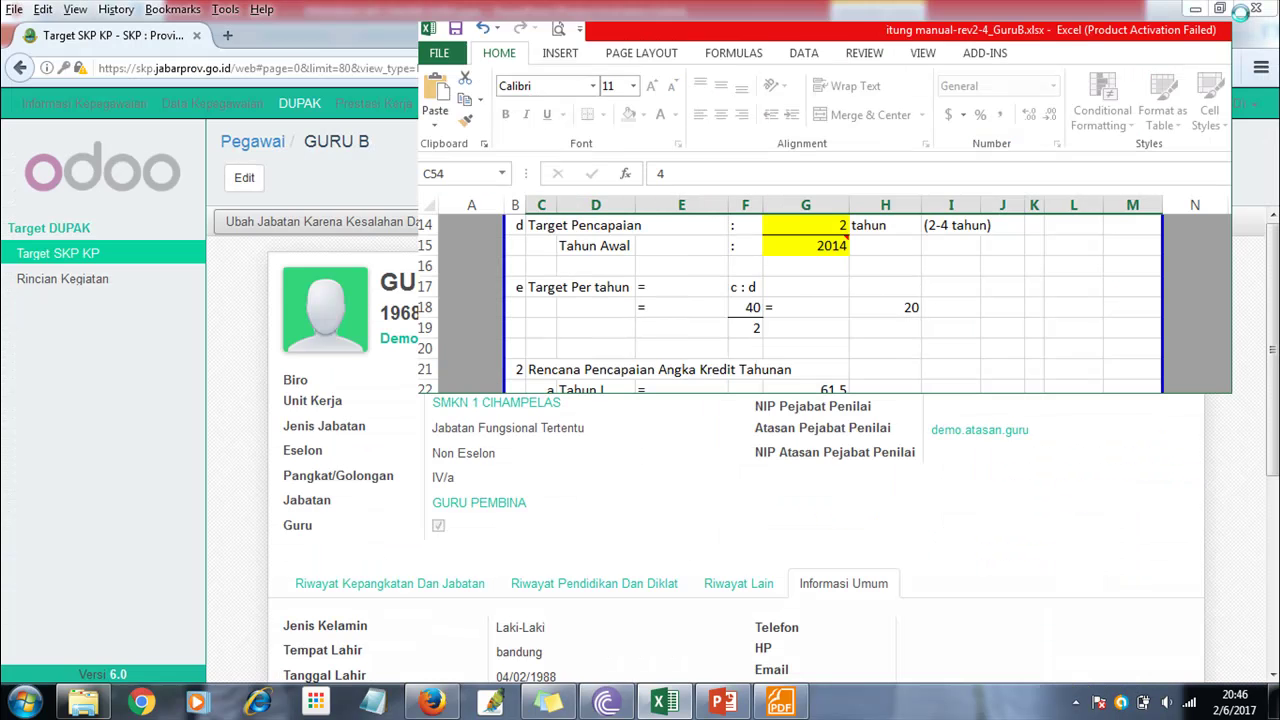
{"action": "left_click", "coordinate": [1241, 10]}
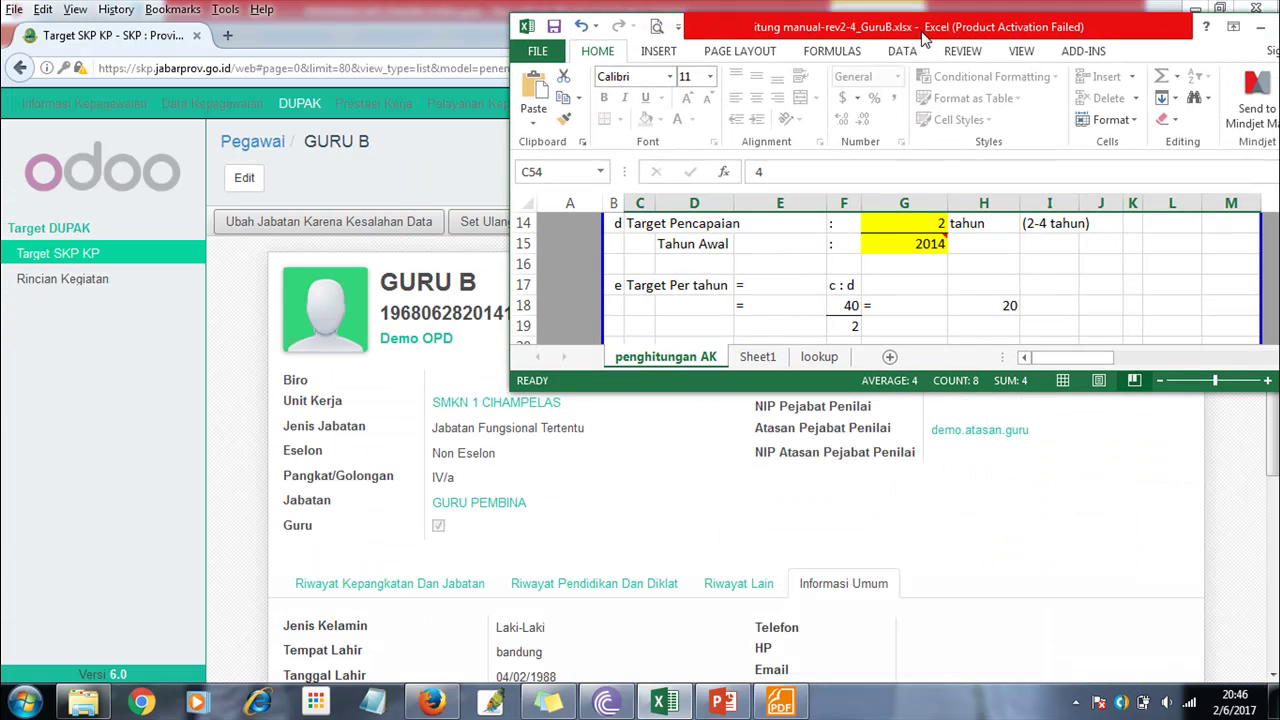
{"action": "left_click", "coordinate": [1049, 285]}
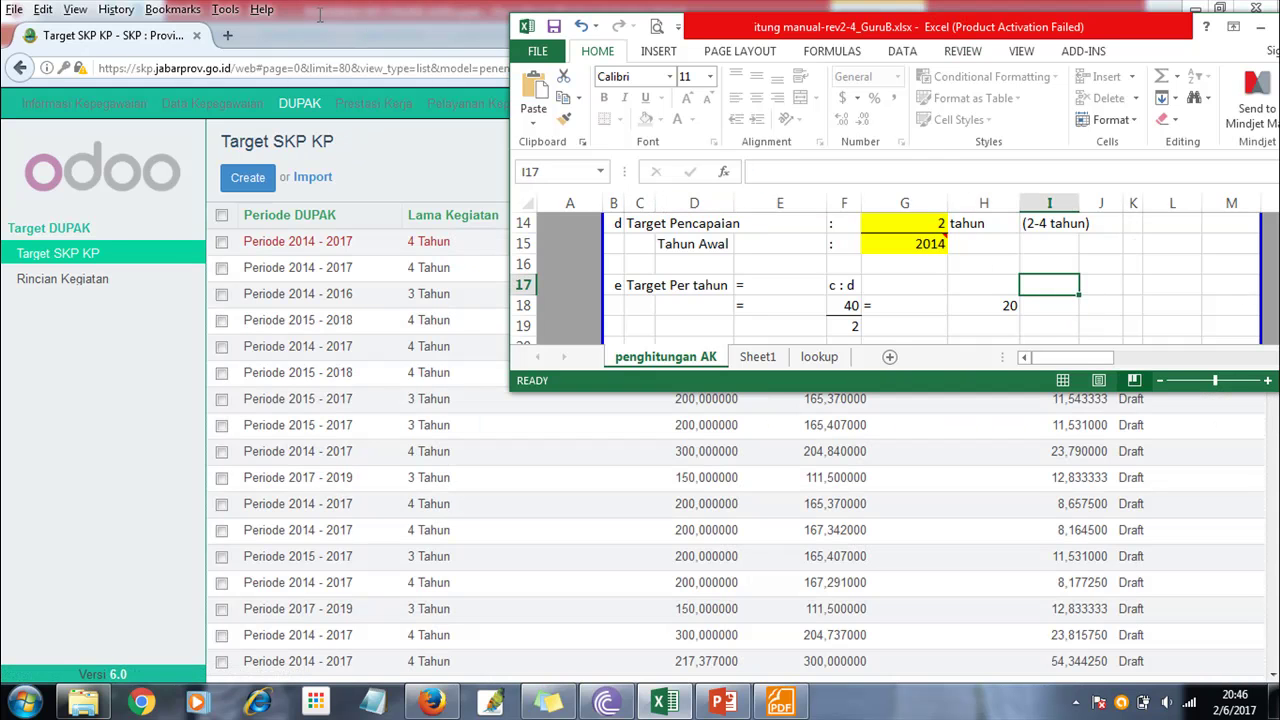
{"action": "left_click", "coordinate": [445, 9]}
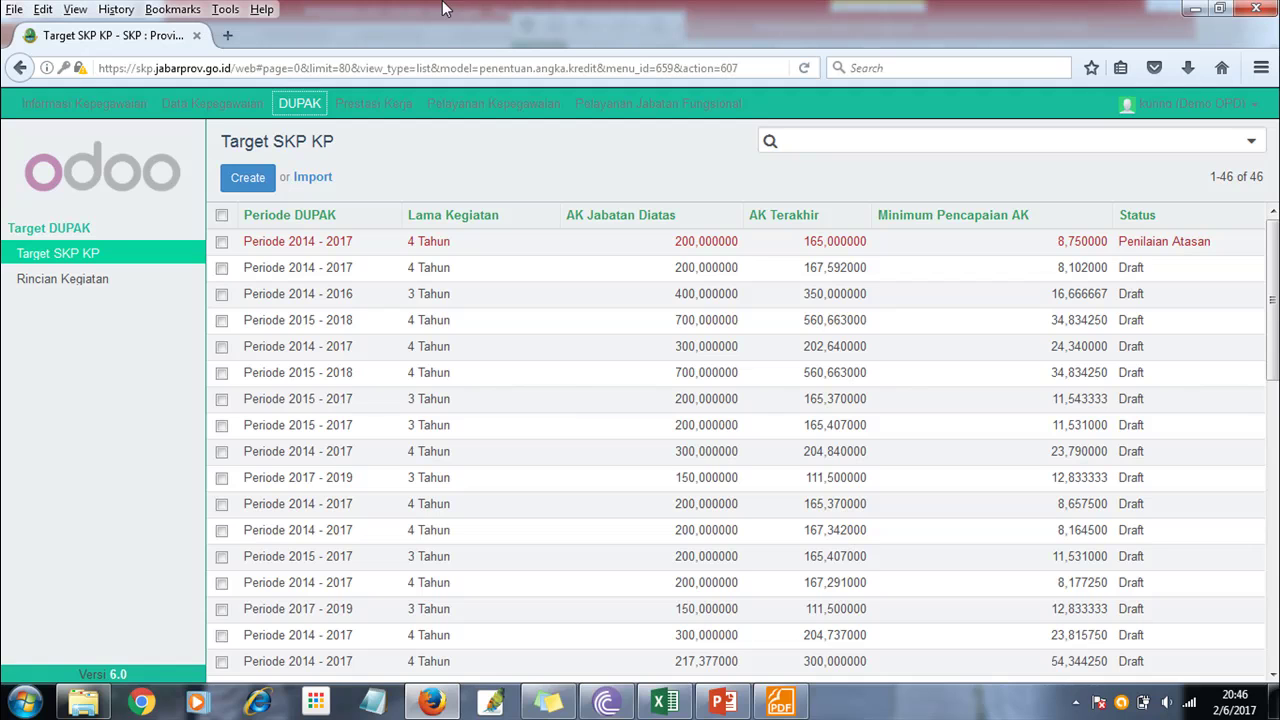
{"action": "left_click", "coordinate": [263, 189]}
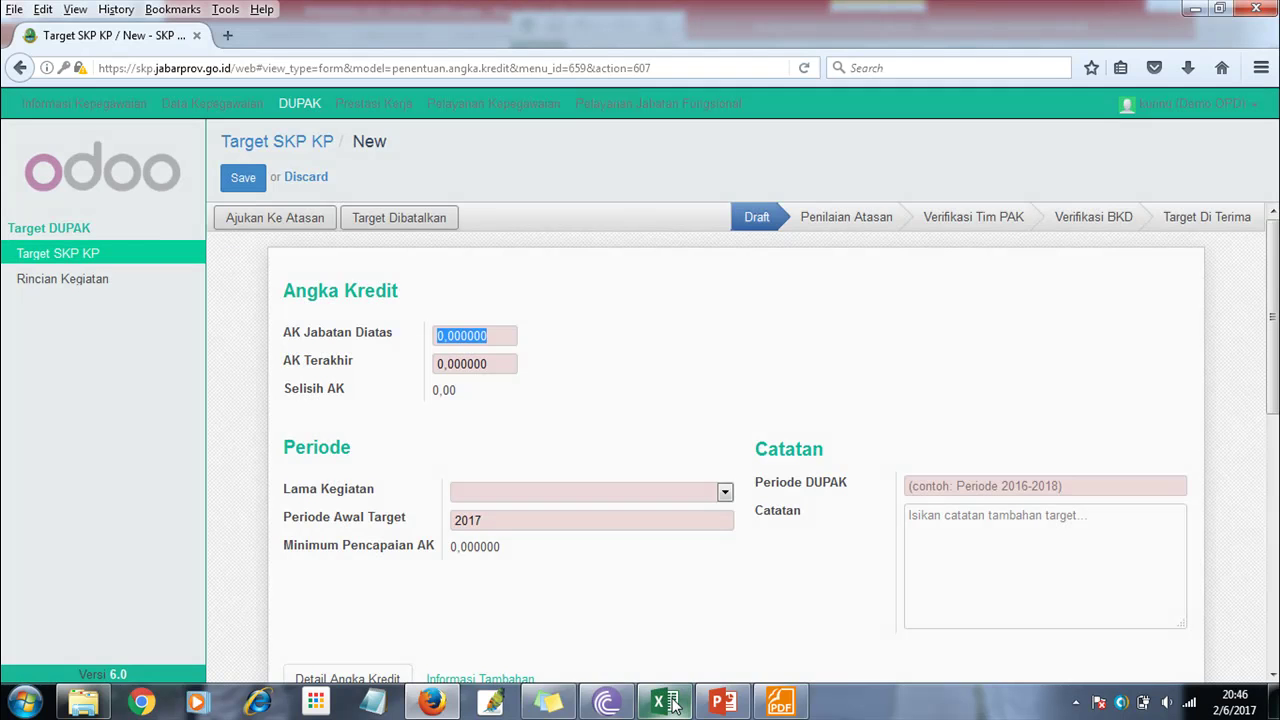
- Look up Angka Kredit Pangkat di Atas in the Excel workbook and set AK Jabatan Diatas to 200 in the new record
{"action": "left_click", "coordinate": [664, 702]}
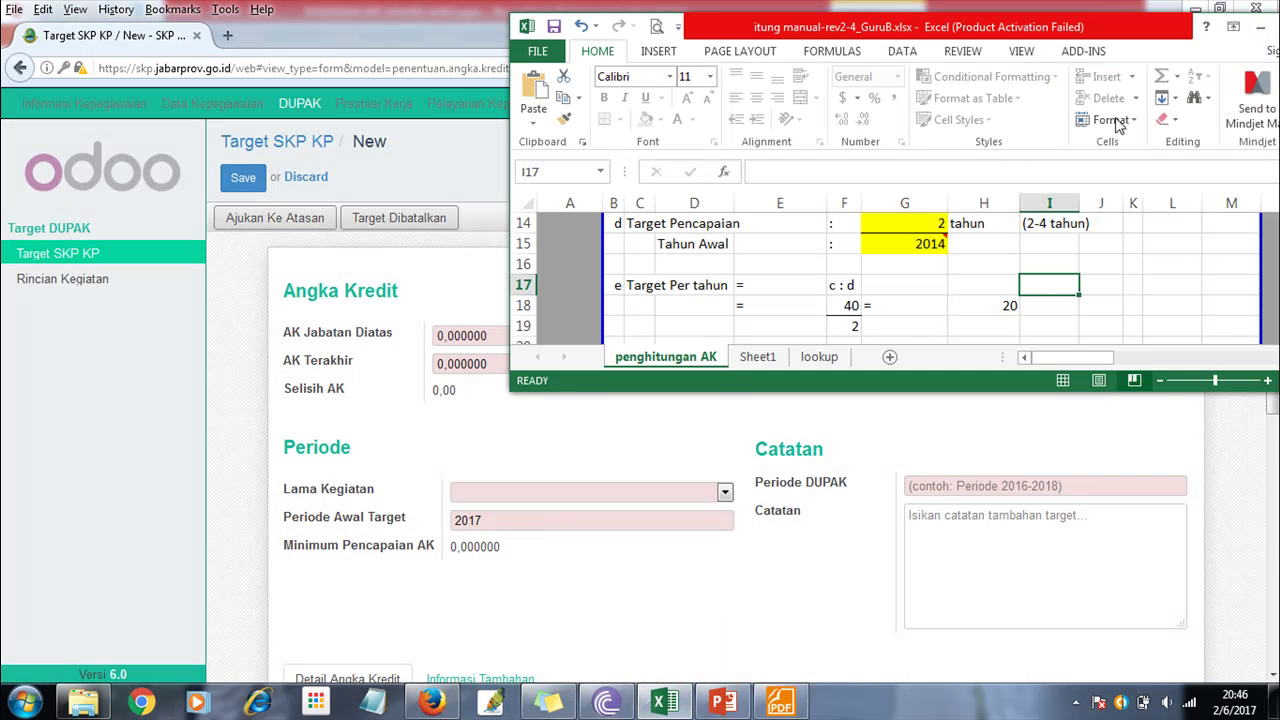
{"action": "left_click", "coordinate": [1205, 259]}
{"action": "key", "text": "Up"}
{"action": "key", "text": "Up"}
{"action": "key", "text": "Up"}
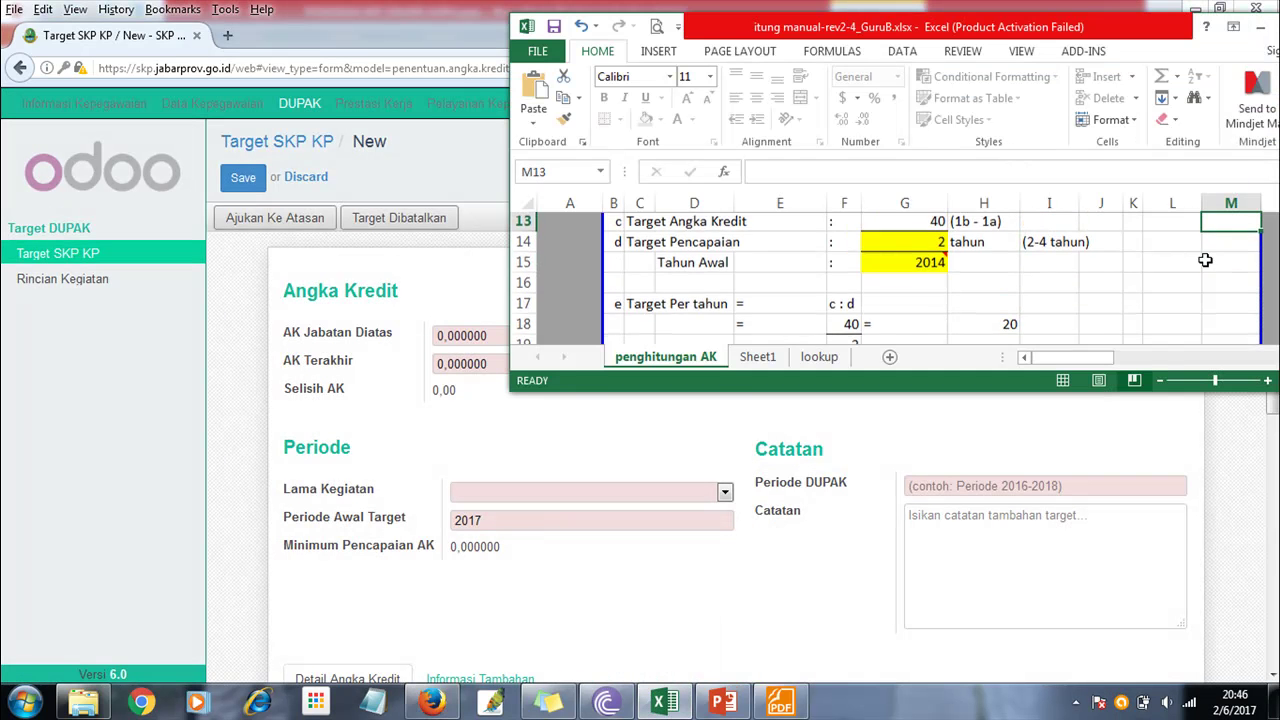
{"action": "key", "text": "Up"}
{"action": "key", "text": "Up"}
{"action": "key", "text": "Up"}
{"action": "key", "text": "Up"}
{"action": "key", "text": "Up"}
{"action": "key", "text": "Up"}
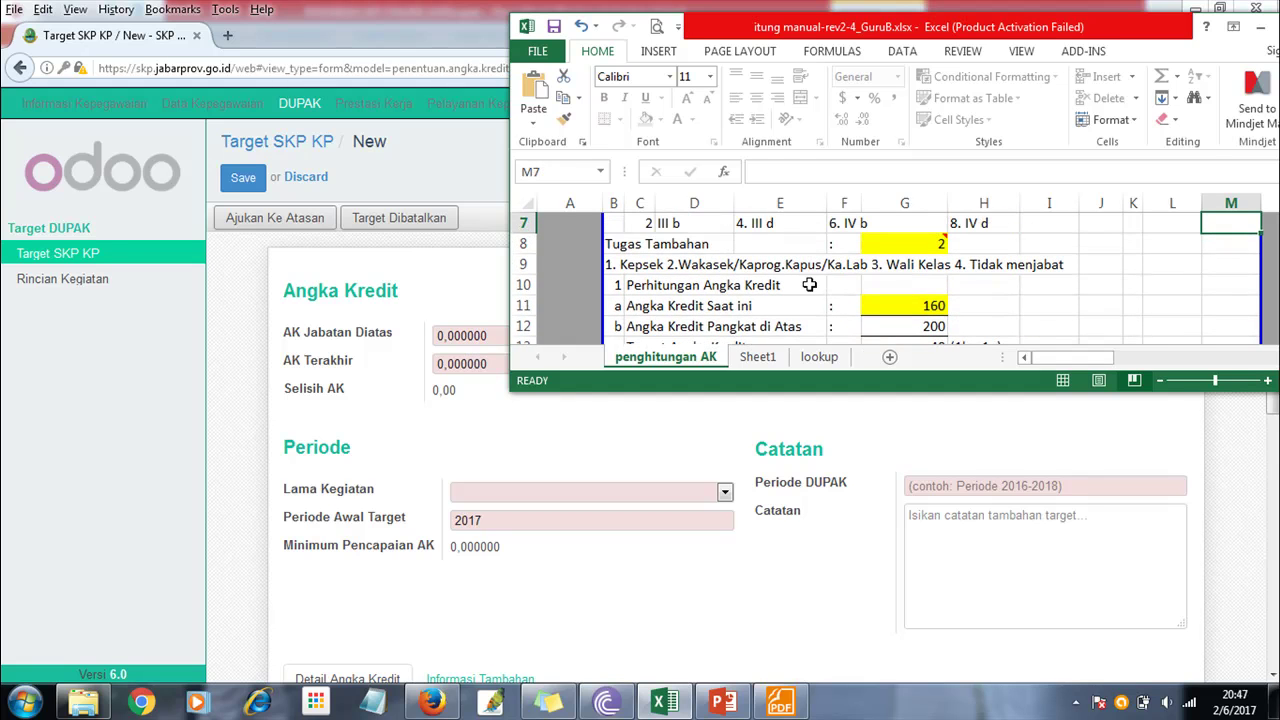
{"action": "left_click", "coordinate": [918, 325]}
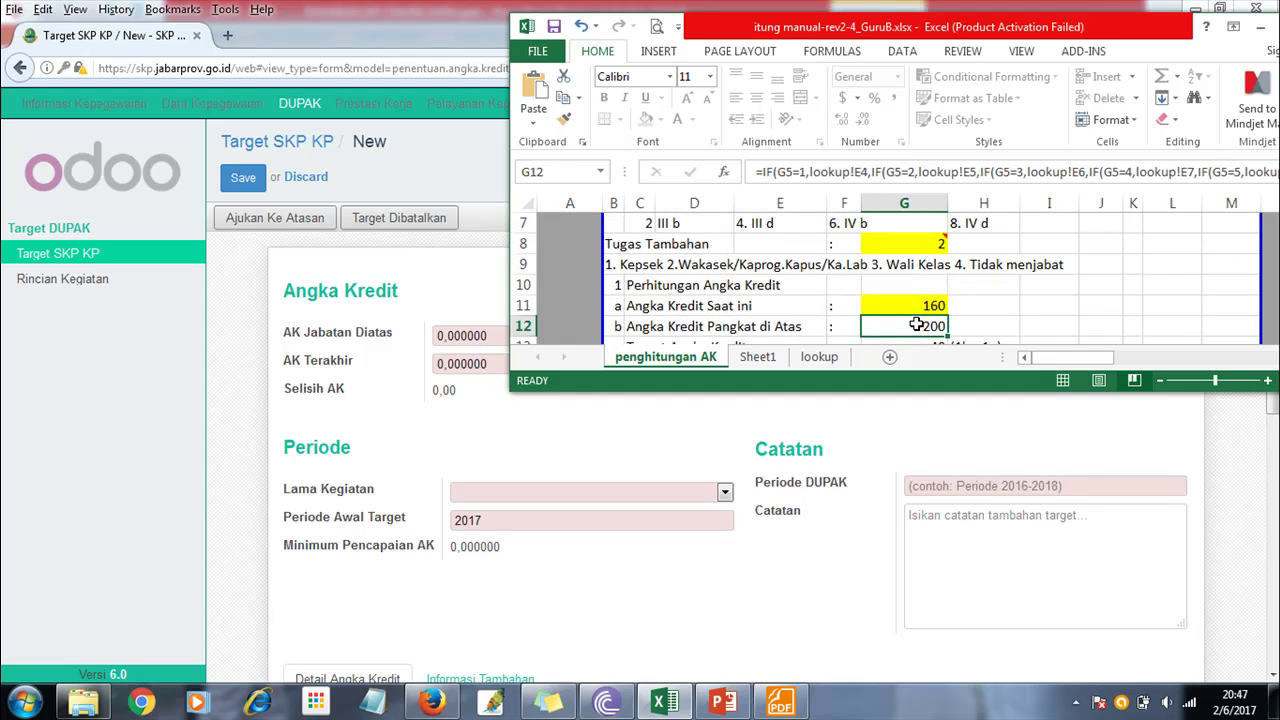
{"action": "left_click", "coordinate": [484, 330]}
{"action": "left_click", "coordinate": [400, 325]}
{"action": "type", "text": "200"}
- Look up Angka Kredit Saat ini in the workbook and set AK Terakhir to 160 in the target record
{"action": "left_click", "coordinate": [503, 362]}
{"action": "double_click", "coordinate": [452, 364]}
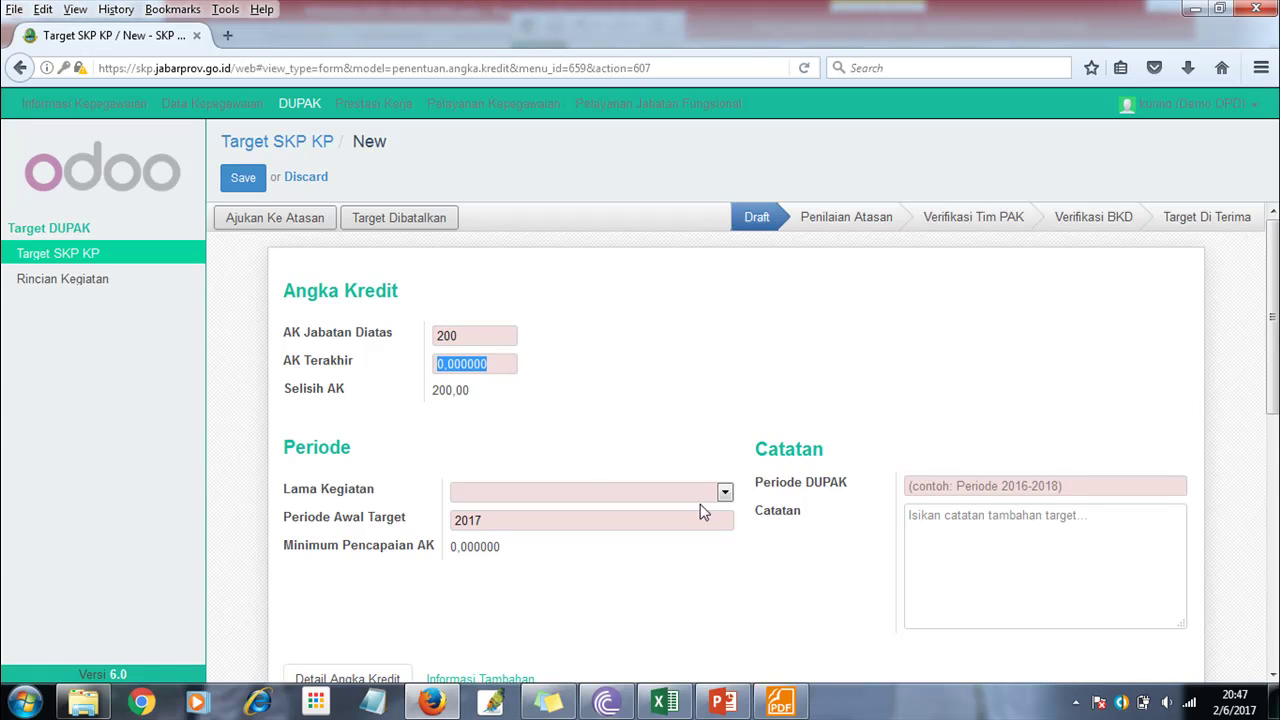
{"action": "left_click", "coordinate": [672, 703]}
{"action": "left_click", "coordinate": [918, 306]}
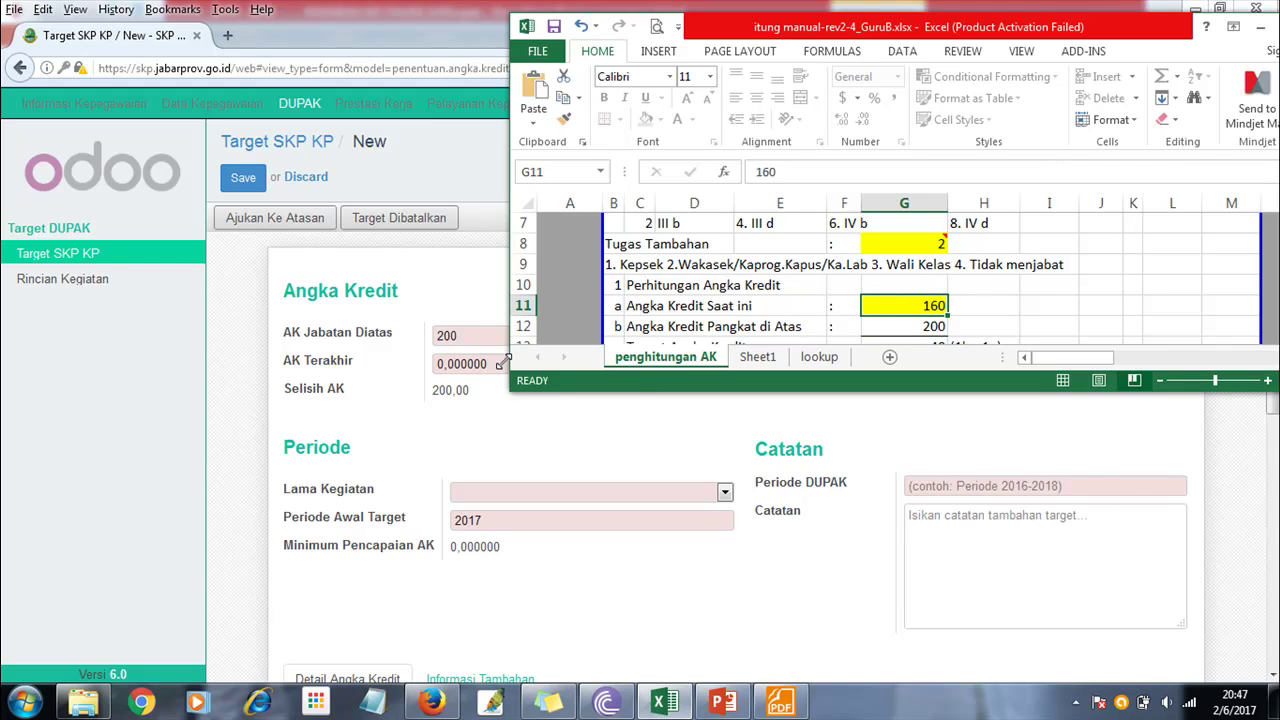
{"action": "key", "text": "alt+Tab"}
{"action": "type", "text": "1"}
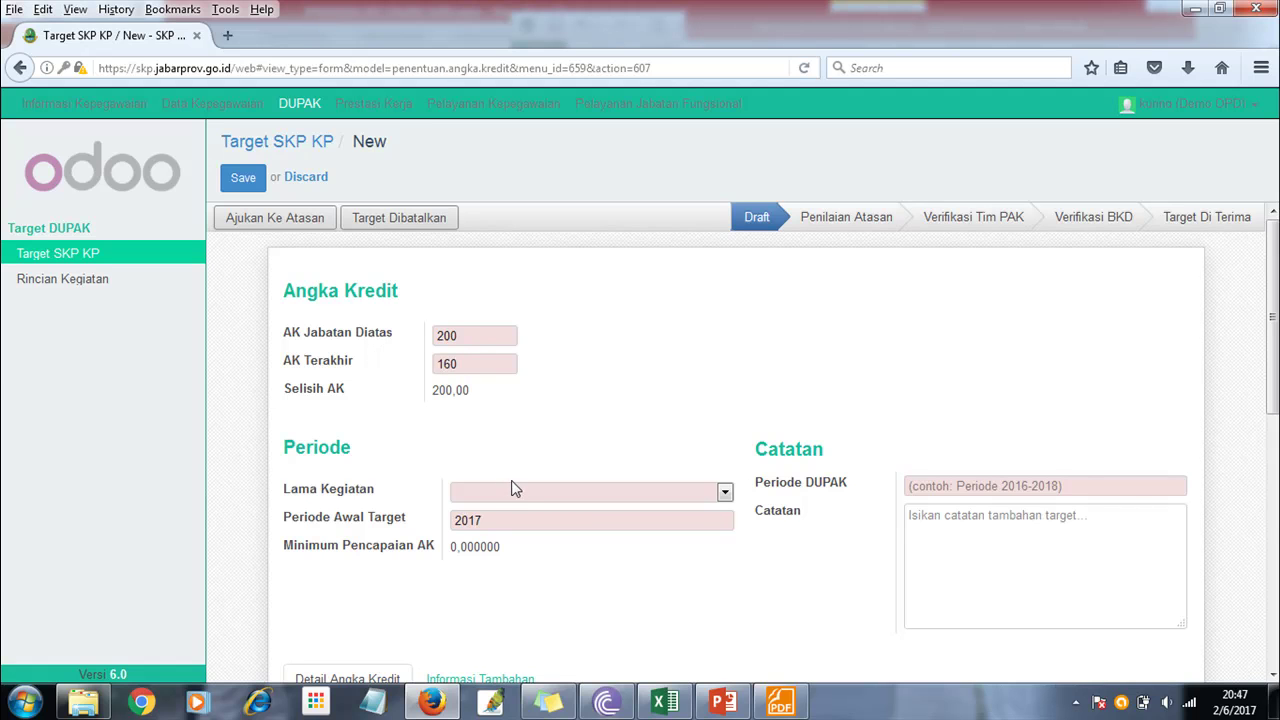
- Check Target Pencapaian in the workbook and set Lama Kegiatan to 2 Tahun in the target record
{"action": "left_click", "coordinate": [517, 494]}
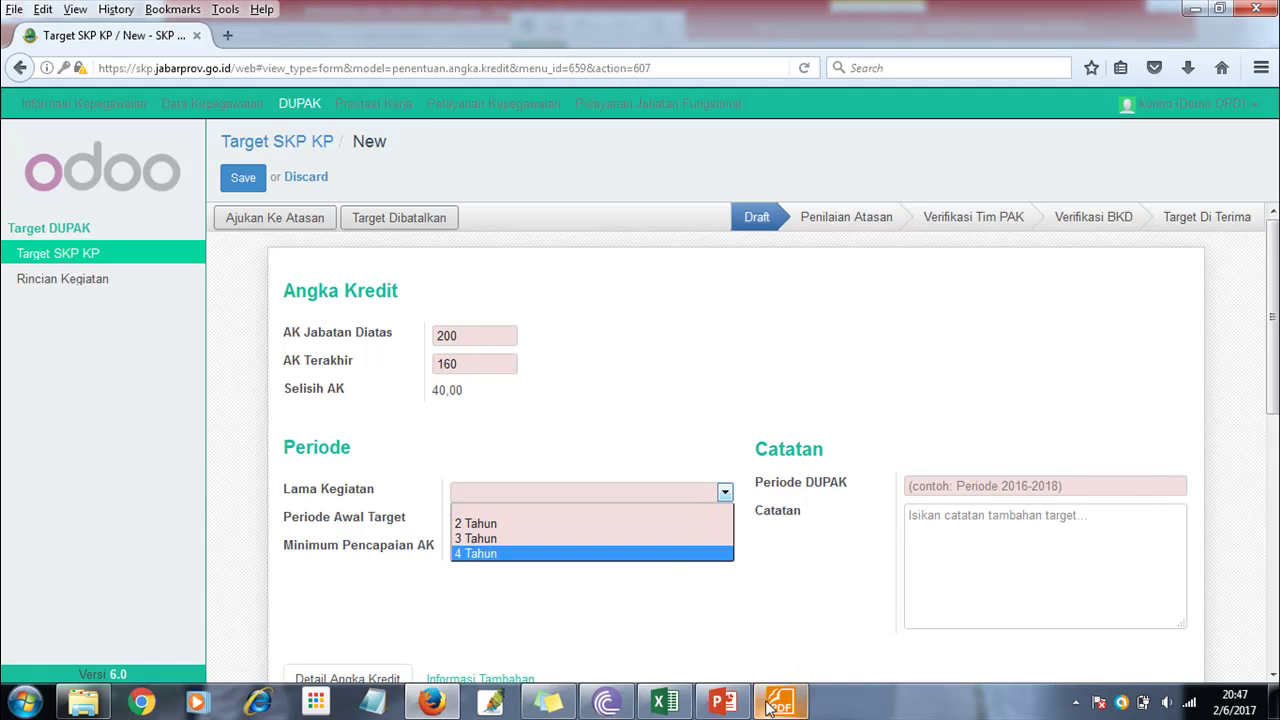
{"action": "left_click", "coordinate": [655, 705]}
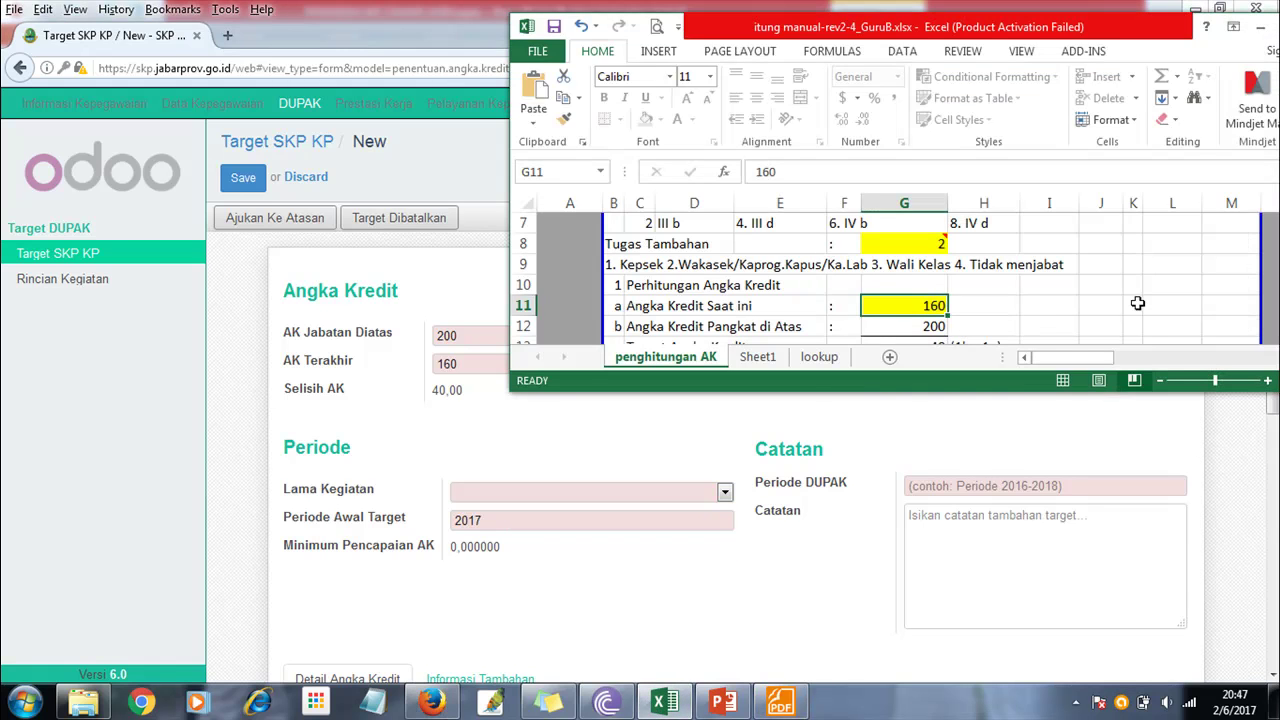
{"action": "left_click", "coordinate": [1034, 301]}
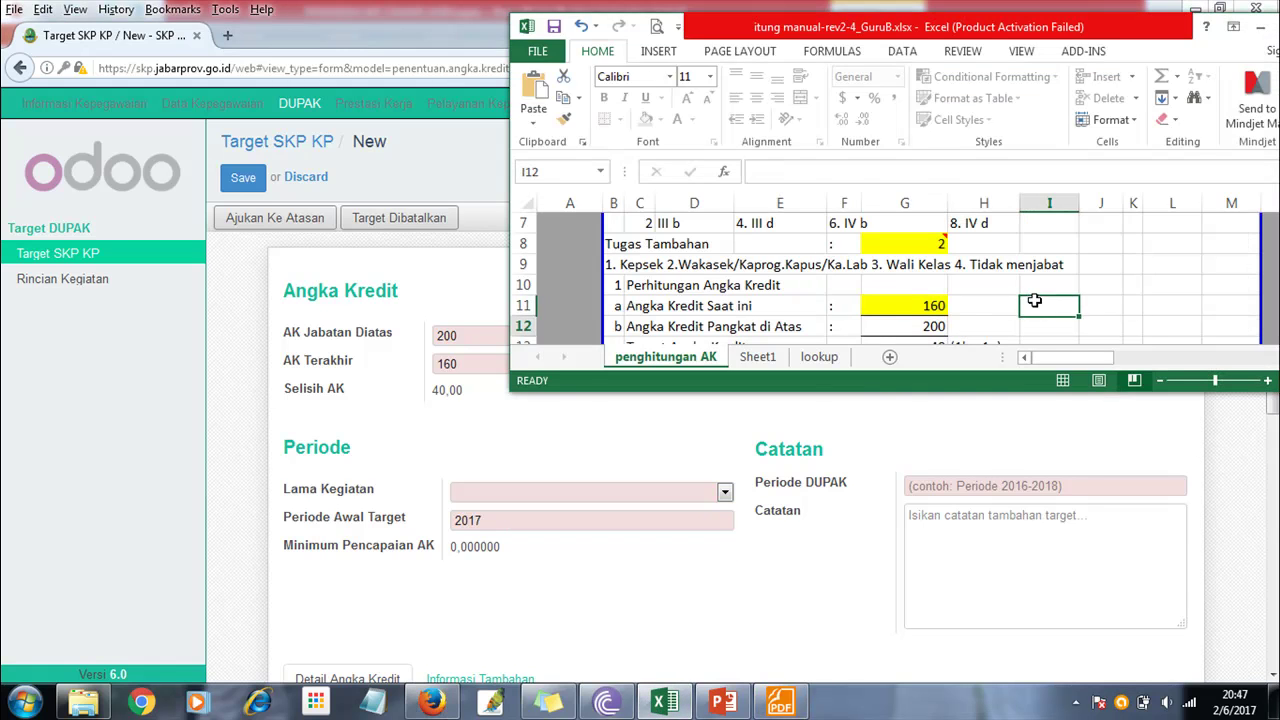
{"action": "scroll", "coordinate": [1034, 301], "scroll_direction": "down", "scroll_amount": 1}
{"action": "left_click", "coordinate": [942, 326]}
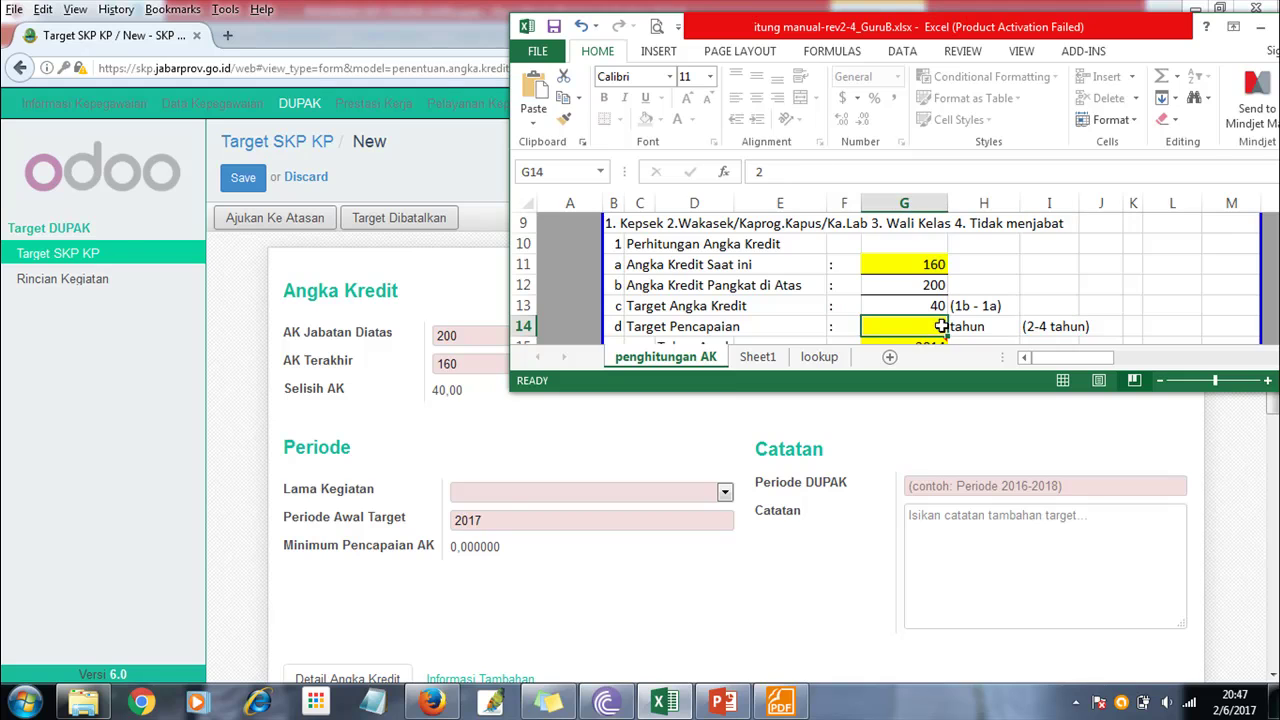
{"action": "left_click", "coordinate": [498, 484]}
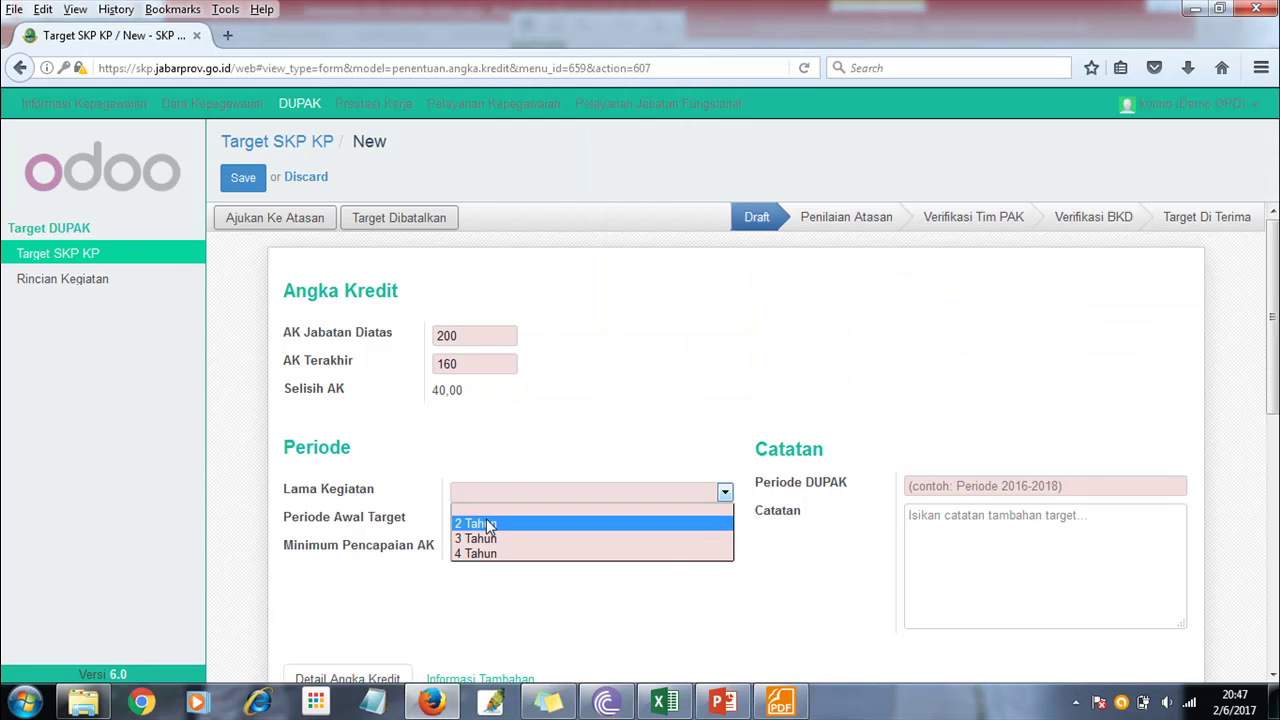
{"action": "left_click", "coordinate": [489, 524]}
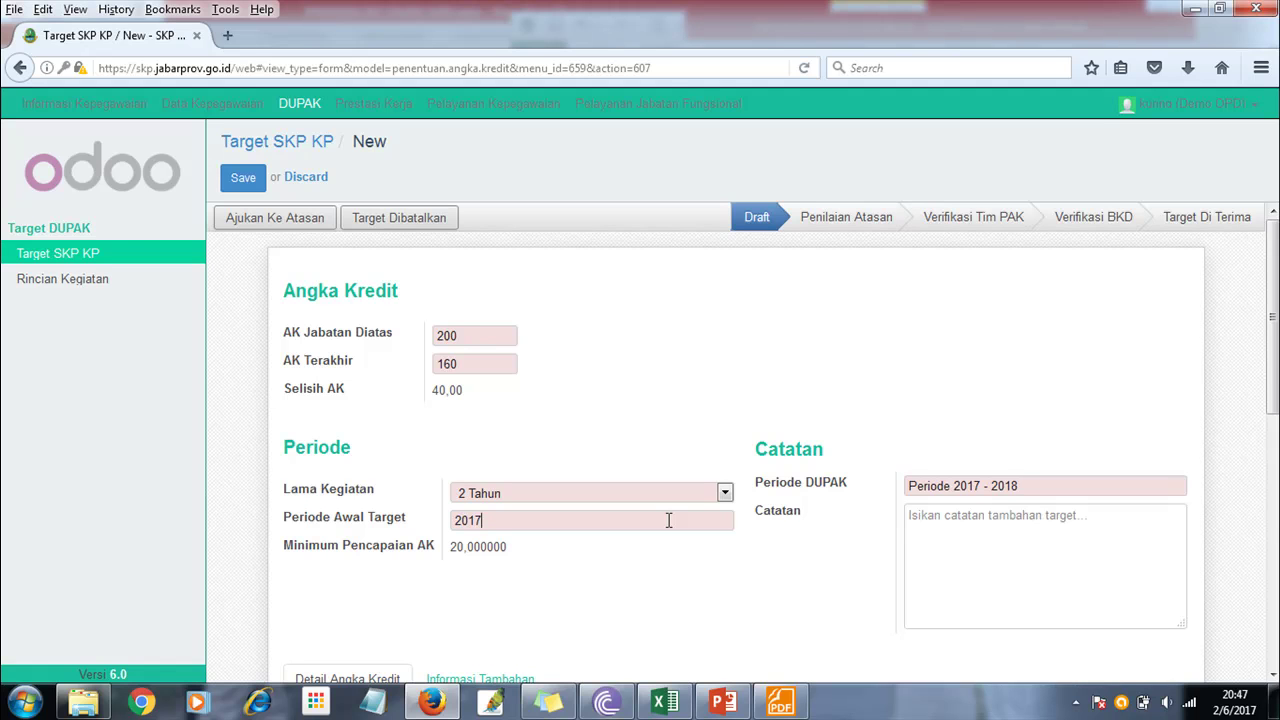
- Set Periode Awal Target to 2016 and check the Periode DUPAK field
{"action": "left_click_drag", "start_coordinate": [640, 521], "coordinate": [421, 504]}
{"action": "left_click", "coordinate": [576, 522]}
{"action": "left_click", "coordinate": [1056, 494]}
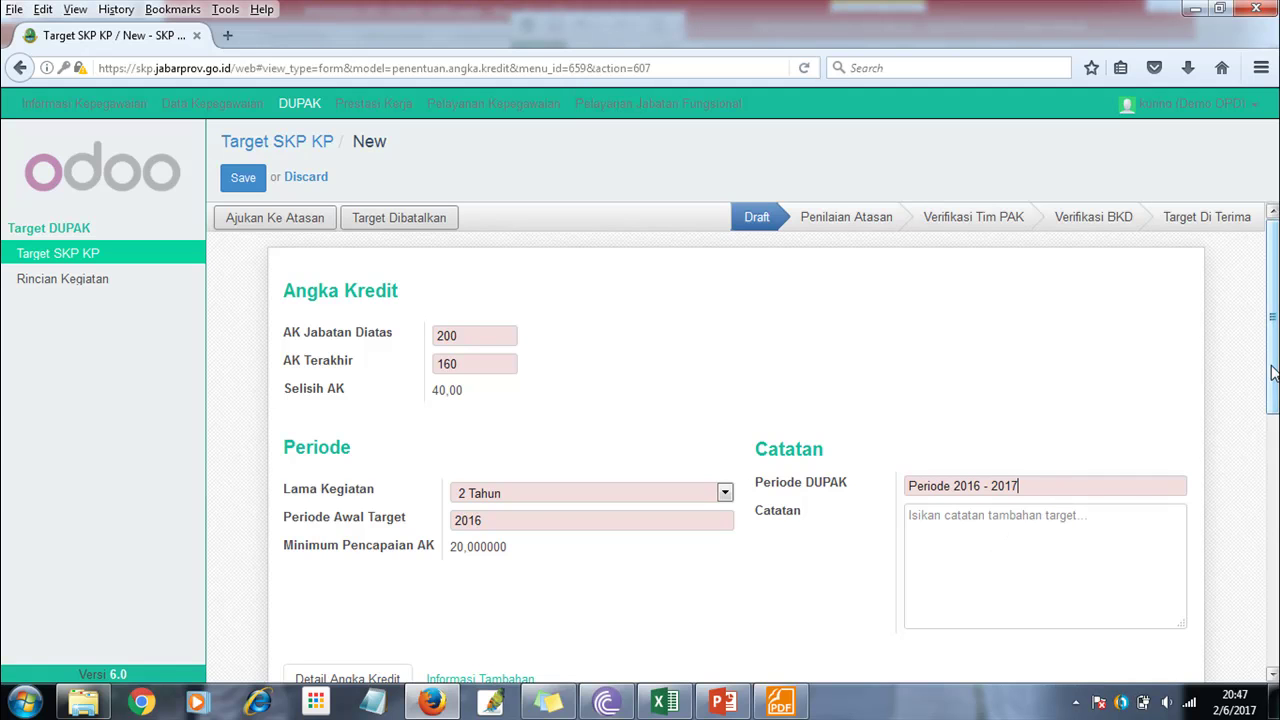
- Enter the note "Untuk 2016 ada tabungan AK..." in the Catatan field
{"action": "scroll", "coordinate": [1272, 374], "scroll_direction": "down", "scroll_amount": 1}
{"action": "scroll", "coordinate": [1145, 445], "scroll_direction": "down", "scroll_amount": 1}
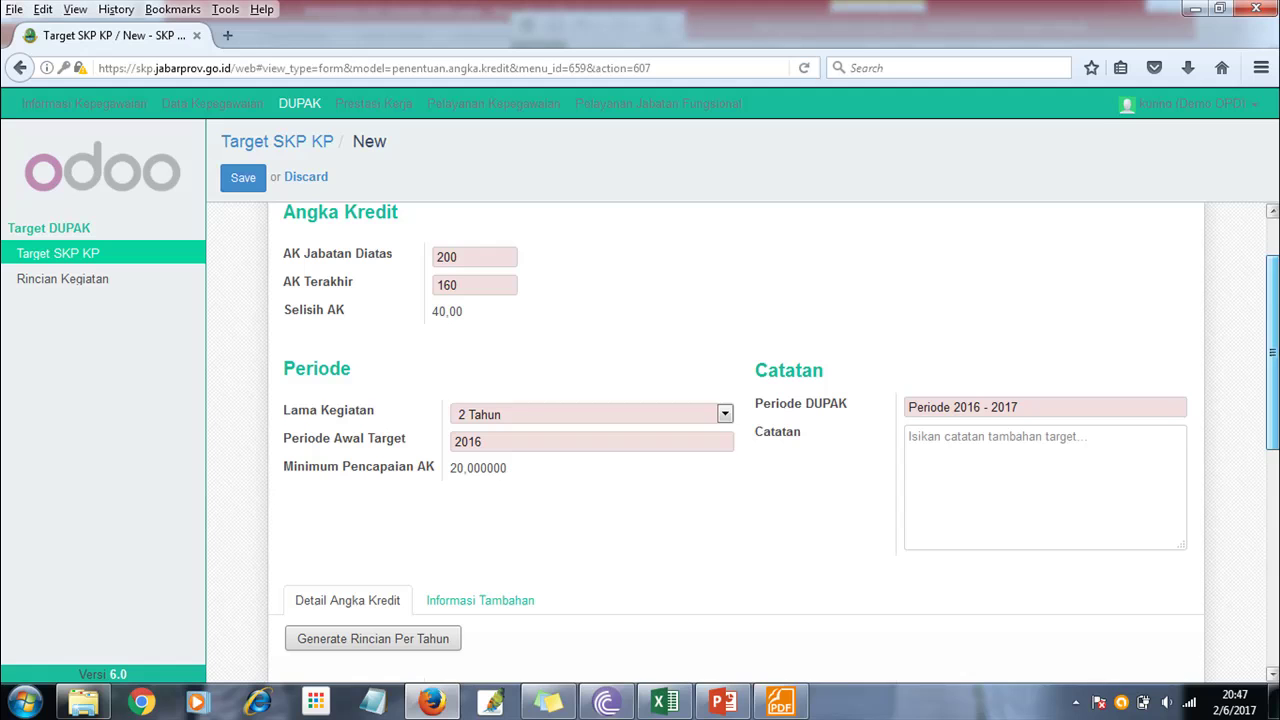
{"action": "left_click", "coordinate": [1136, 447]}
{"action": "type", "text": "Untuk 2016 a"}
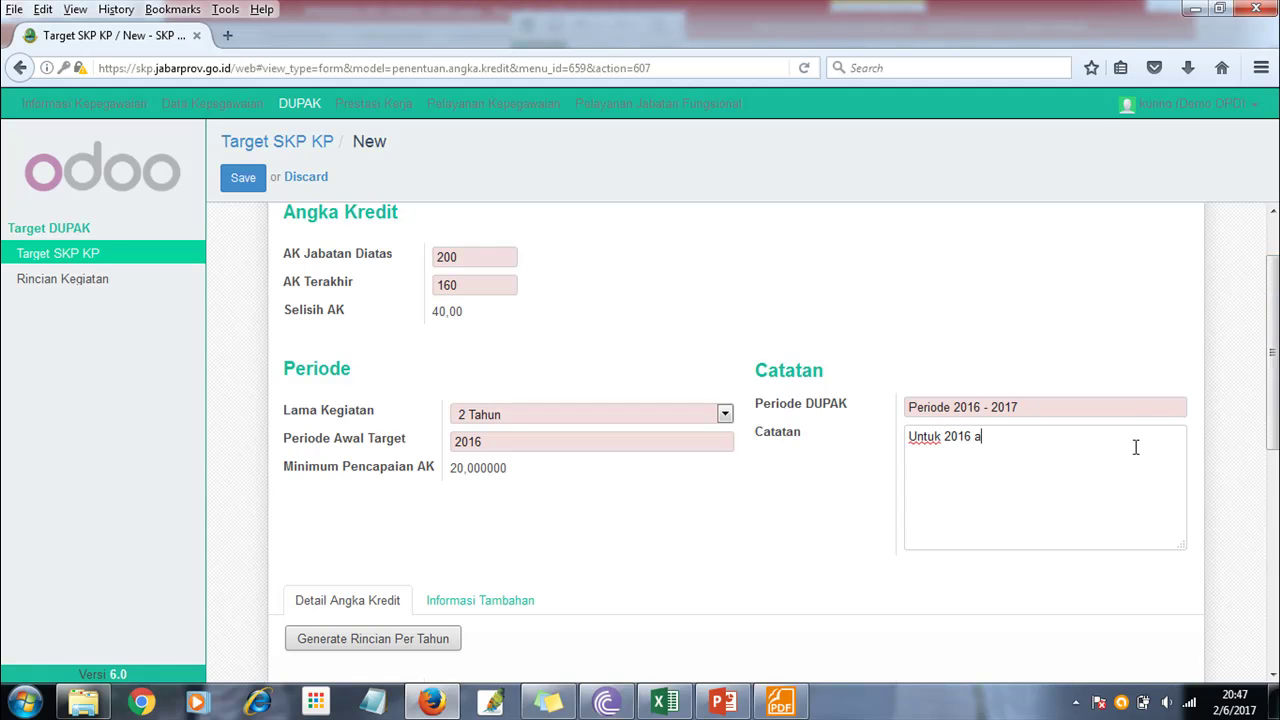
{"action": "type", "text": "da tabungan AK..."}
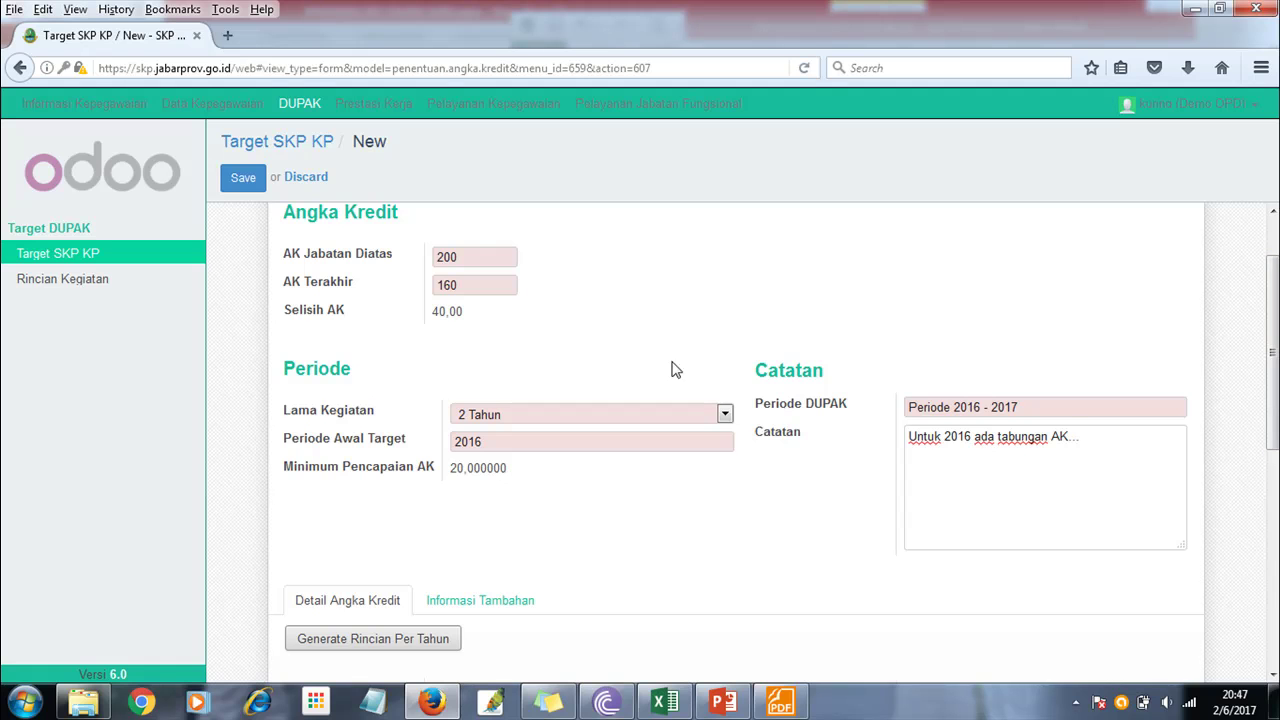
- Generate the Rincian Per Tahun for the target and review the Rincian table
{"action": "scroll", "coordinate": [1262, 365], "scroll_direction": "down", "scroll_amount": 4}
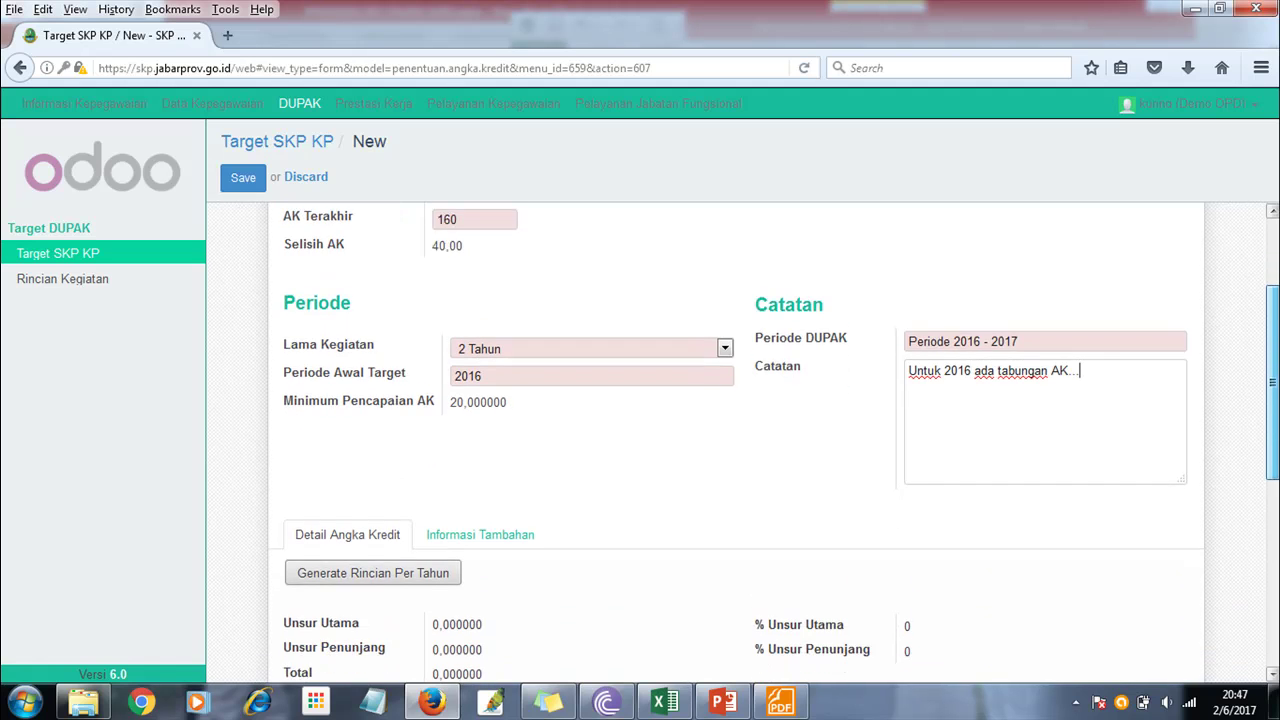
{"action": "left_click", "coordinate": [390, 420]}
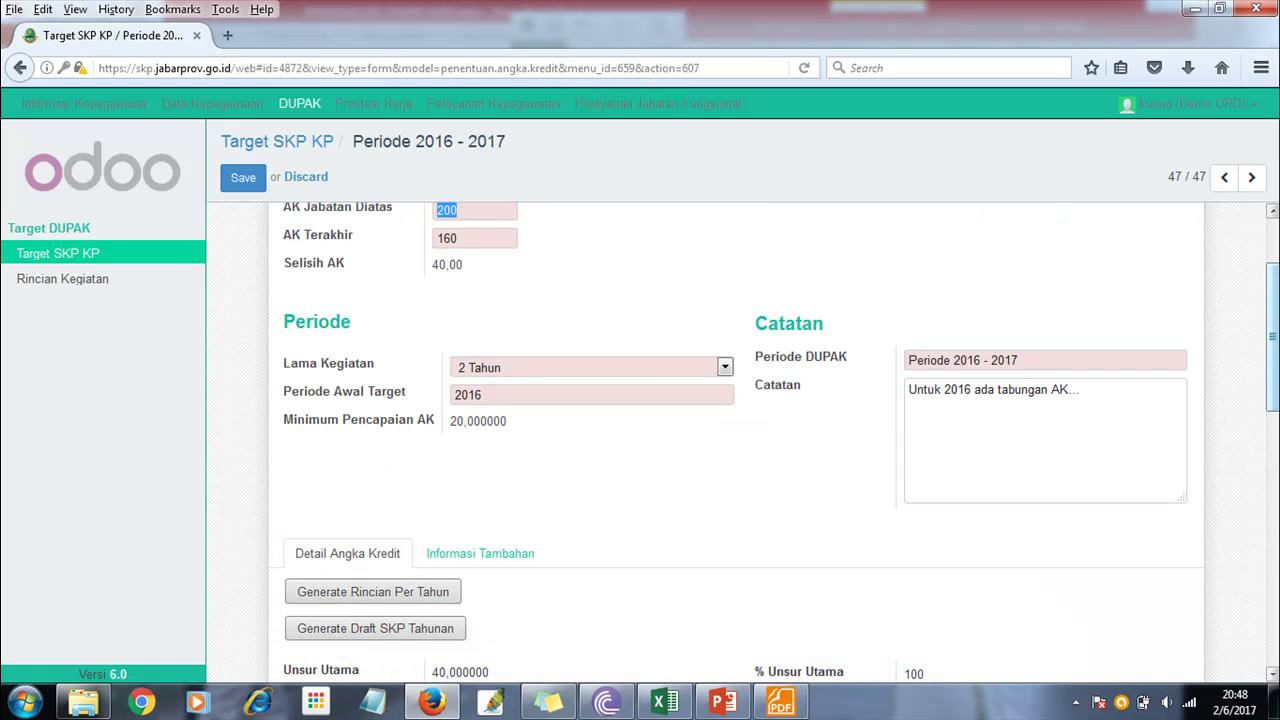
{"action": "scroll", "coordinate": [736, 456], "scroll_direction": "down", "scroll_amount": 5}
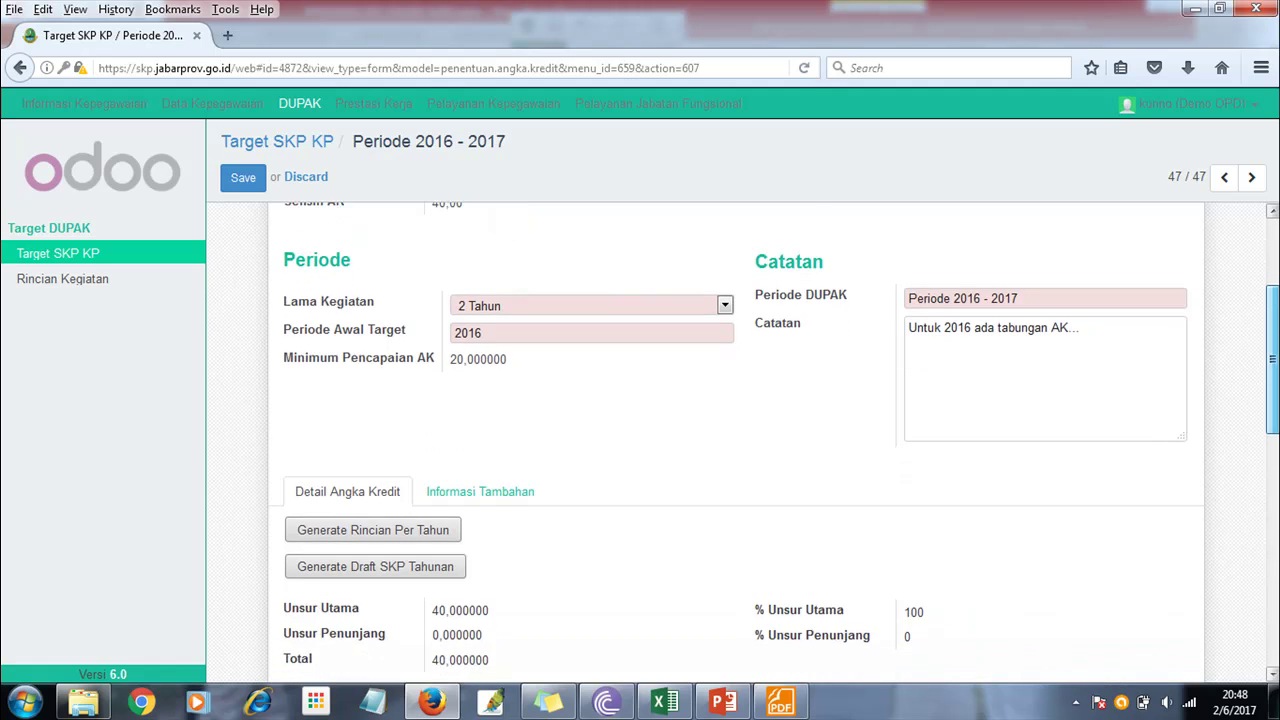
{"action": "scroll", "coordinate": [447, 430], "scroll_direction": "down", "scroll_amount": 4}
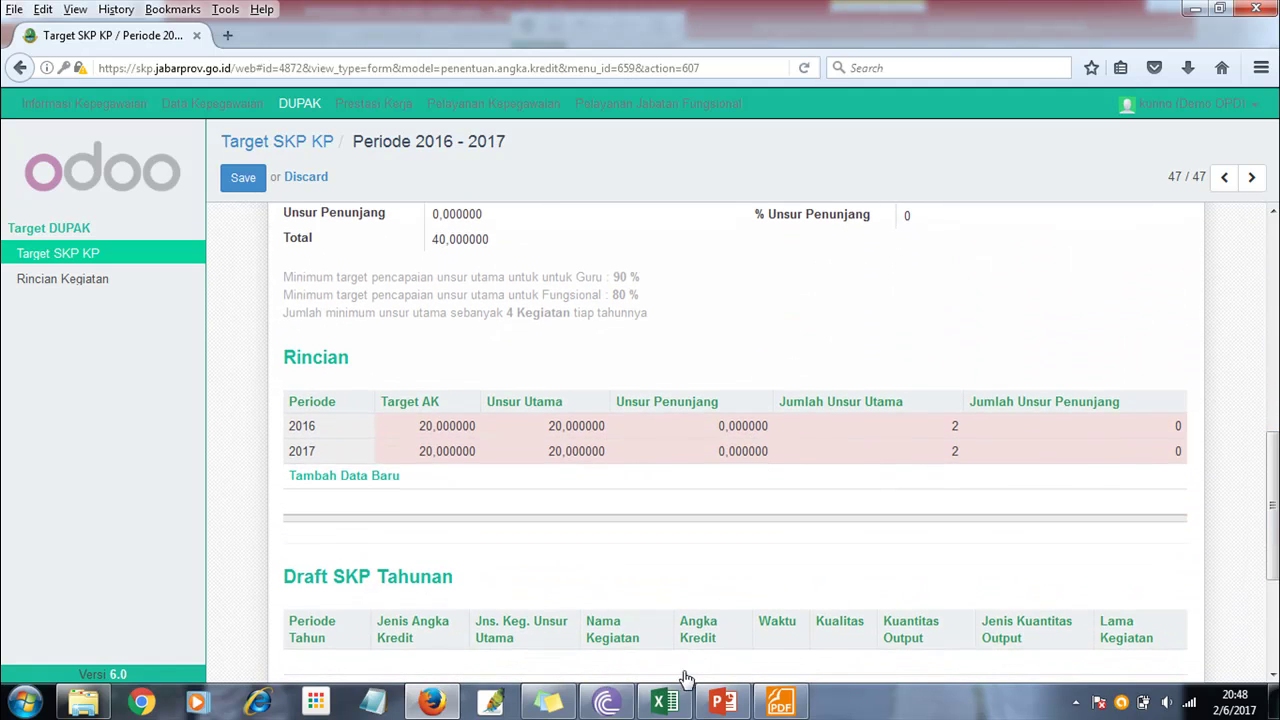
- Examine the yearly AK target table for 2014 to 2017 in the penghitungan AK sheet of the Excel workbook
{"action": "left_click", "coordinate": [666, 703]}
{"action": "left_click", "coordinate": [1158, 310]}
{"action": "key", "text": "Down"}
{"action": "key", "text": "Down"}
{"action": "key", "text": "Down"}
{"action": "key", "text": "Down"}
{"action": "key", "text": "Down"}
{"action": "key", "text": "Down"}
{"action": "key", "text": "Down"}
{"action": "key", "text": "Down"}
{"action": "key", "text": "Down"}
{"action": "key", "text": "Down"}
{"action": "key", "text": "Down"}
{"action": "key", "text": "Down"}
{"action": "key", "text": "Down"}
{"action": "key", "text": "Down"}
{"action": "key", "text": "Down"}
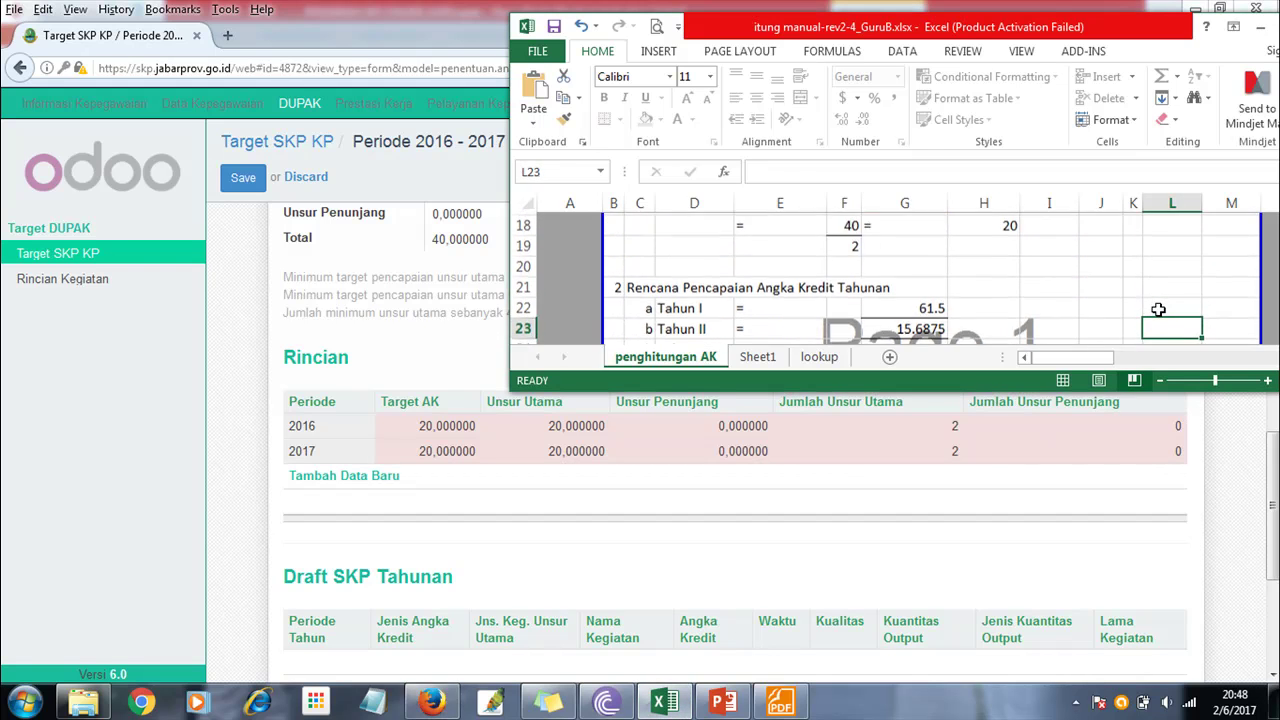
{"action": "key", "text": "Down"}
{"action": "key", "text": "Down"}
{"action": "key", "text": "Down"}
{"action": "key", "text": "Down"}
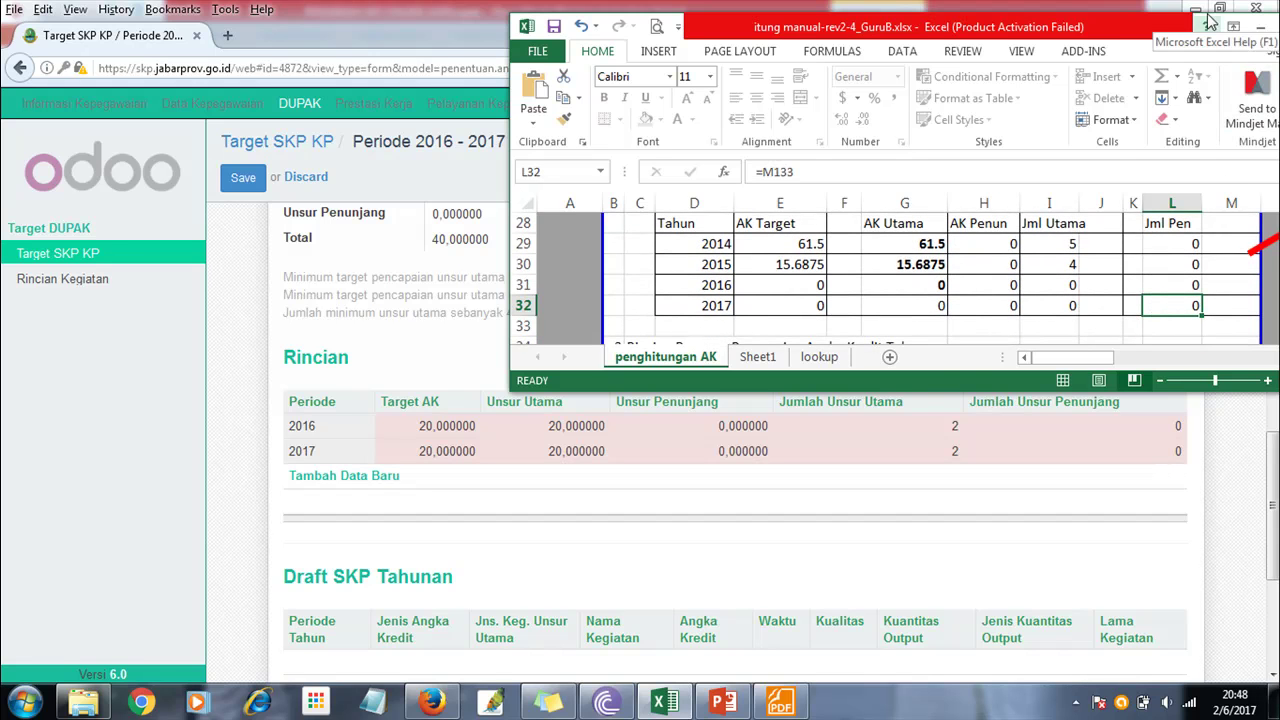
- Compare the workbook's 2016 and 2017 rows of the yearly AK table with the Rincian table on the target form
{"action": "left_click_drag", "start_coordinate": [826, 33], "coordinate": [665, 20]}
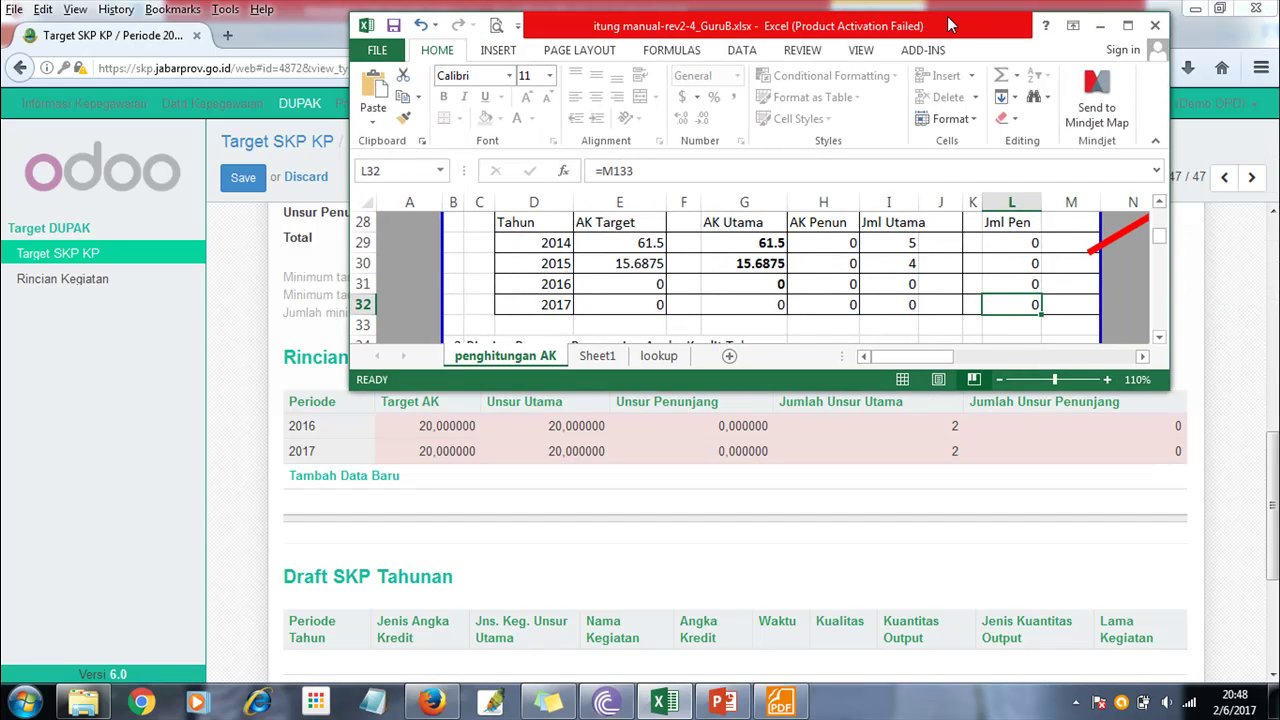
{"action": "left_click", "coordinate": [1127, 25]}
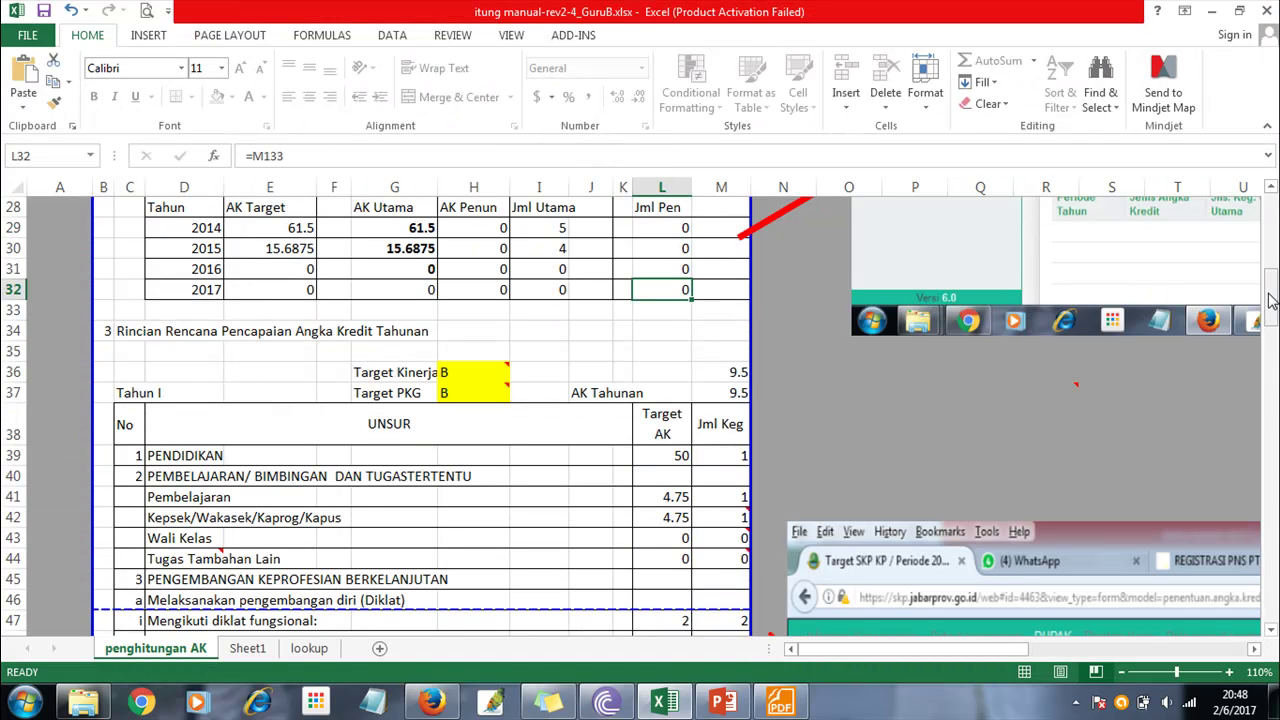
{"action": "scroll", "coordinate": [1163, 387], "scroll_direction": "up", "scroll_amount": 6}
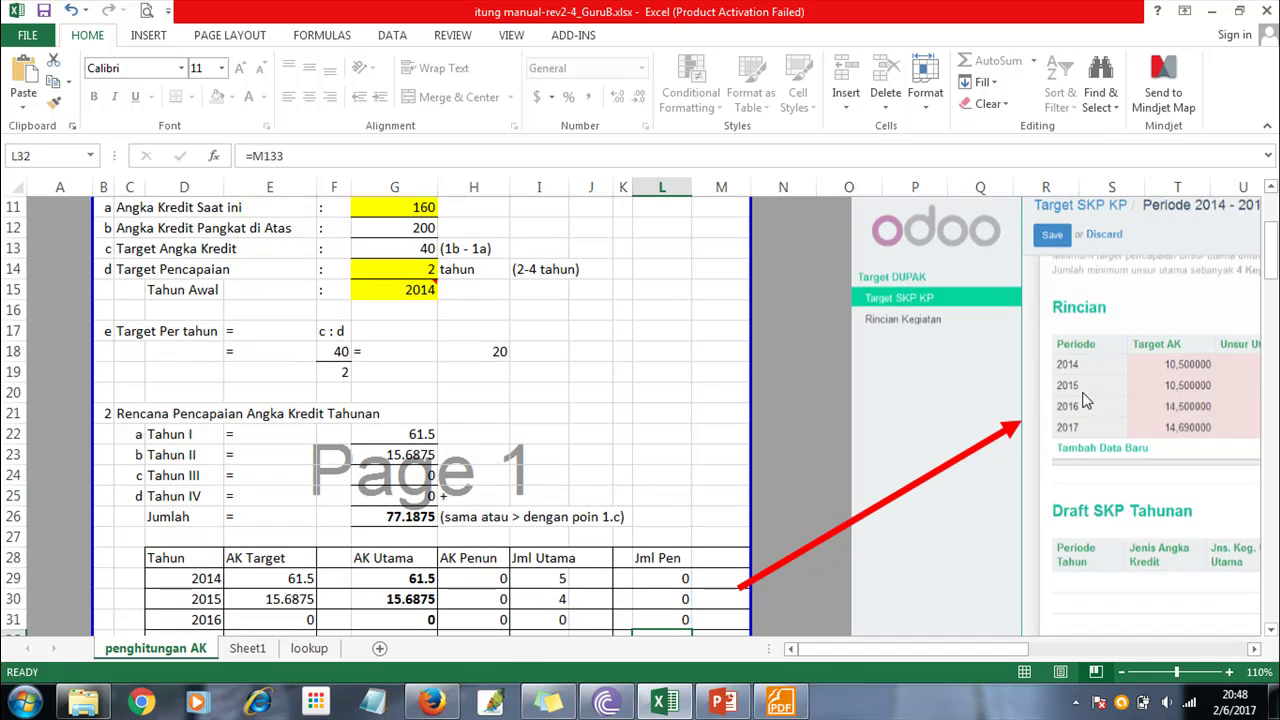
{"action": "scroll", "coordinate": [1225, 372], "scroll_direction": "down", "scroll_amount": 3}
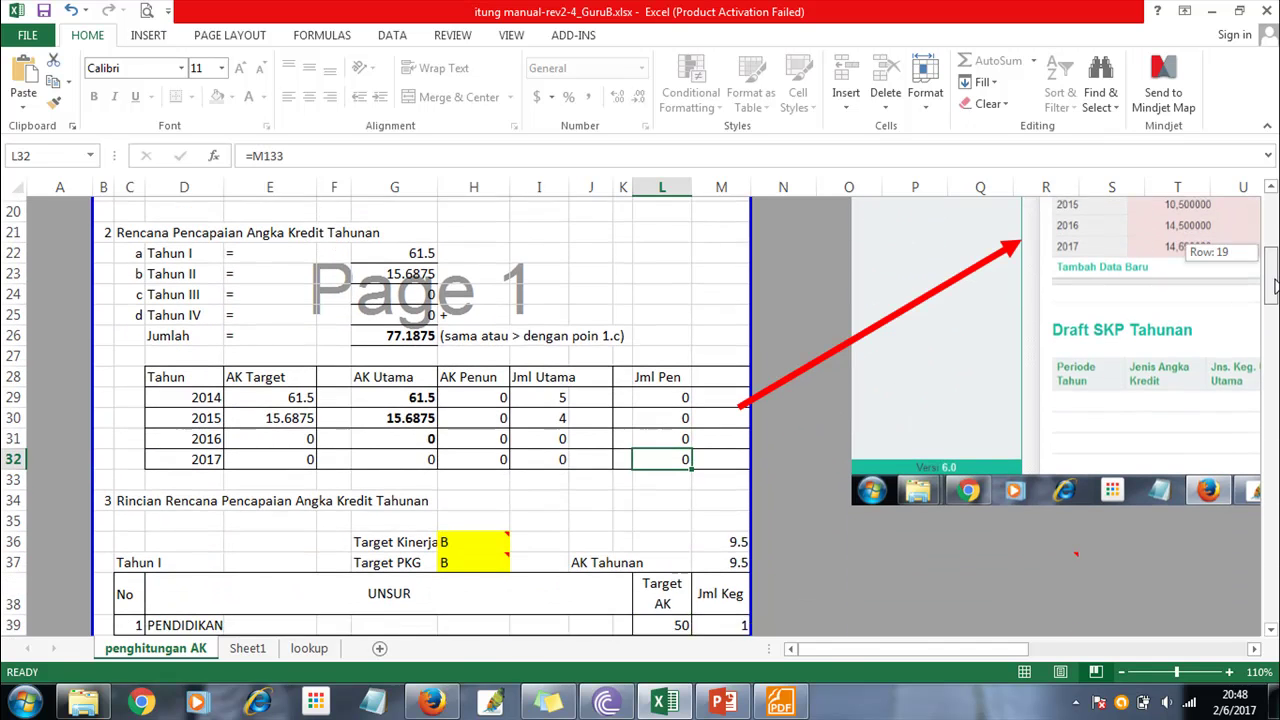
{"action": "left_click", "coordinate": [1239, 11]}
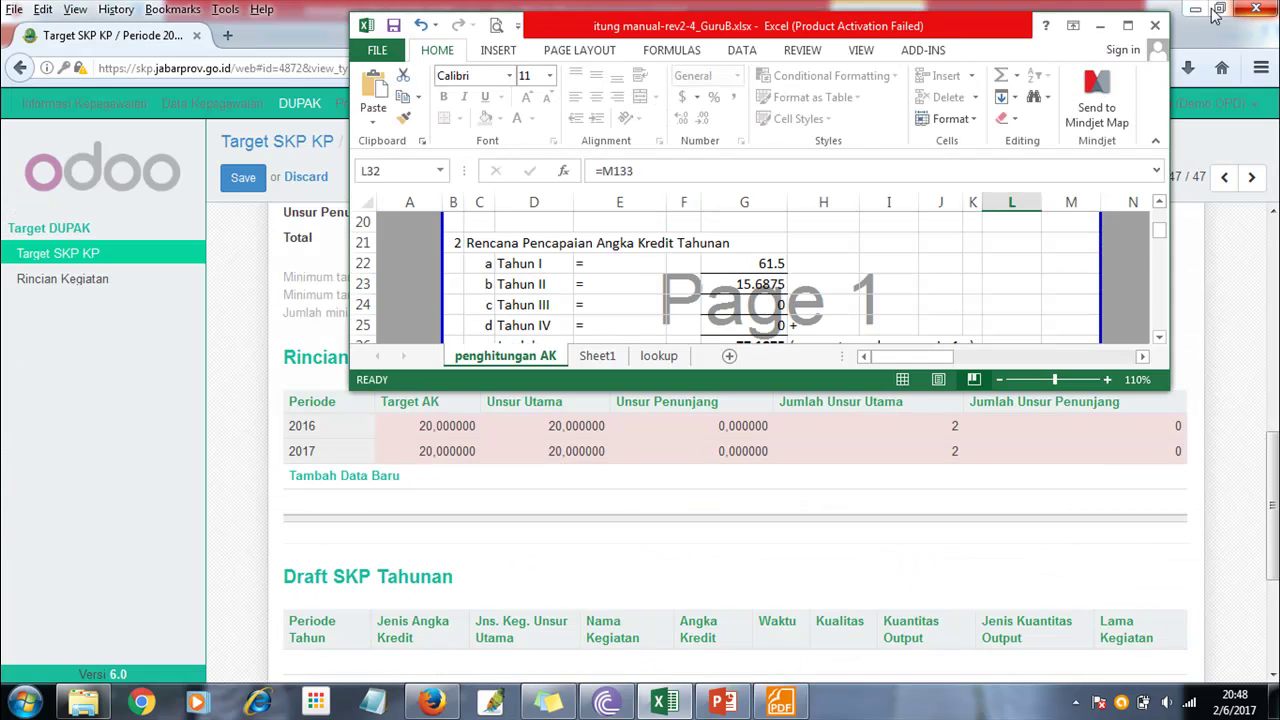
{"action": "left_click", "coordinate": [892, 264]}
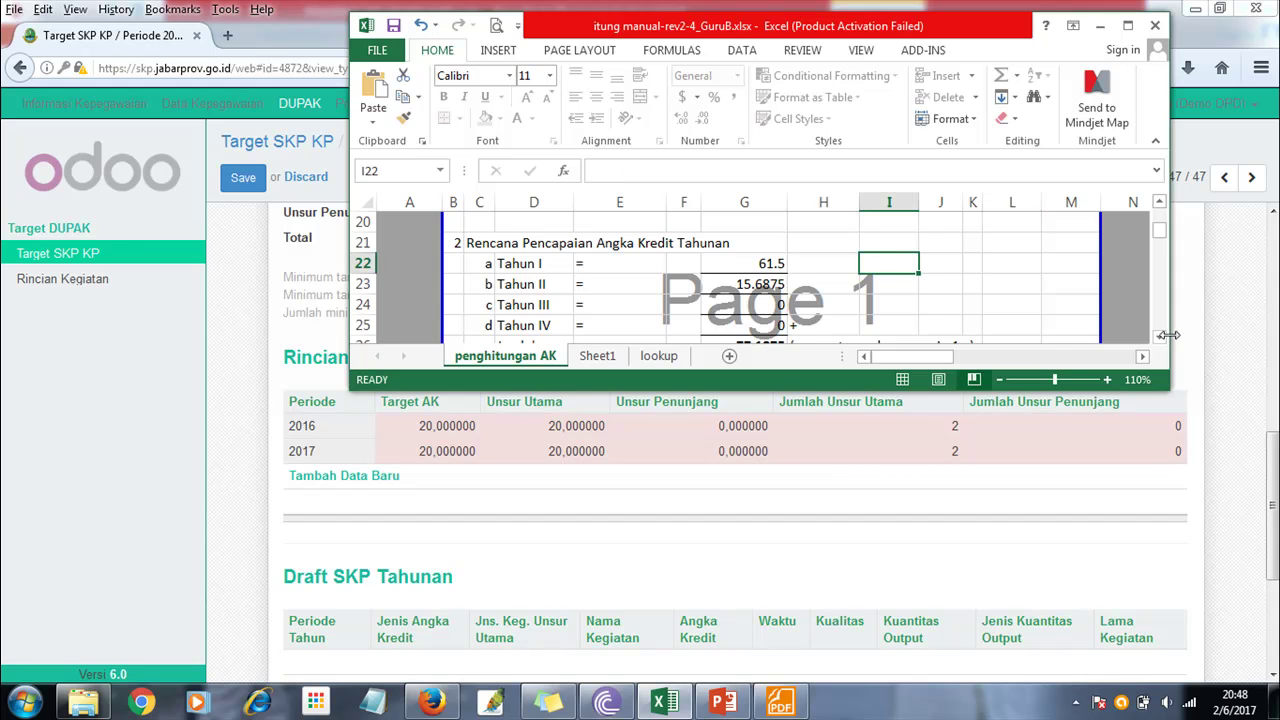
{"action": "left_click_drag", "start_coordinate": [1161, 340], "coordinate": [1163, 341]}
{"action": "left_click_drag", "start_coordinate": [555, 308], "coordinate": [1035, 325]}
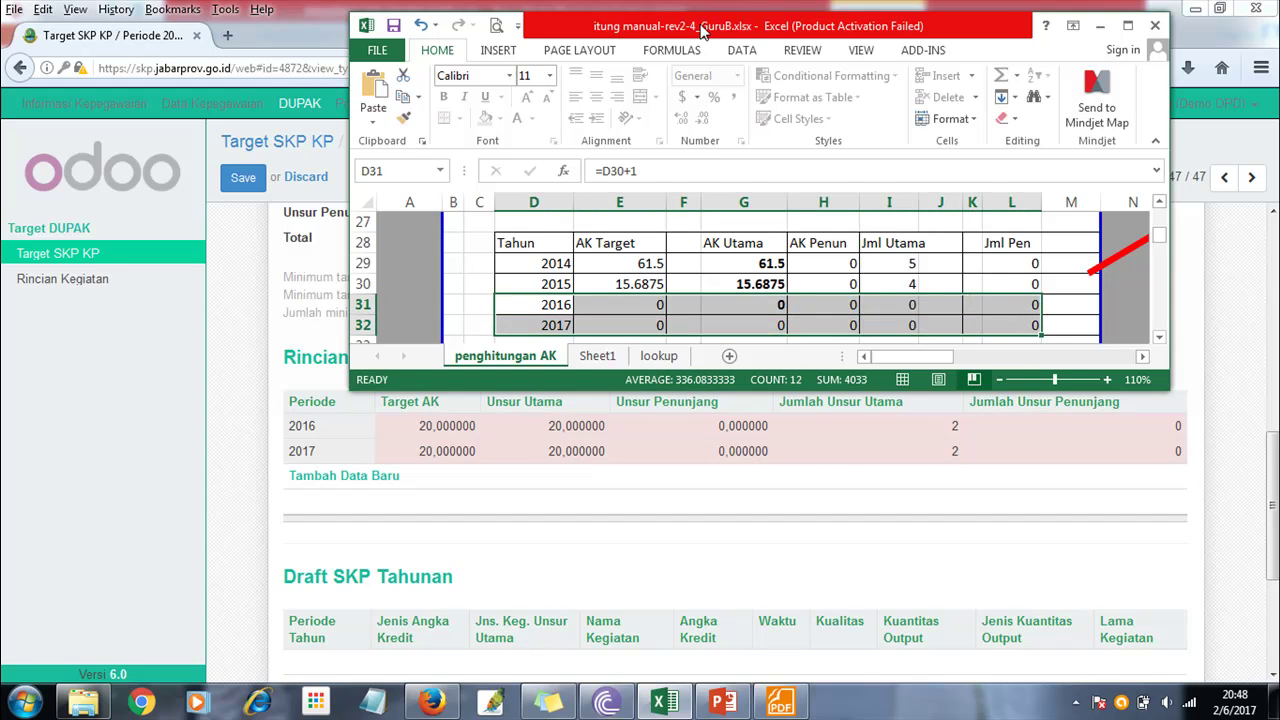
- Set Tahun Awal in cell G15 of the penghitungan AK sheet to 2016
{"action": "left_click_drag", "start_coordinate": [703, 30], "coordinate": [772, 36]}
{"action": "left_click", "coordinate": [1229, 208]}
{"action": "left_click", "coordinate": [1229, 208]}
{"action": "left_click_drag", "start_coordinate": [1229, 208], "coordinate": [1229, 208]}
{"action": "left_click", "coordinate": [830, 276]}
{"action": "left_click", "coordinate": [831, 288]}
{"action": "type", "text": "2016"}
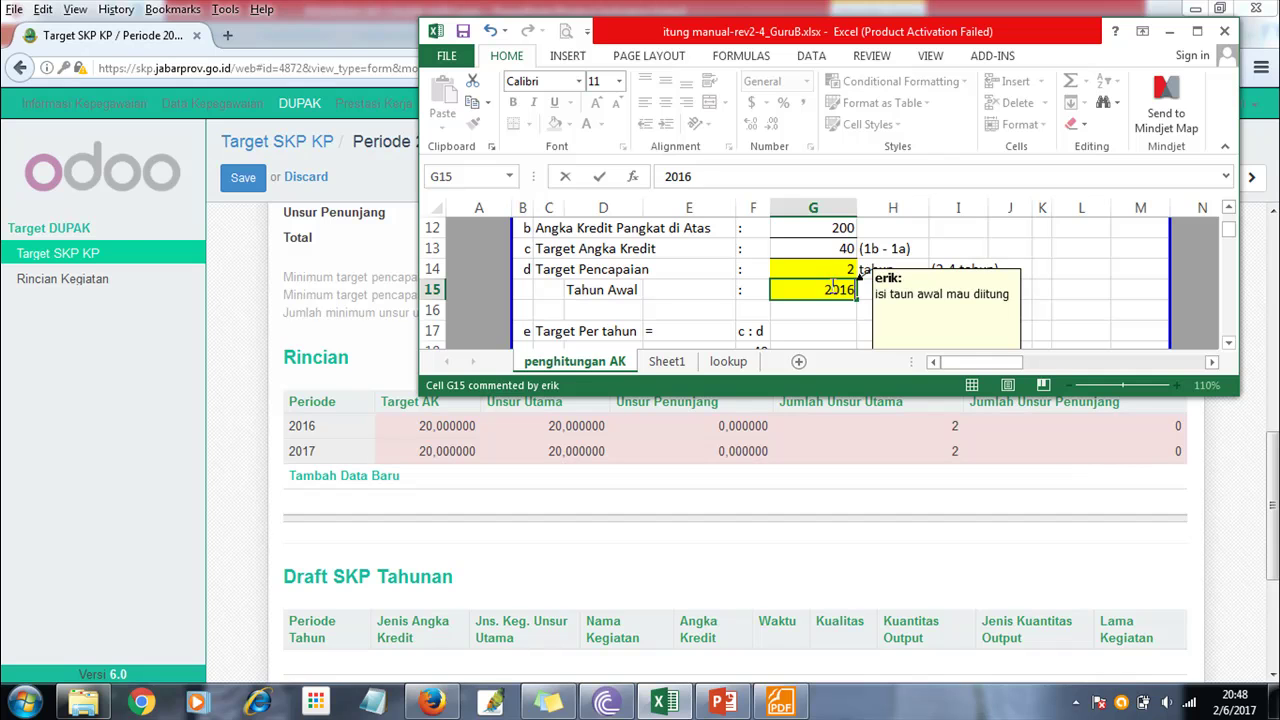
{"action": "key", "text": "Return"}
- Look up the 2016 AK Target in the workbook and set the 2016 Rincian row's Target AK to 61.5
{"action": "left_click_drag", "start_coordinate": [1229, 240], "coordinate": [1231, 244]}
{"action": "left_click", "coordinate": [710, 289]}
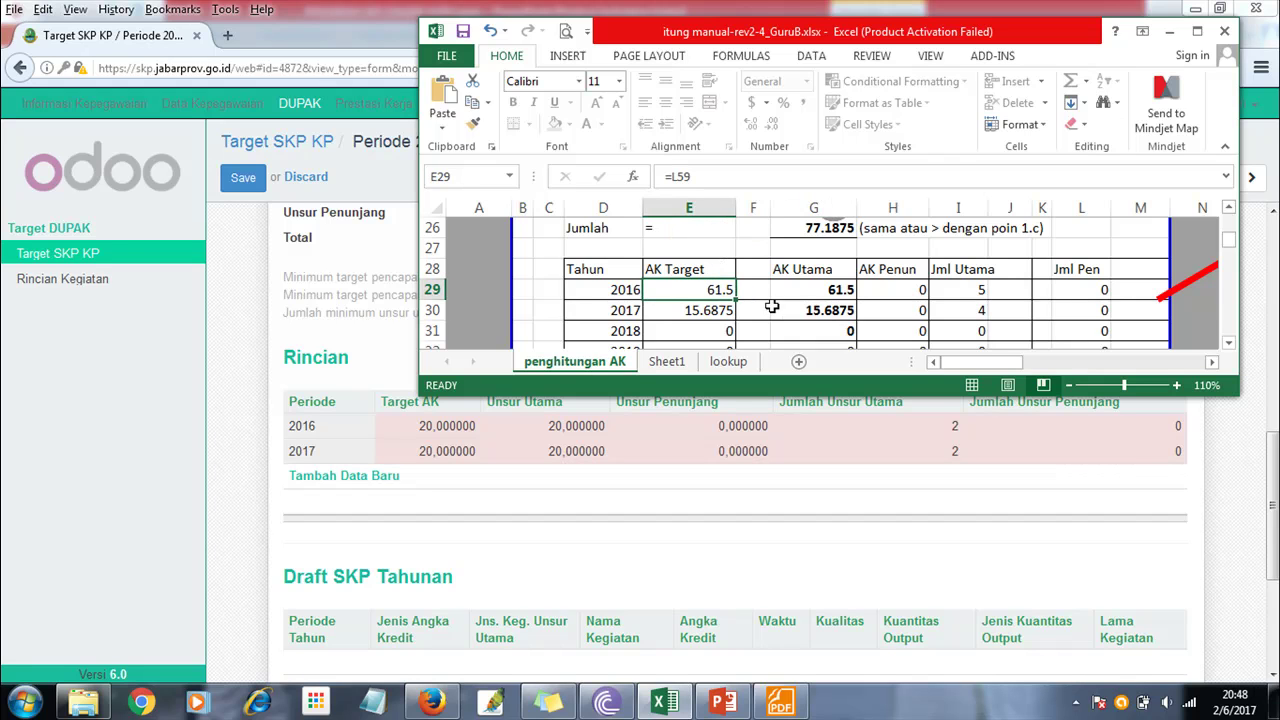
{"action": "left_click_drag", "start_coordinate": [677, 284], "coordinate": [757, 289]}
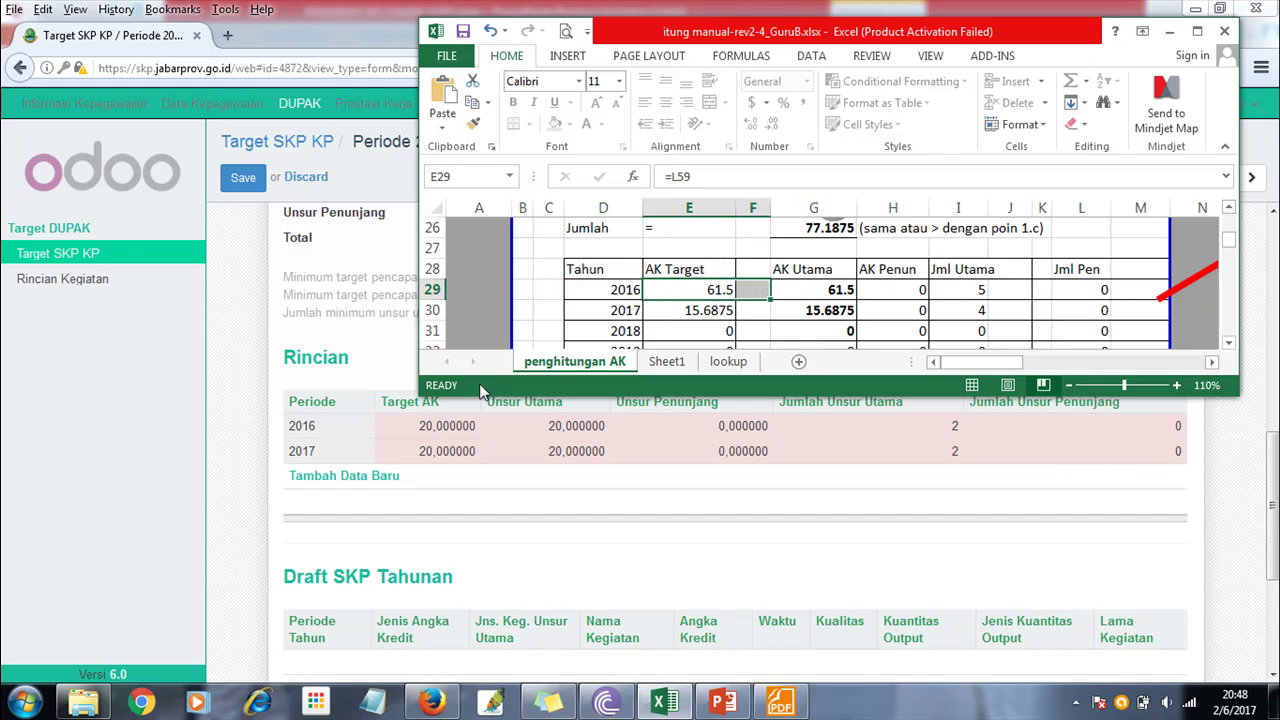
{"action": "left_click", "coordinate": [447, 430]}
{"action": "double_click", "coordinate": [447, 426]}
{"action": "triple_click", "coordinate": [430, 426]}
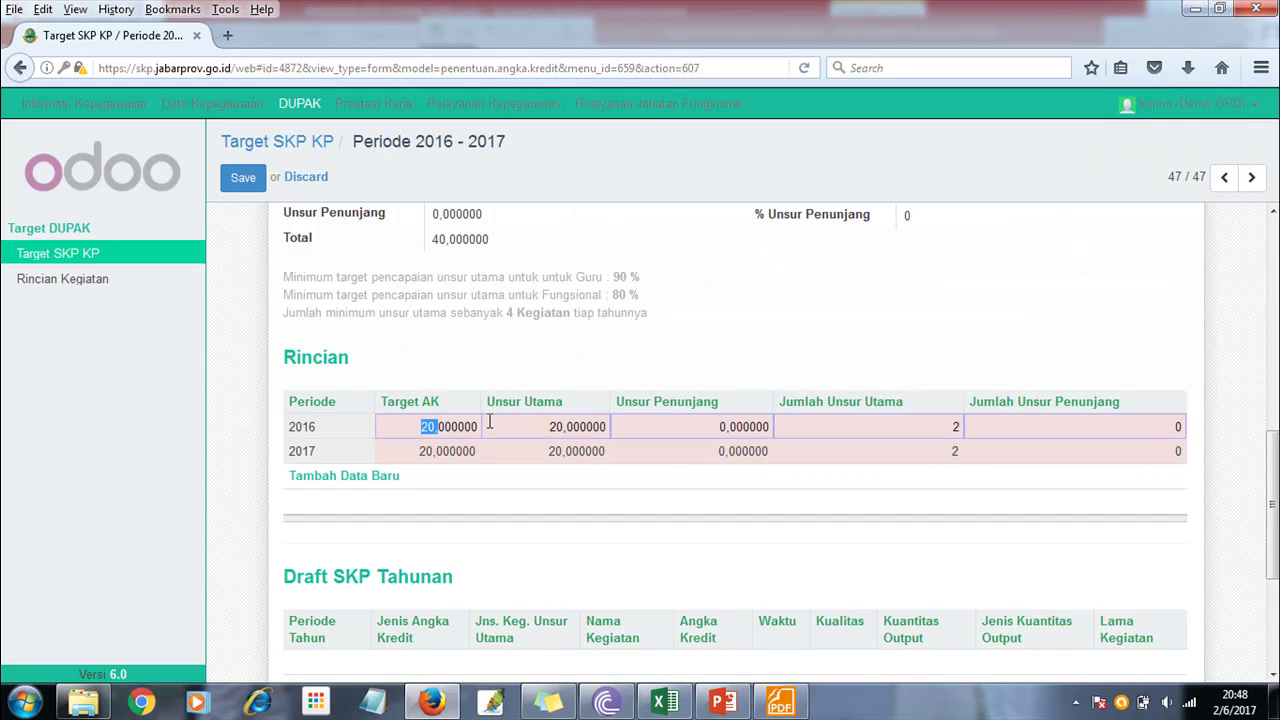
{"action": "type", "text": "61.5"}
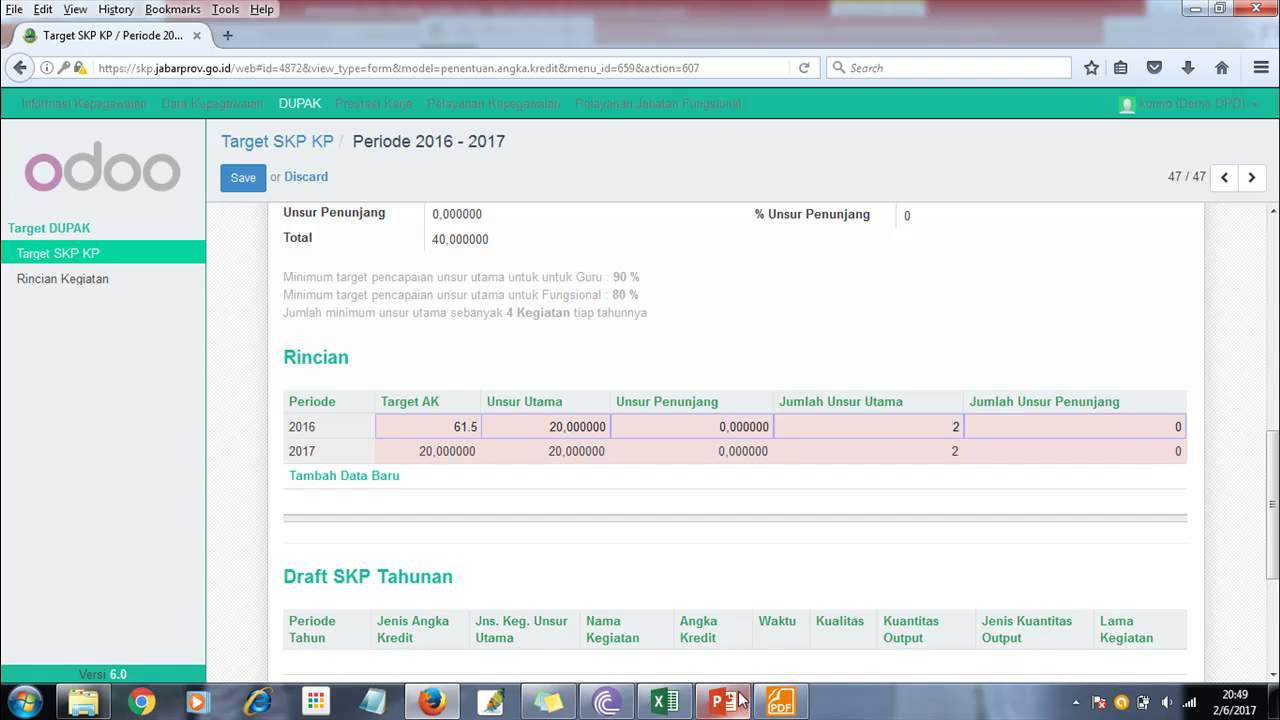
- Set the Unsur Utama of the 2016 Rincian row to 61,5
{"action": "left_click", "coordinate": [663, 702]}
{"action": "left_click", "coordinate": [660, 702]}
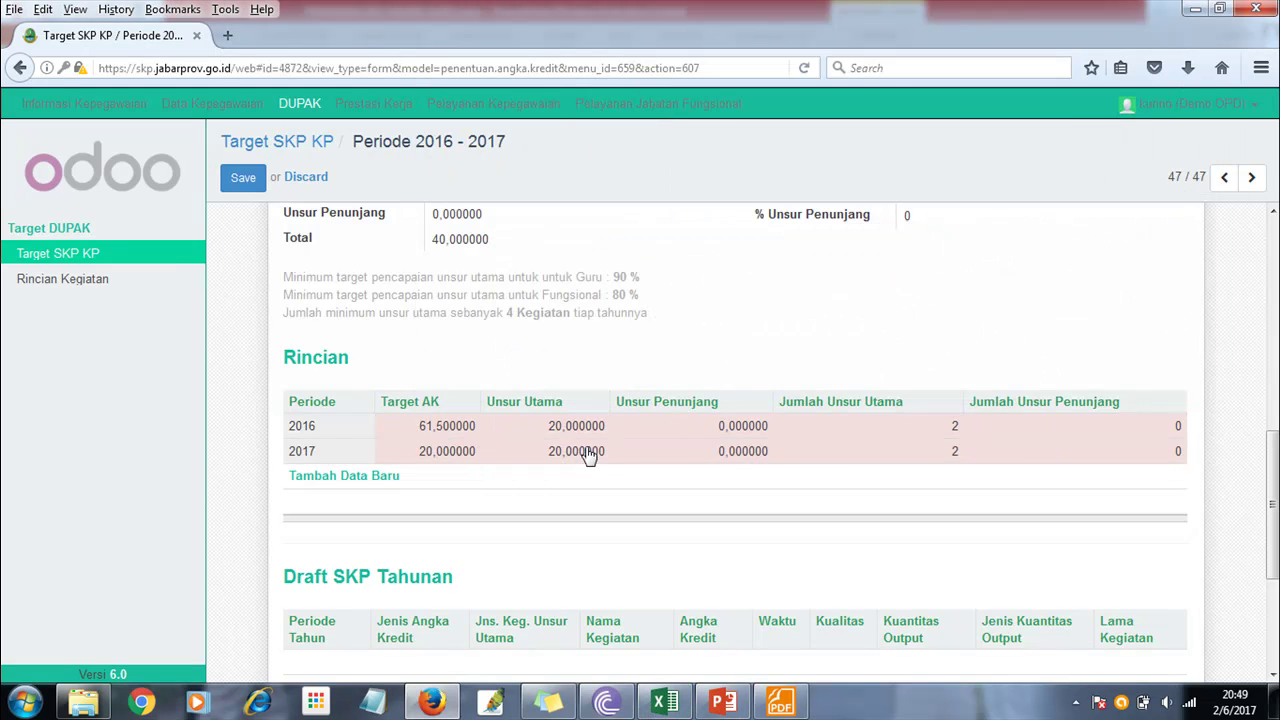
{"action": "left_click", "coordinate": [568, 428]}
{"action": "left_click_drag", "start_coordinate": [542, 424], "coordinate": [546, 426]}
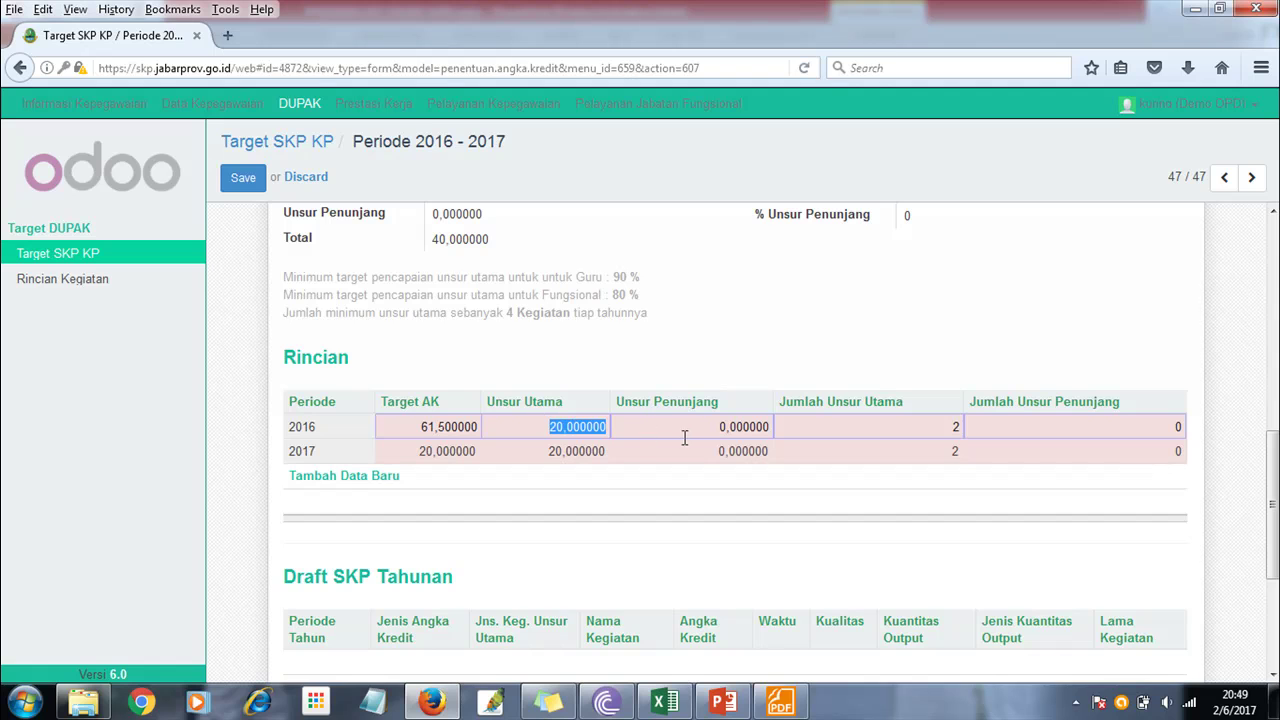
{"action": "type", "text": "61,5"}
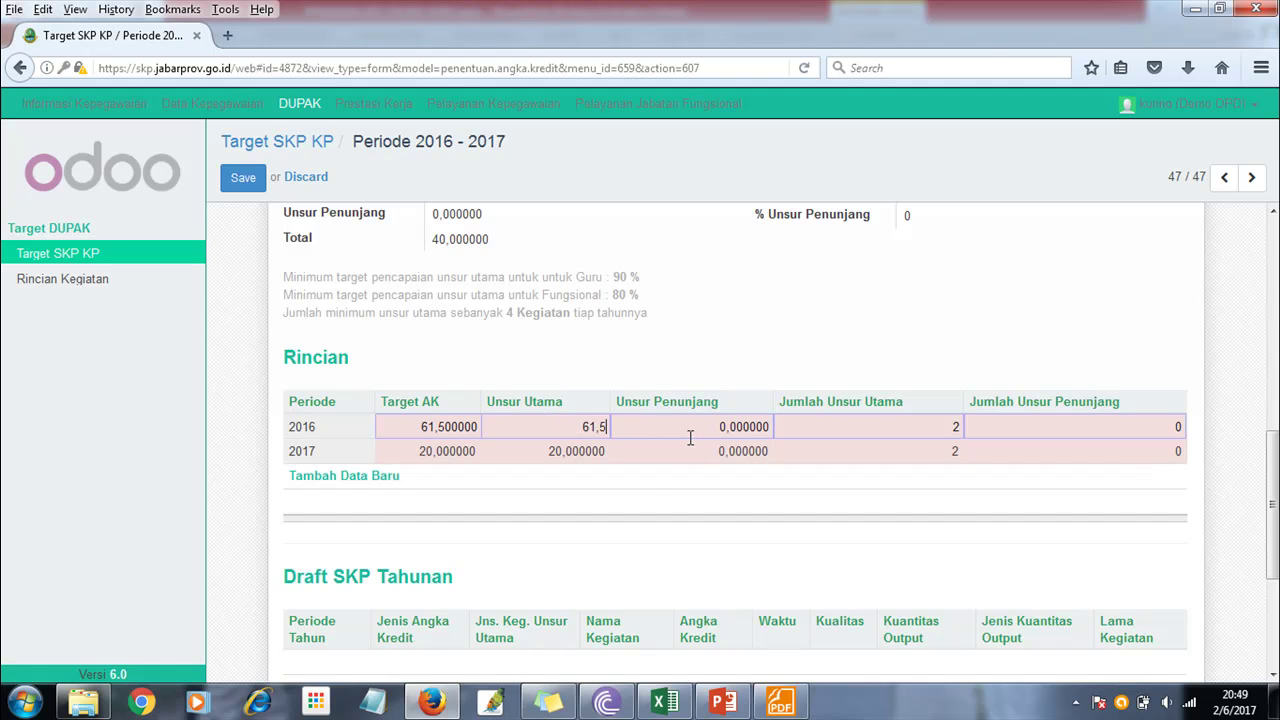
- Look up the 2017 AK Target in the workbook and set the 2017 Rincian row's Target AK to 15,6875
{"action": "left_click", "coordinate": [443, 451]}
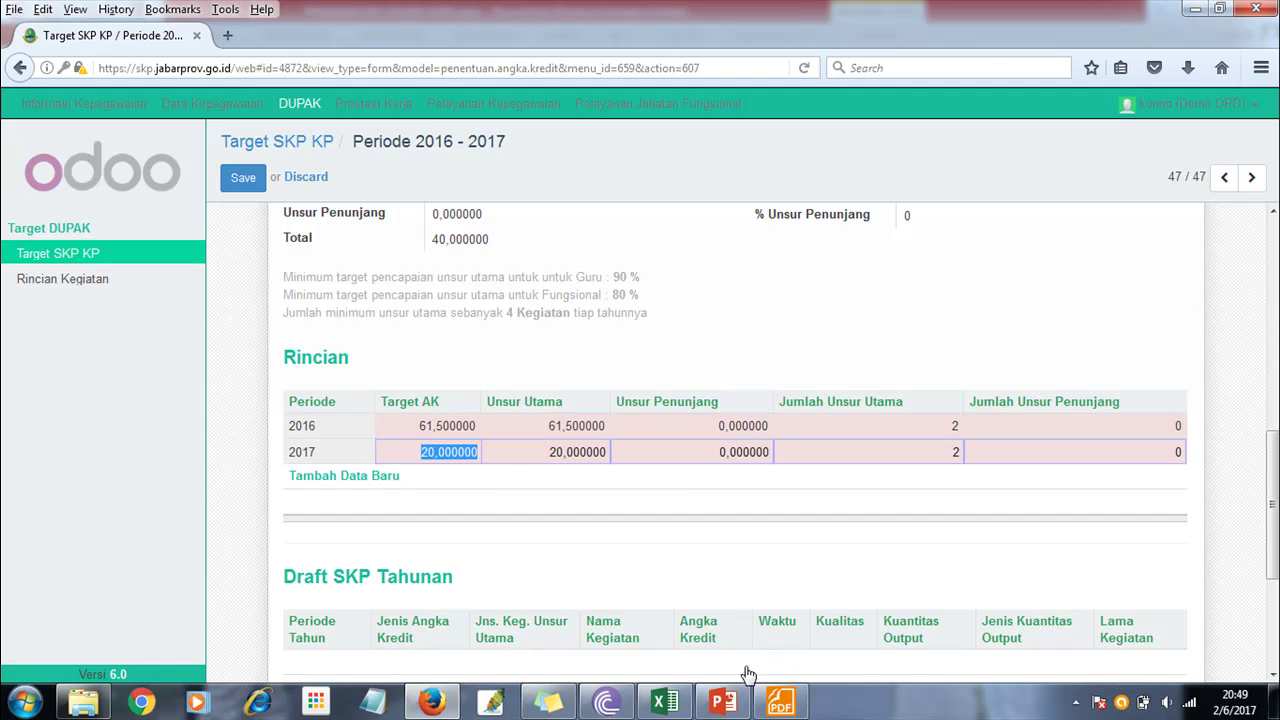
{"action": "left_click", "coordinate": [668, 702]}
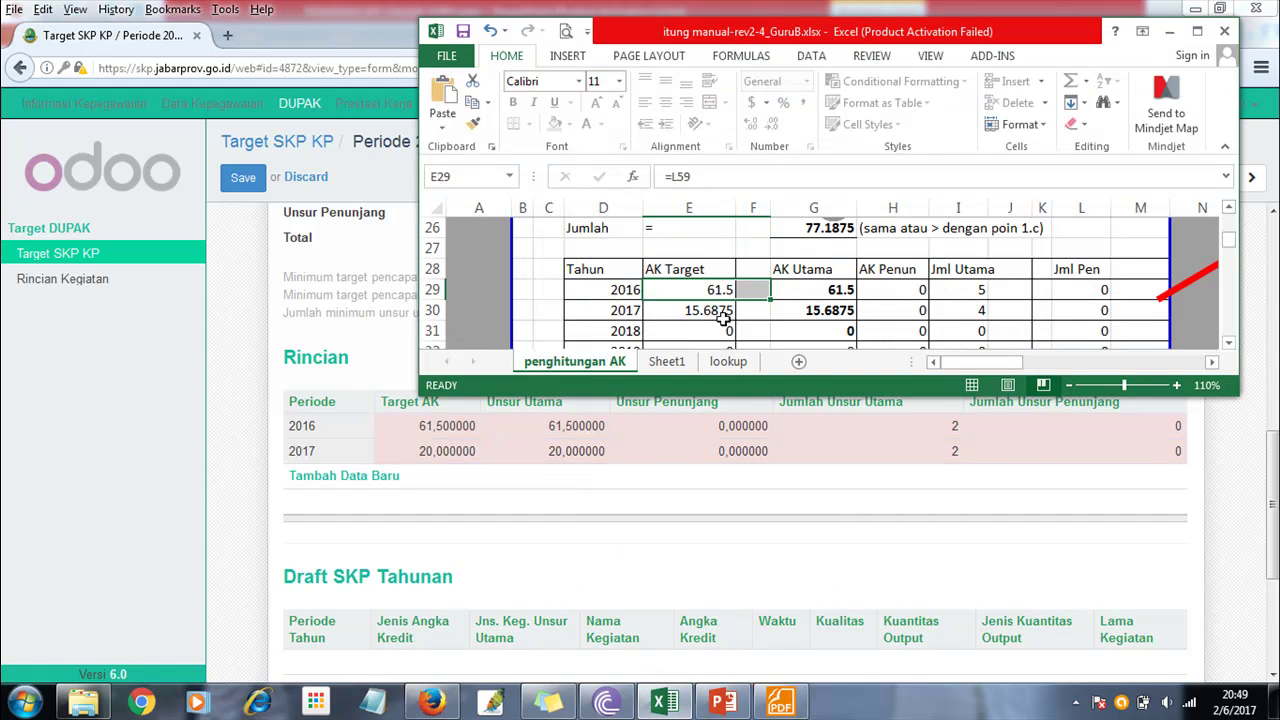
{"action": "left_click", "coordinate": [724, 316]}
{"action": "left_click", "coordinate": [432, 451]}
{"action": "double_click", "coordinate": [432, 451]}
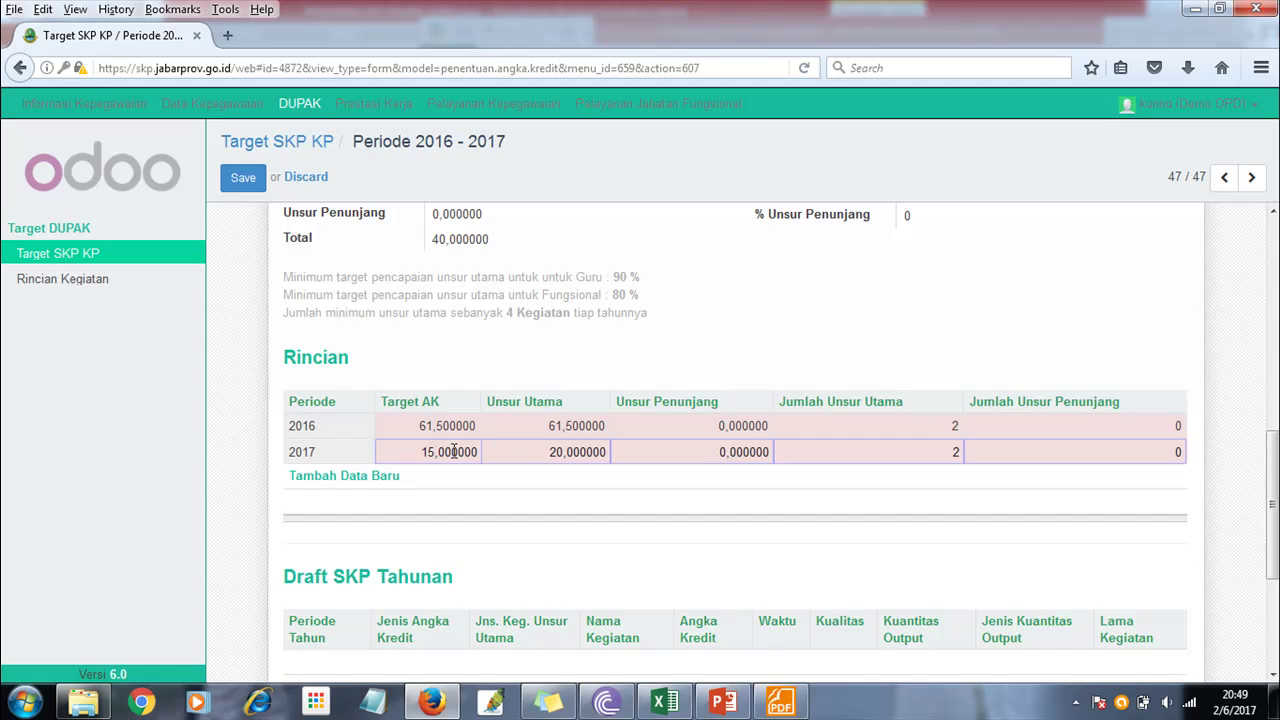
{"action": "left_click_drag", "start_coordinate": [438, 453], "coordinate": [530, 462]}
{"action": "type", "text": "6875"}
- Set the Unsur Utama of the 2017 Rincian row to 15,6875
{"action": "left_click_drag", "start_coordinate": [553, 452], "coordinate": [651, 443]}
{"action": "type", "text": "1"}
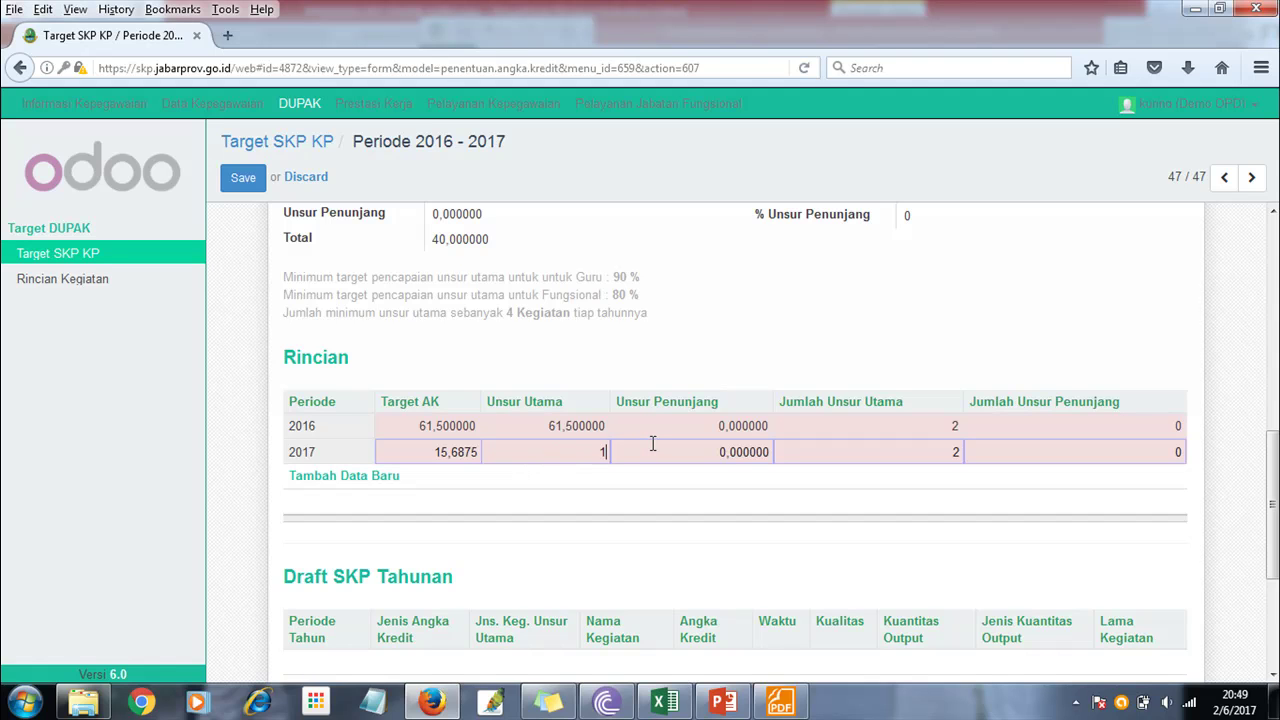
{"action": "type", "text": "5,6875"}
- Check the workbook's AK Penunjang and Jml Utama columns and set the 2016 Rincian row's Jumlah Unsur Utama to 5
{"action": "left_click", "coordinate": [702, 428]}
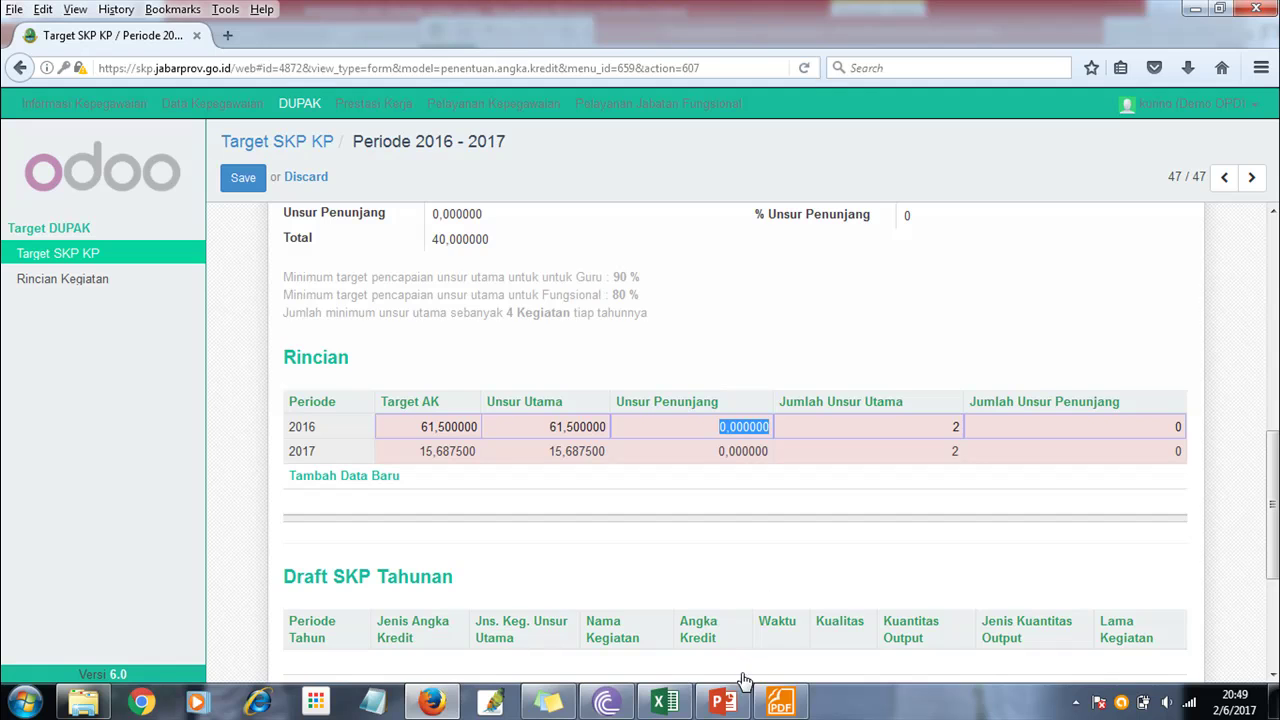
{"action": "left_click", "coordinate": [666, 703]}
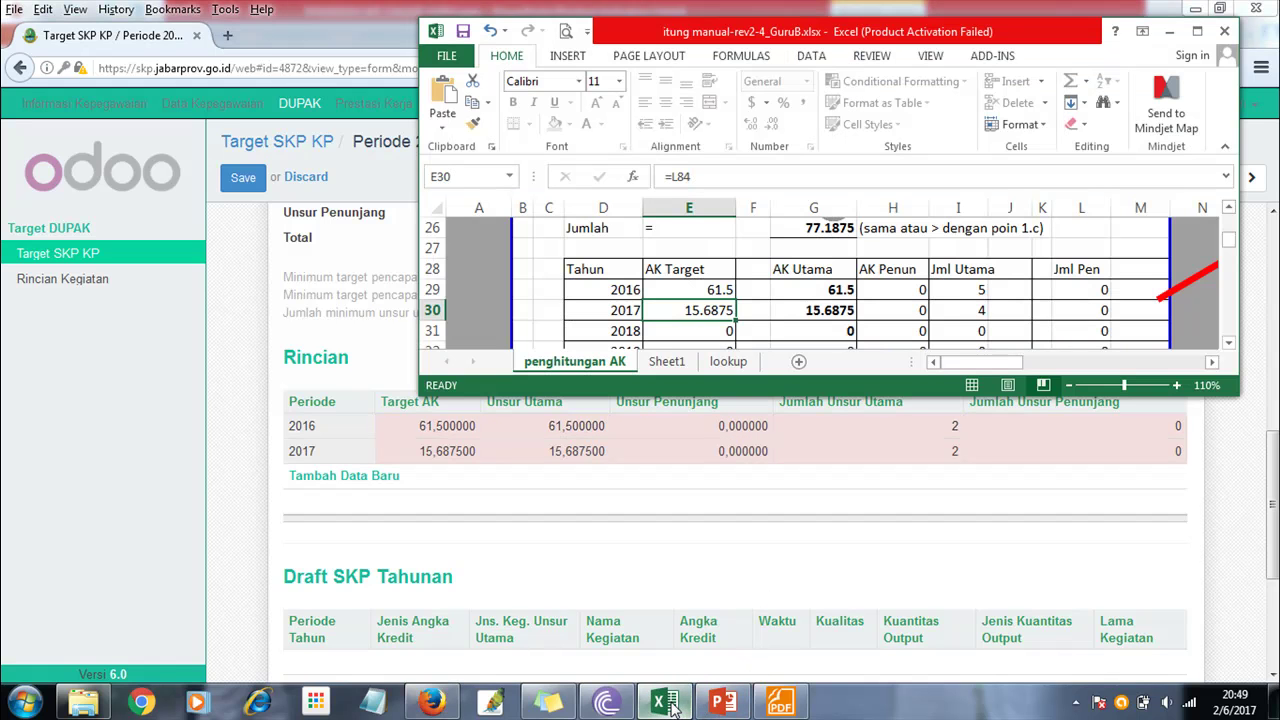
{"action": "left_click", "coordinate": [911, 292]}
{"action": "left_click", "coordinate": [907, 311]}
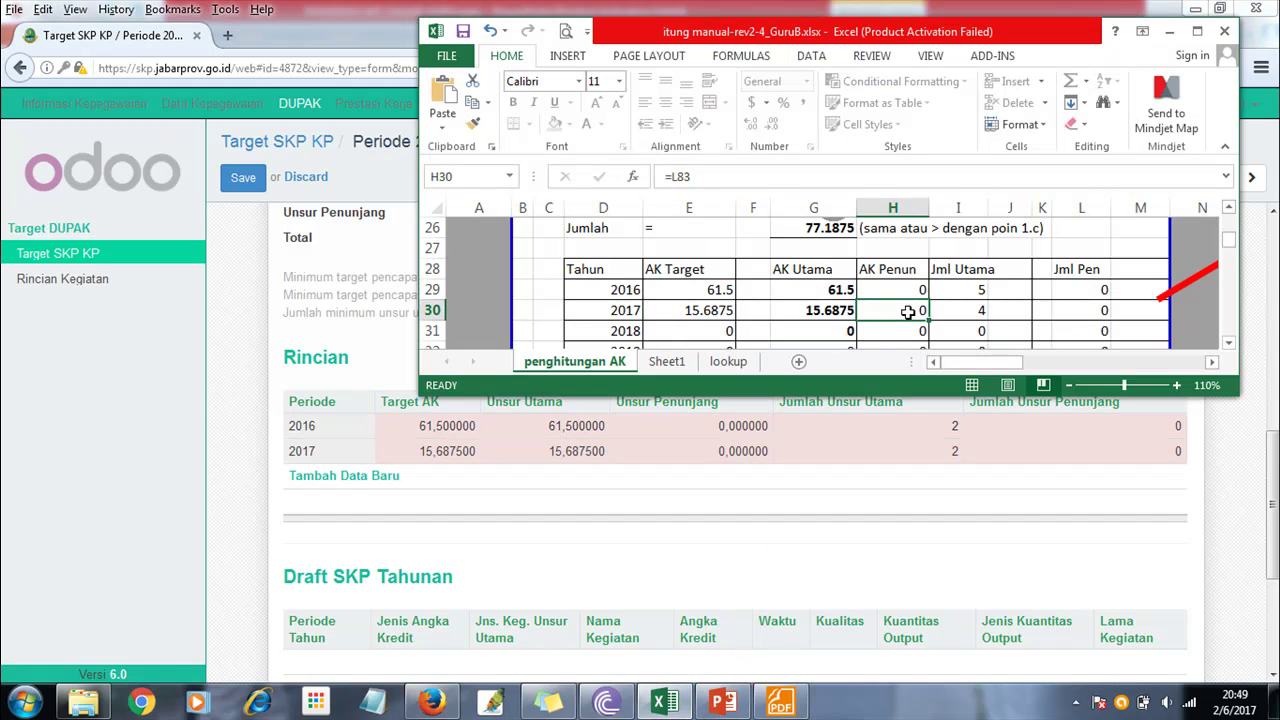
{"action": "left_click", "coordinate": [975, 291]}
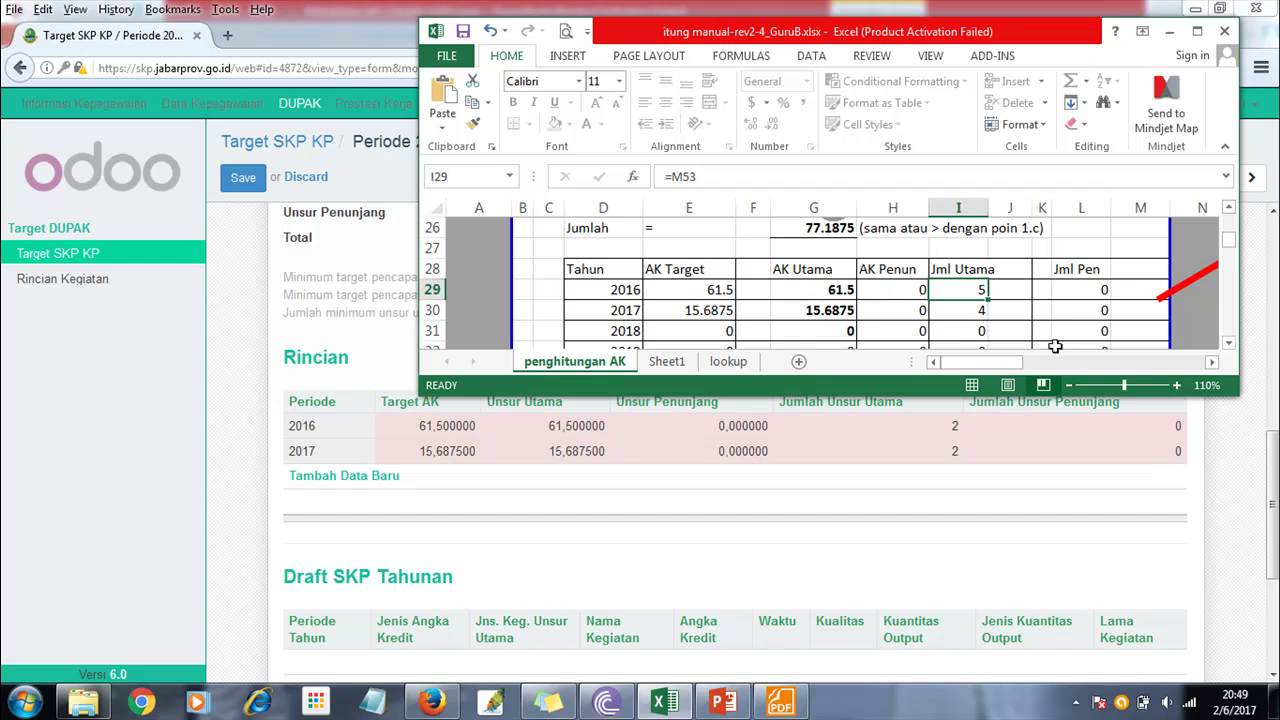
{"action": "left_click", "coordinate": [977, 311]}
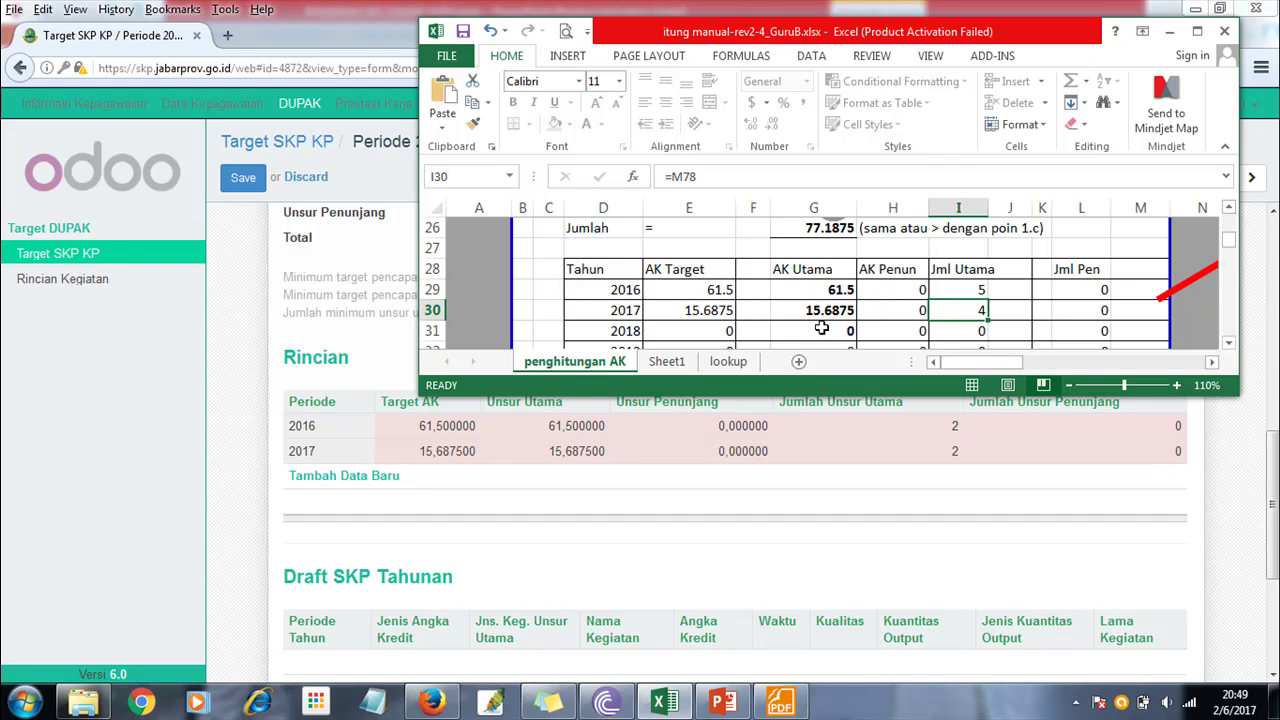
{"action": "left_click", "coordinate": [818, 426]}
{"action": "type", "text": "5"}
- Recheck Jml Utama for 2017 in the workbook and set the 2017 Rincian row's Jumlah Unsur Utama to 4
{"action": "left_click", "coordinate": [950, 455]}
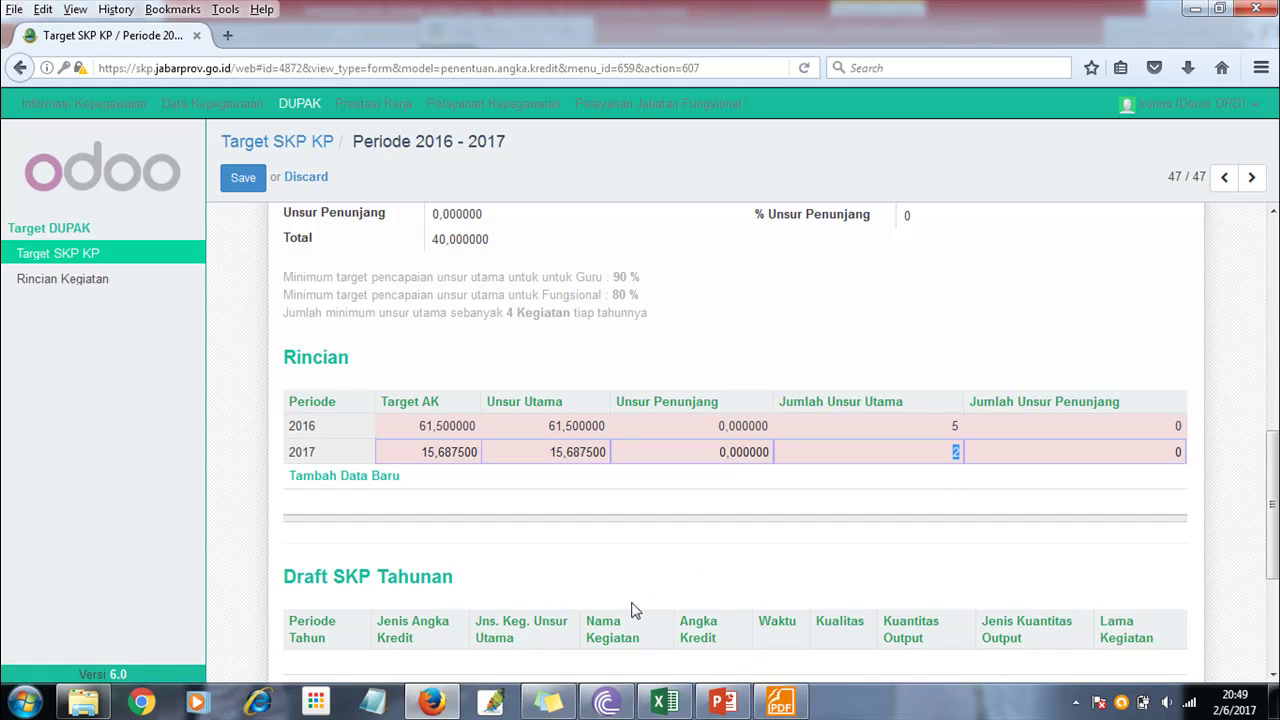
{"action": "left_click", "coordinate": [665, 703]}
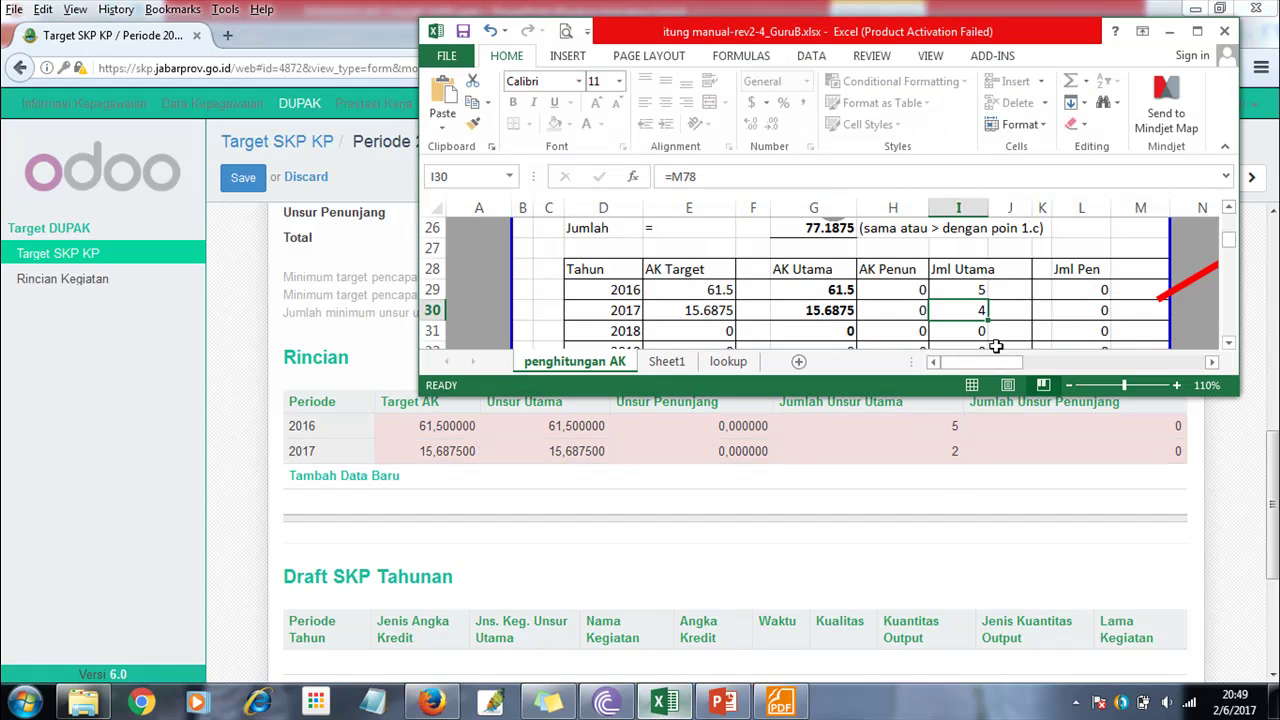
{"action": "left_click", "coordinate": [952, 462]}
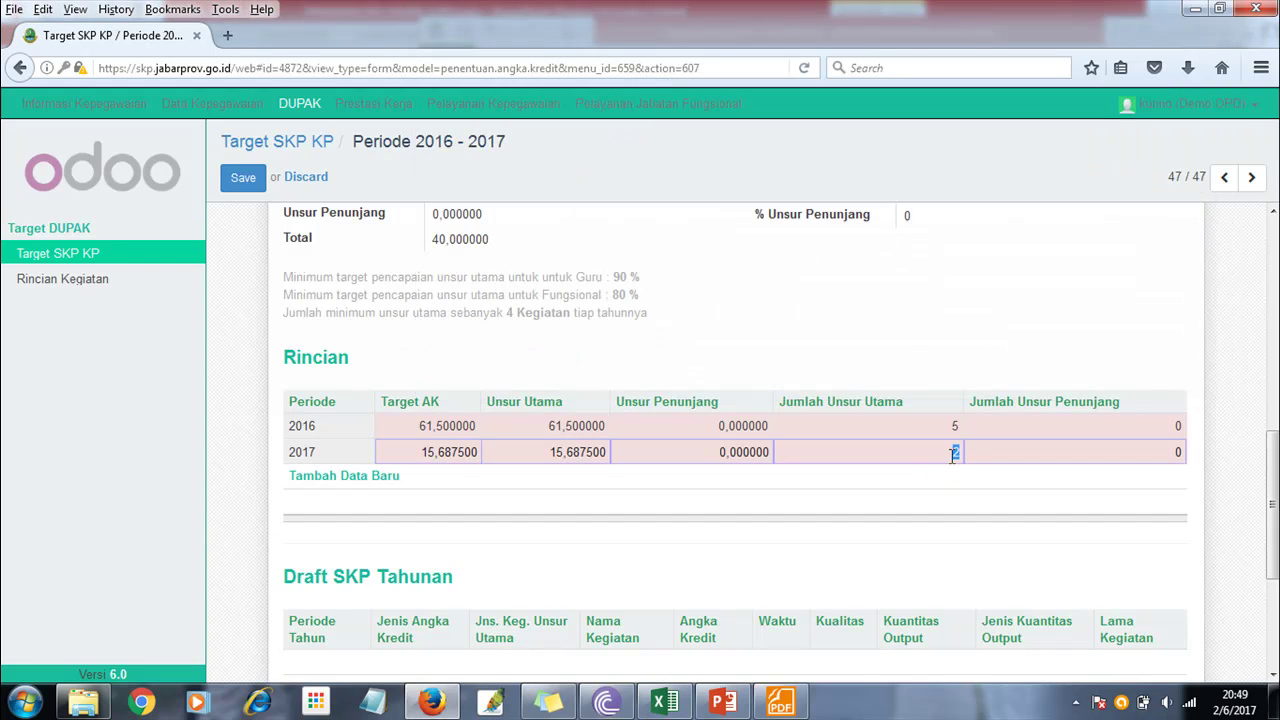
{"action": "type", "text": "4"}
- Examine the Target AK and Jml Keg of Pendidikan, Pembelajaran and Mengikuti diklat fungsional in the Excel workbook's Tahun I table
{"action": "left_click", "coordinate": [665, 703]}
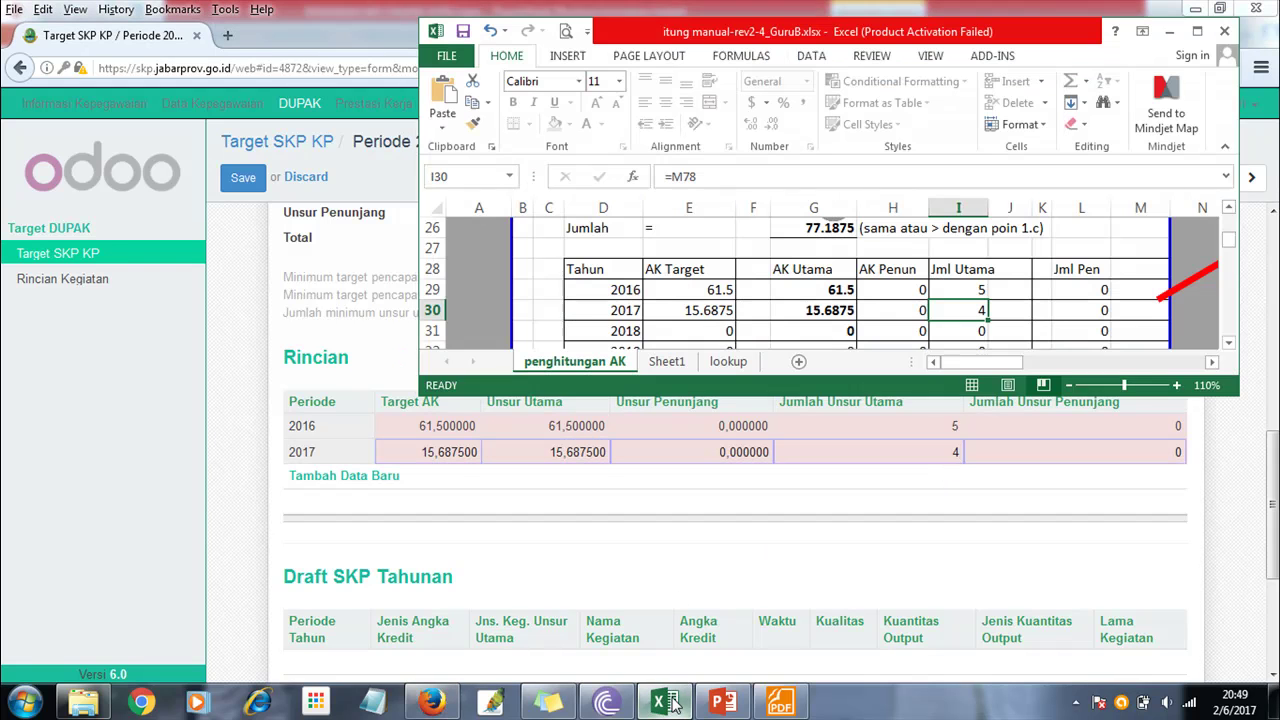
{"action": "left_click", "coordinate": [1046, 316]}
{"action": "left_click_drag", "start_coordinate": [1231, 347], "coordinate": [1231, 347]}
{"action": "left_click", "coordinate": [1203, 38]}
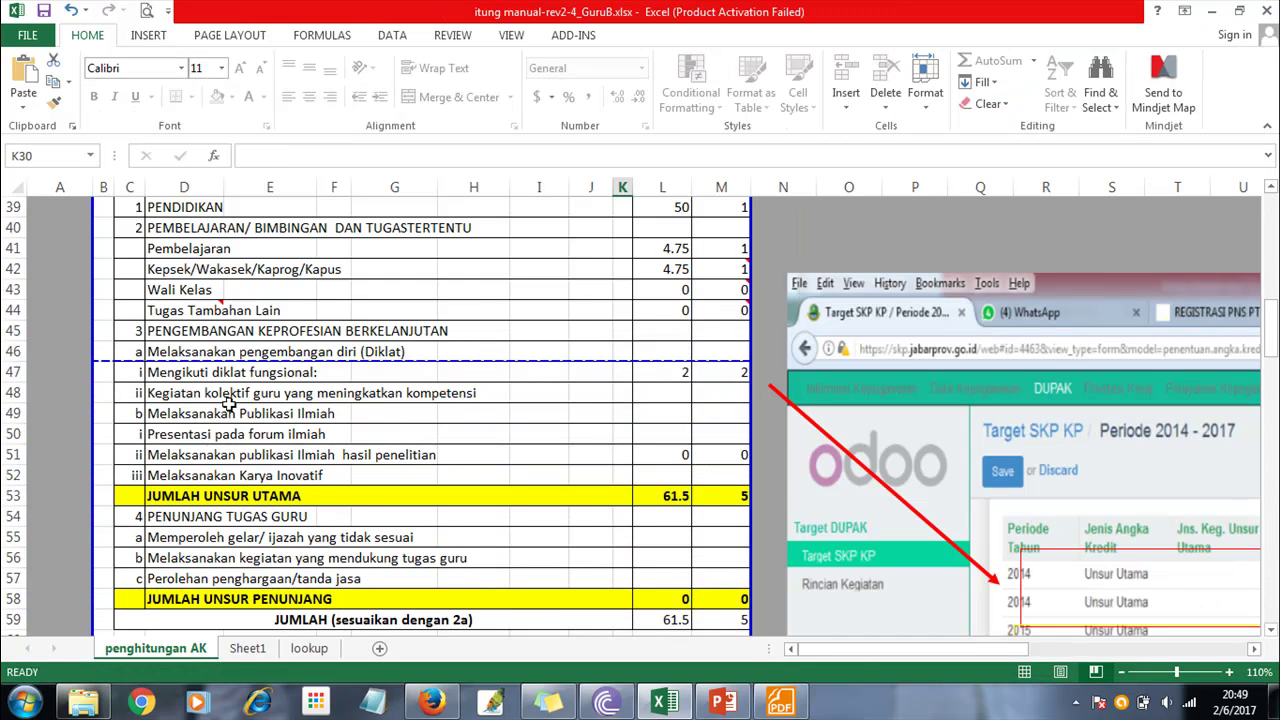
{"action": "left_click_drag", "start_coordinate": [643, 207], "coordinate": [712, 210]}
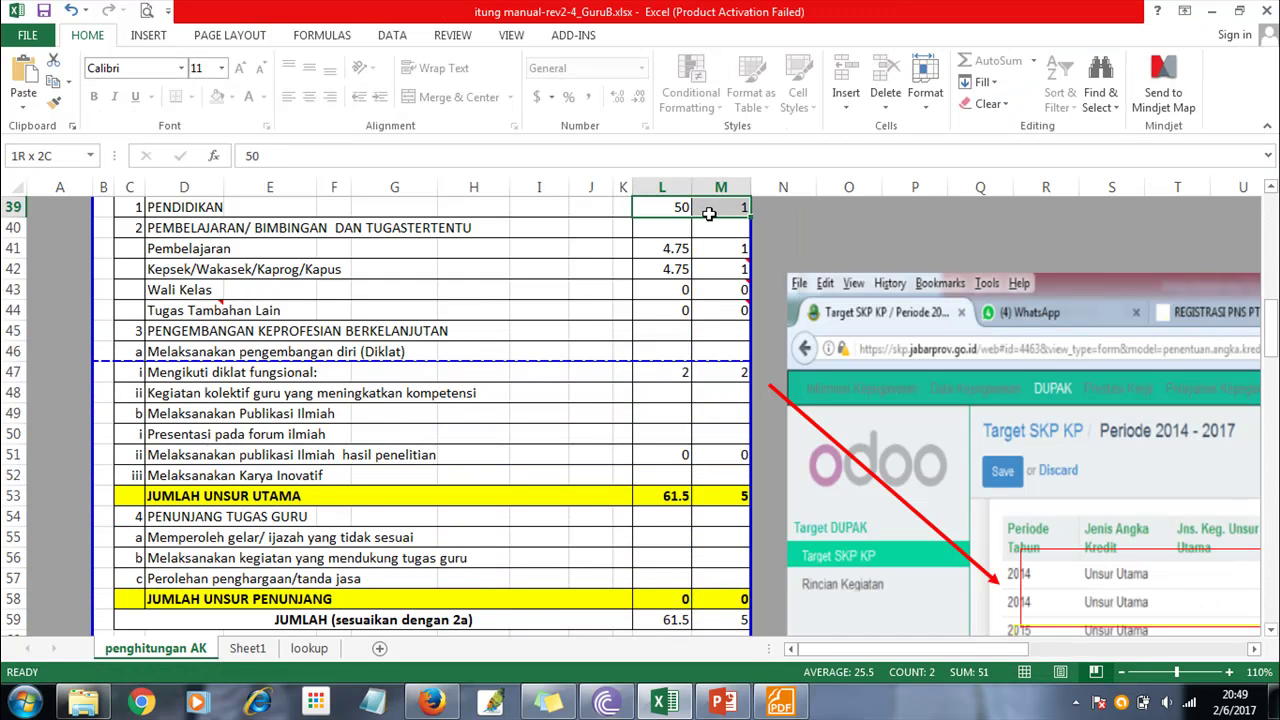
{"action": "left_click_drag", "start_coordinate": [560, 249], "coordinate": [709, 250]}
{"action": "left_click_drag", "start_coordinate": [643, 371], "coordinate": [719, 371]}
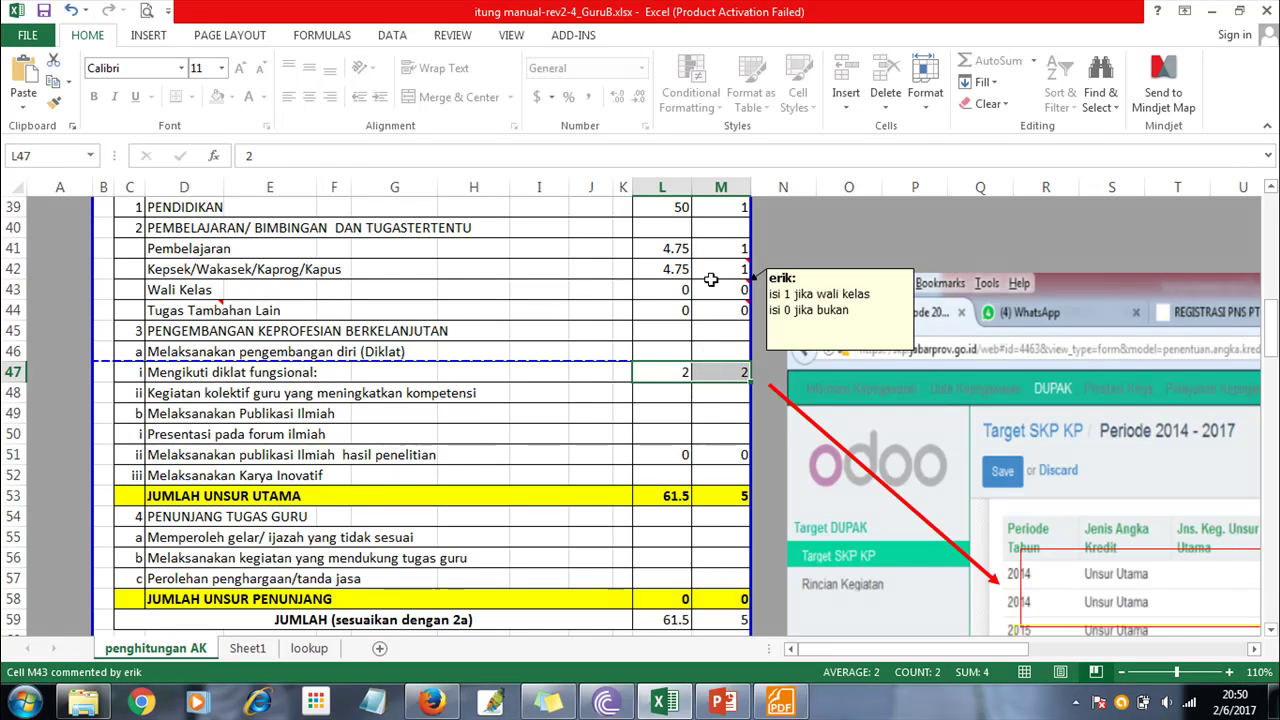
{"action": "left_click", "coordinate": [686, 250]}
{"action": "left_click", "coordinate": [688, 208]}
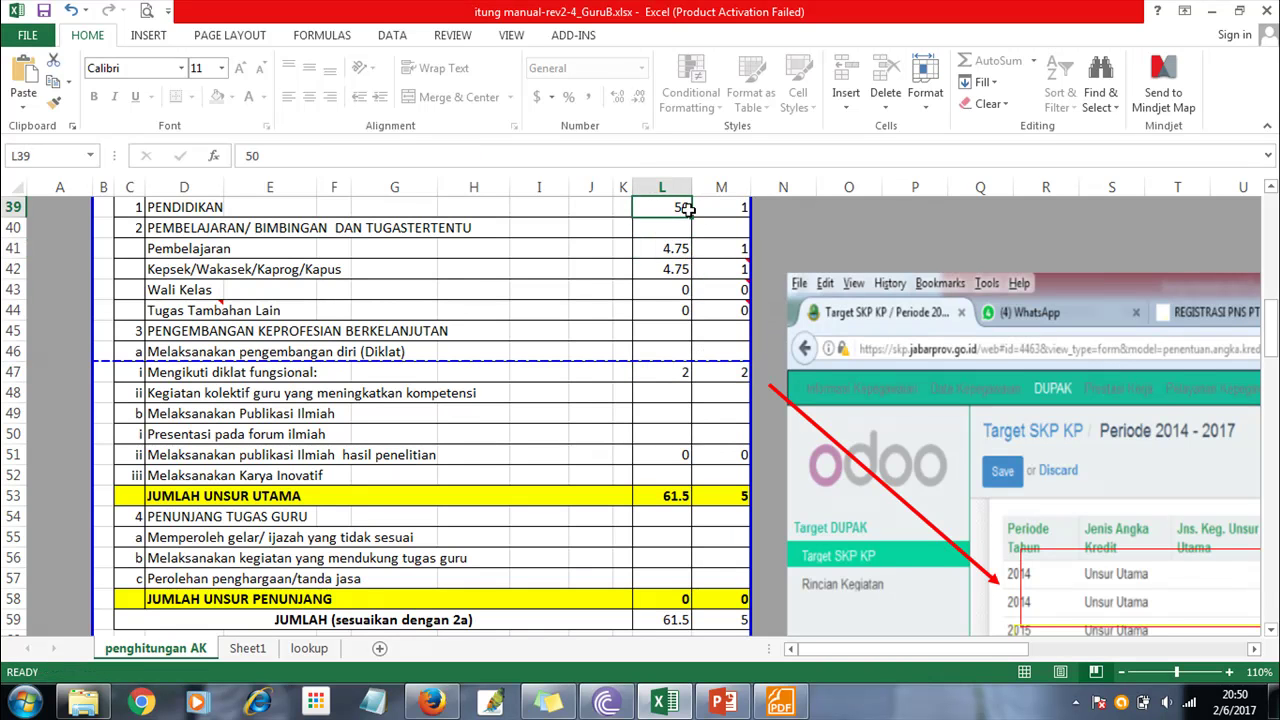
{"action": "left_click_drag", "start_coordinate": [1273, 350], "coordinate": [1273, 342]}
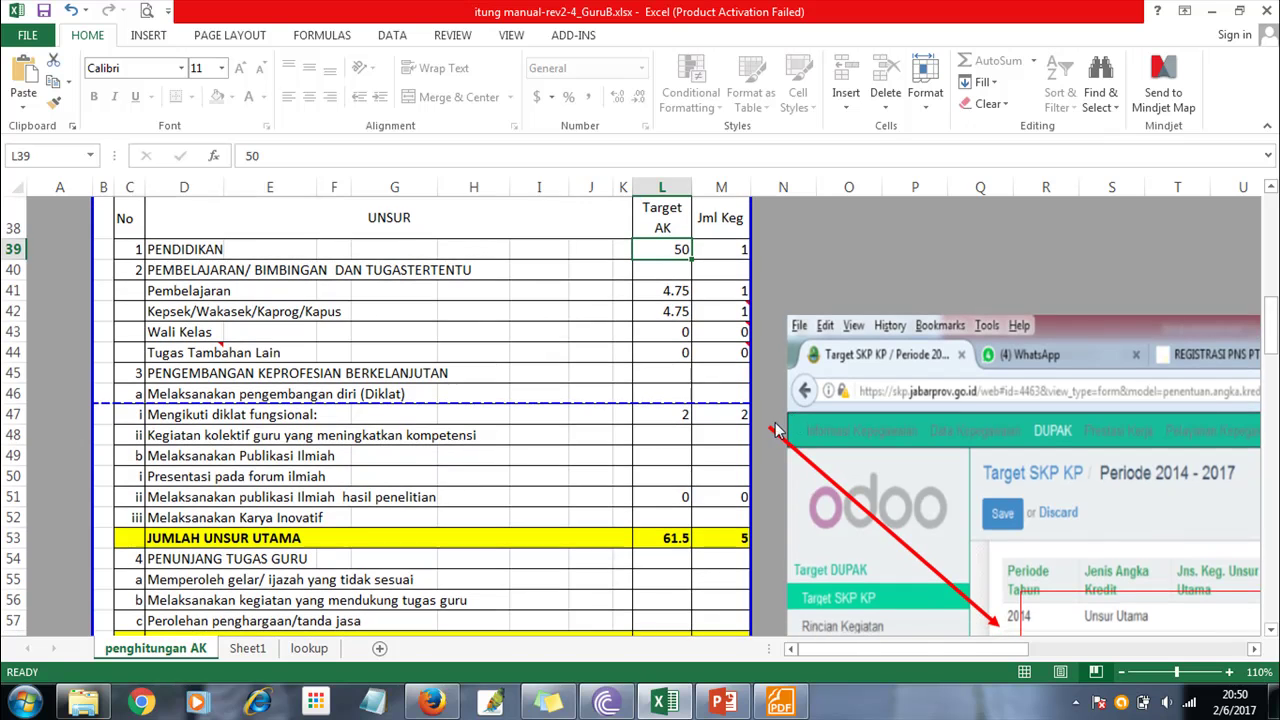
{"action": "left_click", "coordinate": [724, 418]}
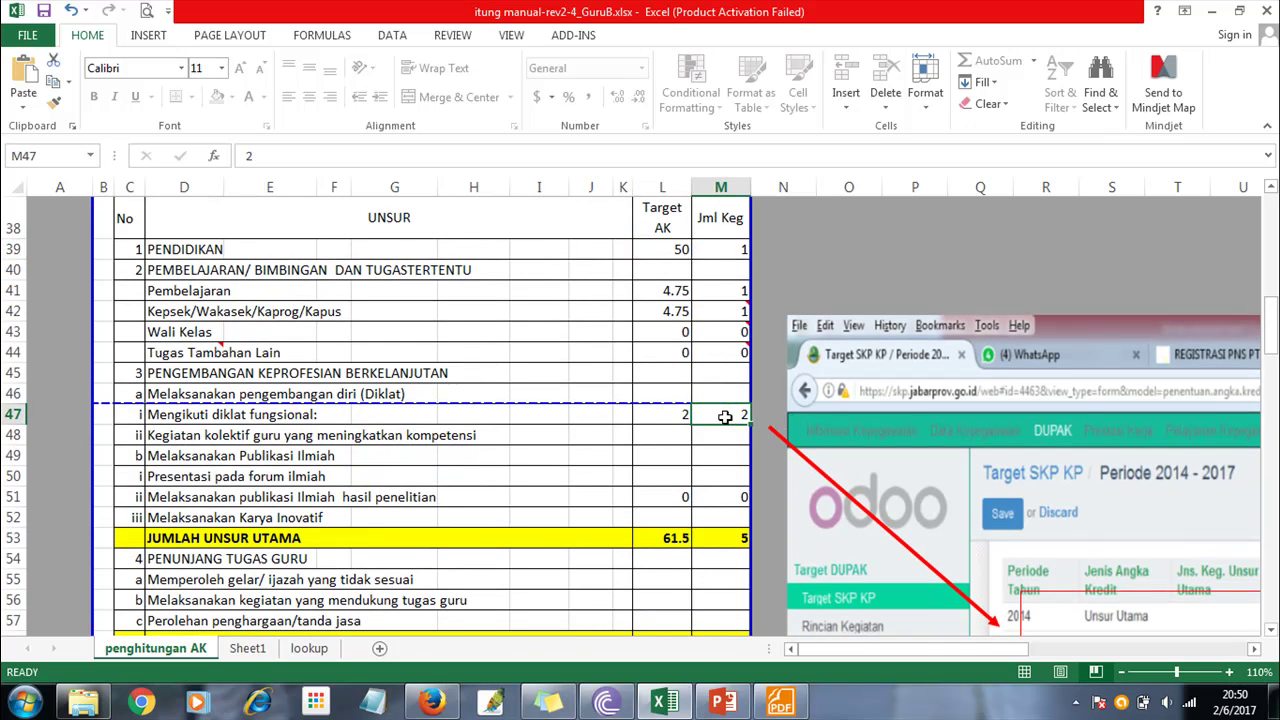
- Examine the Target AK and Jml Keg of the teaching, school-role, diklat fungsional and publication rows in the Tahun II table
{"action": "scroll", "coordinate": [663, 370], "scroll_direction": "down", "scroll_amount": 7}
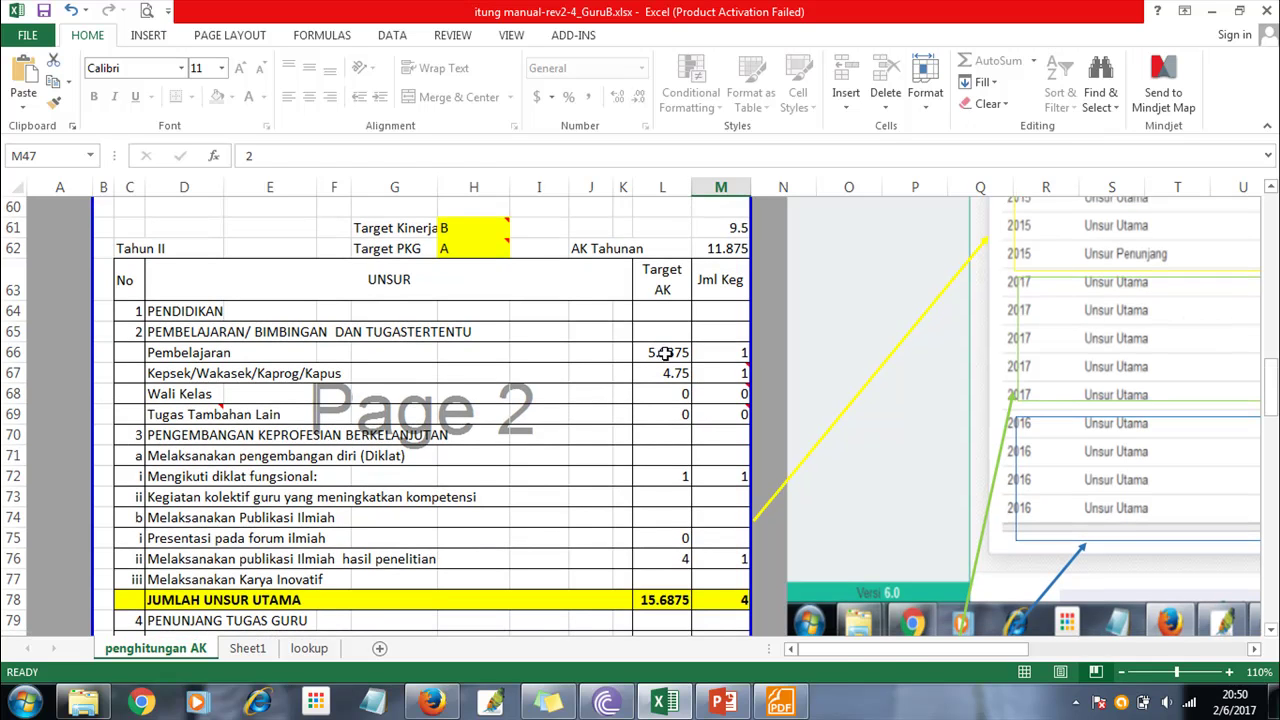
{"action": "left_click_drag", "start_coordinate": [665, 353], "coordinate": [766, 357]}
{"action": "left_click_drag", "start_coordinate": [677, 374], "coordinate": [718, 369]}
{"action": "left_click_drag", "start_coordinate": [663, 477], "coordinate": [706, 480]}
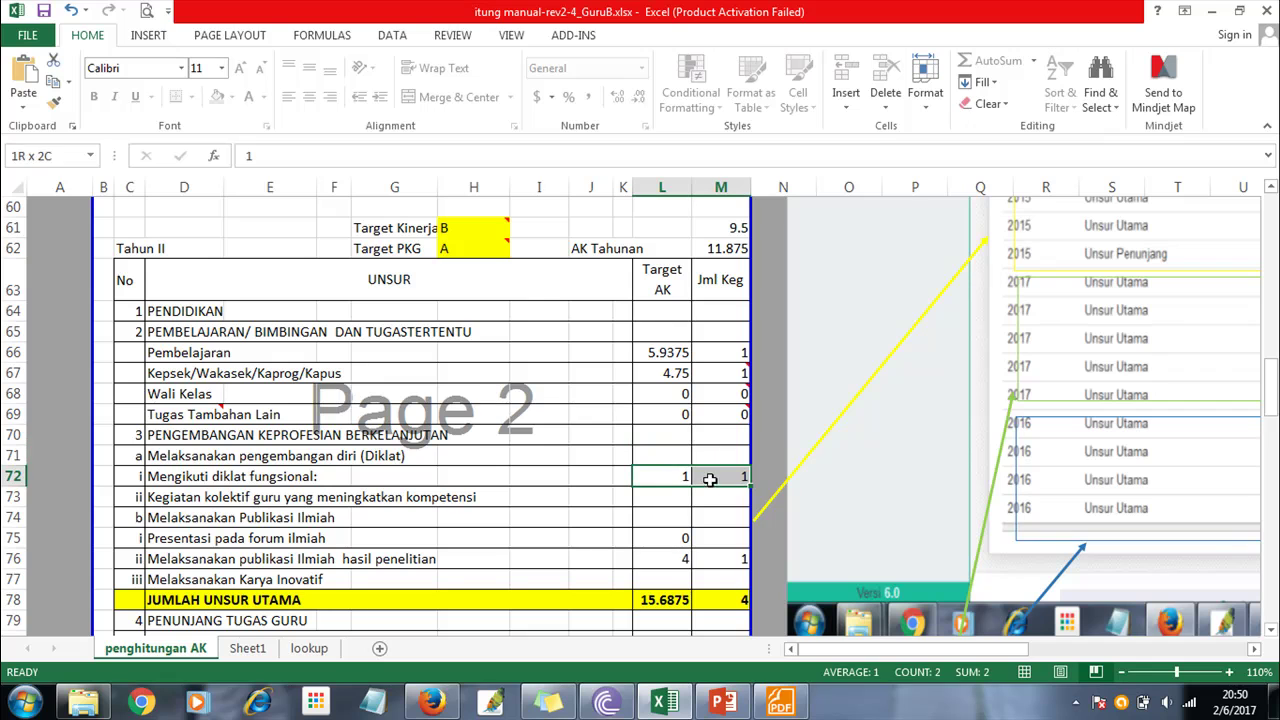
{"action": "left_click_drag", "start_coordinate": [676, 556], "coordinate": [714, 558]}
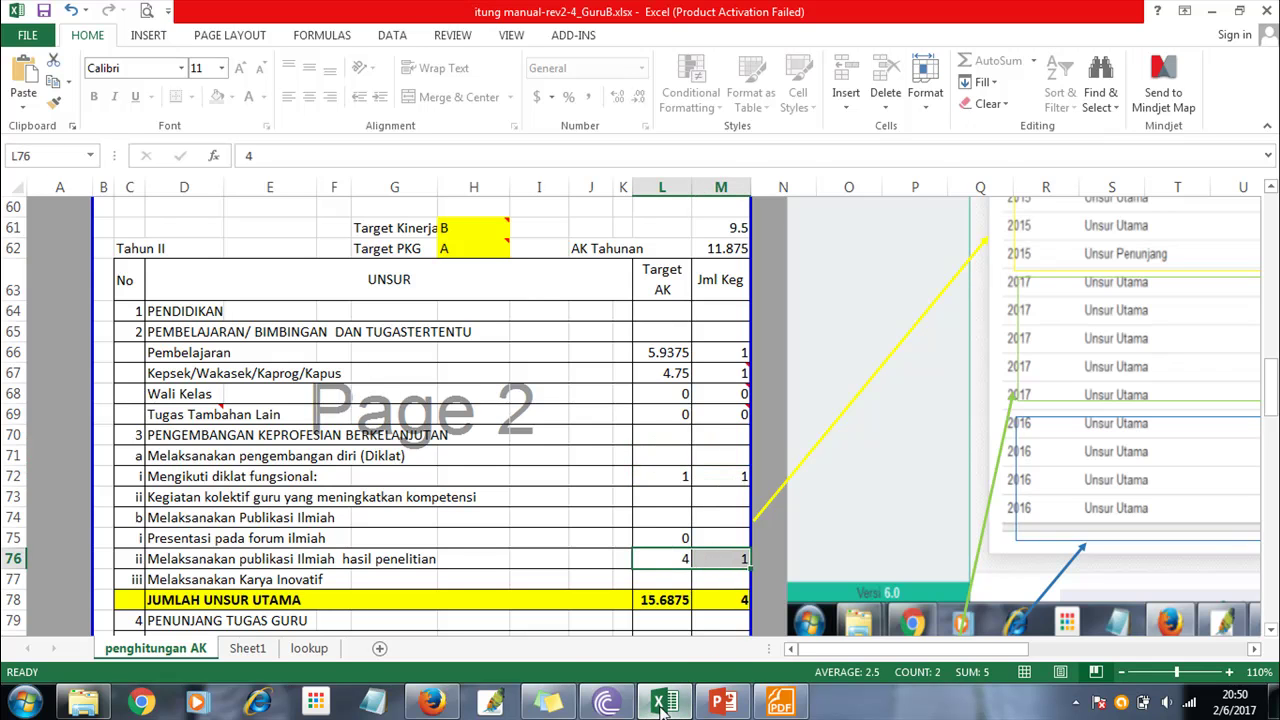
{"action": "left_click", "coordinate": [432, 703]}
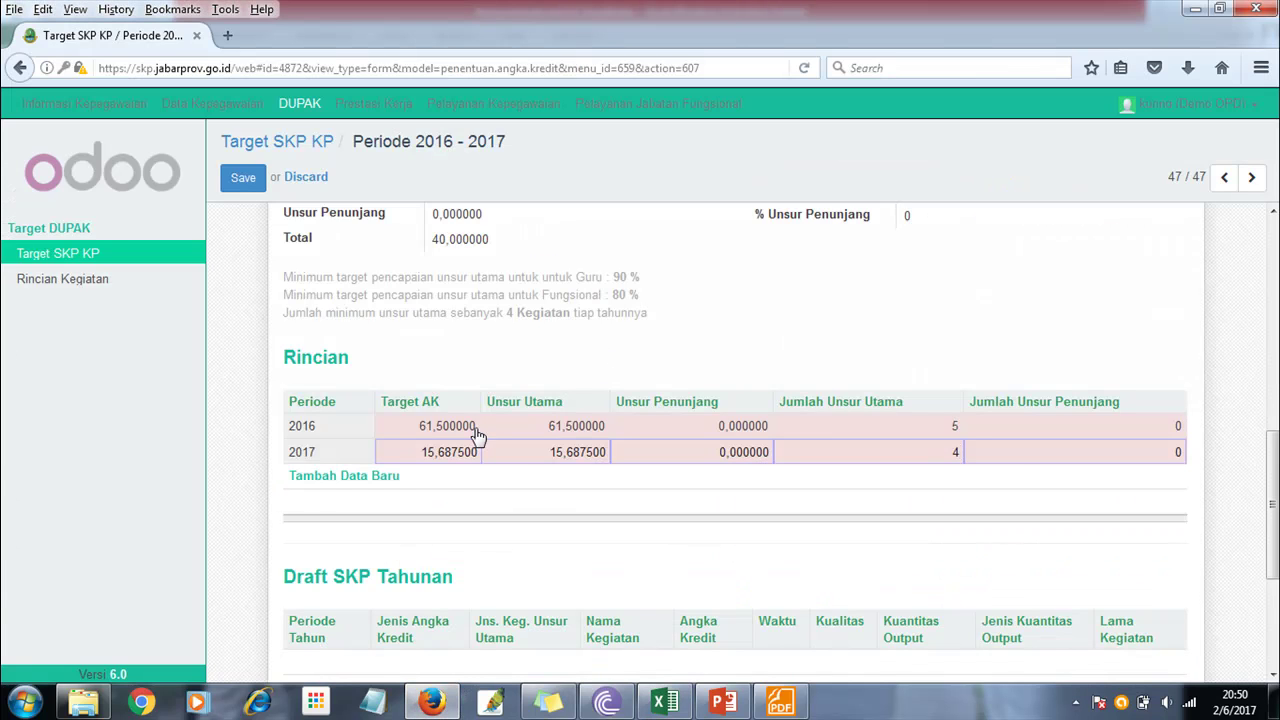
- Review the workbook's yearly summary of AK Target, AK Utama, Jml Utama and Jml Pen for 2016 to 2019
{"action": "left_click", "coordinate": [664, 703]}
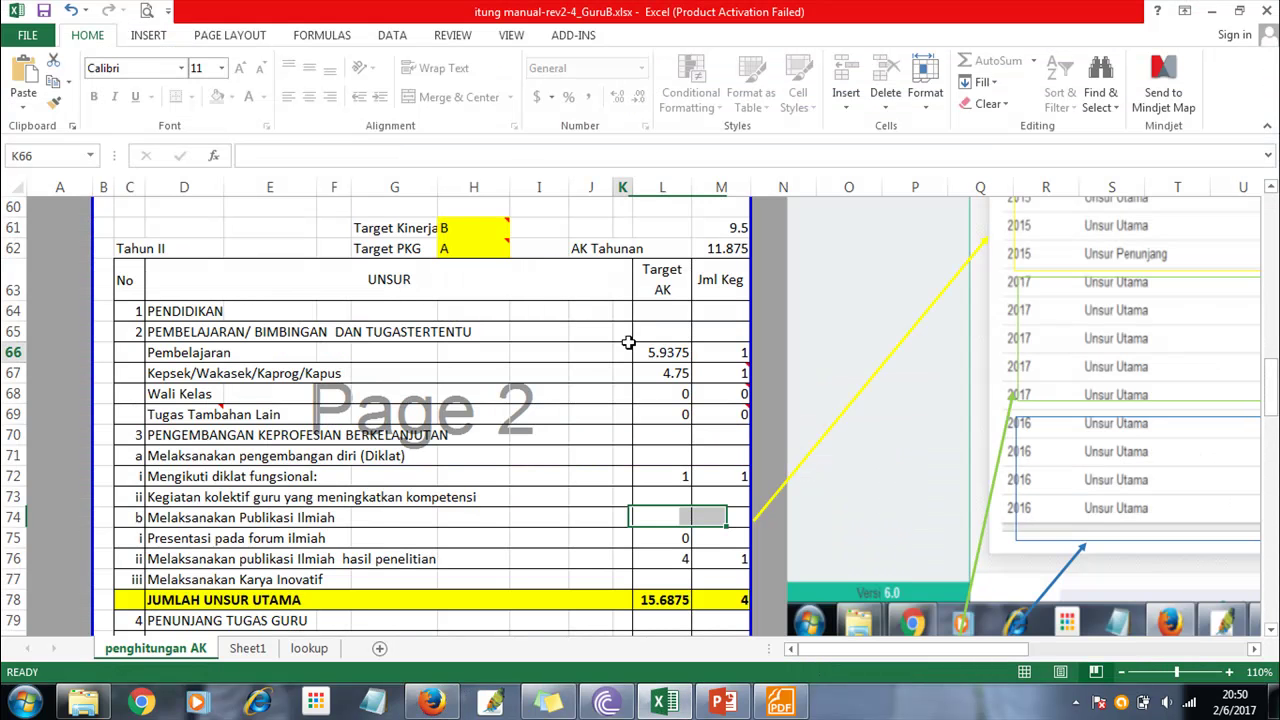
{"action": "key", "text": "Up"}
{"action": "key", "text": "Up"}
{"action": "key", "text": "Up"}
{"action": "key", "text": "Up"}
{"action": "key", "text": "Up"}
{"action": "key", "text": "Up"}
{"action": "key", "text": "Up"}
{"action": "key", "text": "Up"}
{"action": "key", "text": "Up"}
{"action": "key", "text": "Up"}
{"action": "key", "text": "Up"}
{"action": "key", "text": "Up"}
{"action": "key", "text": "Up"}
{"action": "key", "text": "Up"}
{"action": "key", "text": "Up"}
{"action": "key", "text": "Up"}
{"action": "key", "text": "Up"}
{"action": "key", "text": "Up"}
{"action": "key", "text": "Up"}
{"action": "key", "text": "Up"}
{"action": "key", "text": "Up"}
{"action": "key", "text": "Up"}
{"action": "key", "text": "Up"}
{"action": "key", "text": "Up"}
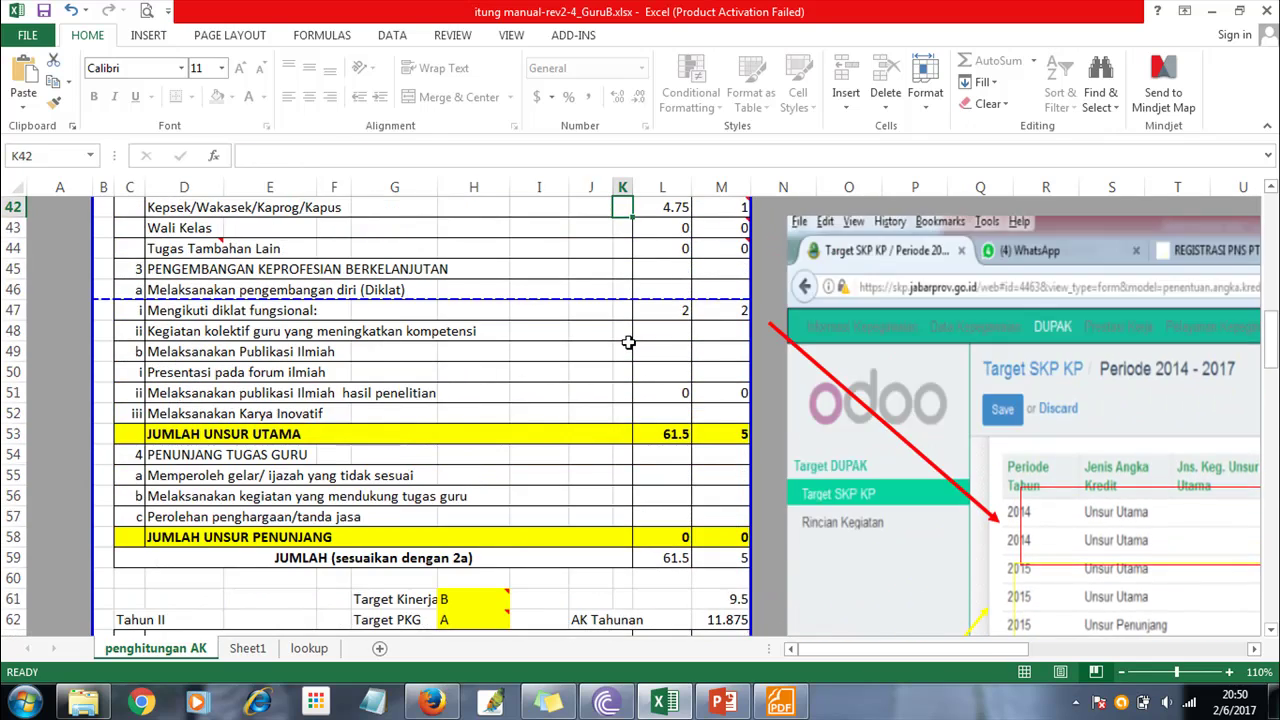
{"action": "key", "text": "Up"}
{"action": "key", "text": "Up"}
{"action": "key", "text": "Up"}
{"action": "key", "text": "Up"}
{"action": "key", "text": "Up"}
{"action": "key", "text": "Up"}
{"action": "key", "text": "Up"}
{"action": "key", "text": "Up"}
{"action": "key", "text": "Up"}
{"action": "key", "text": "Up"}
{"action": "key", "text": "Up"}
{"action": "key", "text": "Up"}
{"action": "key", "text": "Up"}
{"action": "key", "text": "Up"}
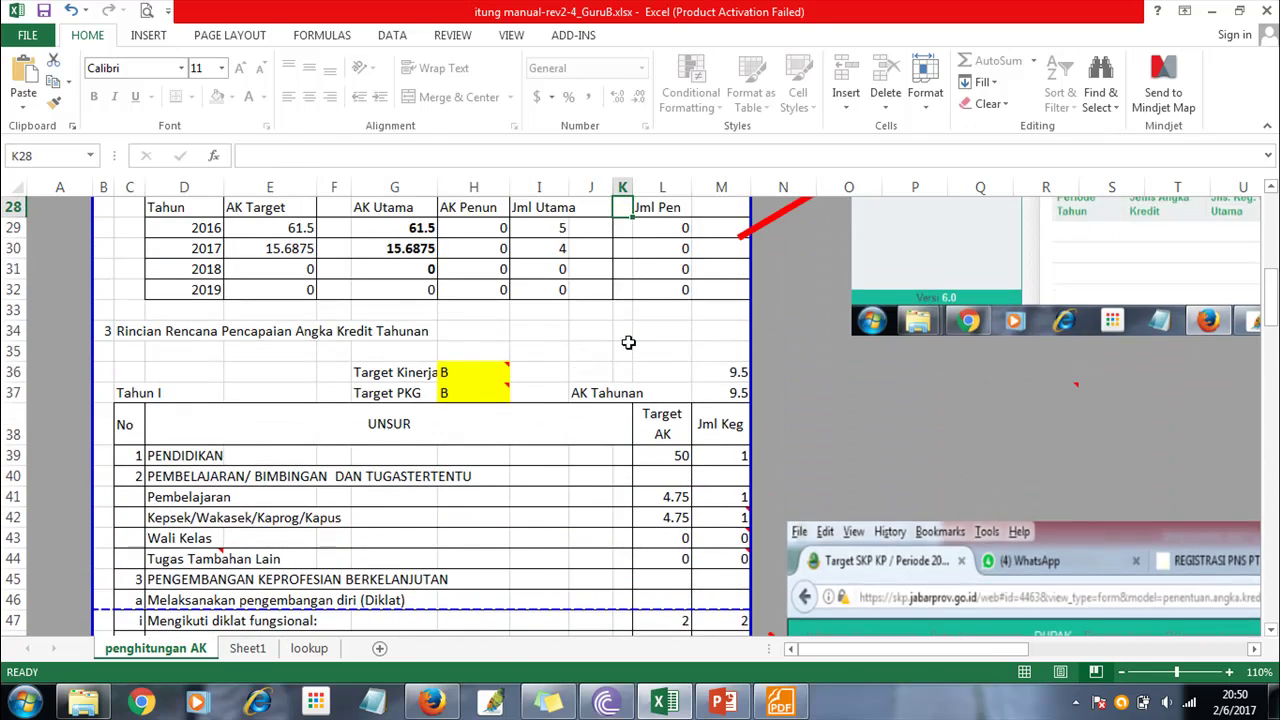
{"action": "key", "text": "Up"}
{"action": "key", "text": "Up"}
{"action": "left_click_drag", "start_coordinate": [165, 248], "coordinate": [686, 330]}
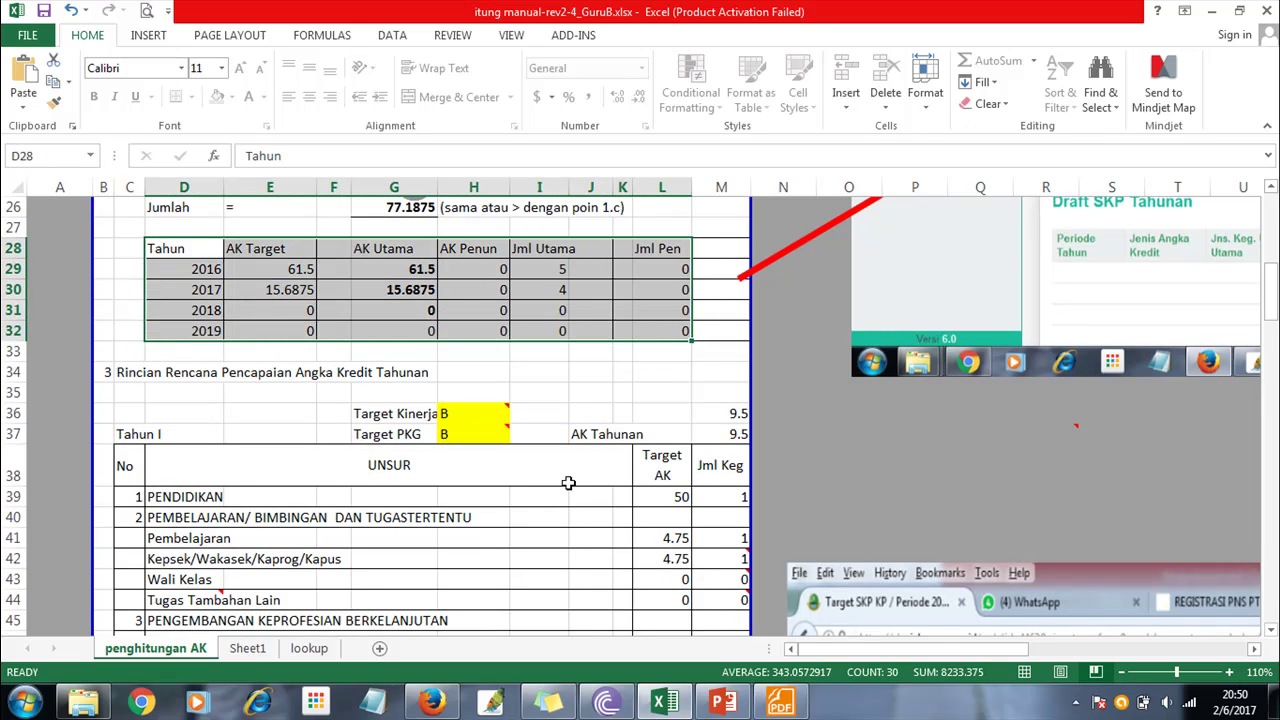
- Switch to the SKP site in Firefox, generate the Draft SKP Tahunan from the Rincian values and view its entries
{"action": "left_click", "coordinate": [432, 702]}
{"action": "left_click_drag", "start_coordinate": [1273, 450], "coordinate": [1273, 426]}
{"action": "scroll", "coordinate": [985, 322], "scroll_direction": "up", "scroll_amount": 1}
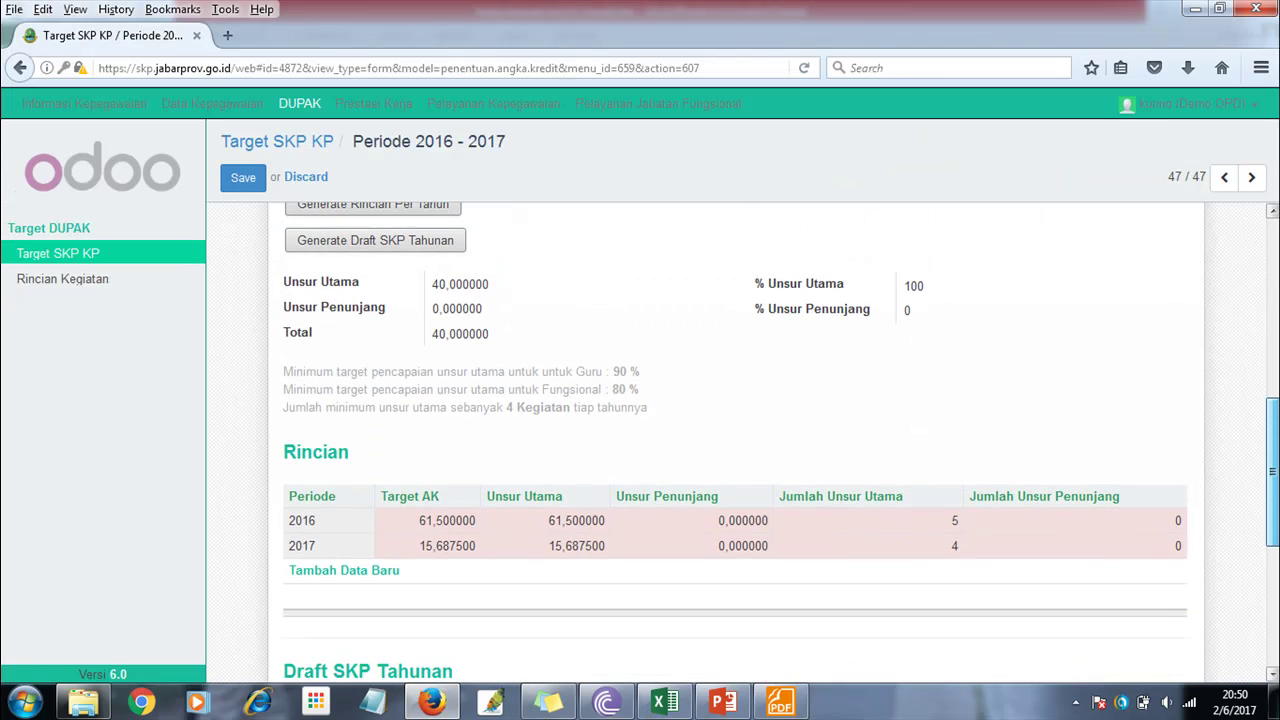
{"action": "left_click", "coordinate": [430, 258]}
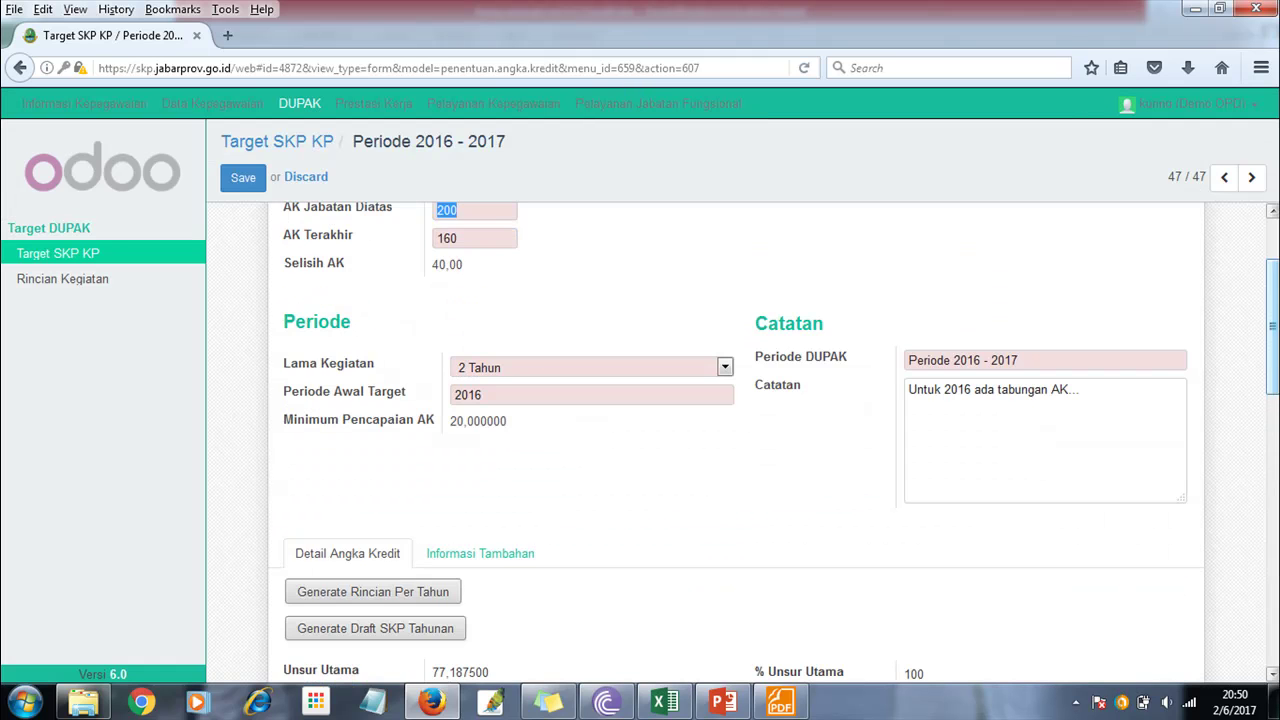
{"action": "scroll", "coordinate": [1276, 443], "scroll_direction": "down", "scroll_amount": 3}
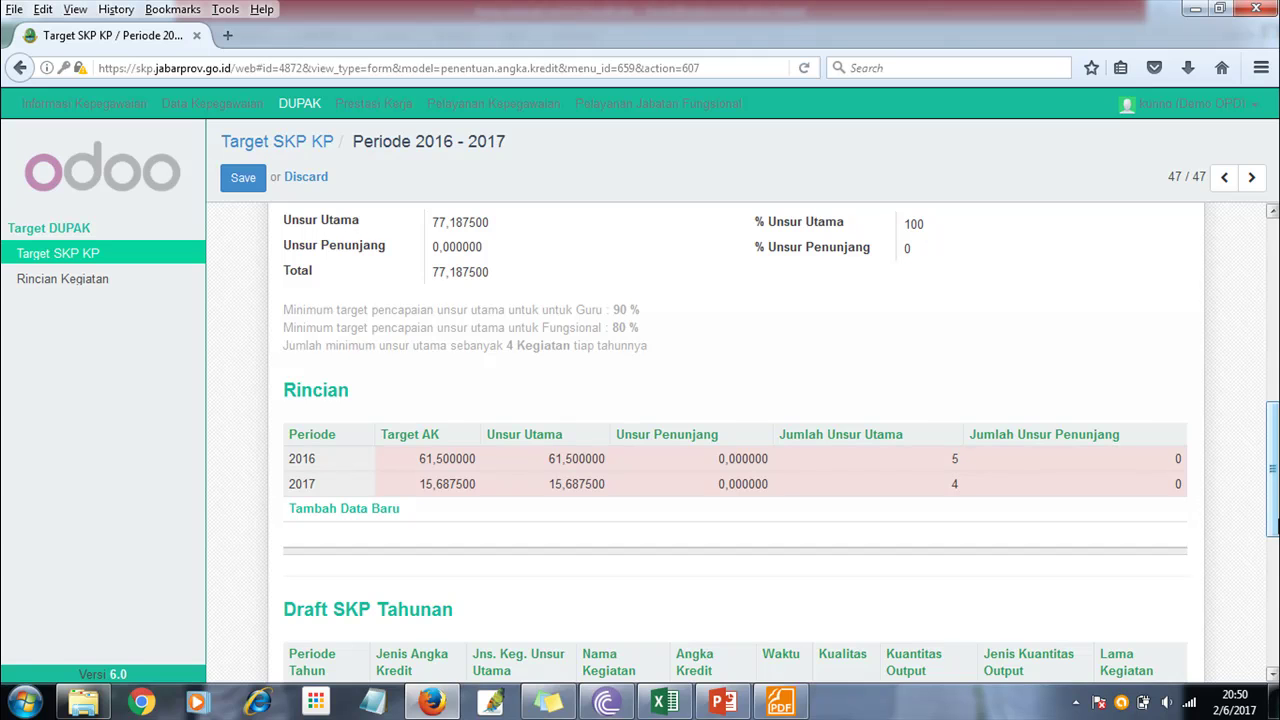
{"action": "left_click_drag", "start_coordinate": [1274, 497], "coordinate": [1274, 588]}
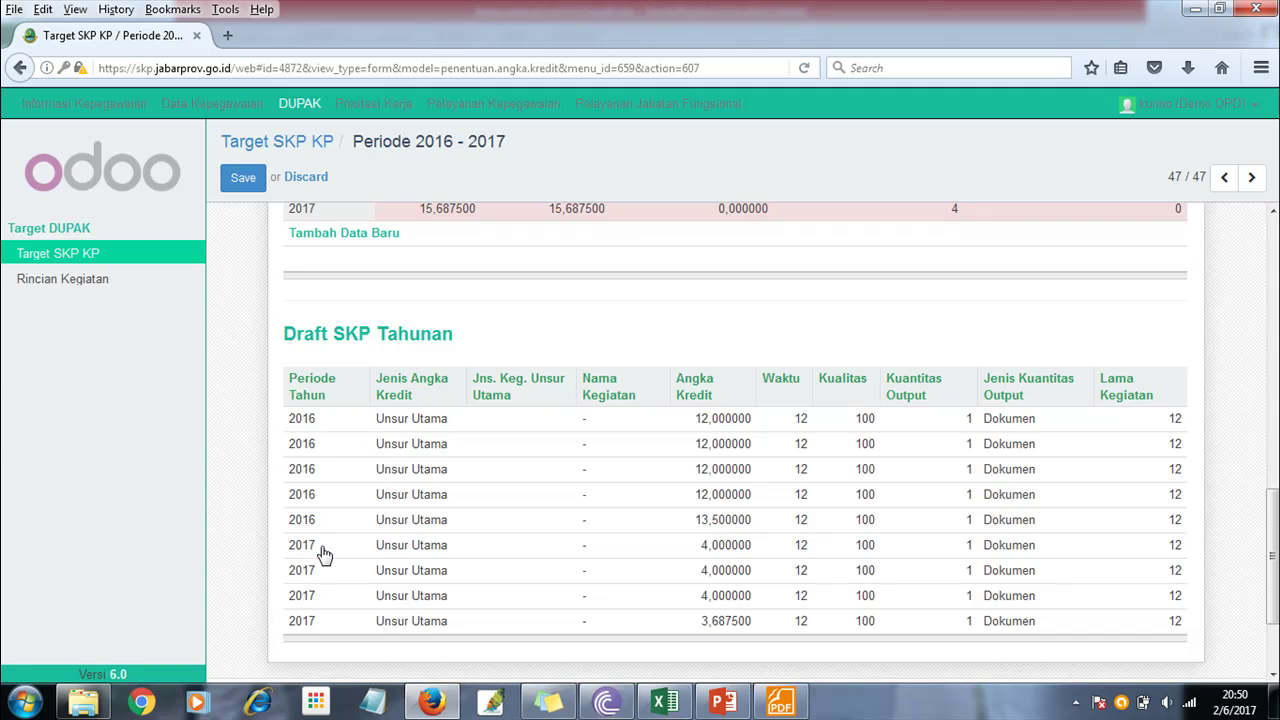
- Check the workbook's Tahun I Pendidikan row and set the first 2016 draft entry's Jns. Keg. Unsur Utama to Pendidikan
{"action": "left_click", "coordinate": [663, 696]}
{"action": "left_click", "coordinate": [524, 381]}
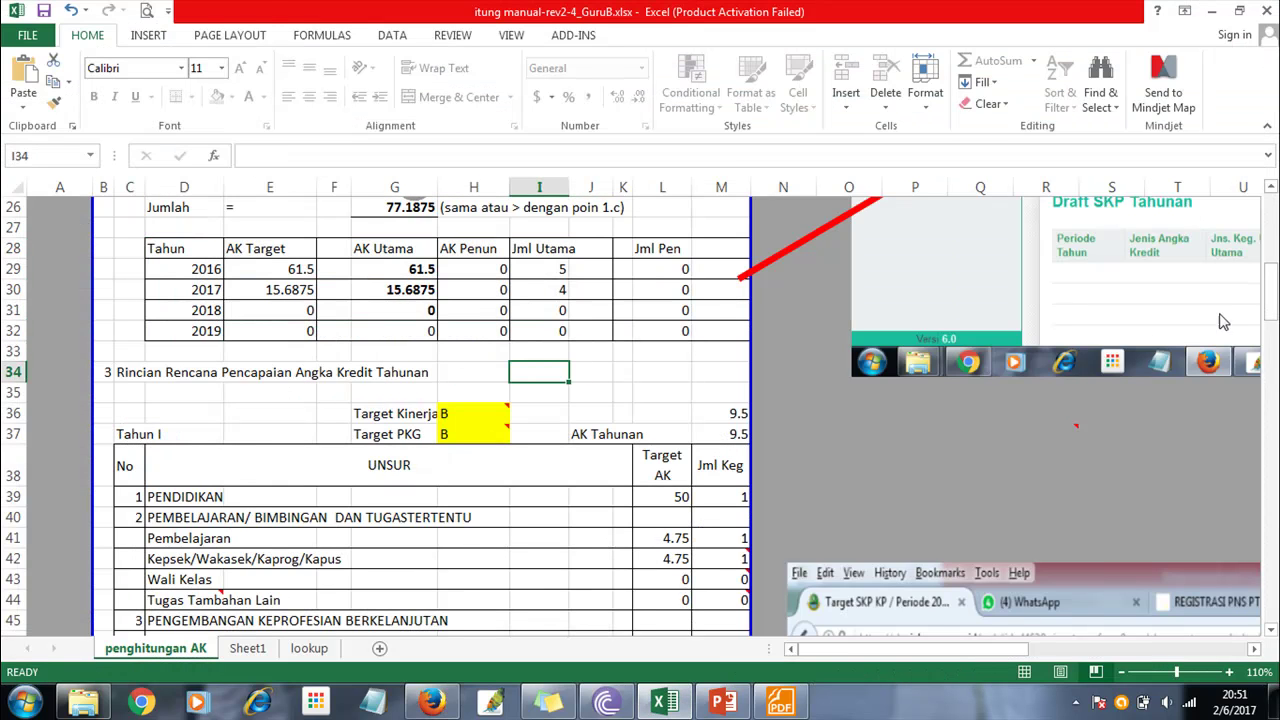
{"action": "scroll", "coordinate": [133, 317], "scroll_direction": "down", "scroll_amount": 4}
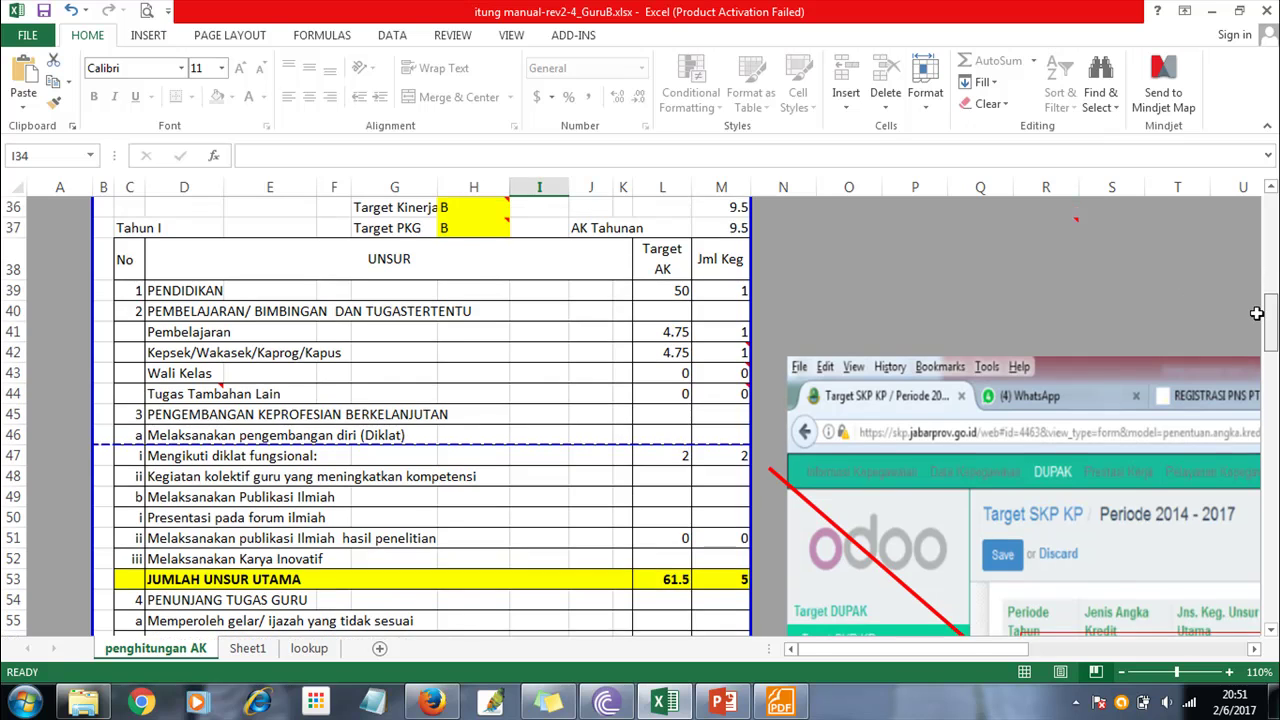
{"action": "left_click_drag", "start_coordinate": [160, 270], "coordinate": [716, 269]}
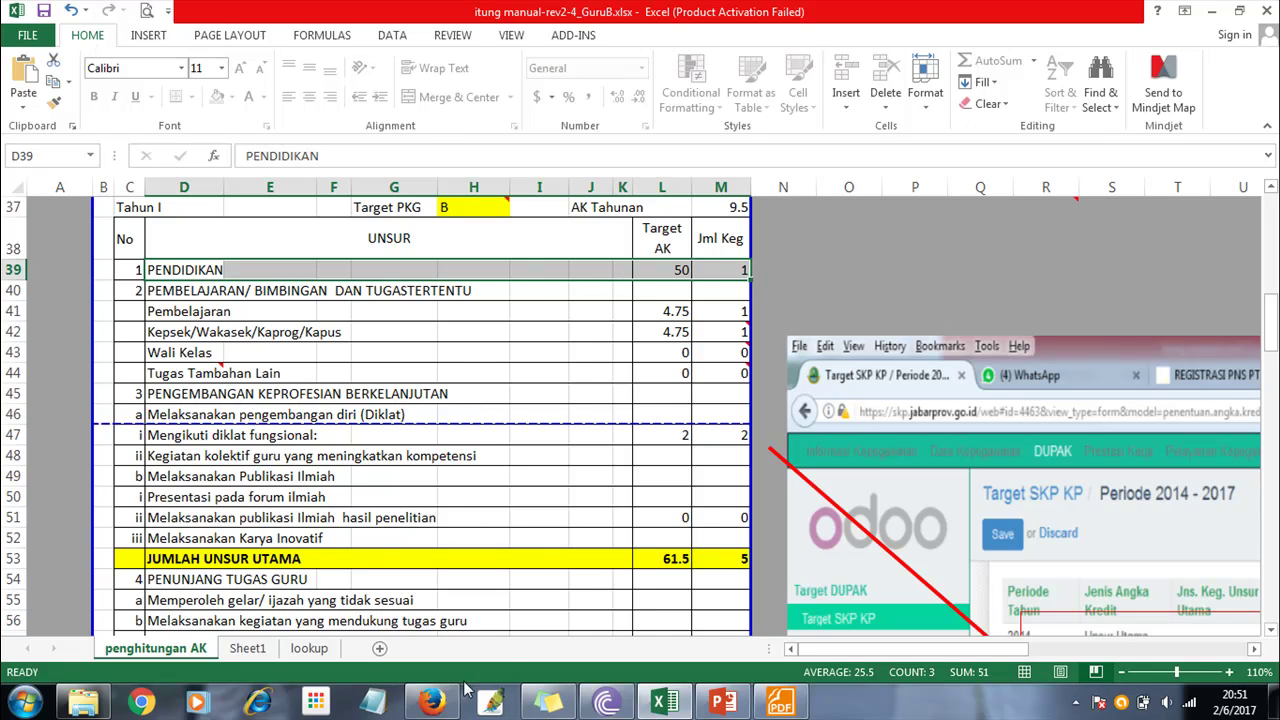
{"action": "left_click", "coordinate": [432, 702]}
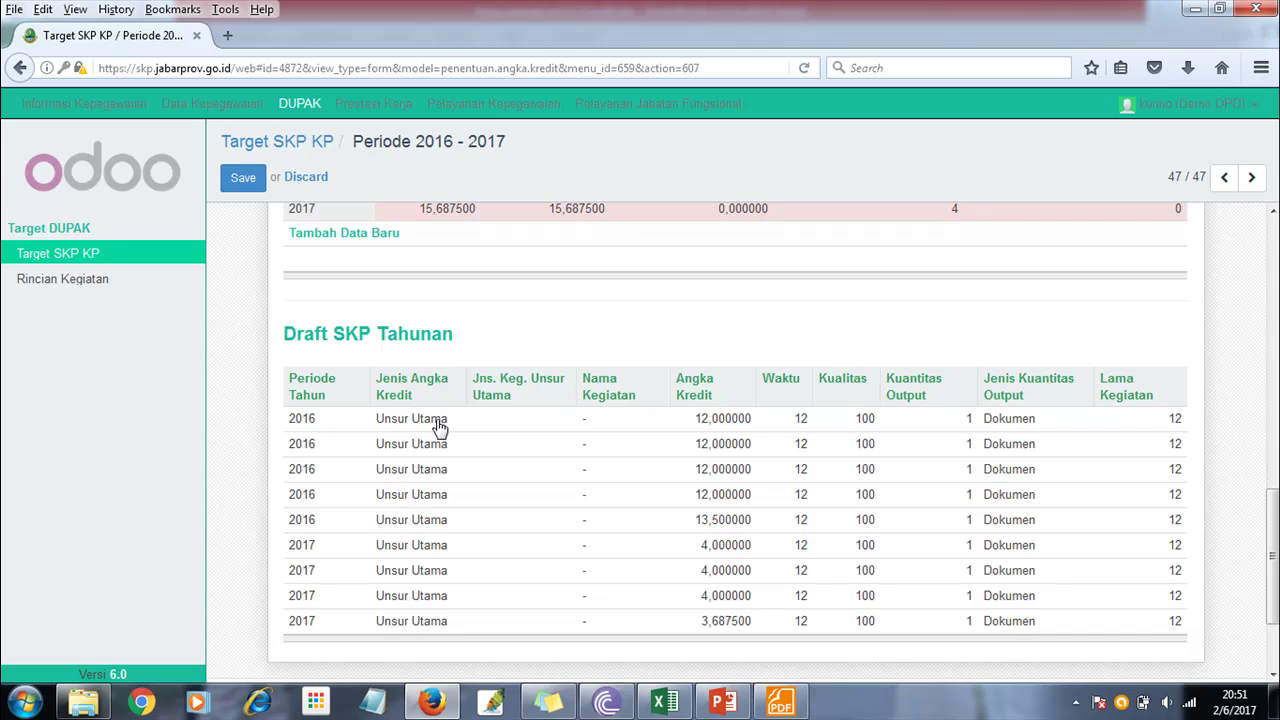
{"action": "left_click", "coordinate": [437, 421]}
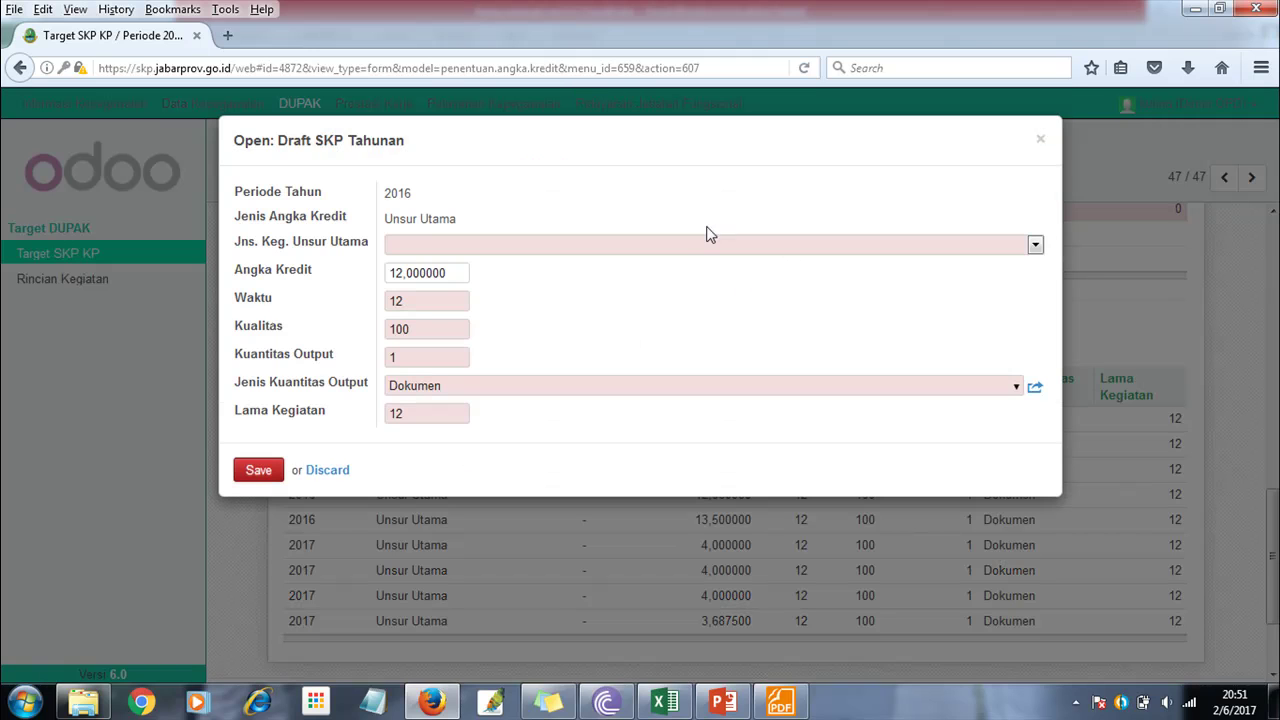
{"action": "left_click", "coordinate": [697, 254]}
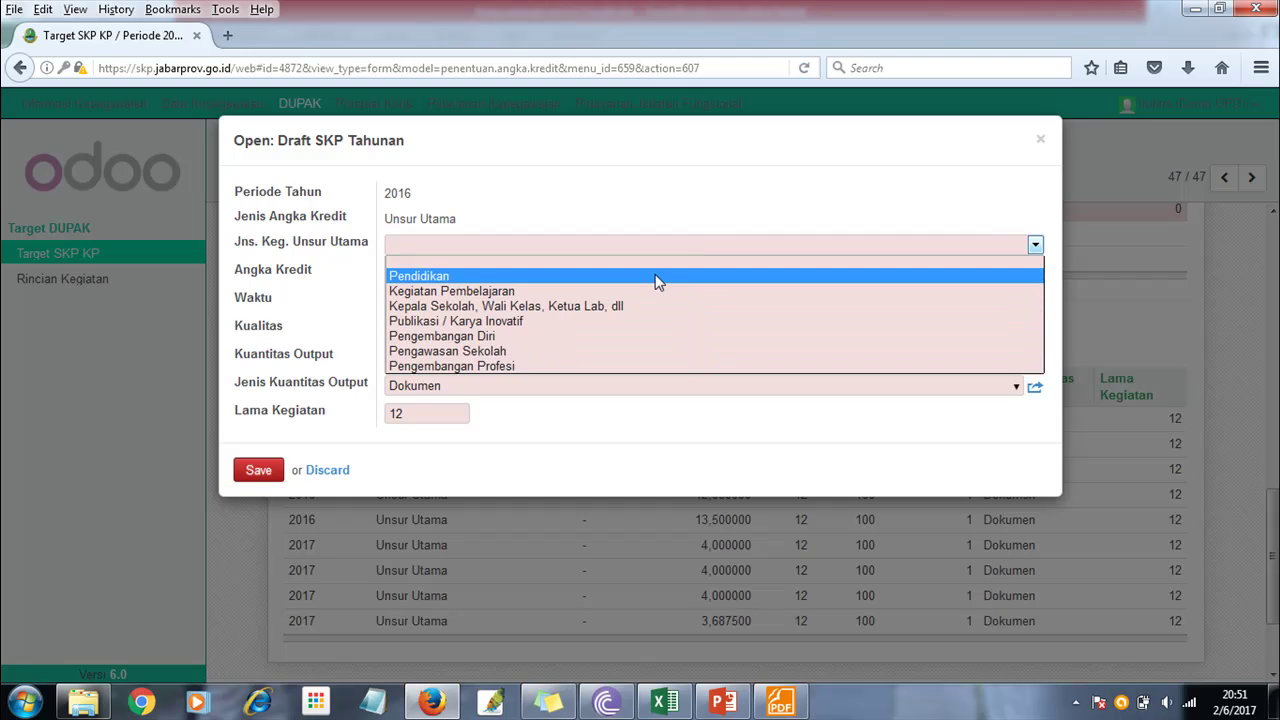
{"action": "left_click", "coordinate": [477, 283]}
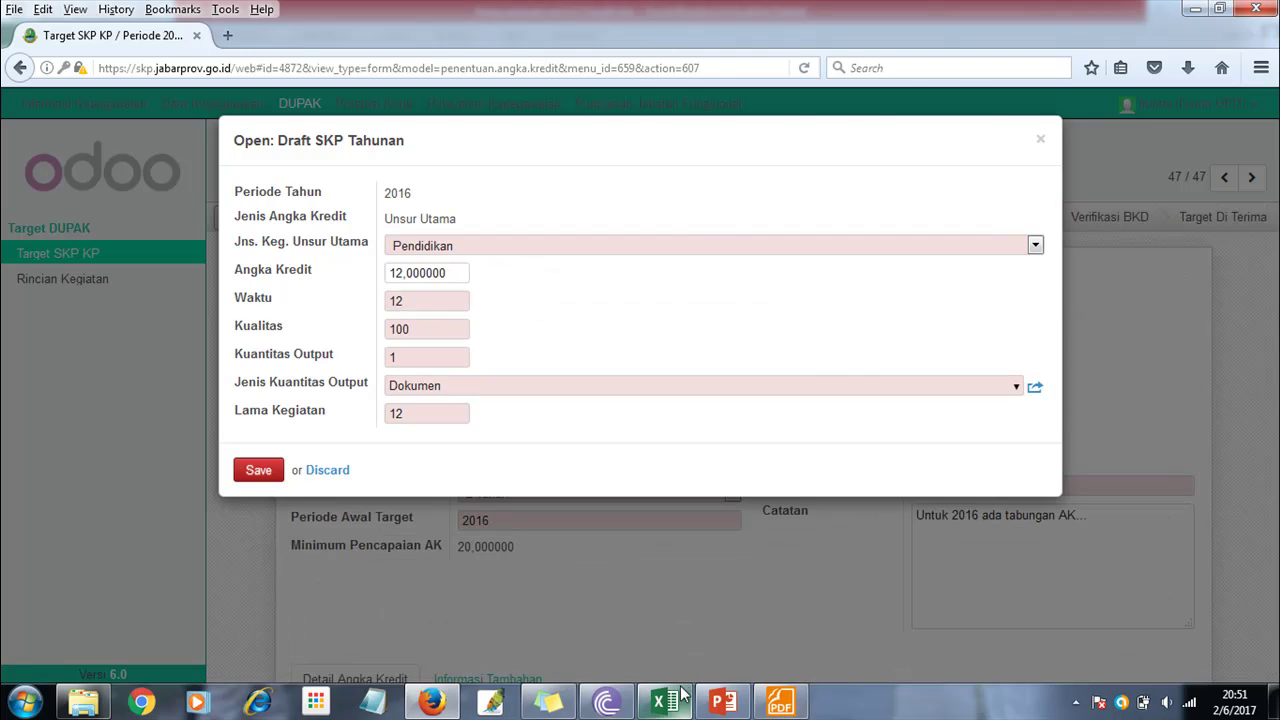
- Set the Pendidikan entry's Angka Kredit to 50, Waktu to 1 and Lama Kegiatan to 1, and save the entry
{"action": "left_click", "coordinate": [668, 704]}
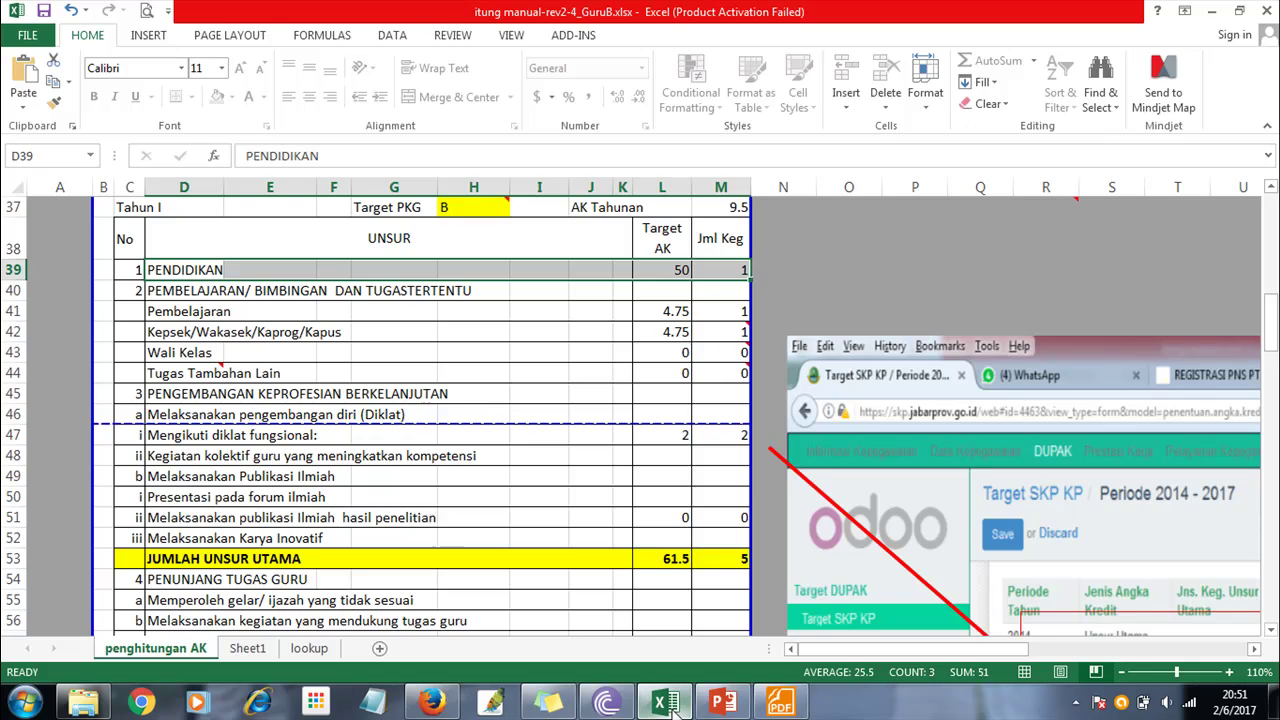
{"action": "left_click", "coordinate": [432, 704]}
{"action": "left_click_drag", "start_coordinate": [447, 278], "coordinate": [357, 270]}
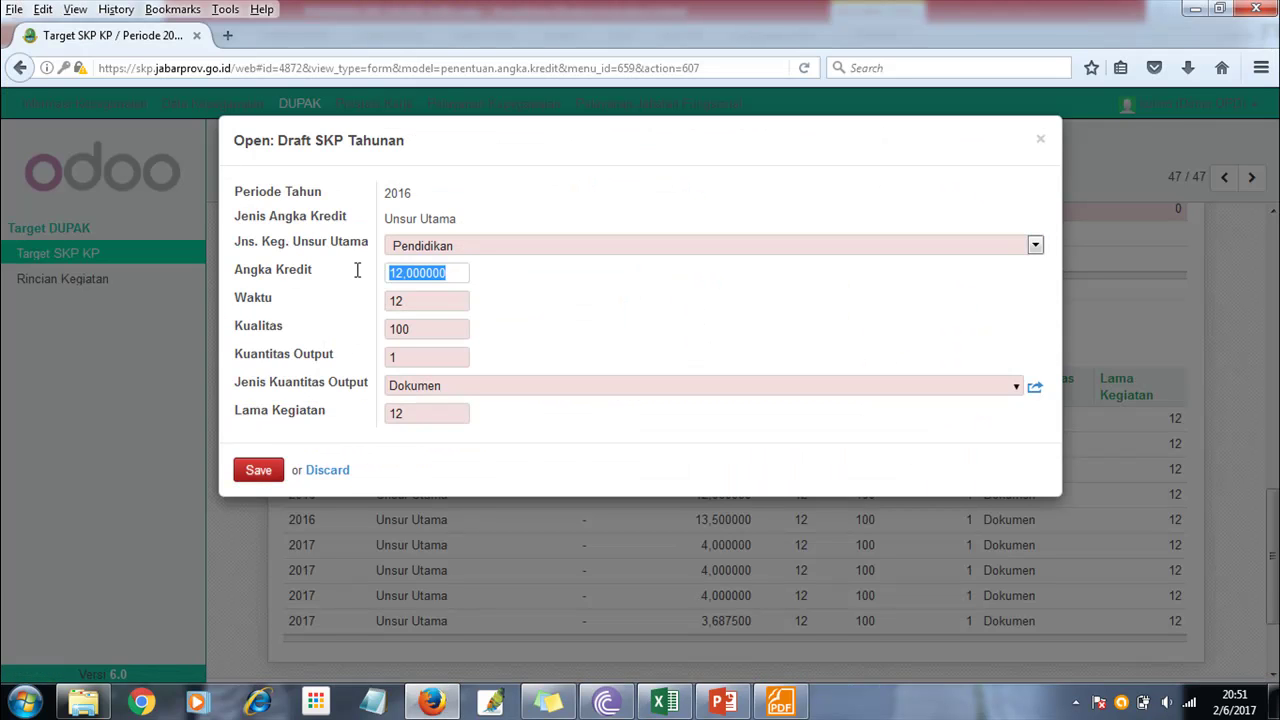
{"action": "type", "text": "50"}
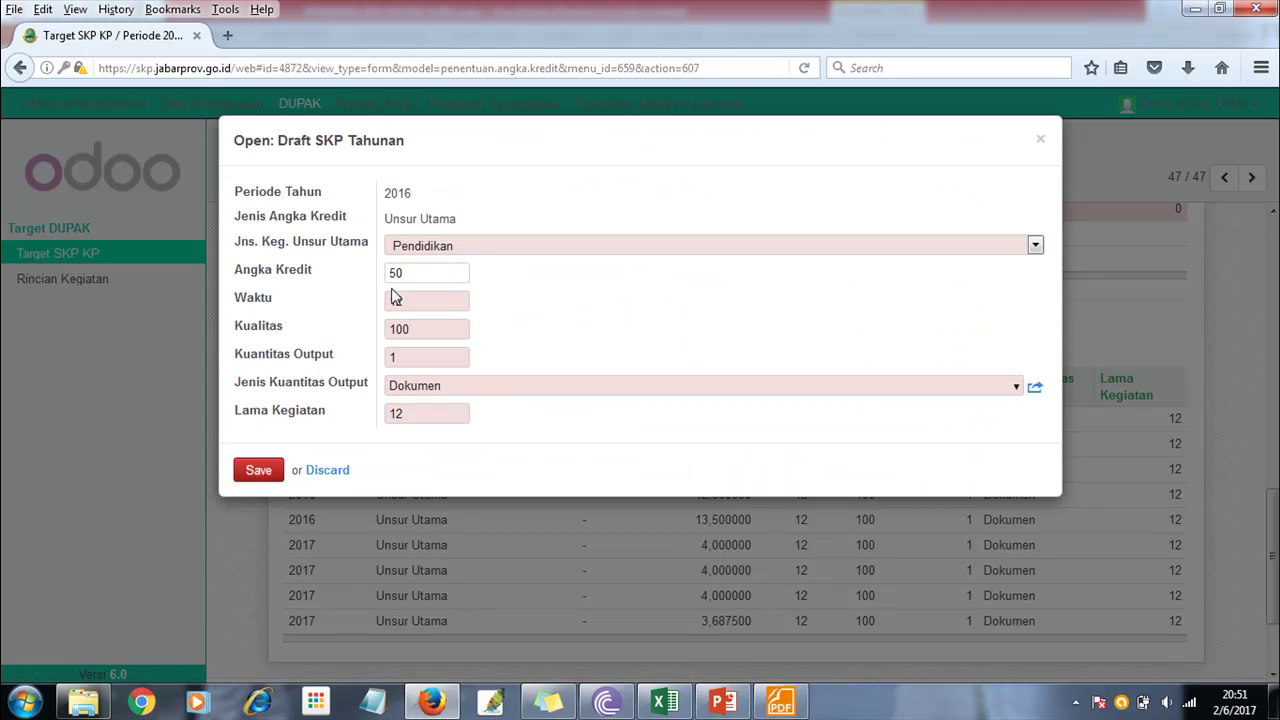
{"action": "key", "text": "Tab"}
{"action": "left_click_drag", "start_coordinate": [468, 384], "coordinate": [365, 383]}
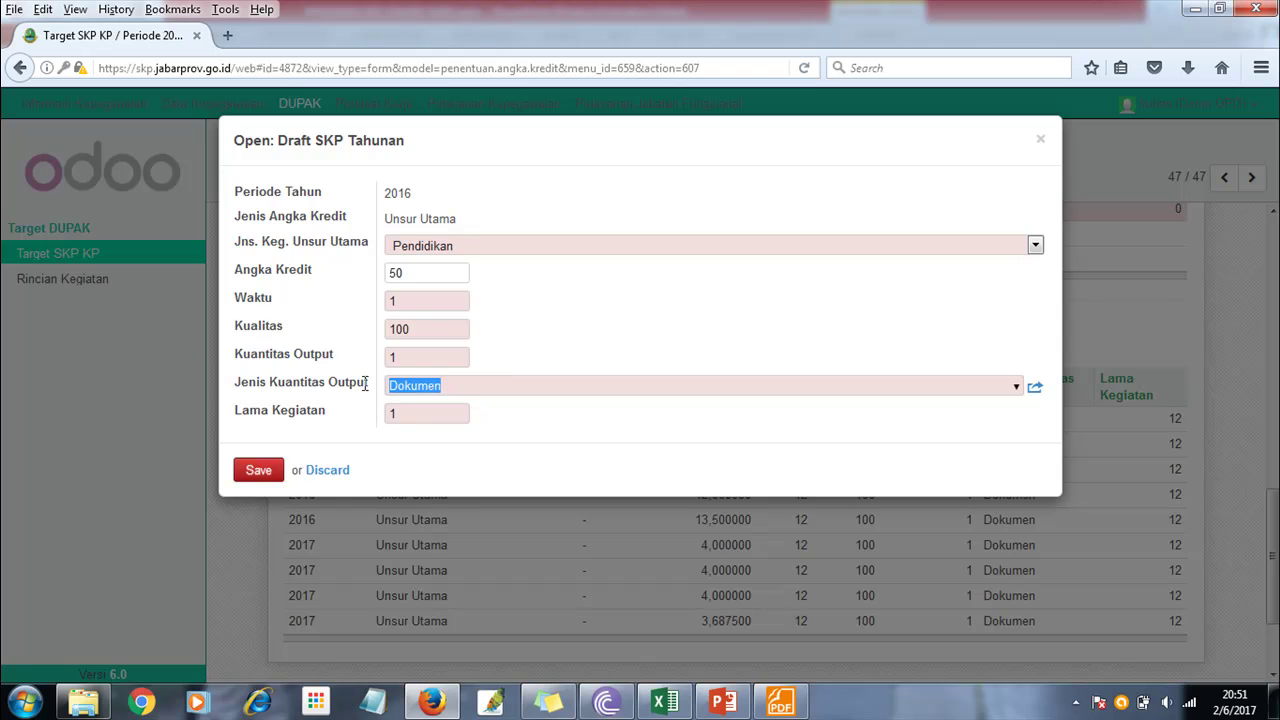
{"action": "left_click", "coordinate": [264, 471]}
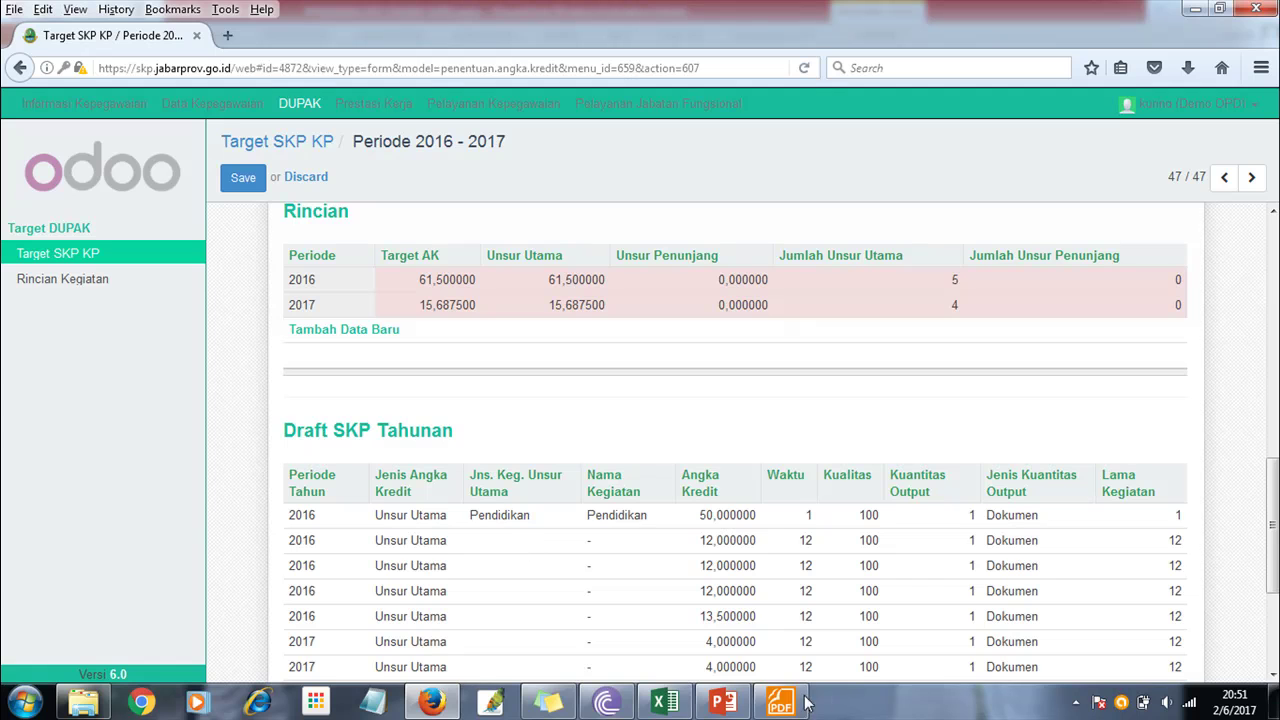
- Switch to the Excel workbook, check the Tahun I Pembelajaran row's Target AK and Jml Keg, and return to the SKP site
{"action": "left_click", "coordinate": [664, 702]}
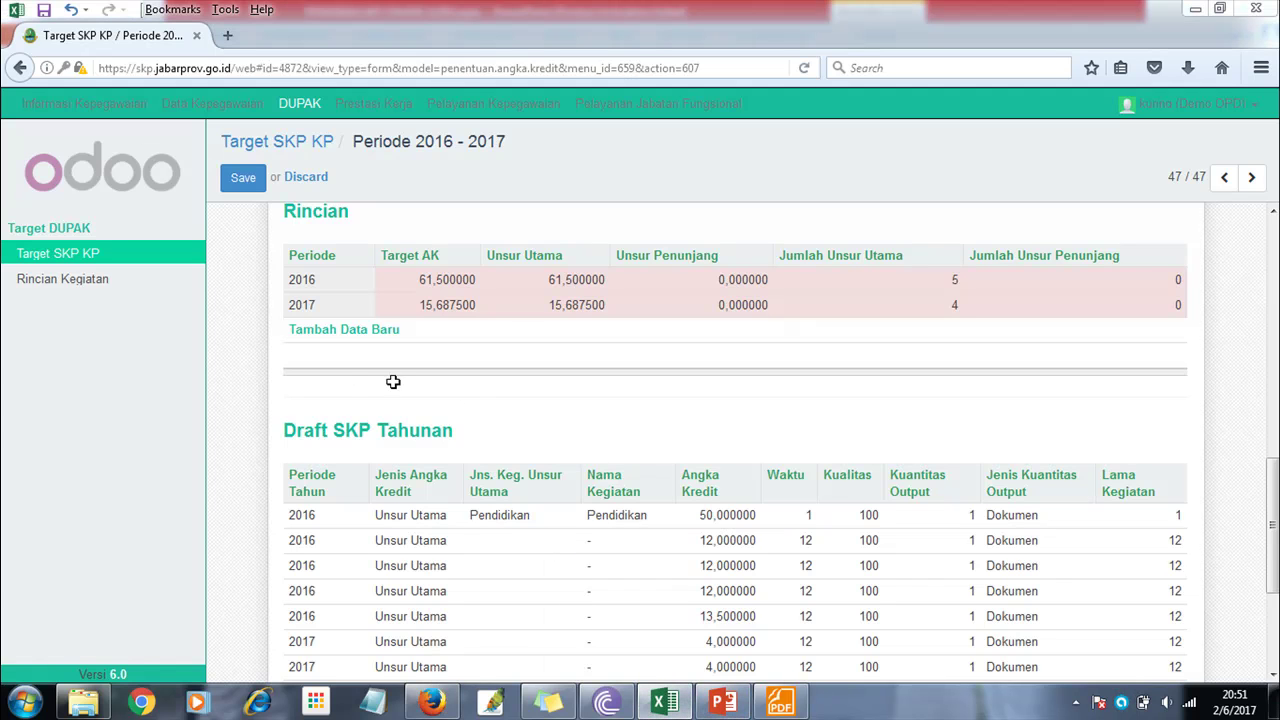
{"action": "left_click", "coordinate": [662, 703]}
{"action": "left_click", "coordinate": [660, 703]}
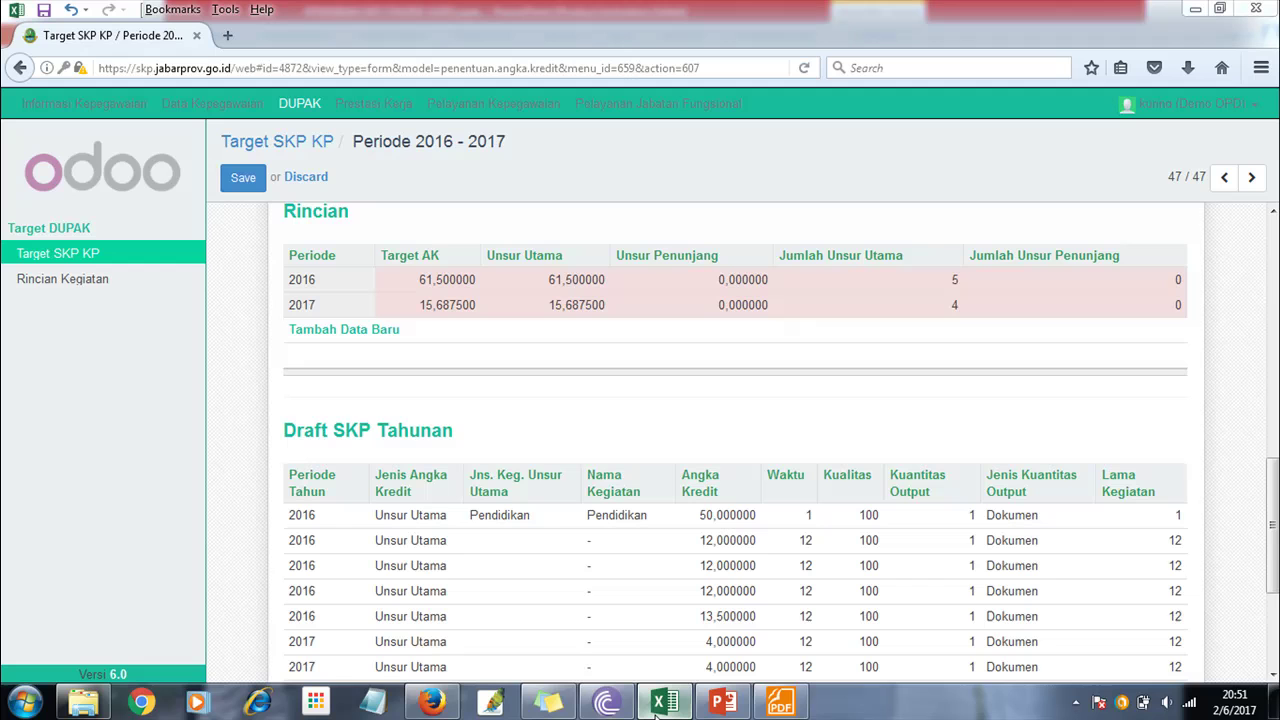
{"action": "left_click", "coordinate": [16, 10]}
{"action": "left_click", "coordinate": [51, 33]}
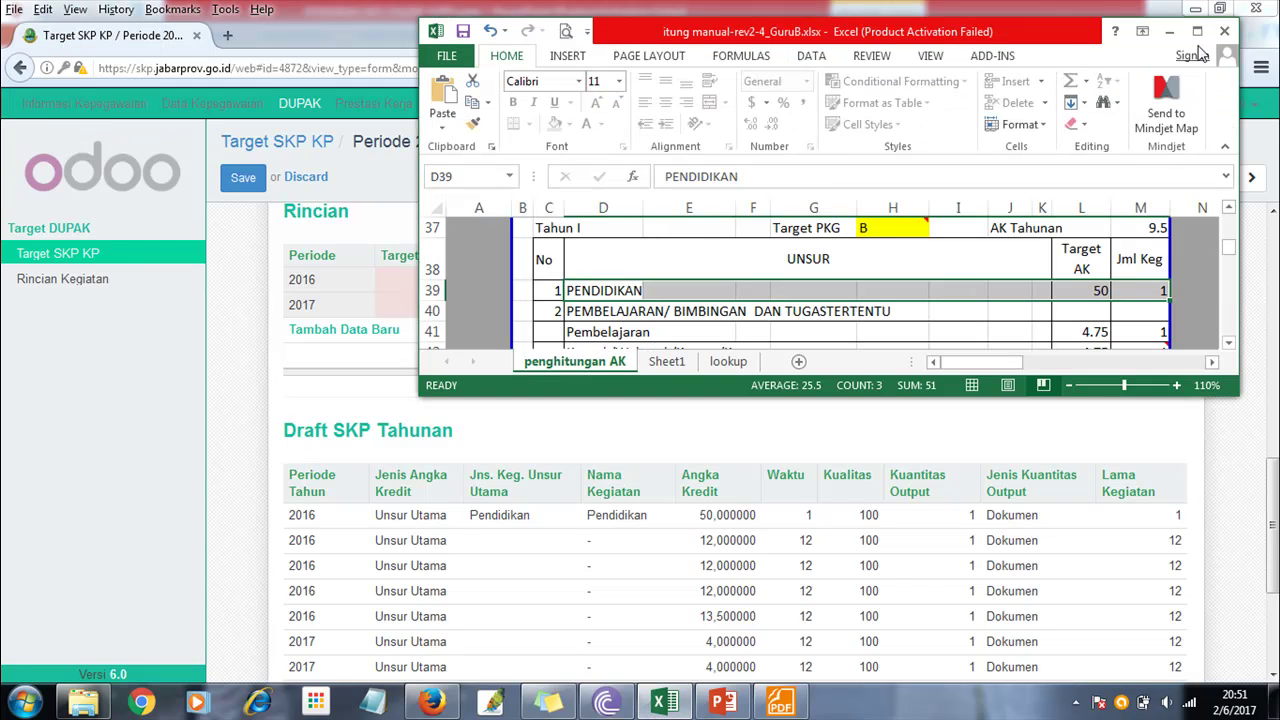
{"action": "left_click", "coordinate": [1236, 14]}
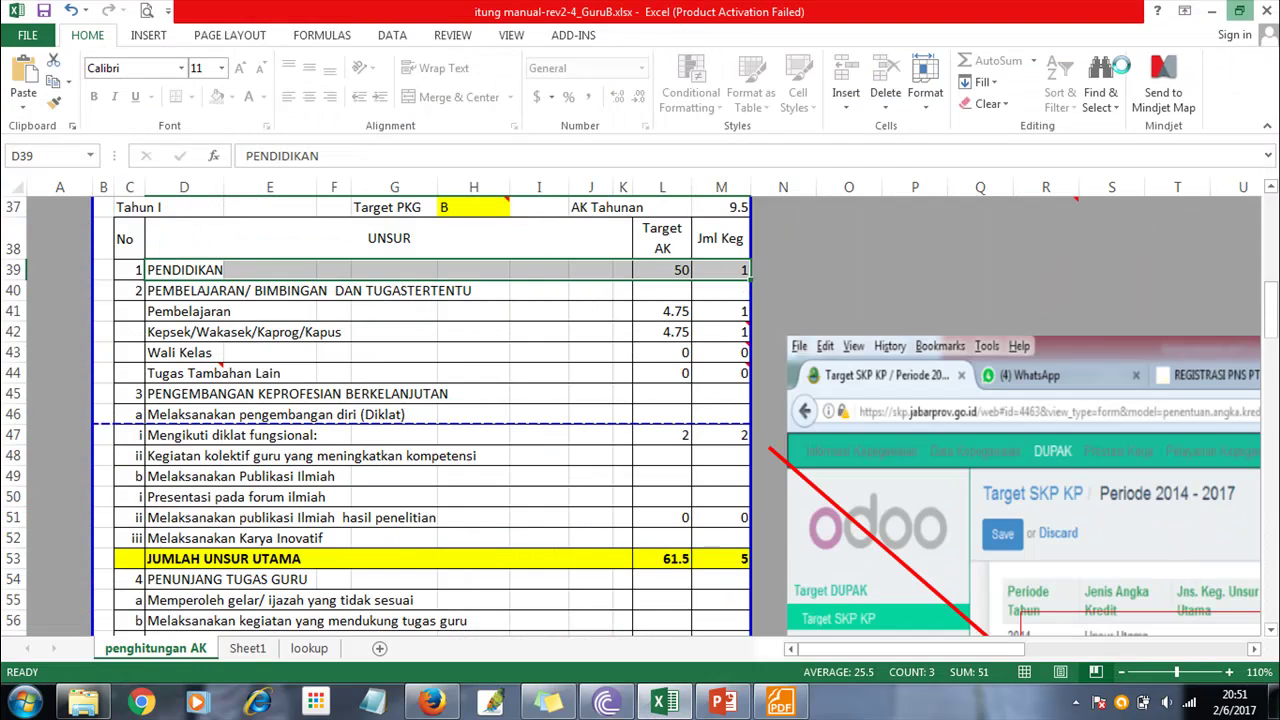
{"action": "left_click", "coordinate": [166, 314]}
{"action": "left_click_drag", "start_coordinate": [166, 314], "coordinate": [718, 313]}
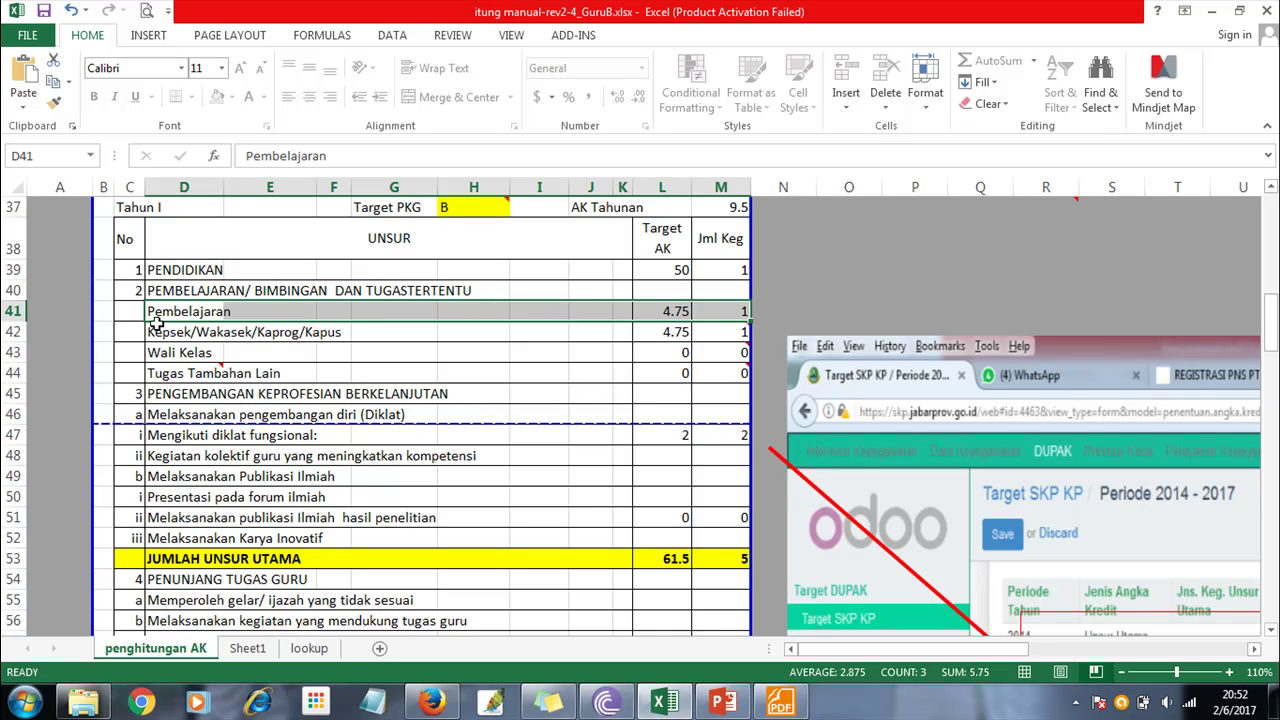
{"action": "left_click", "coordinate": [673, 311]}
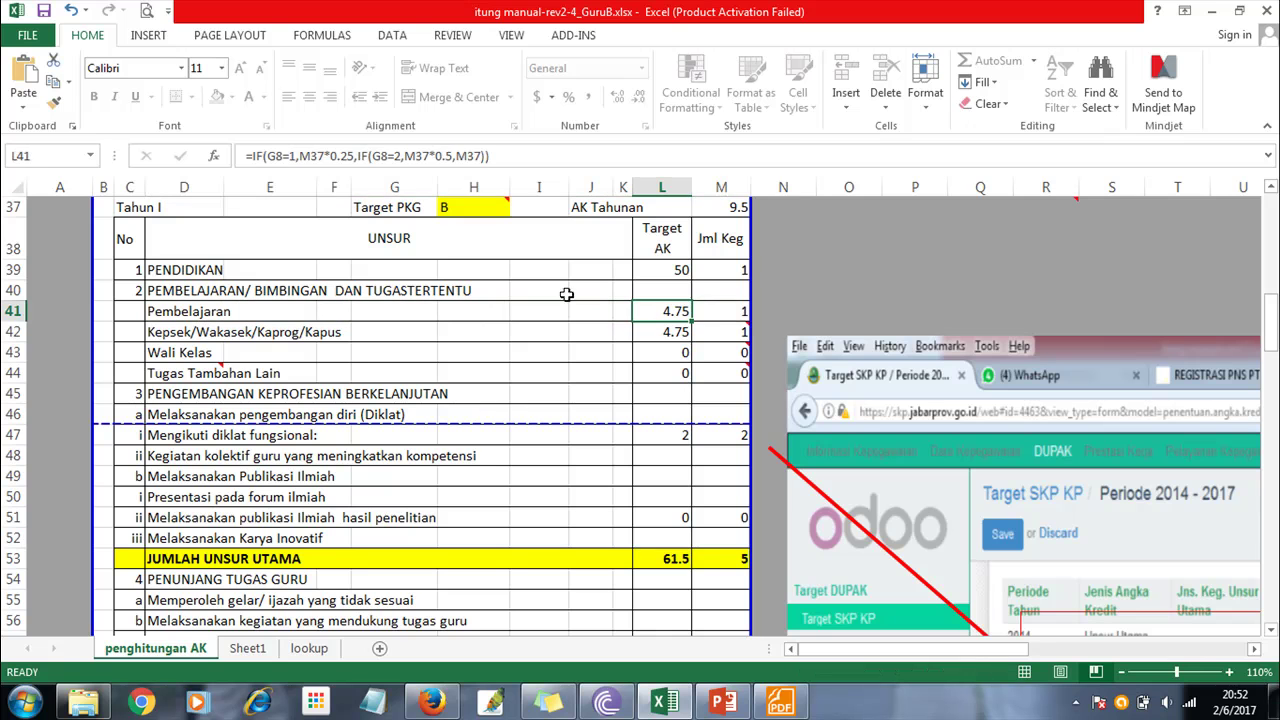
{"action": "left_click", "coordinate": [172, 312]}
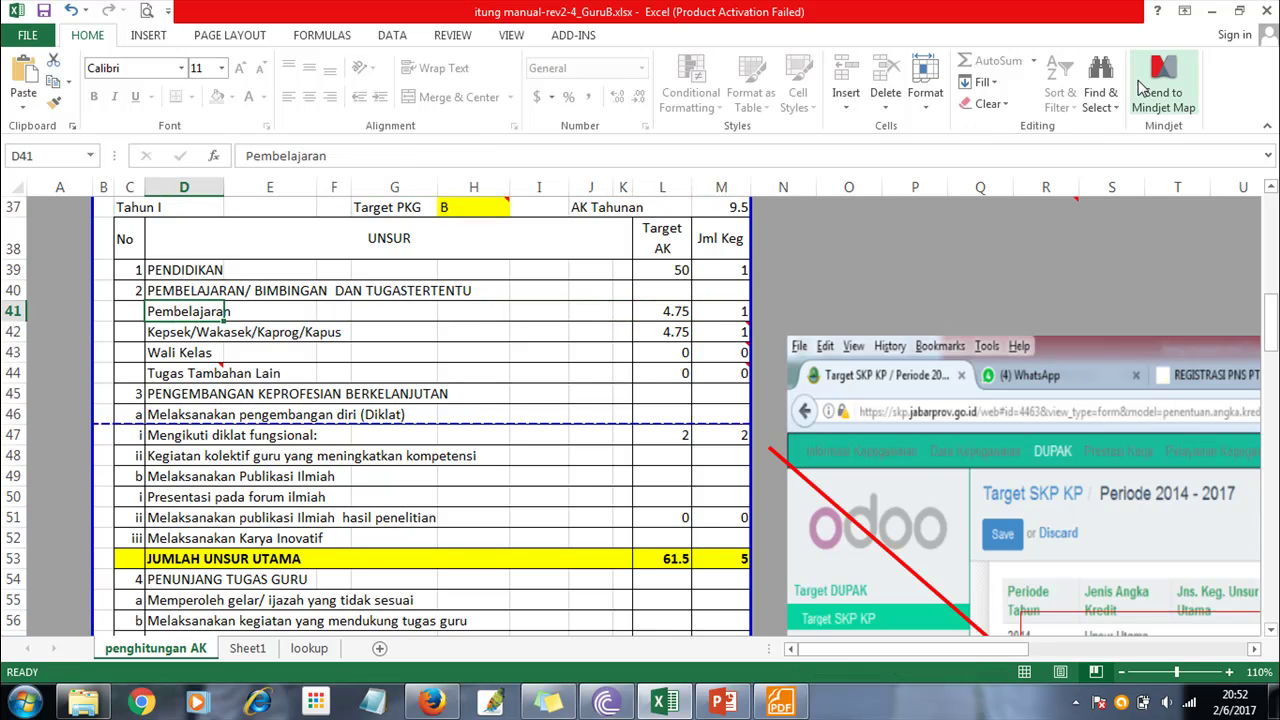
{"action": "left_click", "coordinate": [1211, 11]}
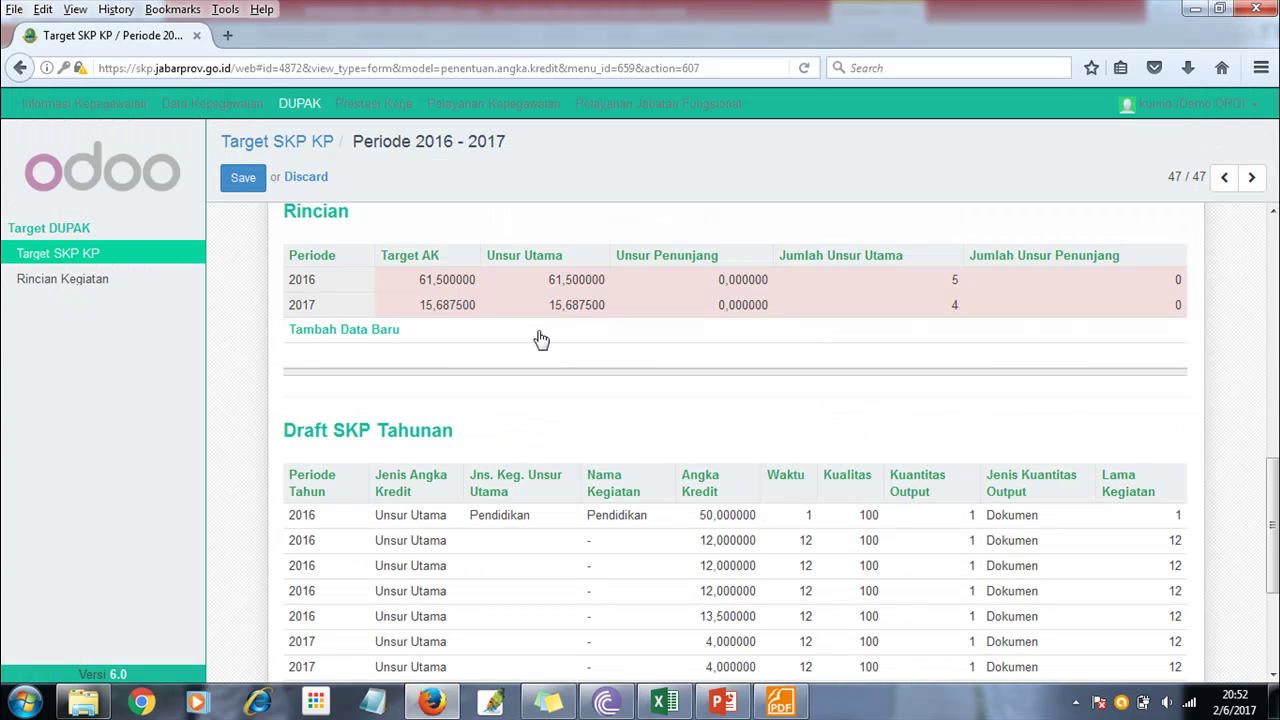
- Set the second 2016 draft entry's Jns. Keg. Unsur Utama to Kegiatan Pembelajaran and its Angka Kredit to 4.75
{"action": "left_click", "coordinate": [514, 541]}
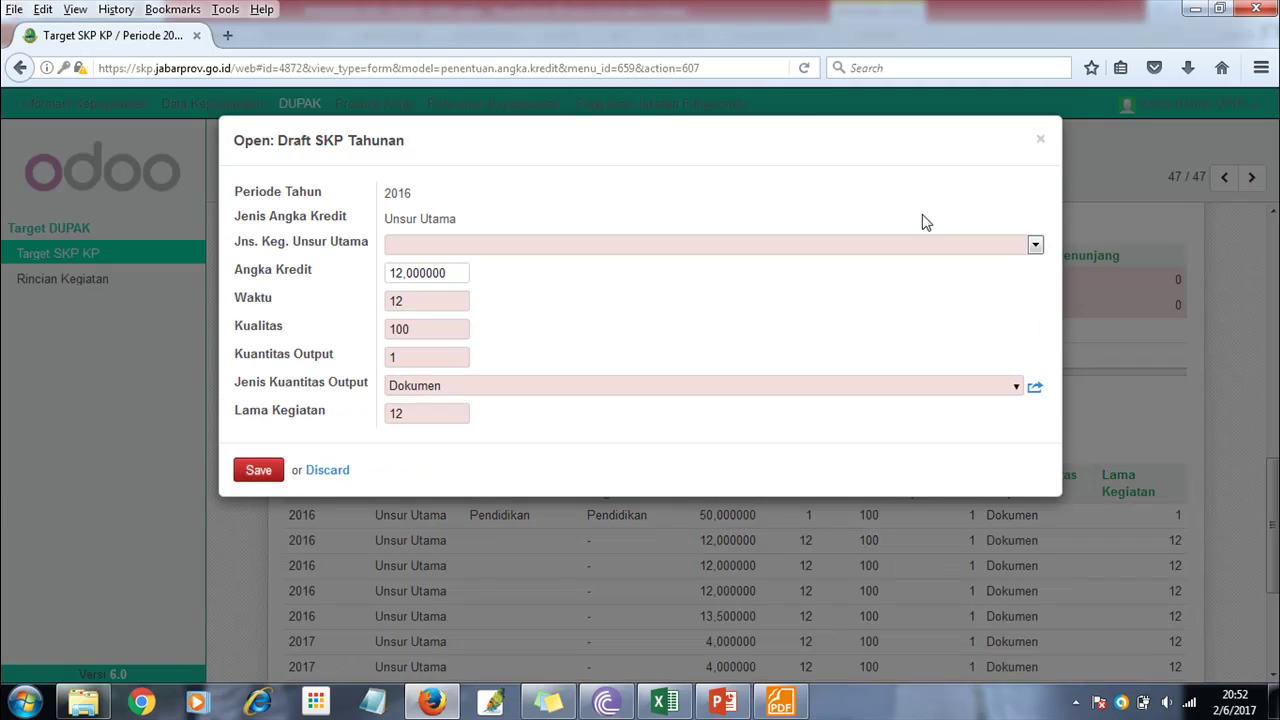
{"action": "left_click", "coordinate": [1010, 246]}
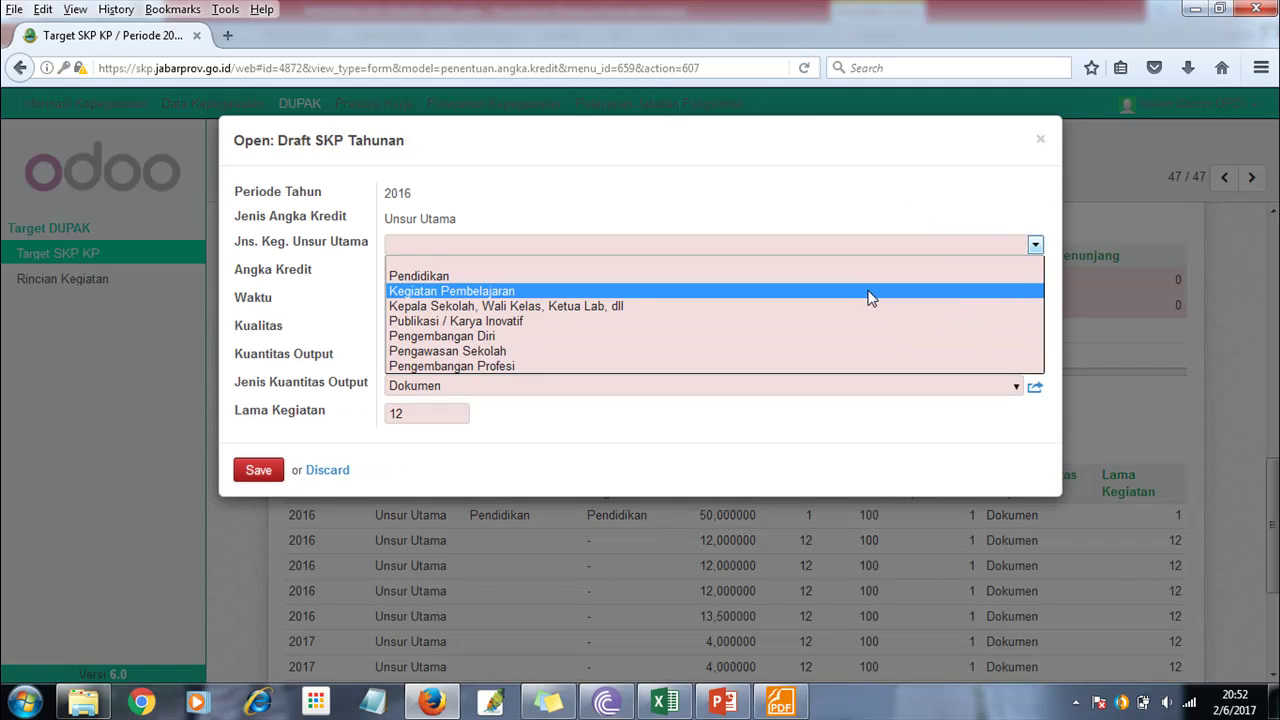
{"action": "left_click", "coordinate": [868, 289]}
{"action": "left_click_drag", "start_coordinate": [467, 274], "coordinate": [330, 268]}
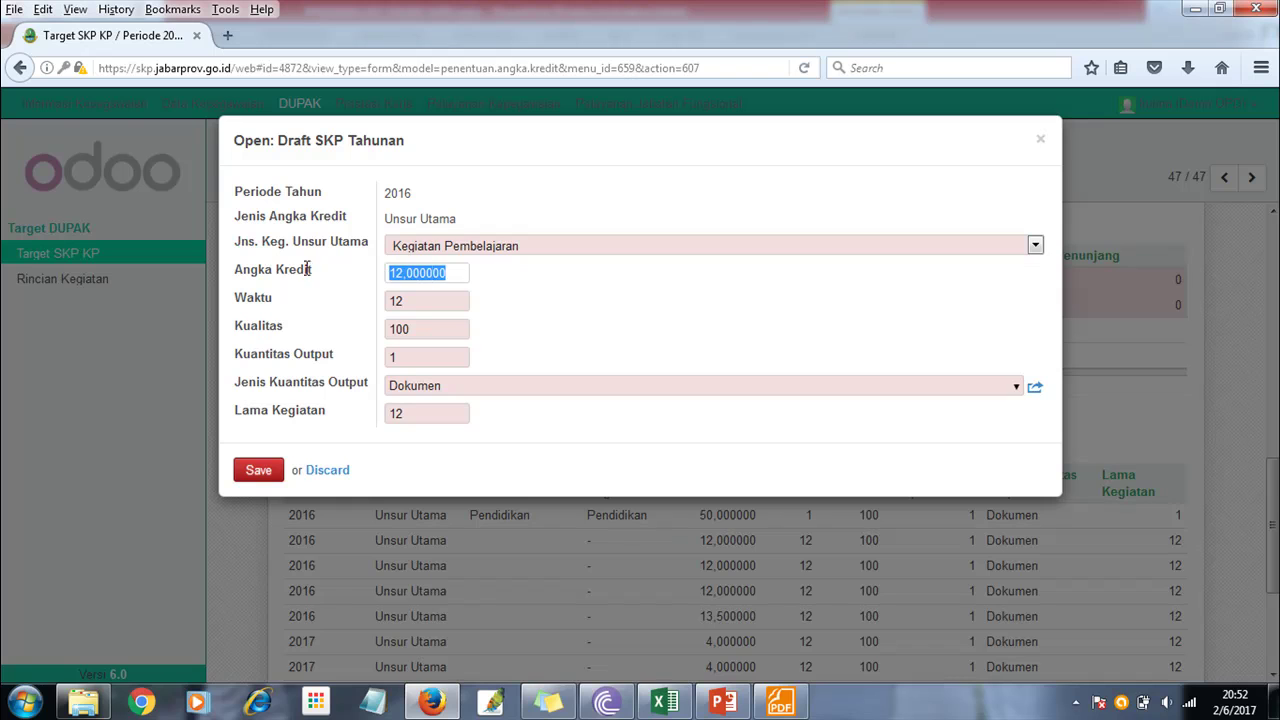
{"action": "type", "text": "4.75"}
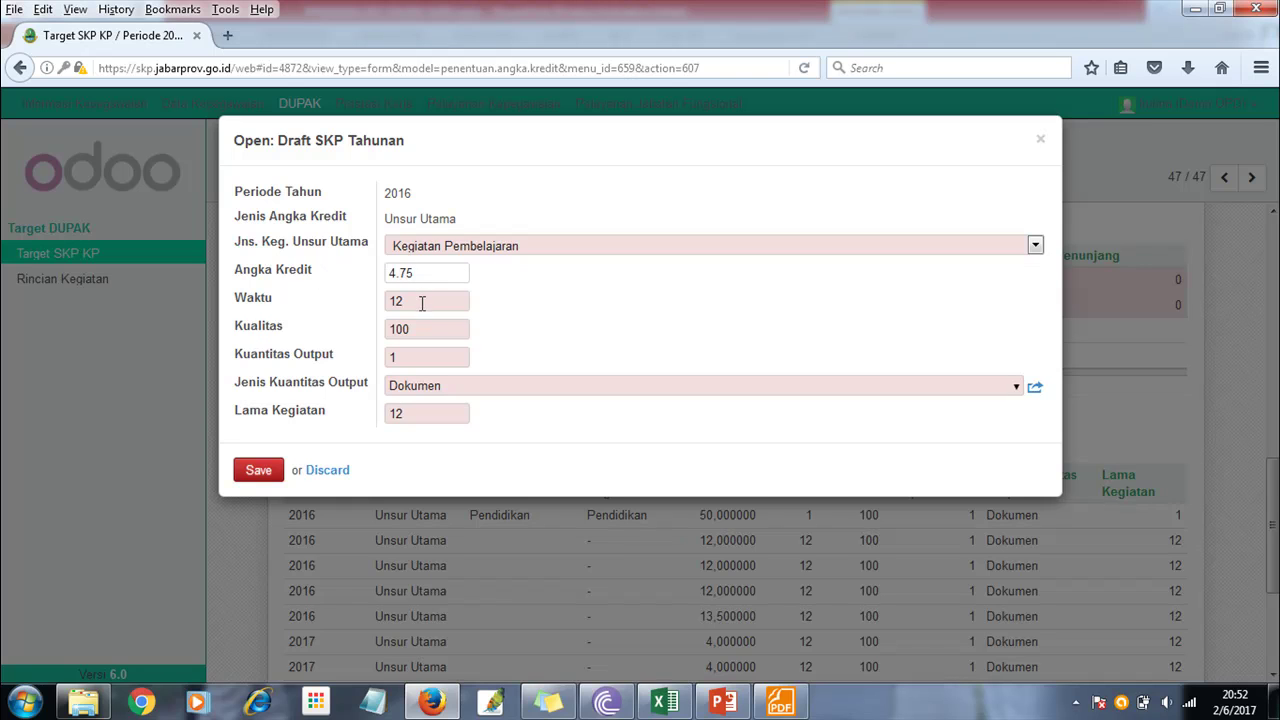
- Set the Kegiatan Pembelajaran entry's Kuantitas Output to 2 and save the entry
{"action": "left_click_drag", "start_coordinate": [421, 304], "coordinate": [344, 314]}
{"action": "left_click_drag", "start_coordinate": [442, 404], "coordinate": [303, 428]}
{"action": "left_click_drag", "start_coordinate": [408, 360], "coordinate": [347, 362]}
{"action": "type", "text": "2"}
{"action": "left_click_drag", "start_coordinate": [472, 390], "coordinate": [352, 384]}
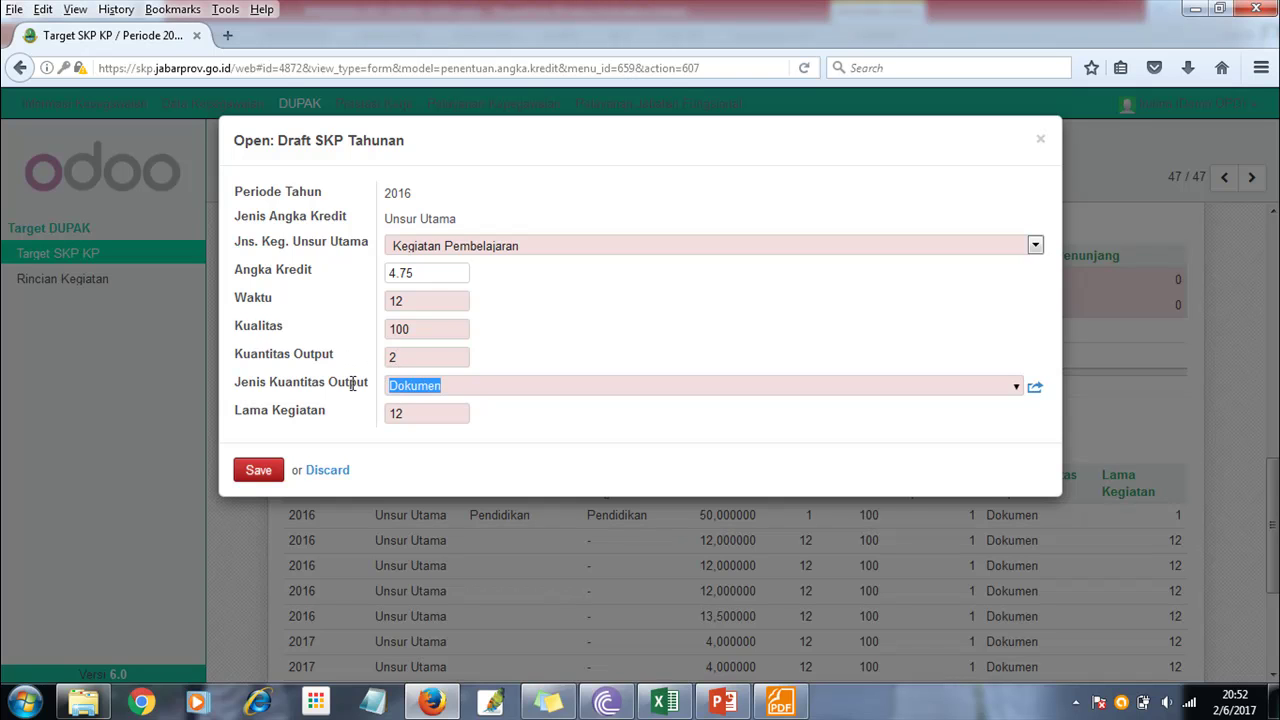
{"action": "left_click", "coordinate": [258, 472]}
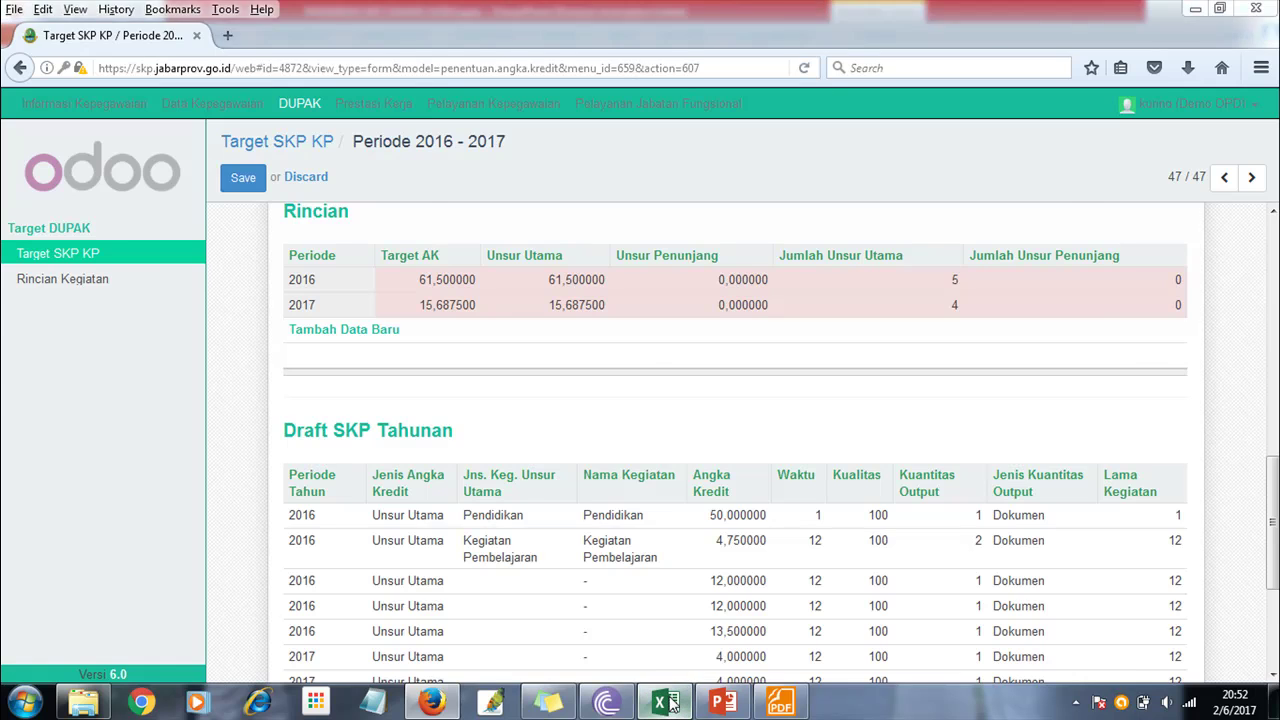
- Check the workbook's Kepsek/Wakasek/Kaprog/Kapus row and set the third 2016 draft entry's Jns. Keg. Unsur Utama to Kepala Sekolah, Wali Kelas, Ketua Lab, dll
{"action": "left_click", "coordinate": [665, 703]}
{"action": "left_click_drag", "start_coordinate": [175, 334], "coordinate": [712, 334]}
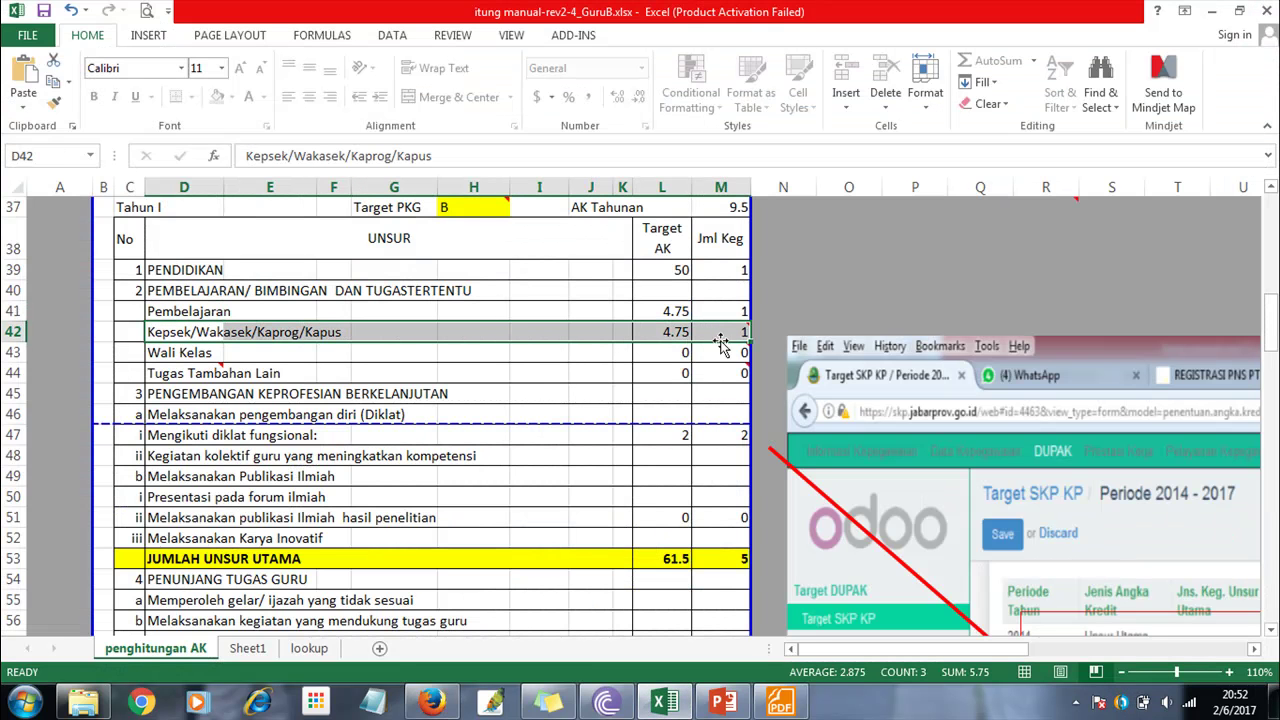
{"action": "left_click", "coordinate": [432, 703]}
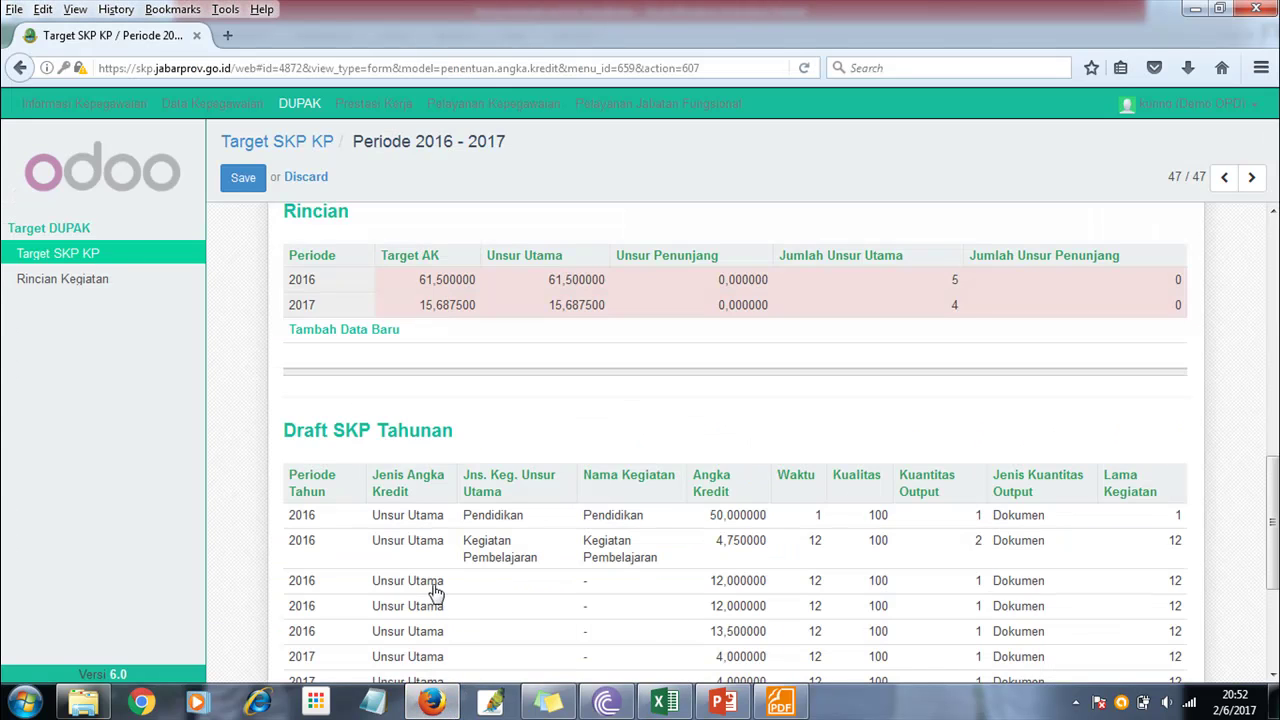
{"action": "left_click", "coordinate": [431, 582]}
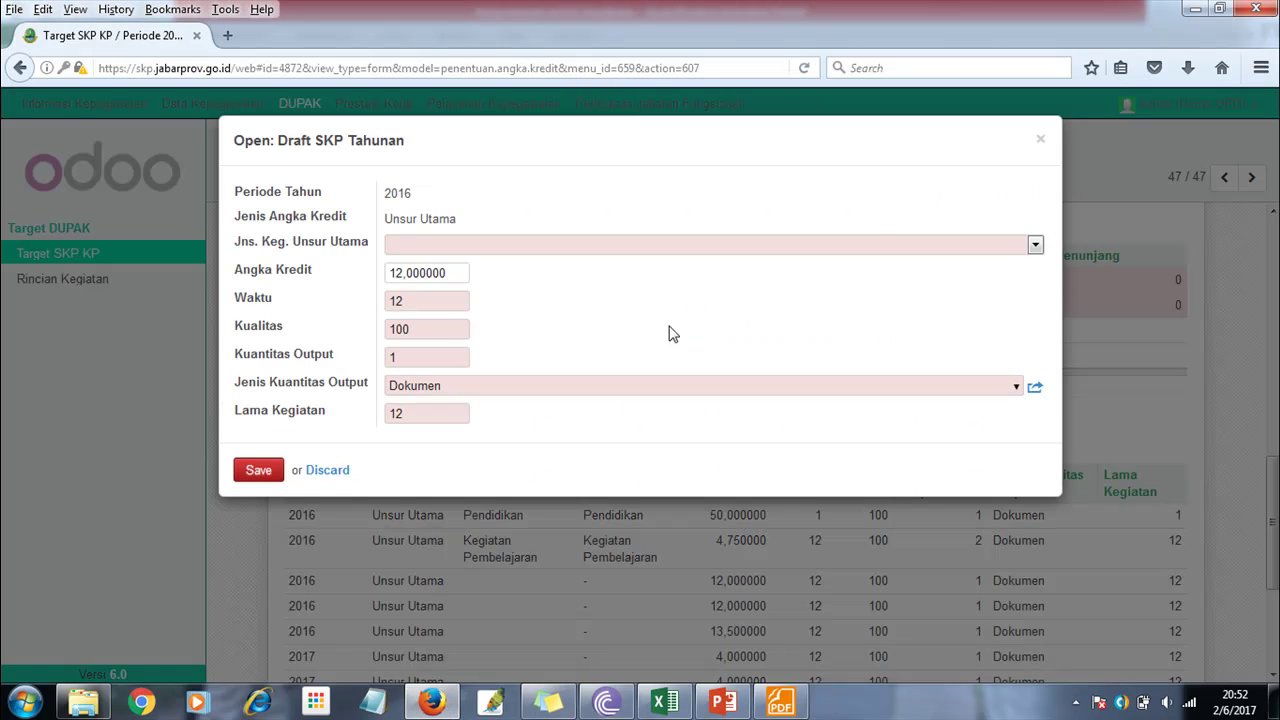
{"action": "left_click", "coordinate": [867, 245]}
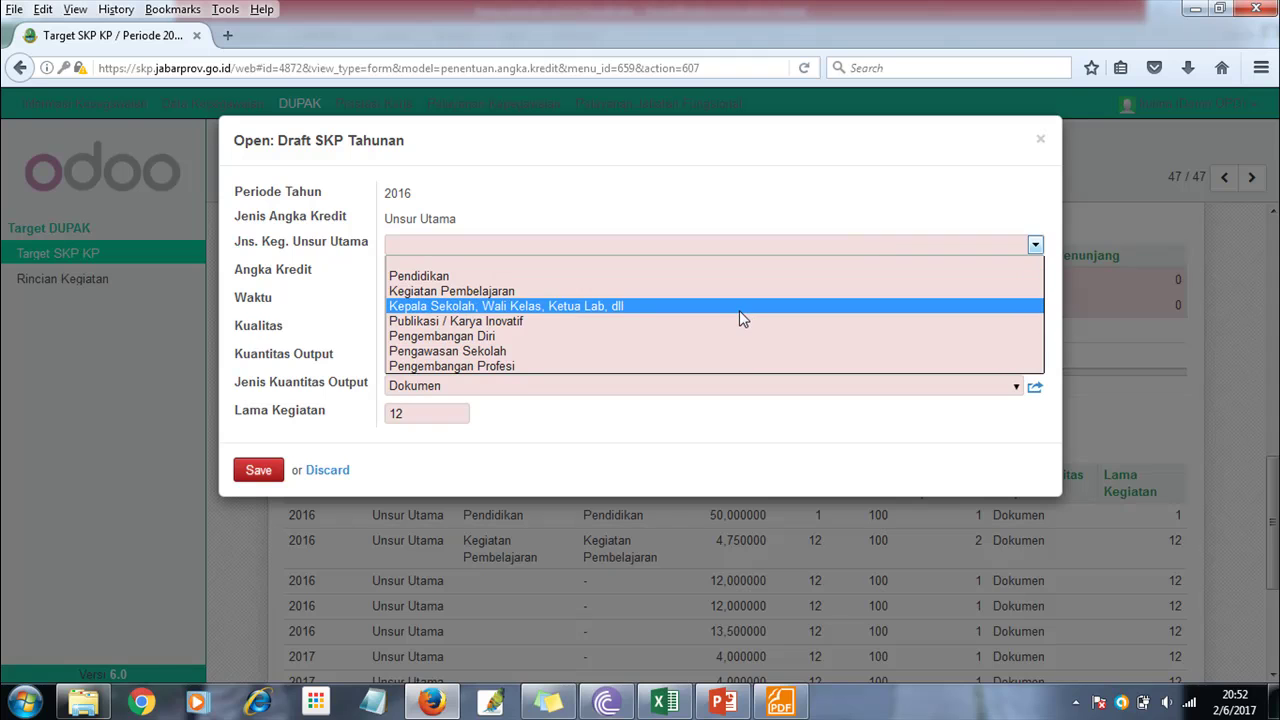
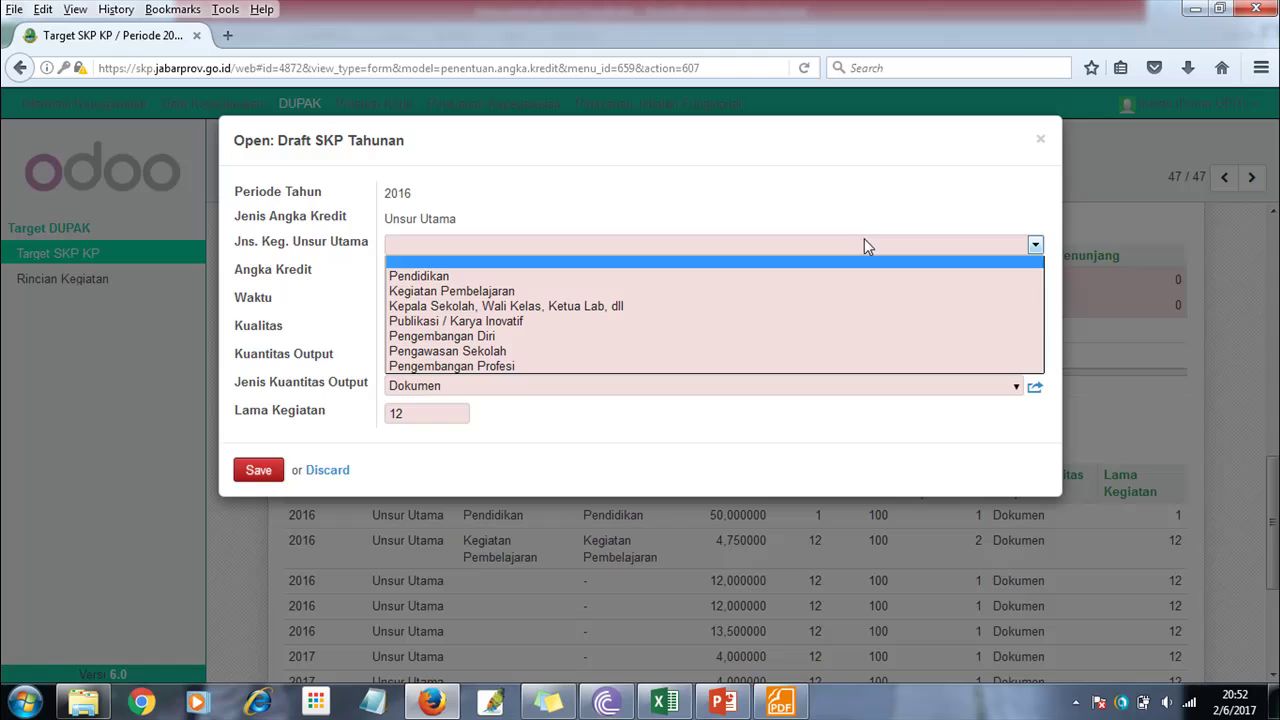
{"action": "left_click", "coordinate": [738, 310]}
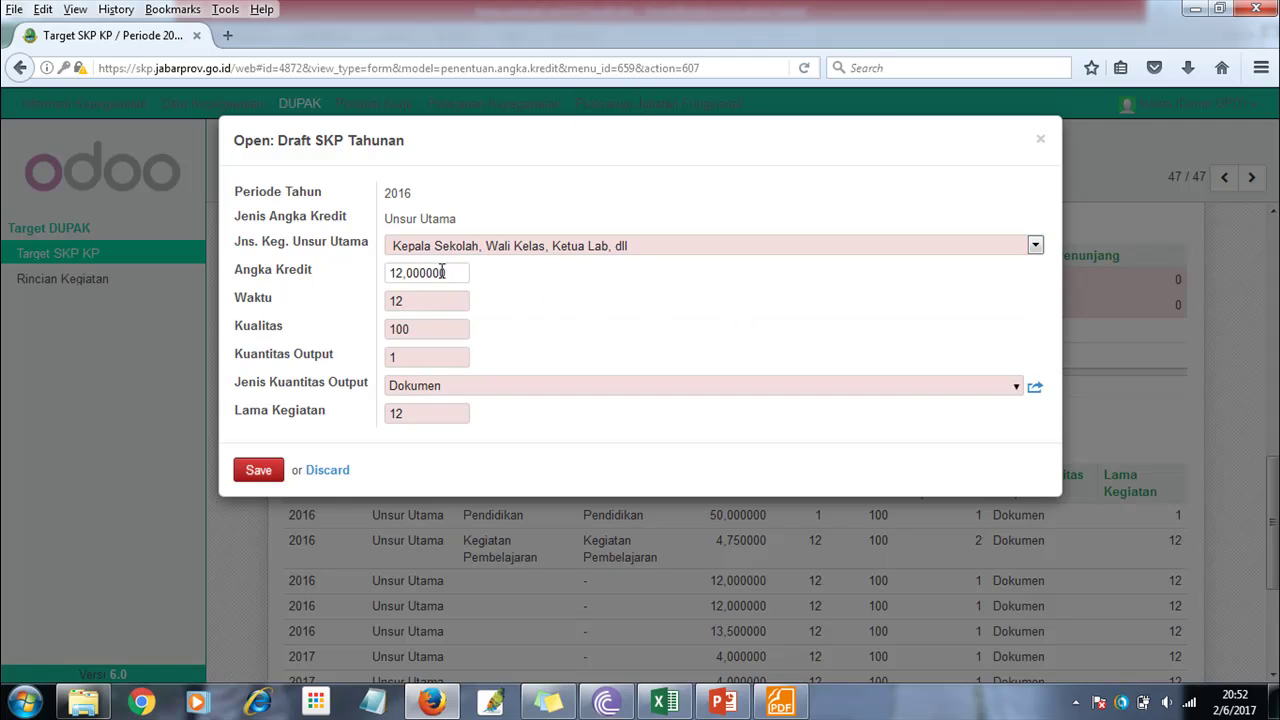
- Set the Kepala Sekolah, Wali Kelas, Ketua Lab entry's Angka Kredit to 4.75 after rechecking the workbook, and save the entry
{"action": "left_click_drag", "start_coordinate": [450, 272], "coordinate": [351, 274]}
{"action": "double_click", "coordinate": [396, 301]}
{"action": "left_click_drag", "start_coordinate": [447, 272], "coordinate": [297, 287]}
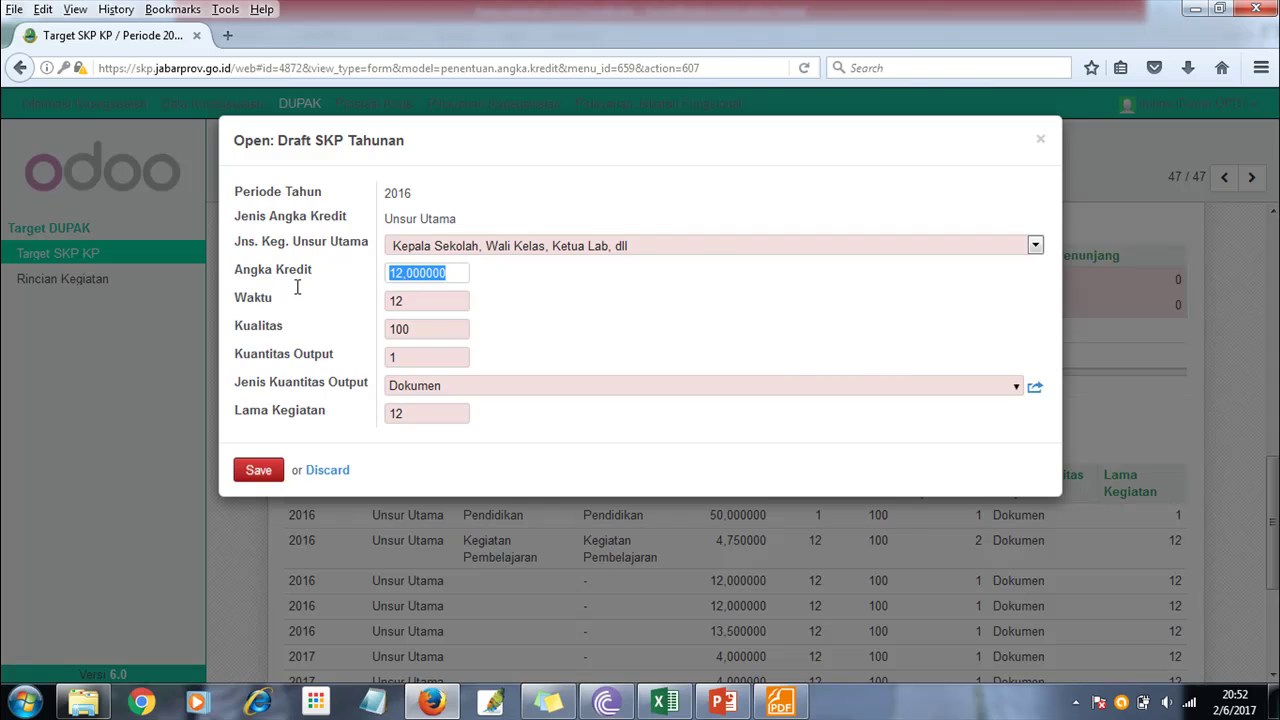
{"action": "left_click", "coordinate": [665, 703]}
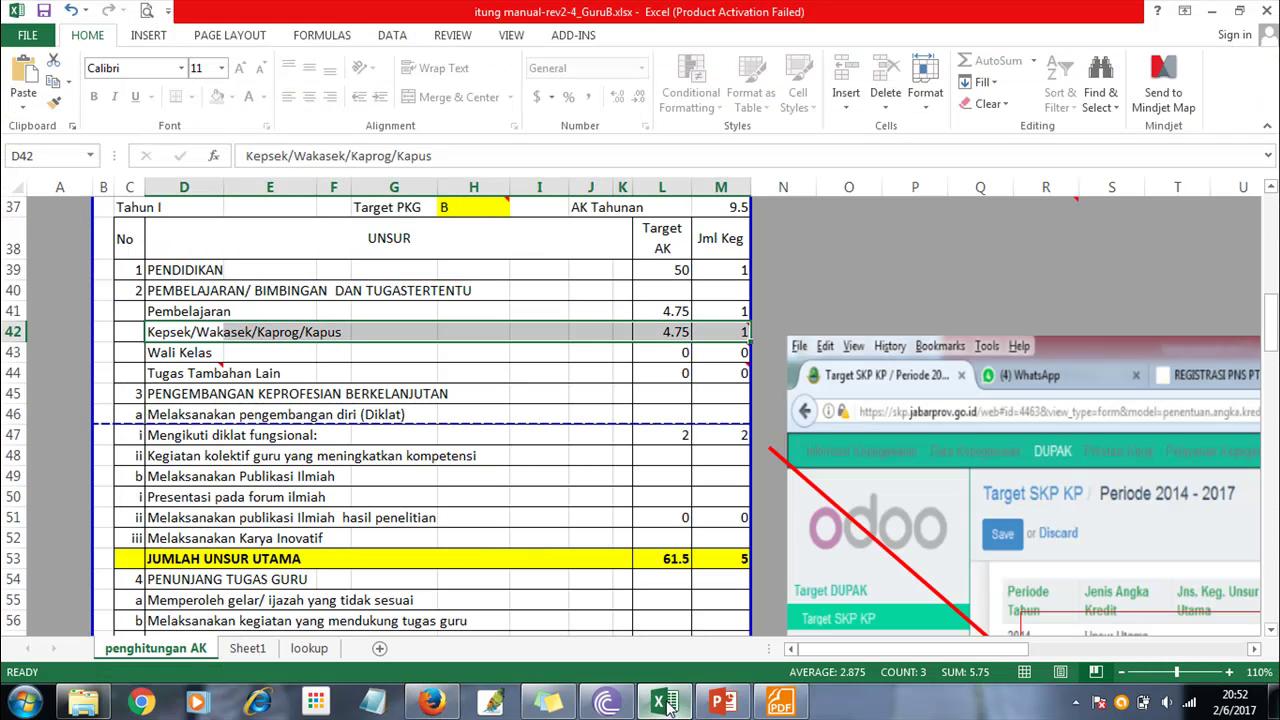
{"action": "left_click", "coordinate": [665, 703]}
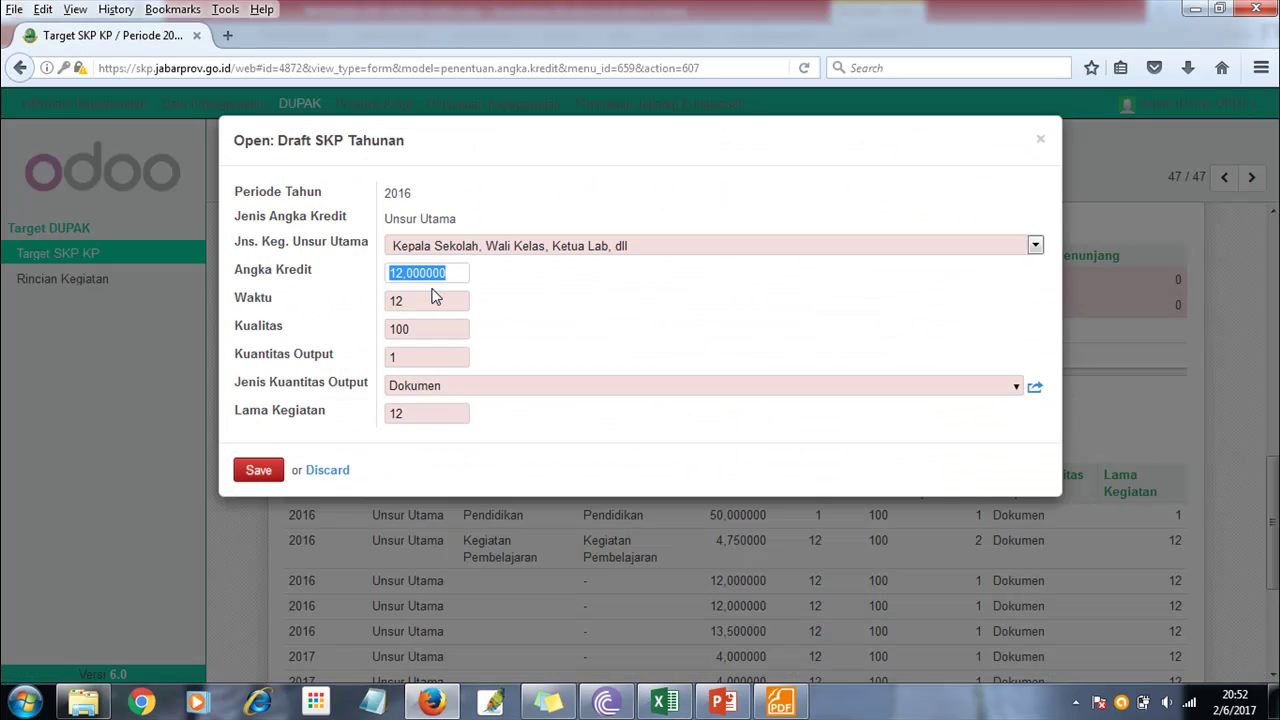
{"action": "type", "text": "4.75"}
{"action": "left_click", "coordinate": [262, 470]}
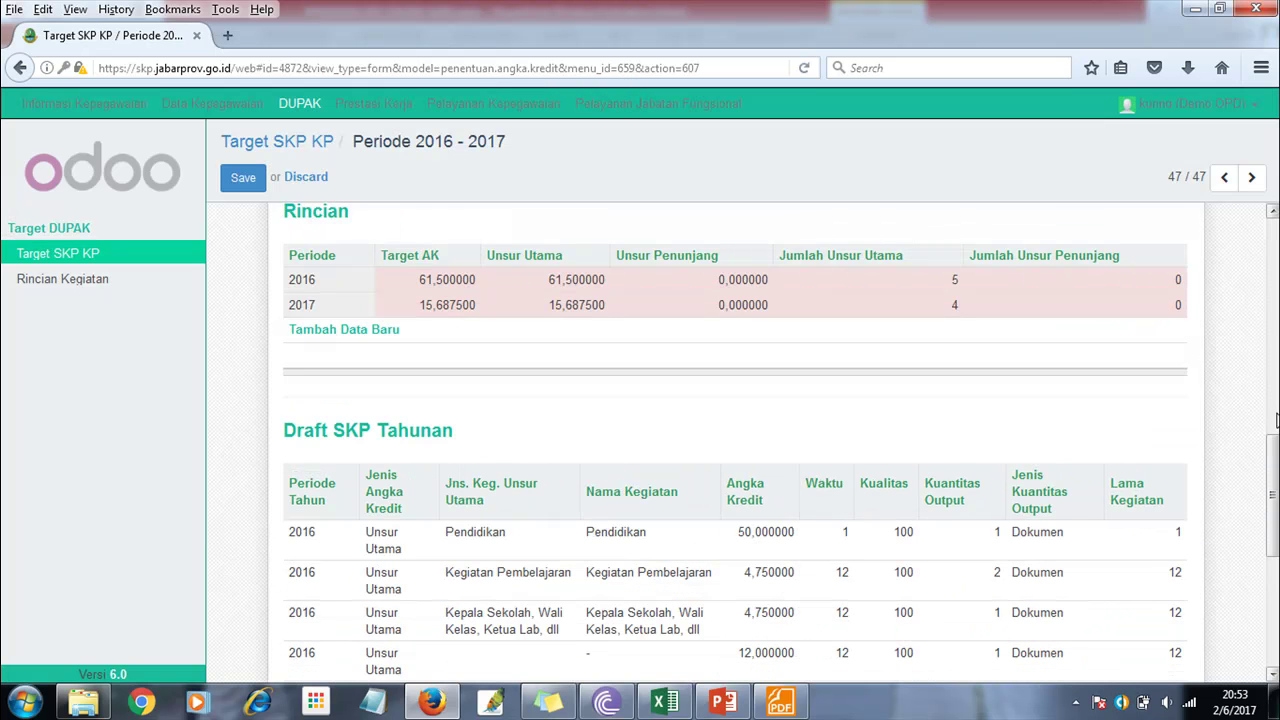
- Review the draft entries, check the workbook's Tahun I row for Mengikuti diklat fungsional, and return to the SKP site
{"action": "scroll", "coordinate": [1030, 507], "scroll_direction": "down", "scroll_amount": 3}
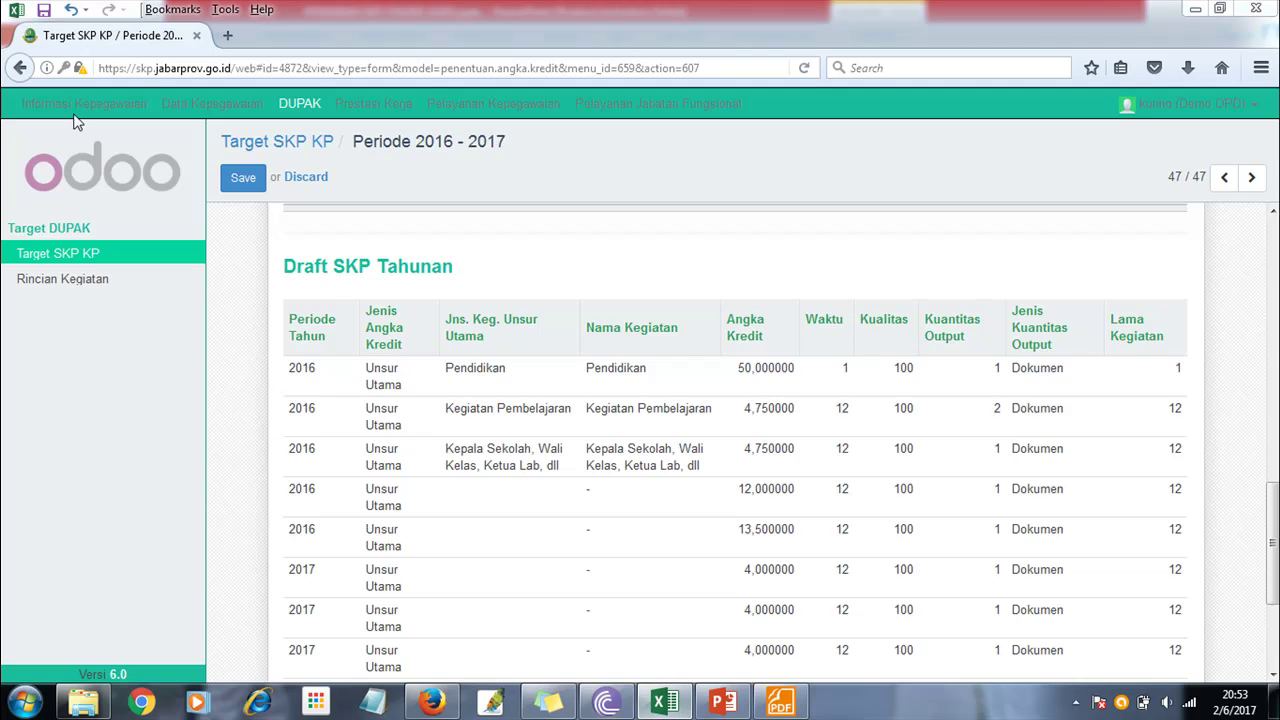
{"action": "left_click", "coordinate": [16, 12]}
{"action": "left_click", "coordinate": [45, 31]}
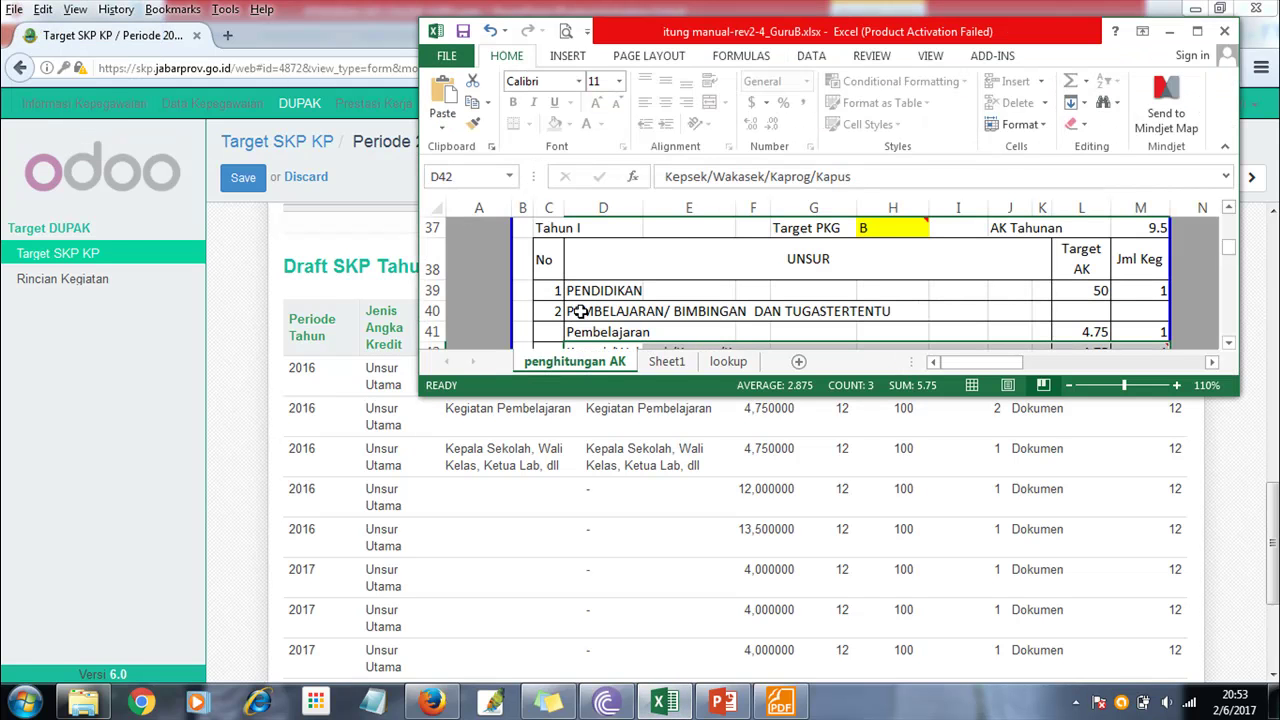
{"action": "left_click", "coordinate": [1197, 31]}
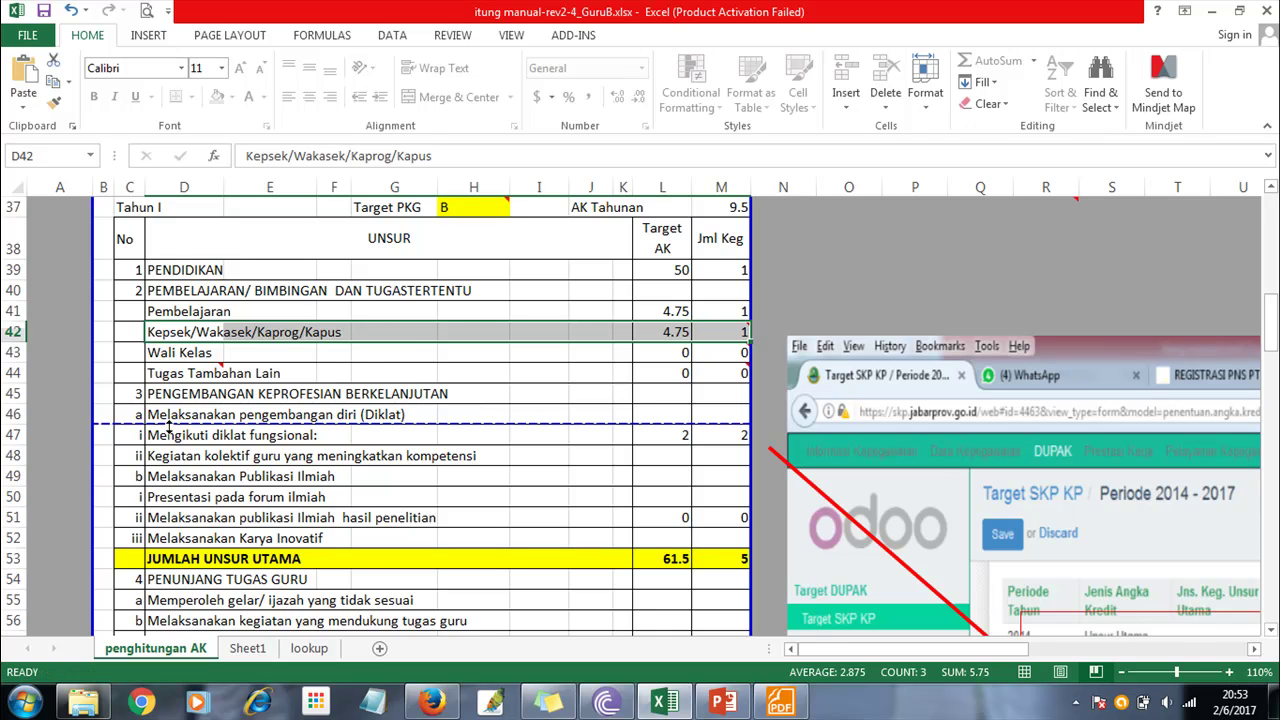
{"action": "left_click_drag", "start_coordinate": [172, 437], "coordinate": [727, 437]}
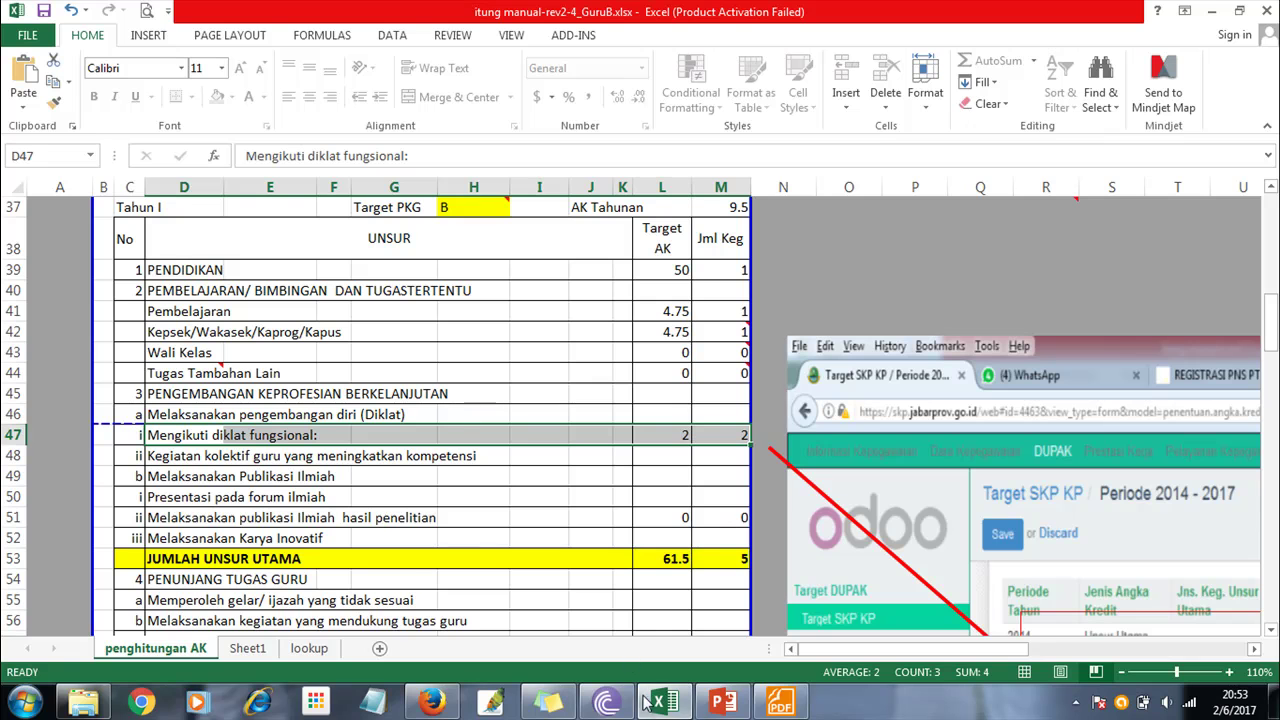
{"action": "left_click", "coordinate": [432, 702]}
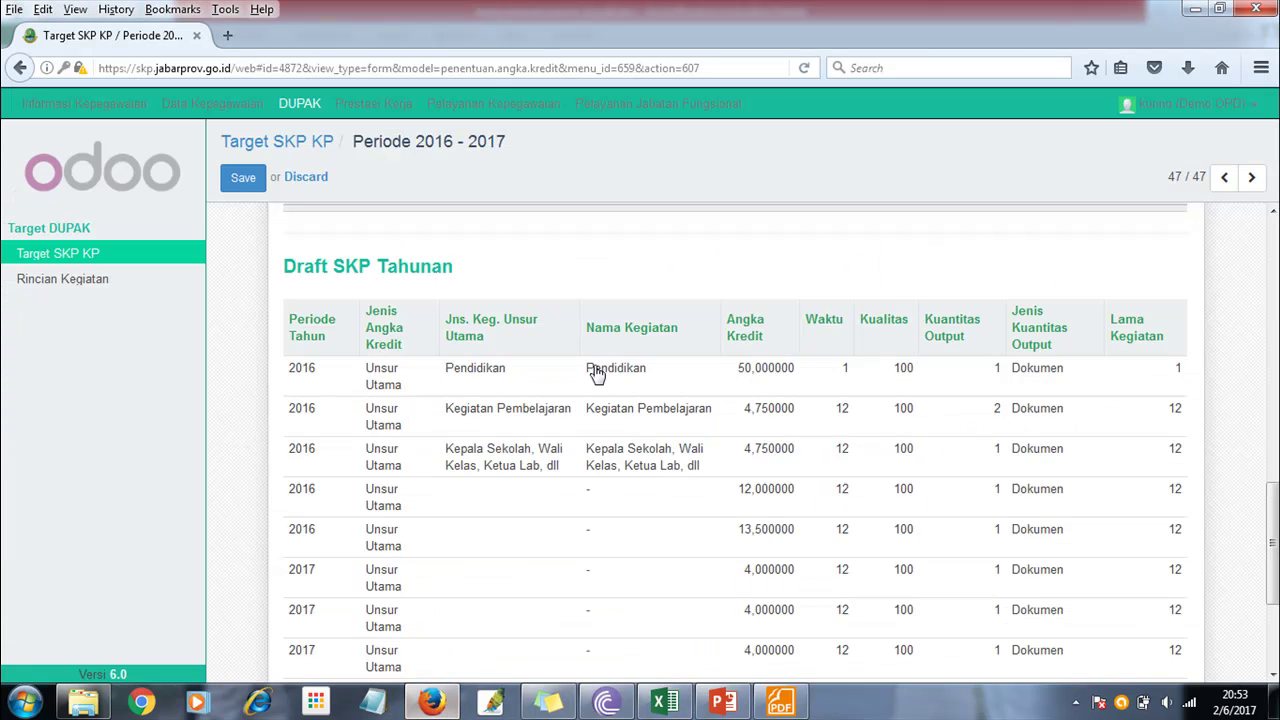
- Set the fourth 2016 draft entry's Jns. Keg. Unsur Utama to Pengembangan Diri and its Angka Kredit to 1
{"action": "left_click", "coordinate": [527, 494]}
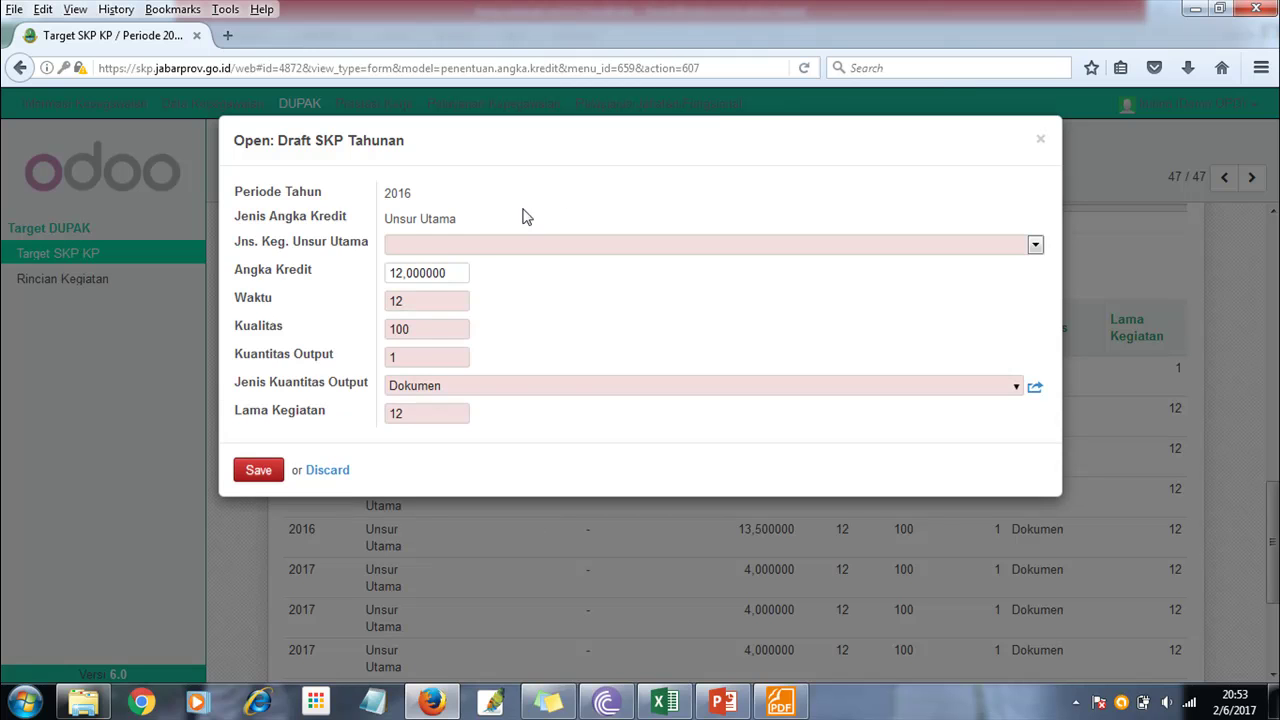
{"action": "left_click", "coordinate": [480, 247]}
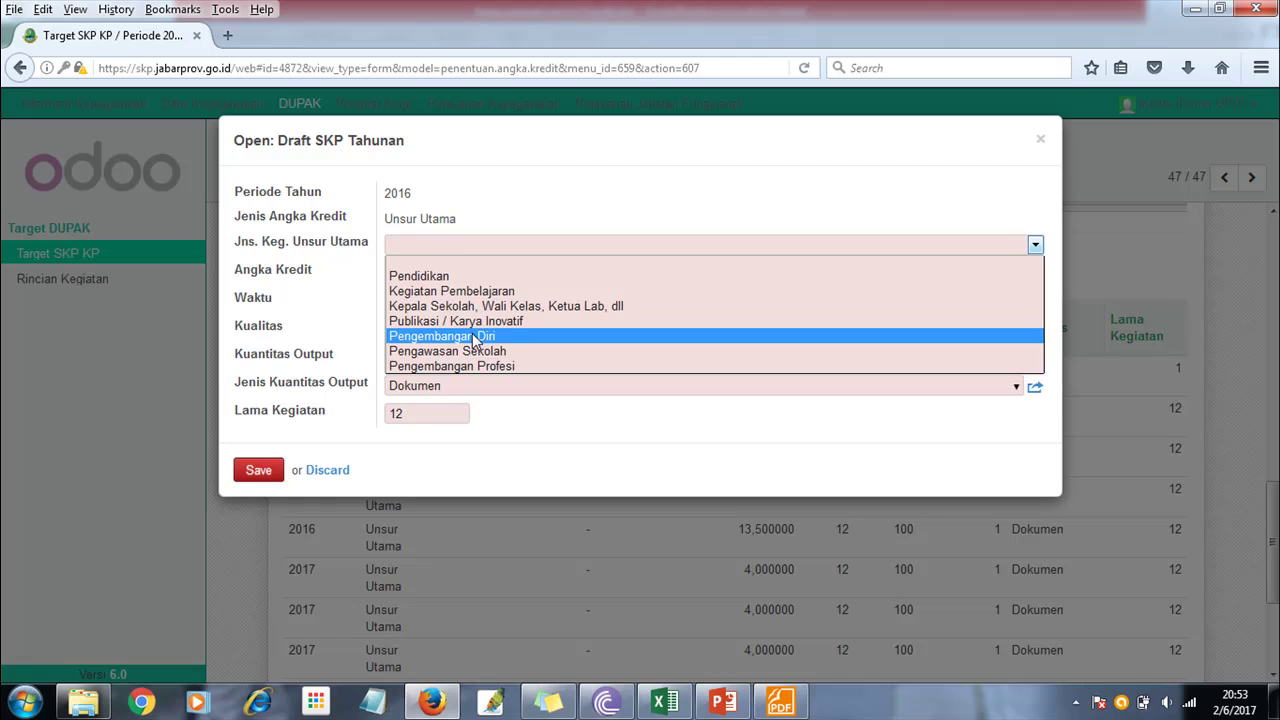
{"action": "left_click", "coordinate": [474, 337]}
{"action": "left_click", "coordinate": [456, 272]}
{"action": "left_click_drag", "start_coordinate": [456, 272], "coordinate": [346, 272]}
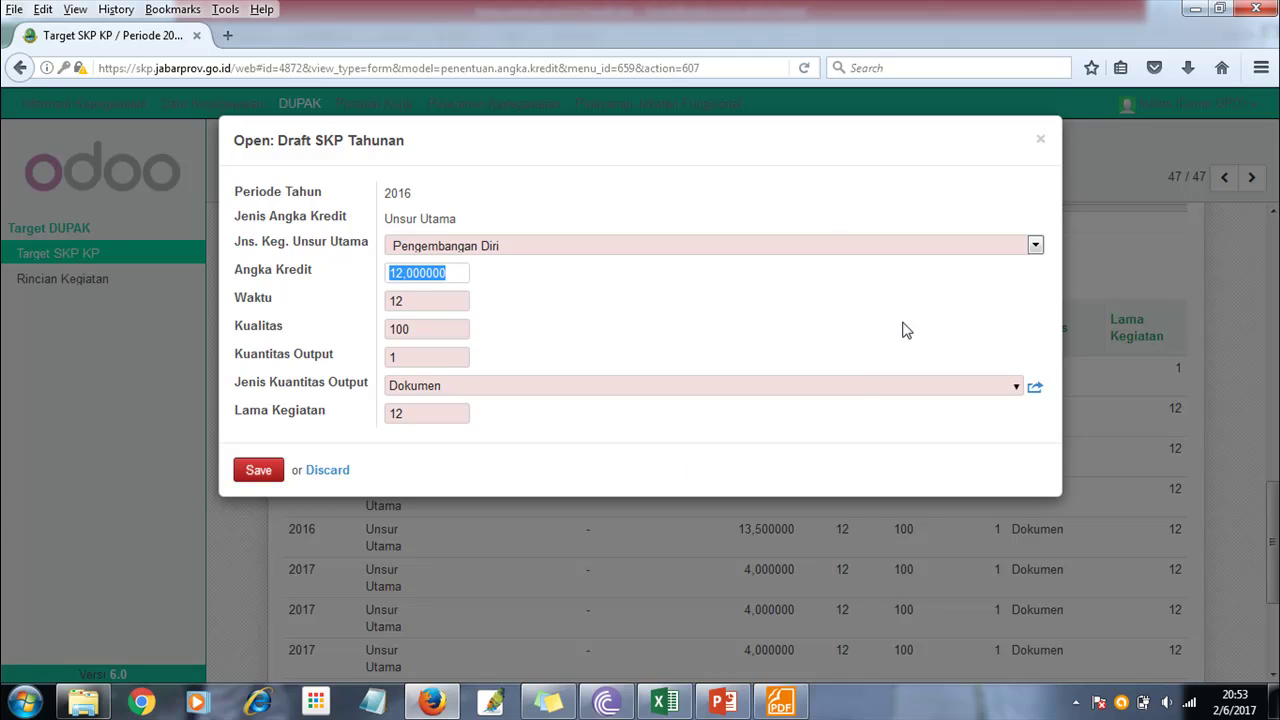
{"action": "type", "text": "1"}
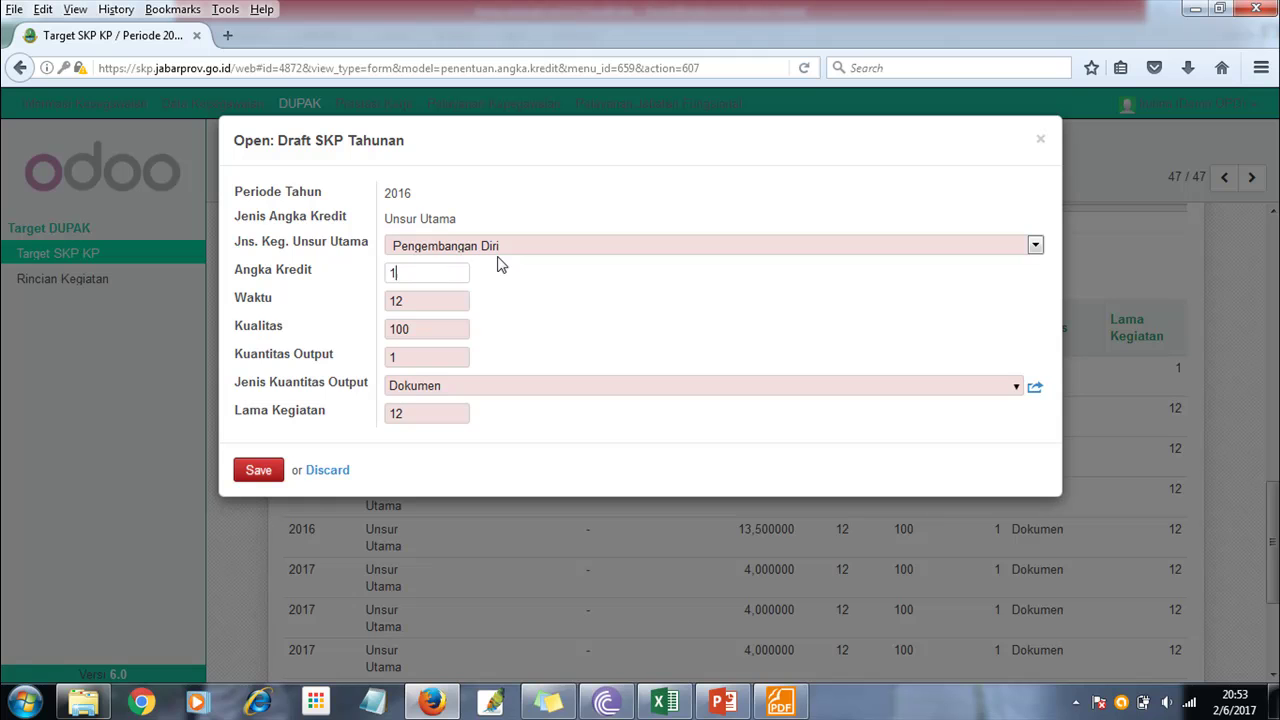
- Switch to the Excel workbook and recheck the Jml Keg and Target AK of Mengikuti diklat fungsional
{"action": "left_click", "coordinate": [661, 704]}
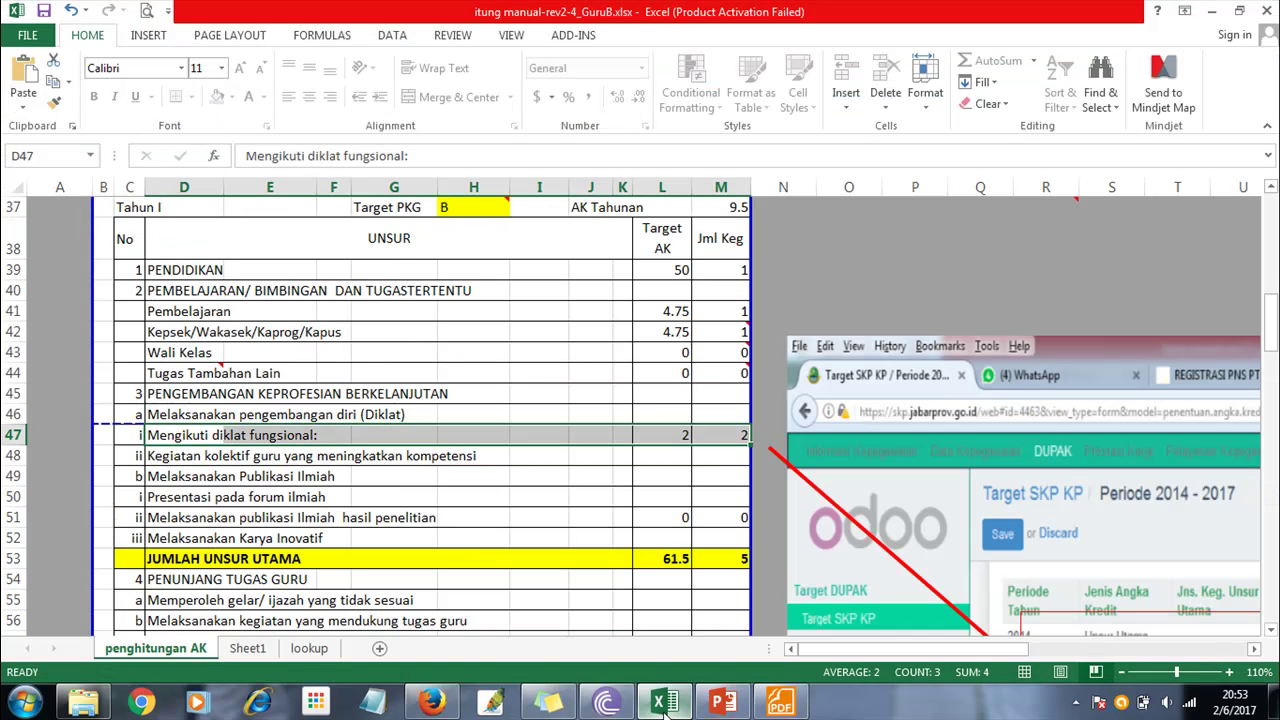
{"action": "left_click", "coordinate": [733, 435]}
{"action": "left_click", "coordinate": [685, 435]}
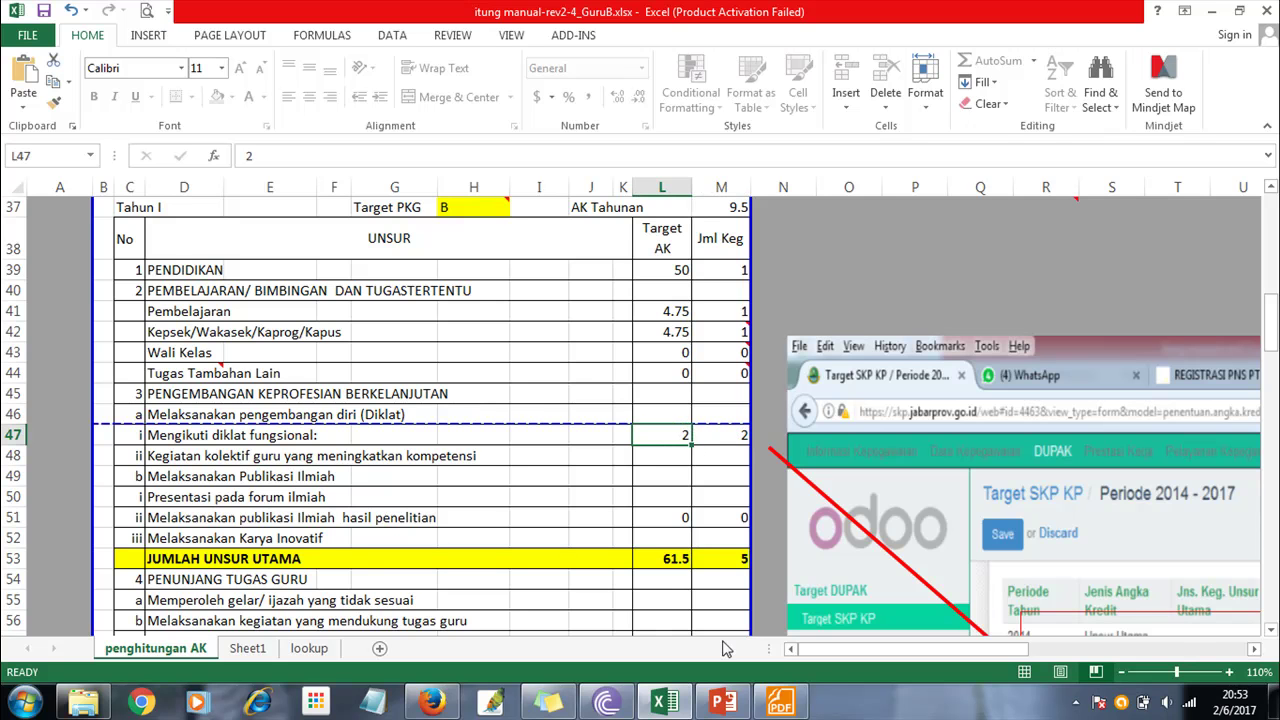
- Return to the SKP site, set the Pengembangan Diri entry's Waktu and Lama Kegiatan to 1, and save the entry
{"action": "left_click", "coordinate": [664, 704]}
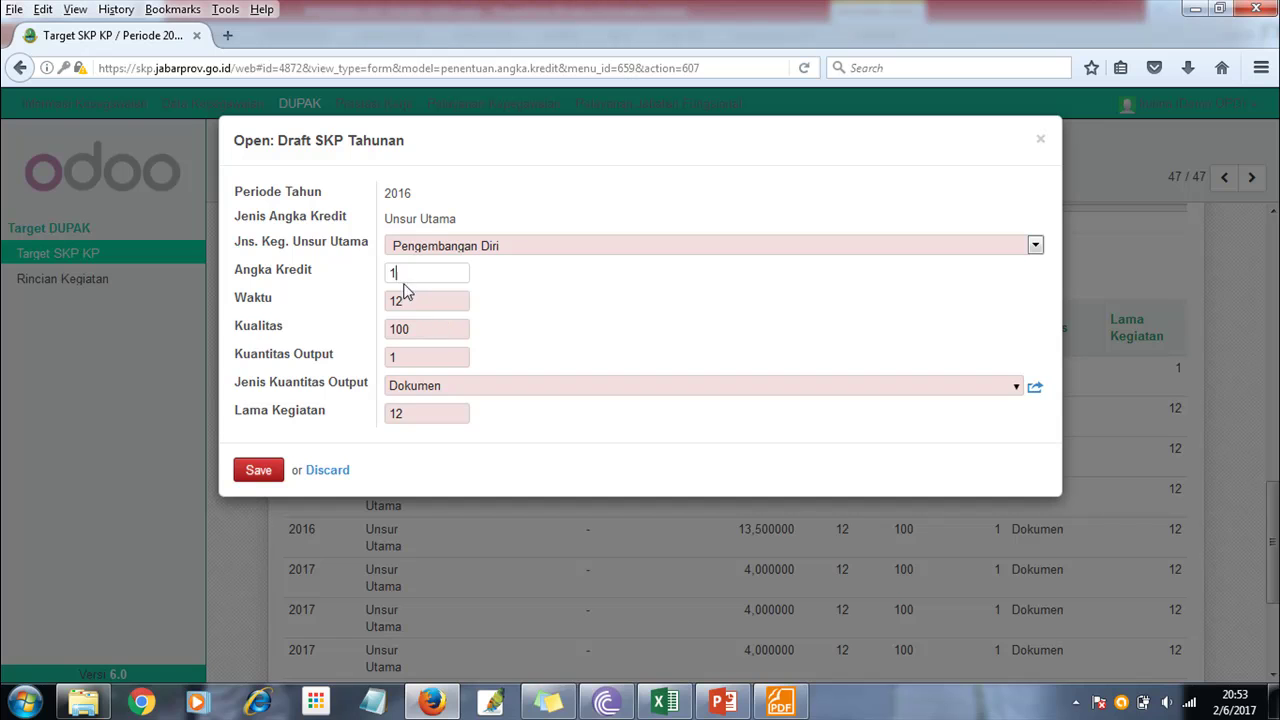
{"action": "key", "text": "Tab"}
{"action": "type", "text": "1"}
{"action": "left_click", "coordinate": [309, 410]}
{"action": "type", "text": "1"}
{"action": "left_click", "coordinate": [268, 478]}
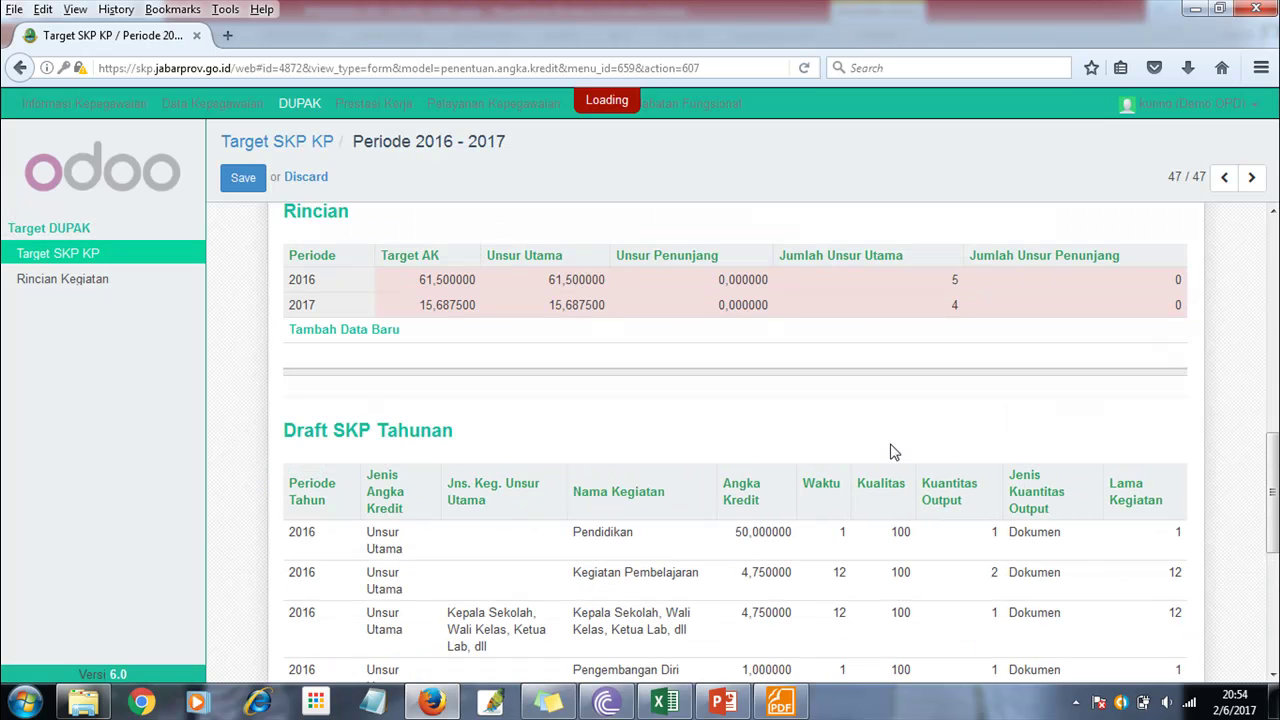
- Open the fifth 2016 draft entry, recheck the workbook's Tahun I rows, and set its Jns. Keg. Unsur Utama to Pengembangan Profesi
{"action": "scroll", "coordinate": [891, 449], "scroll_direction": "down", "scroll_amount": 2}
{"action": "scroll", "coordinate": [608, 507], "scroll_direction": "down", "scroll_amount": 2}
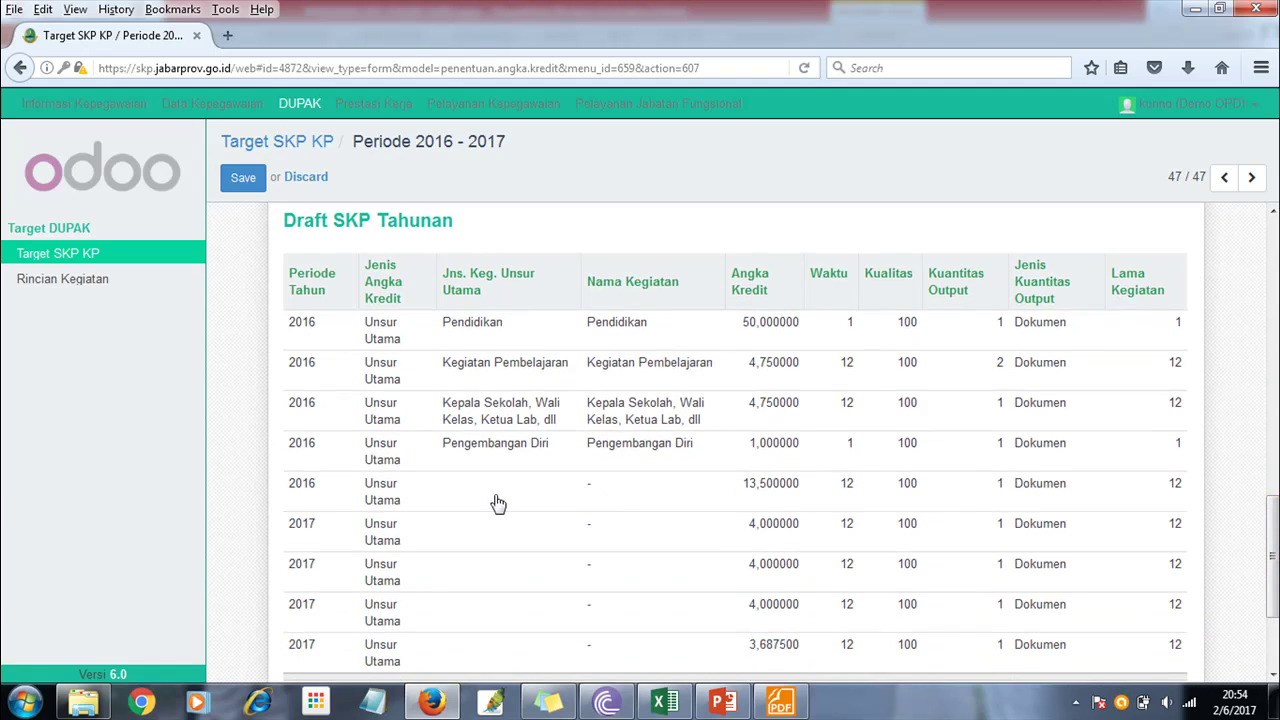
{"action": "left_click", "coordinate": [664, 631]}
{"action": "left_click", "coordinate": [668, 704]}
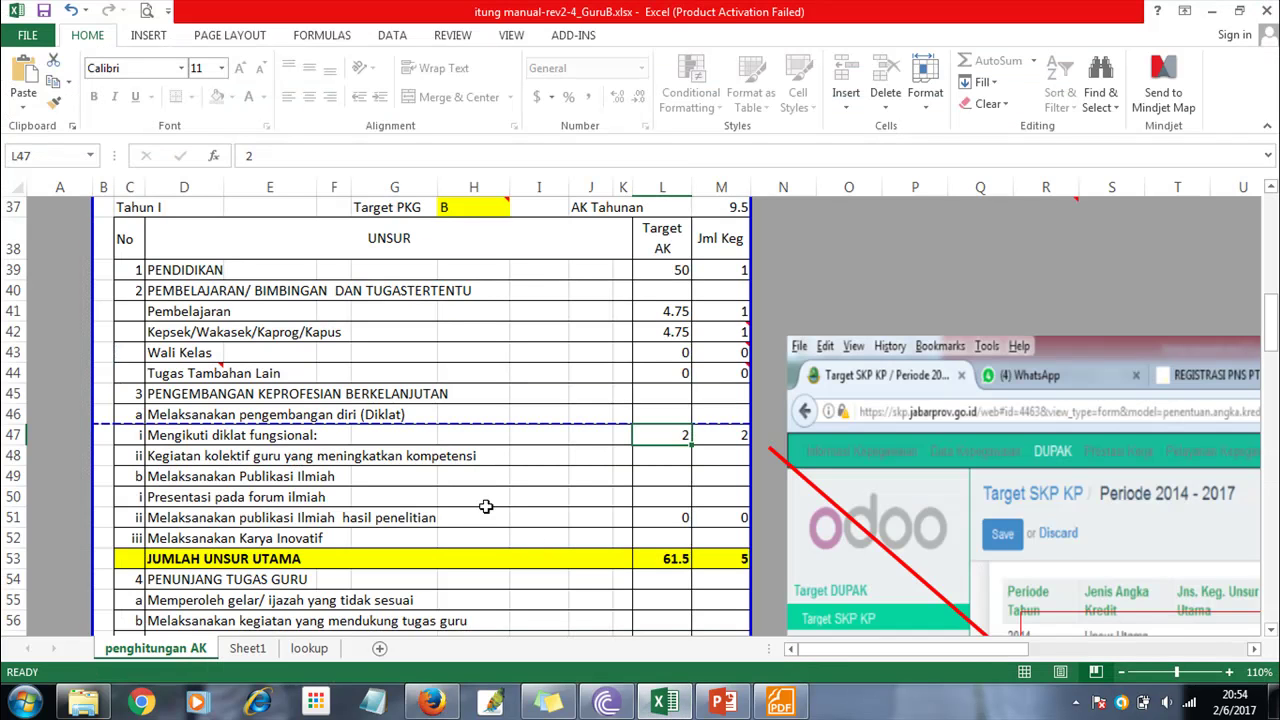
{"action": "left_click", "coordinate": [668, 704]}
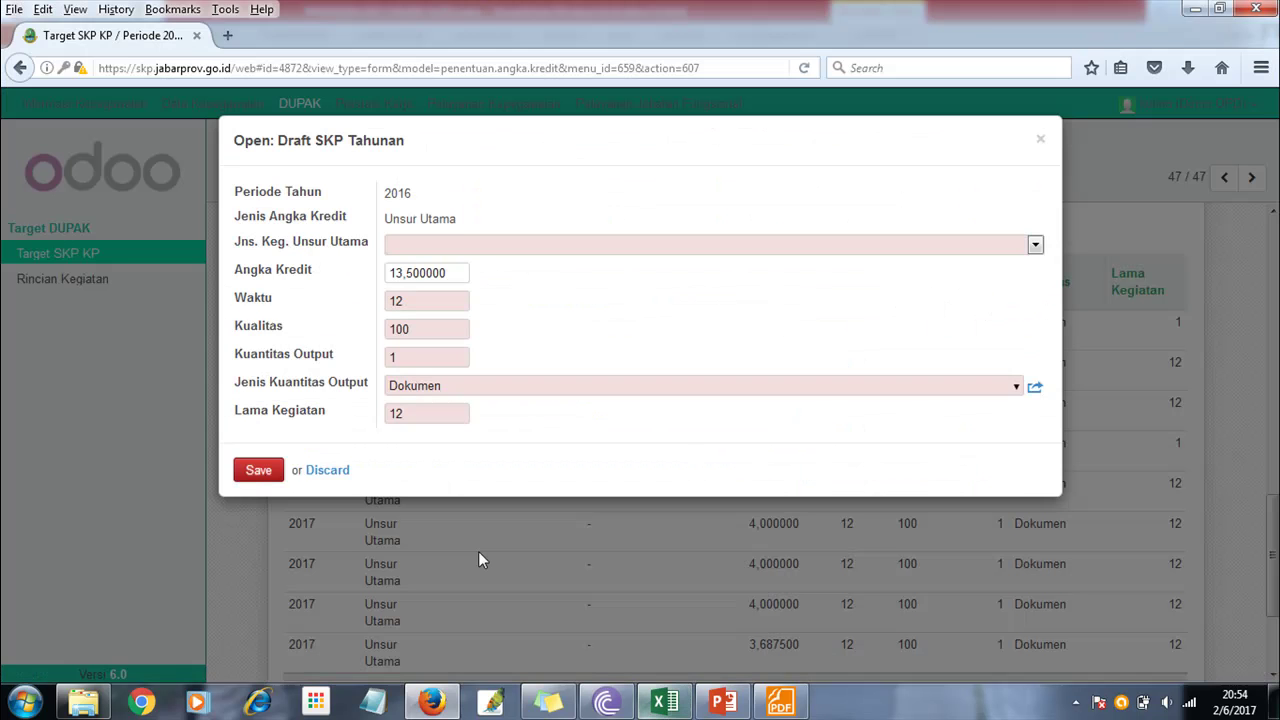
{"action": "left_click", "coordinate": [446, 245]}
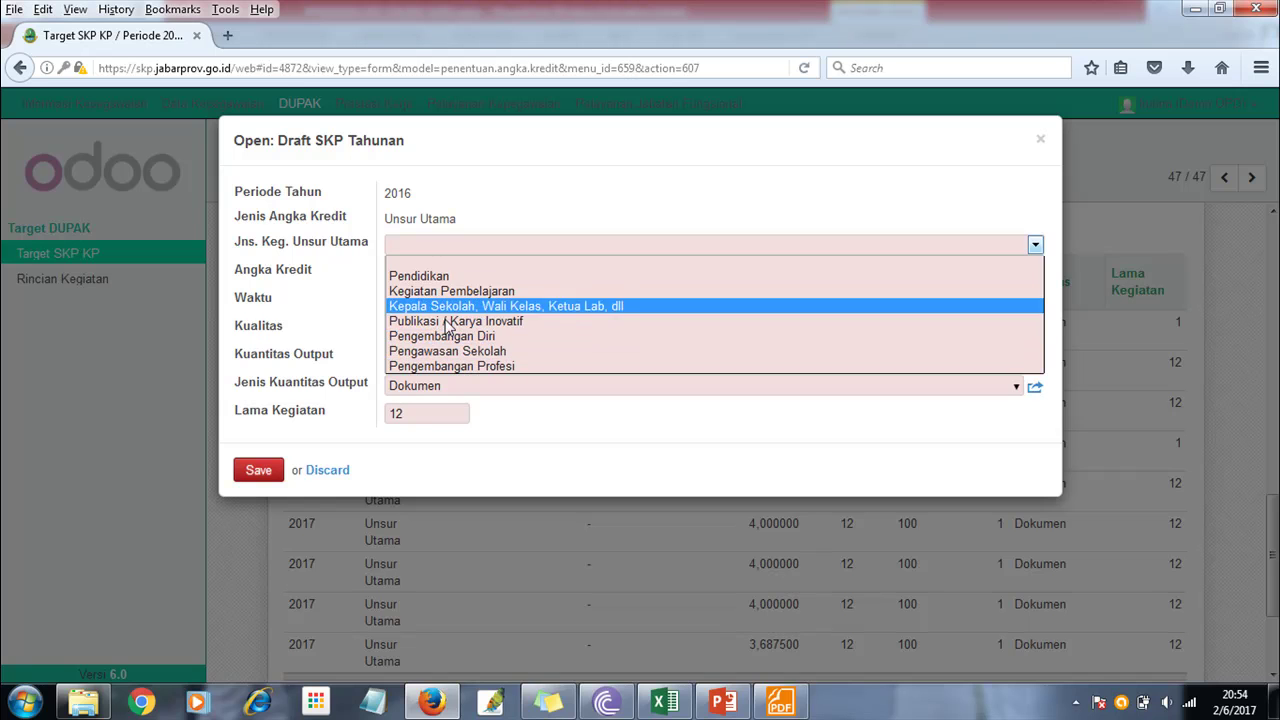
{"action": "left_click", "coordinate": [474, 370]}
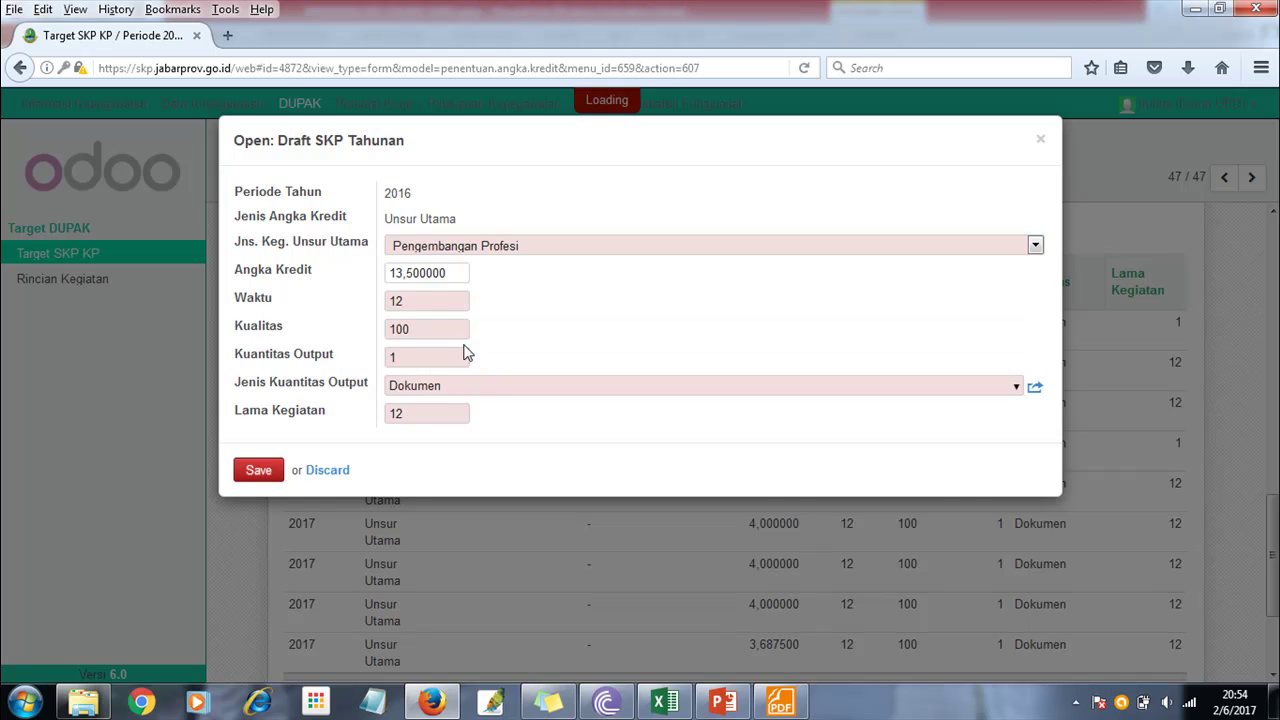
- Set the Pengembangan Profesi entry's Angka Kredit to 1 and its Waktu and Lama Kegiatan to 2, and save the entry
{"action": "left_click", "coordinate": [320, 297]}
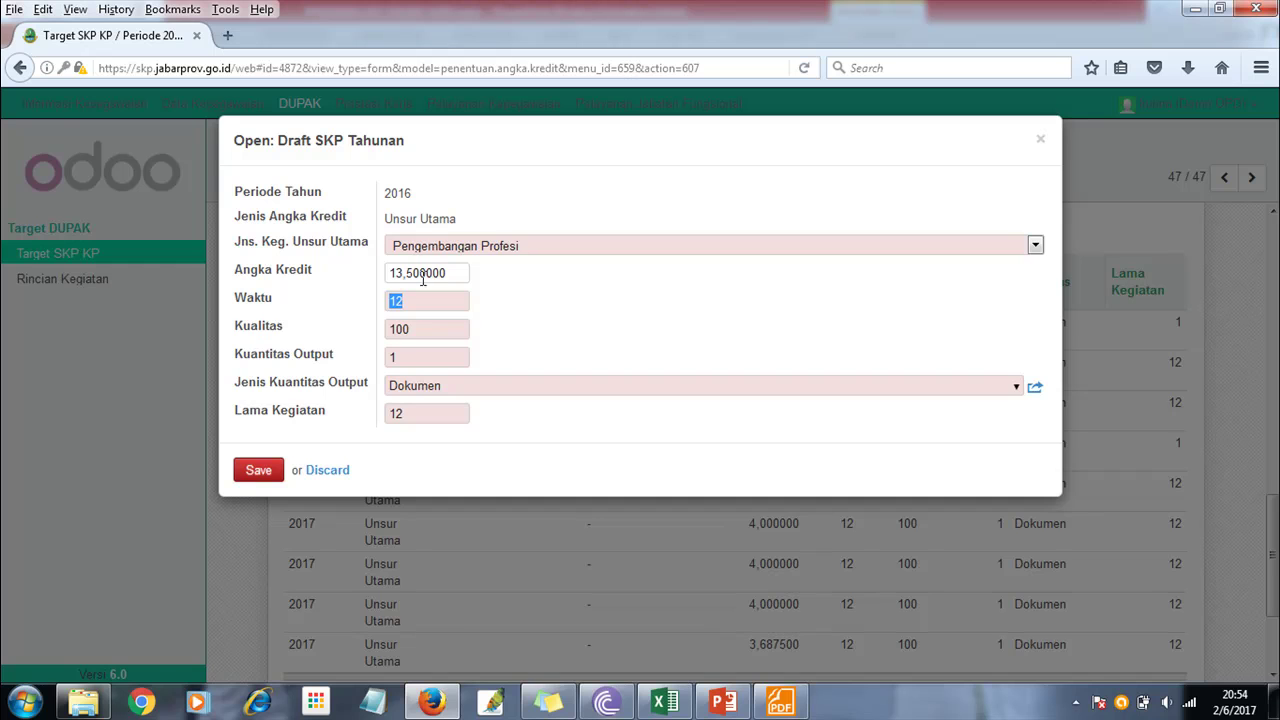
{"action": "left_click_drag", "start_coordinate": [455, 273], "coordinate": [368, 268]}
{"action": "type", "text": "1"}
{"action": "left_click", "coordinate": [323, 297]}
{"action": "type", "text": "2"}
{"action": "left_click", "coordinate": [344, 410]}
{"action": "left_click", "coordinate": [258, 470]}
- Look up the Target AK of Pembelajaran in the Excel workbook's Tahun II table, and return to the SKP site
{"action": "left_click_drag", "start_coordinate": [1272, 470], "coordinate": [1274, 573]}
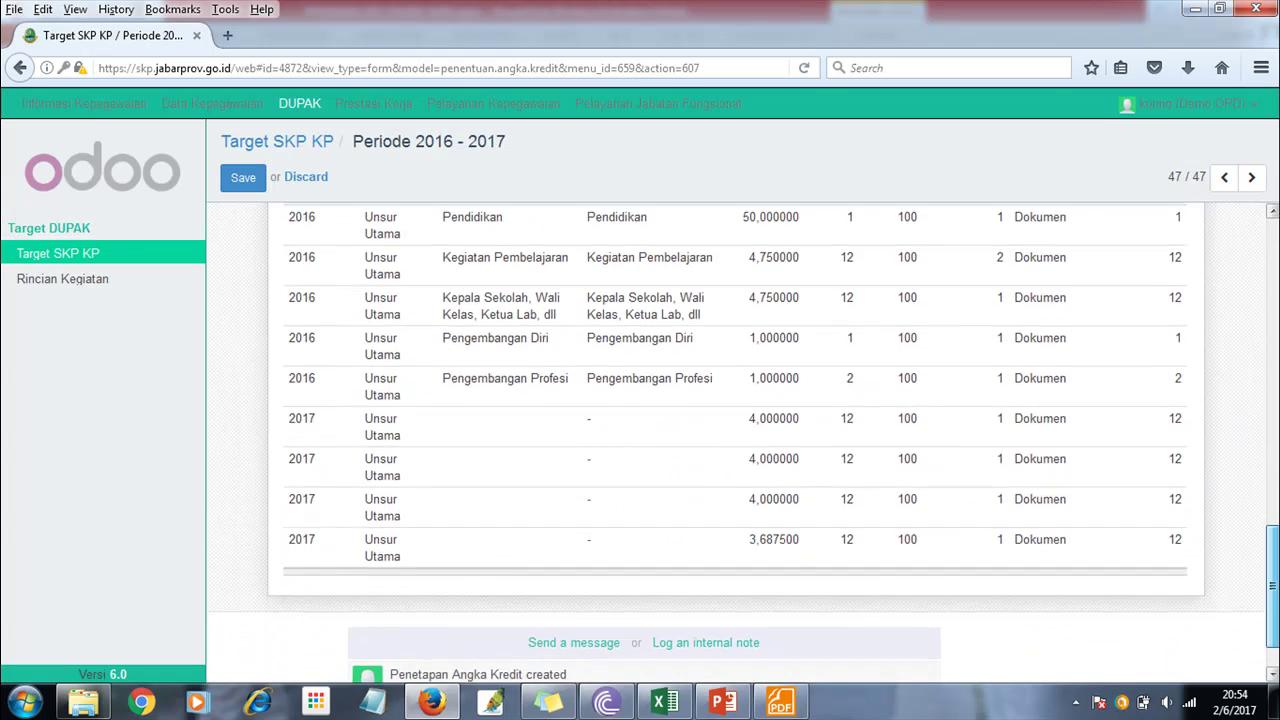
{"action": "left_click", "coordinate": [665, 702]}
{"action": "left_click_drag", "start_coordinate": [1271, 320], "coordinate": [1271, 396]}
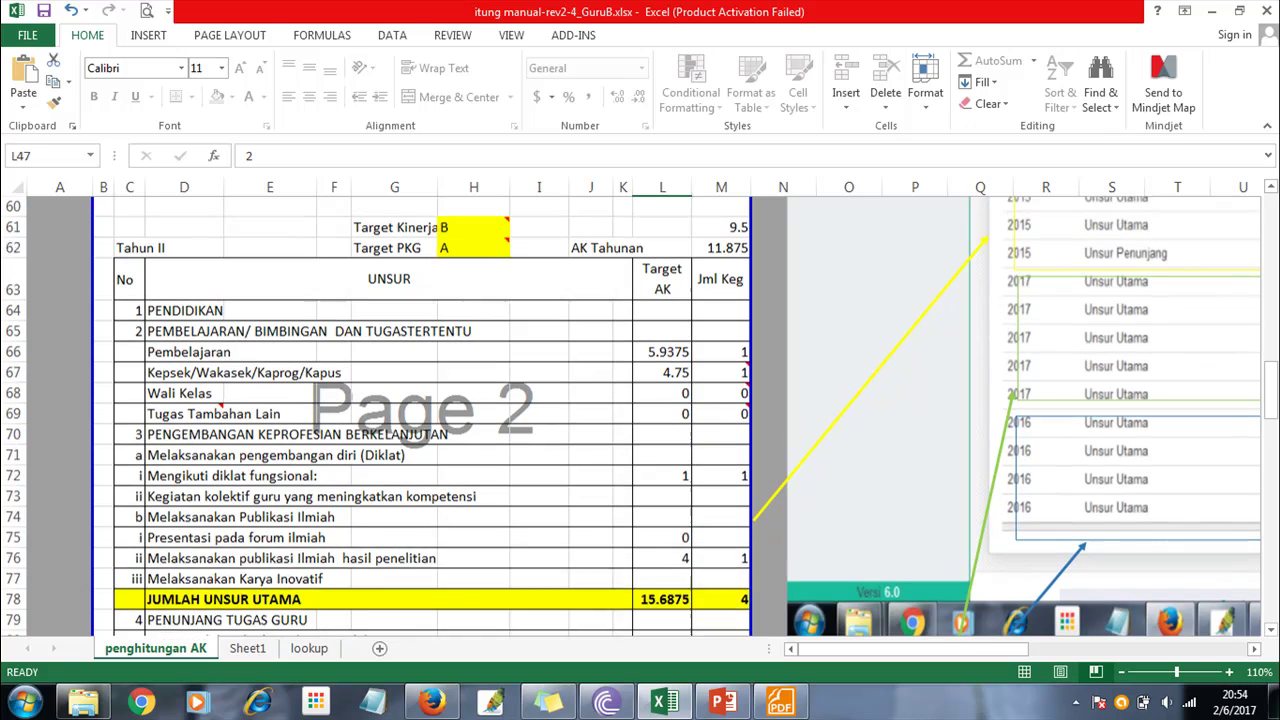
{"action": "left_click", "coordinate": [410, 332]}
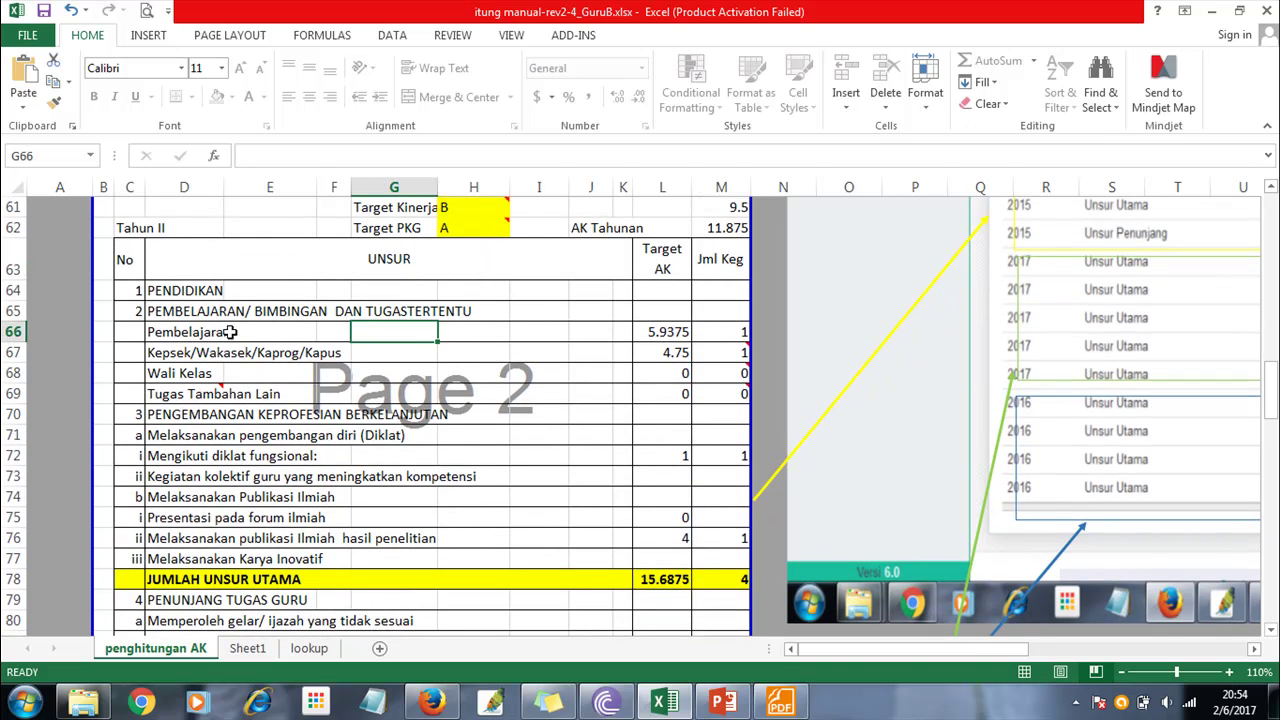
{"action": "left_click_drag", "start_coordinate": [186, 332], "coordinate": [662, 330]}
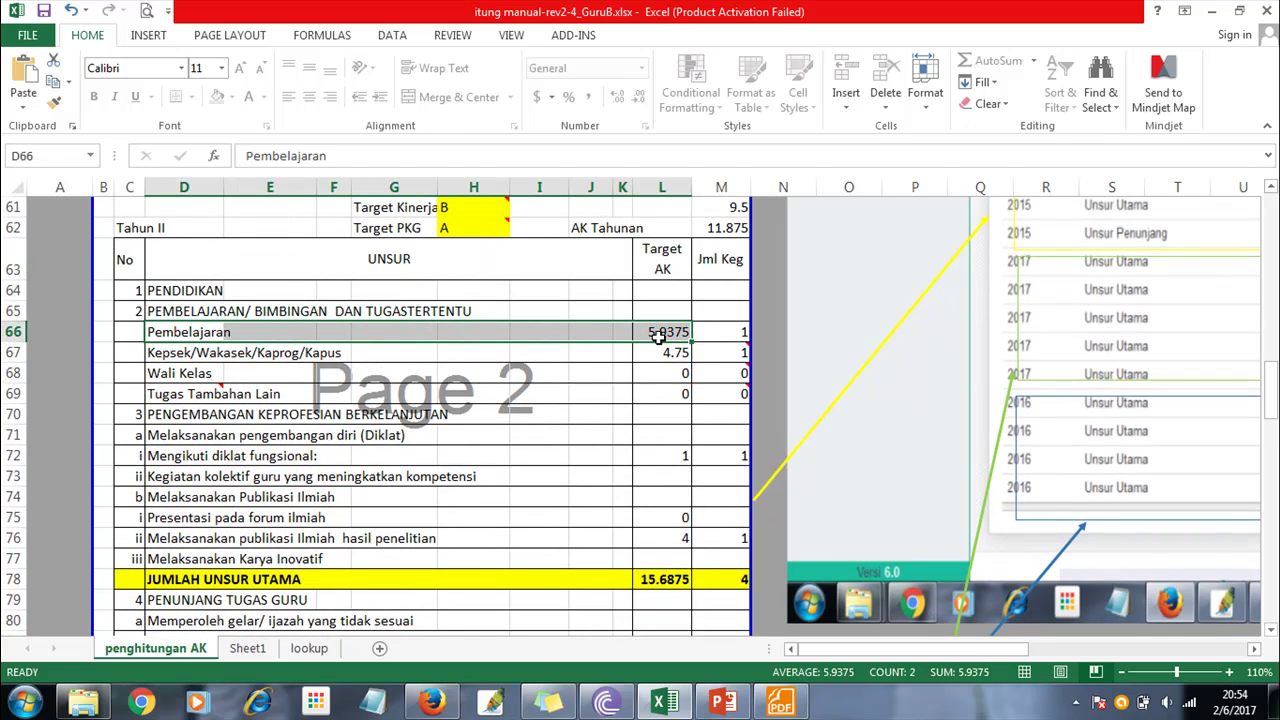
{"action": "left_click", "coordinate": [660, 331]}
{"action": "left_click", "coordinate": [432, 702]}
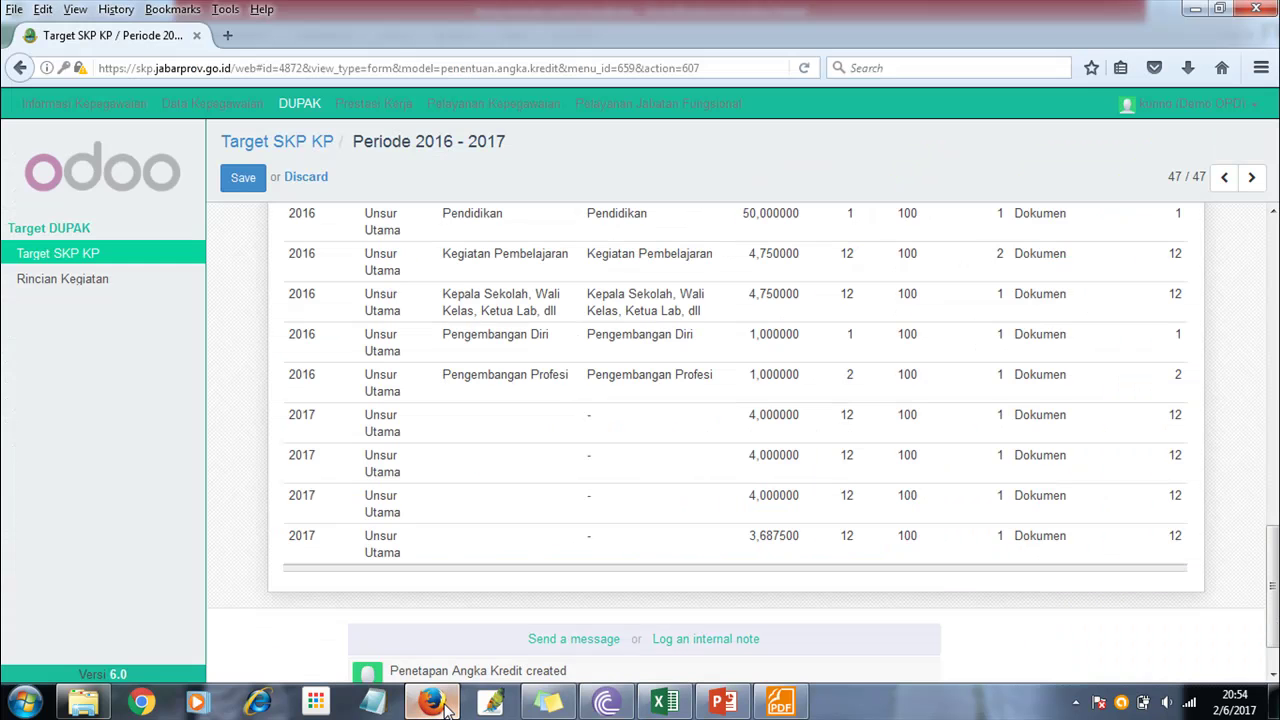
- Set the first 2017 draft entry's Jns. Keg. Unsur Utama to Kegiatan Pembelajaran and its Angka Kredit to 5.9375, rechecking the workbook
{"action": "left_click", "coordinate": [560, 424]}
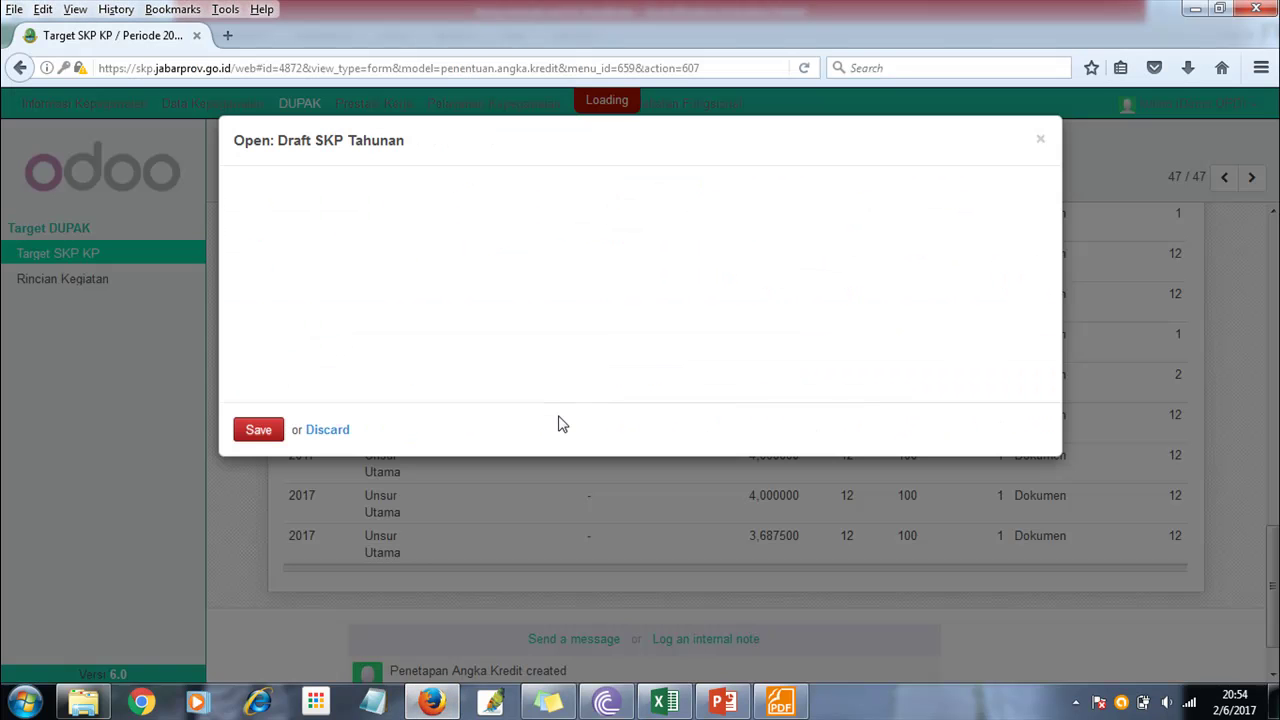
{"action": "left_click", "coordinate": [695, 244]}
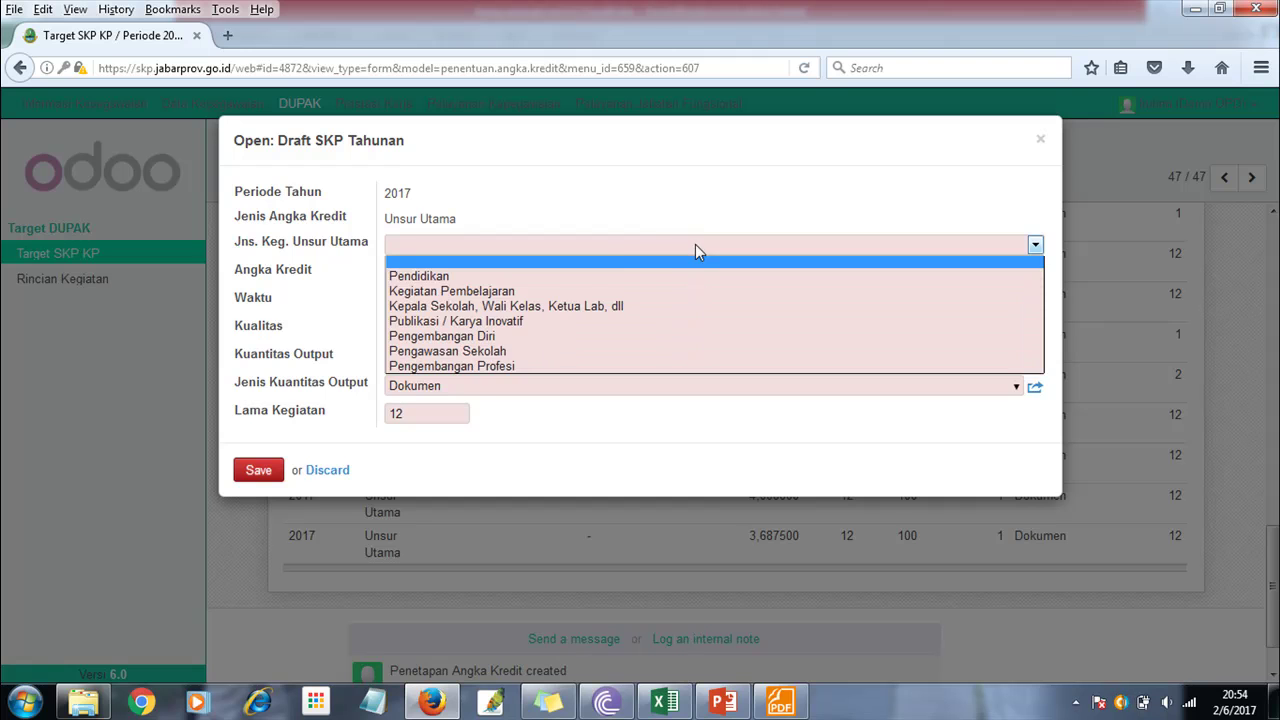
{"action": "left_click", "coordinate": [605, 290]}
{"action": "double_click", "coordinate": [455, 272]}
{"action": "left_click", "coordinate": [664, 702]}
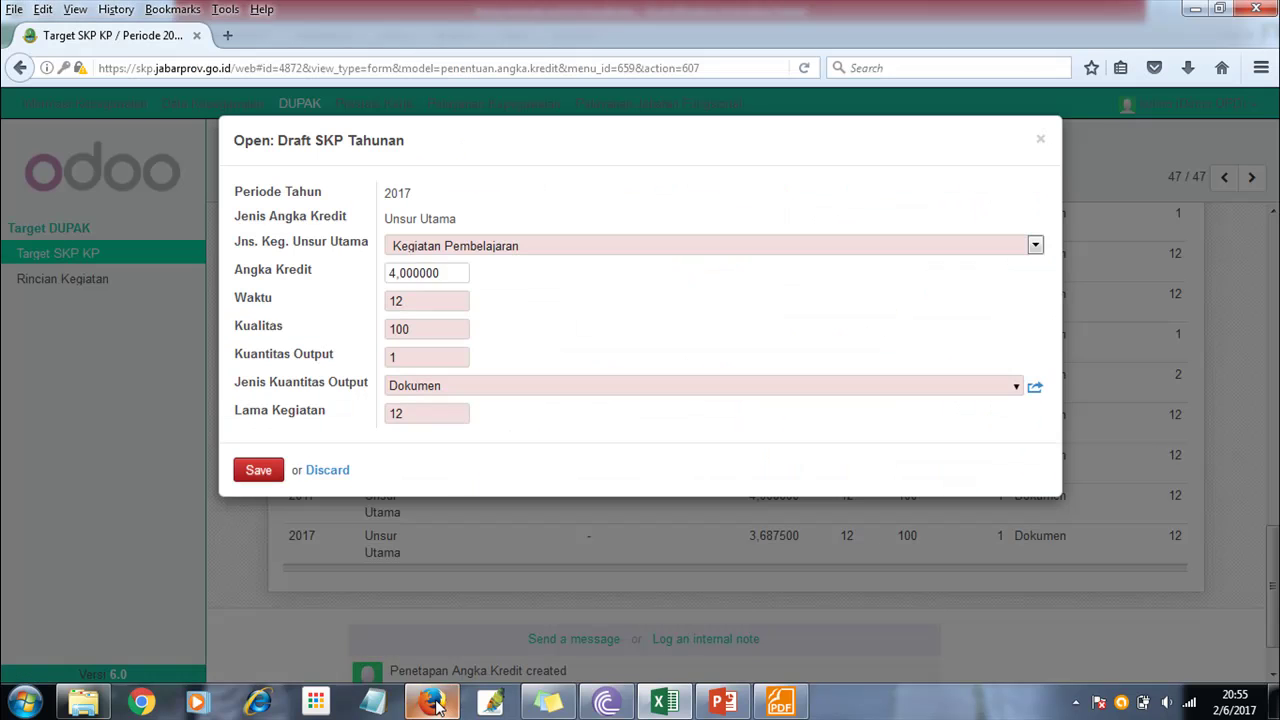
{"action": "left_click", "coordinate": [432, 702]}
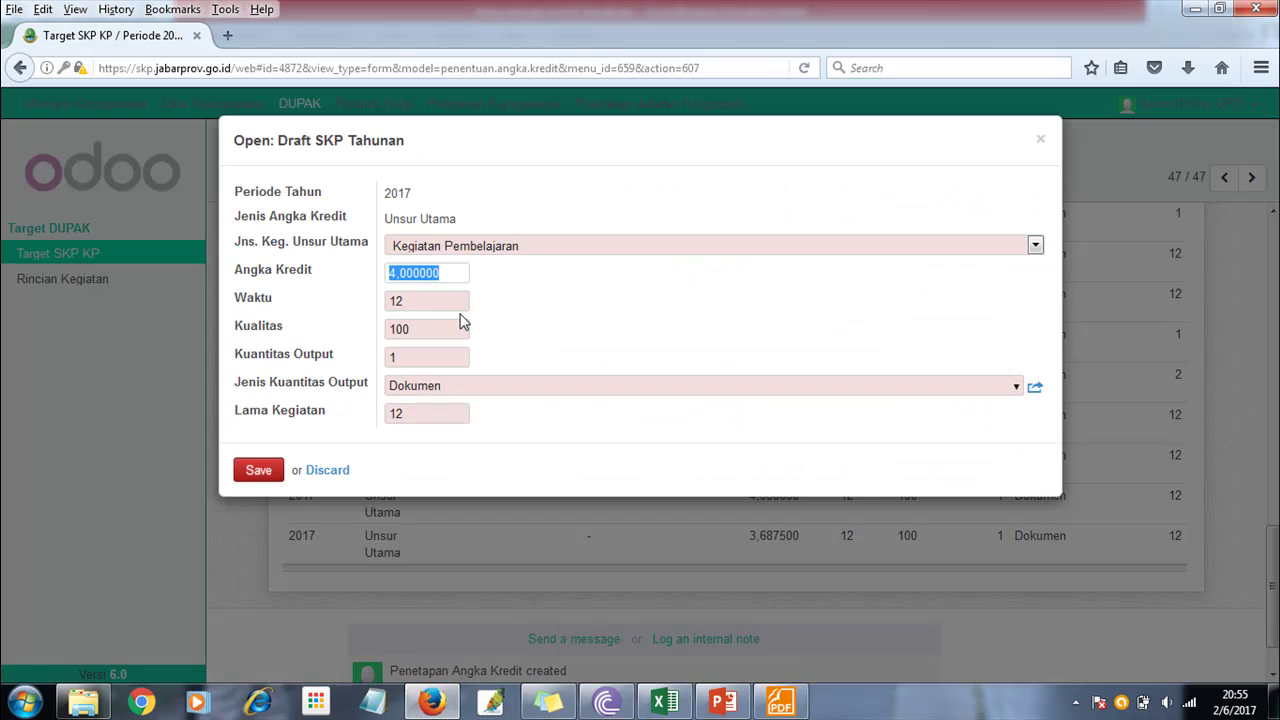
{"action": "type", "text": "5.9375"}
{"action": "key", "text": "Tab"}
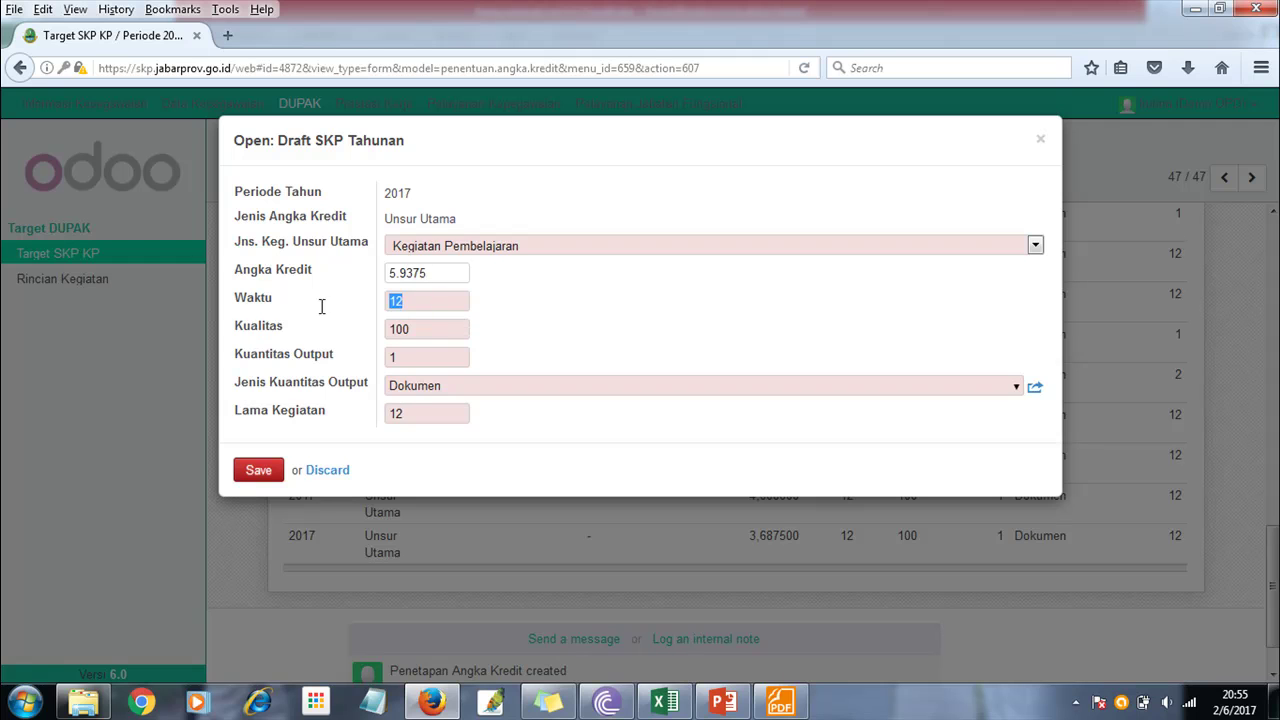
- Set the 2017 Kegiatan Pembelajaran entry's Kuantitas Output to 2 and save the entry
{"action": "key", "text": "Tab"}
{"action": "key", "text": "Tab"}
{"action": "type", "text": "2"}
{"action": "left_click", "coordinate": [265, 477]}
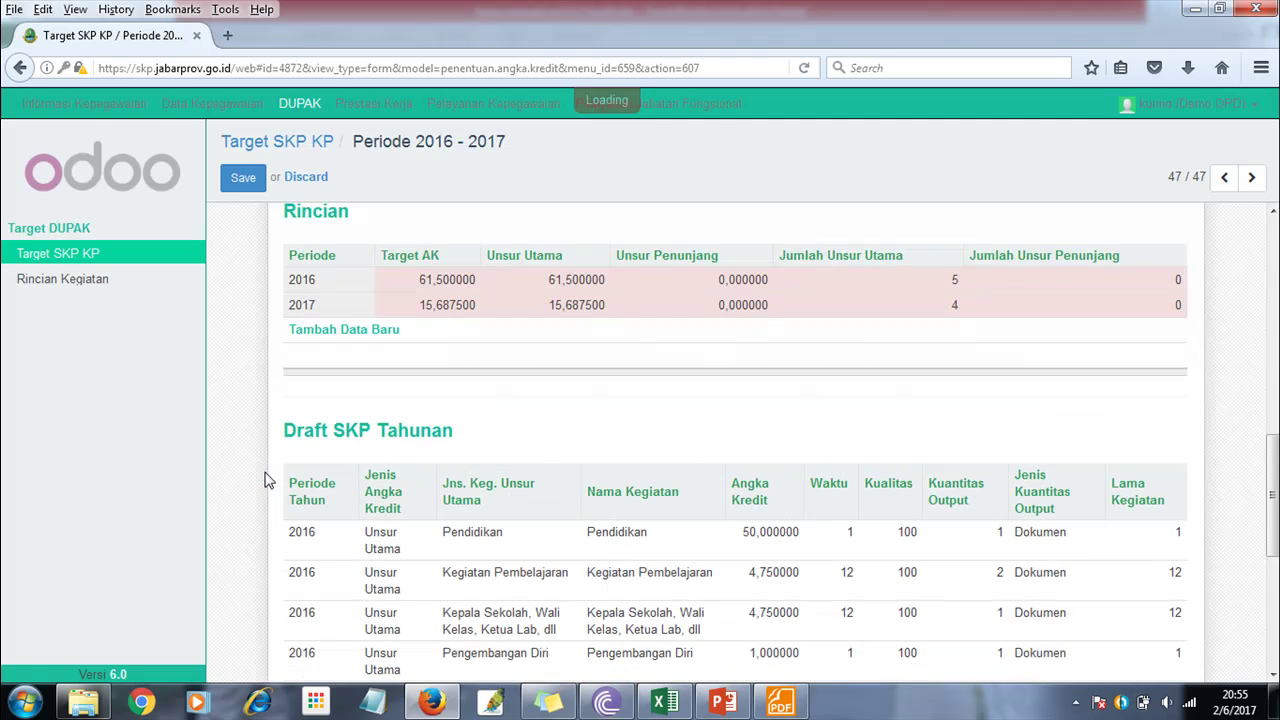
- Check the Kepsek/Wakasek/Kaprog/Kapus row and the Target PKG in the workbook's Tahun II table, and return to the SKP site
{"action": "left_click_drag", "start_coordinate": [1275, 487], "coordinate": [1275, 585]}
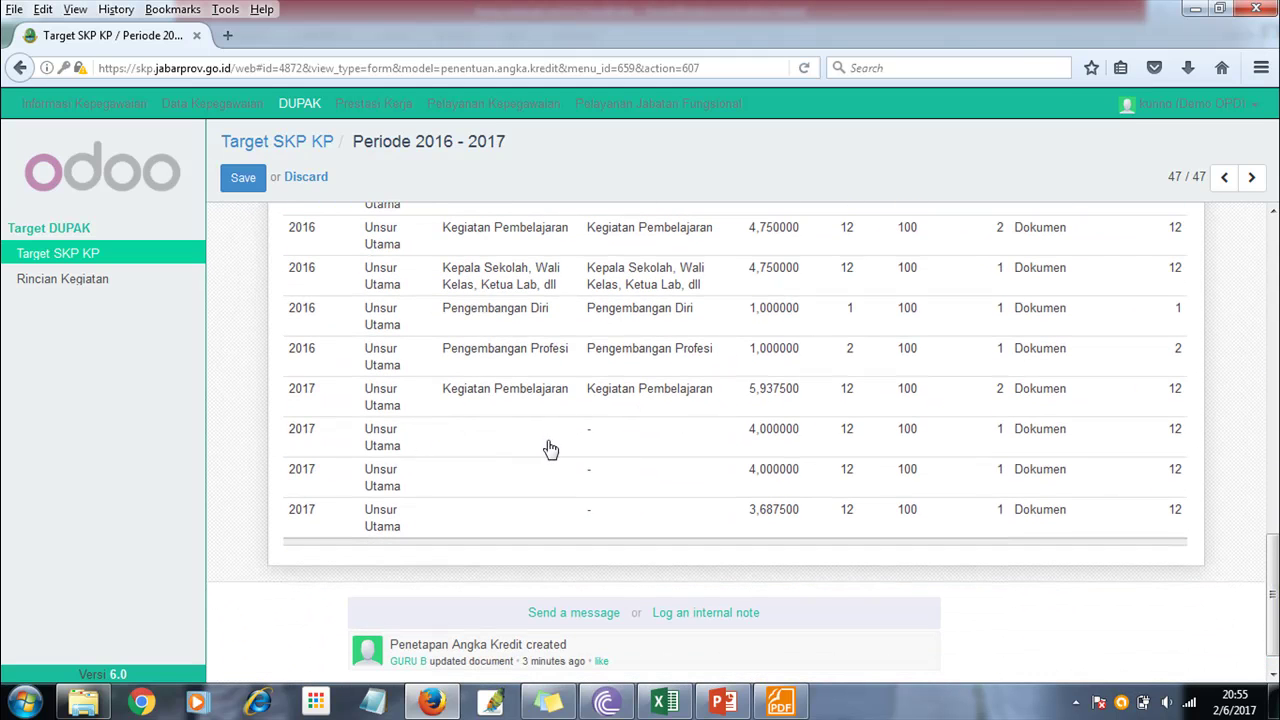
{"action": "left_click", "coordinate": [684, 706]}
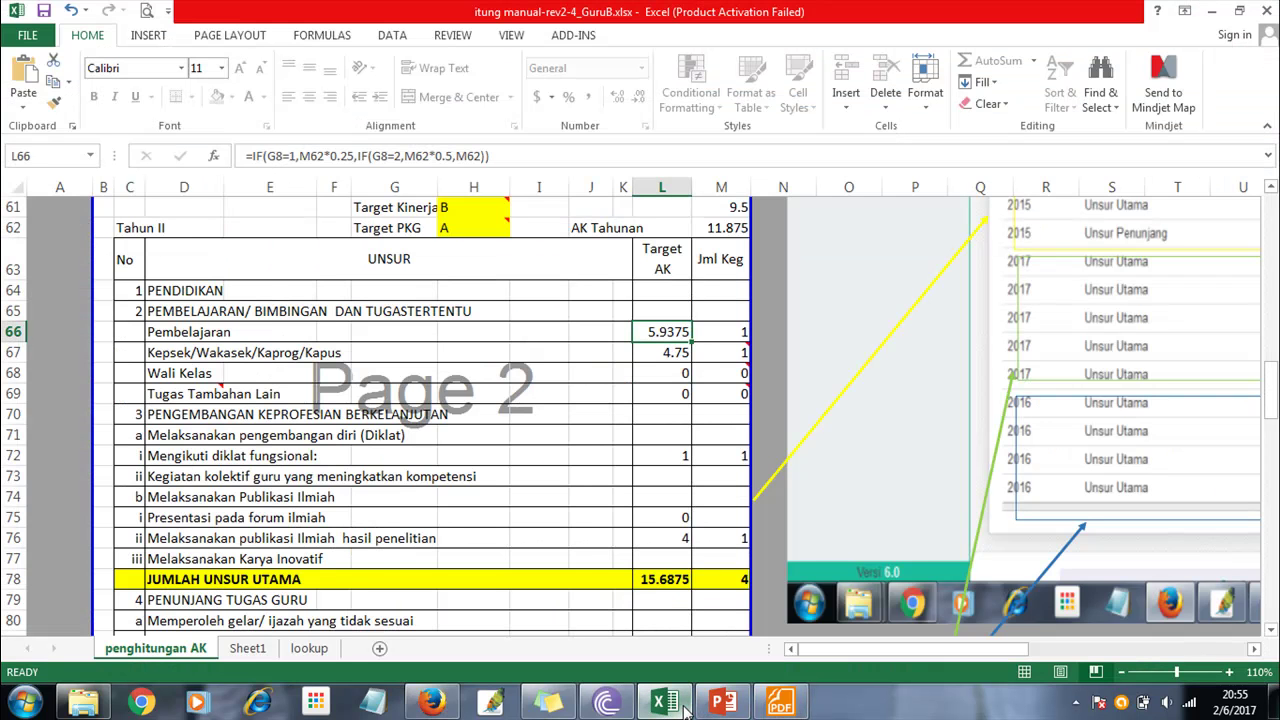
{"action": "left_click", "coordinate": [286, 353]}
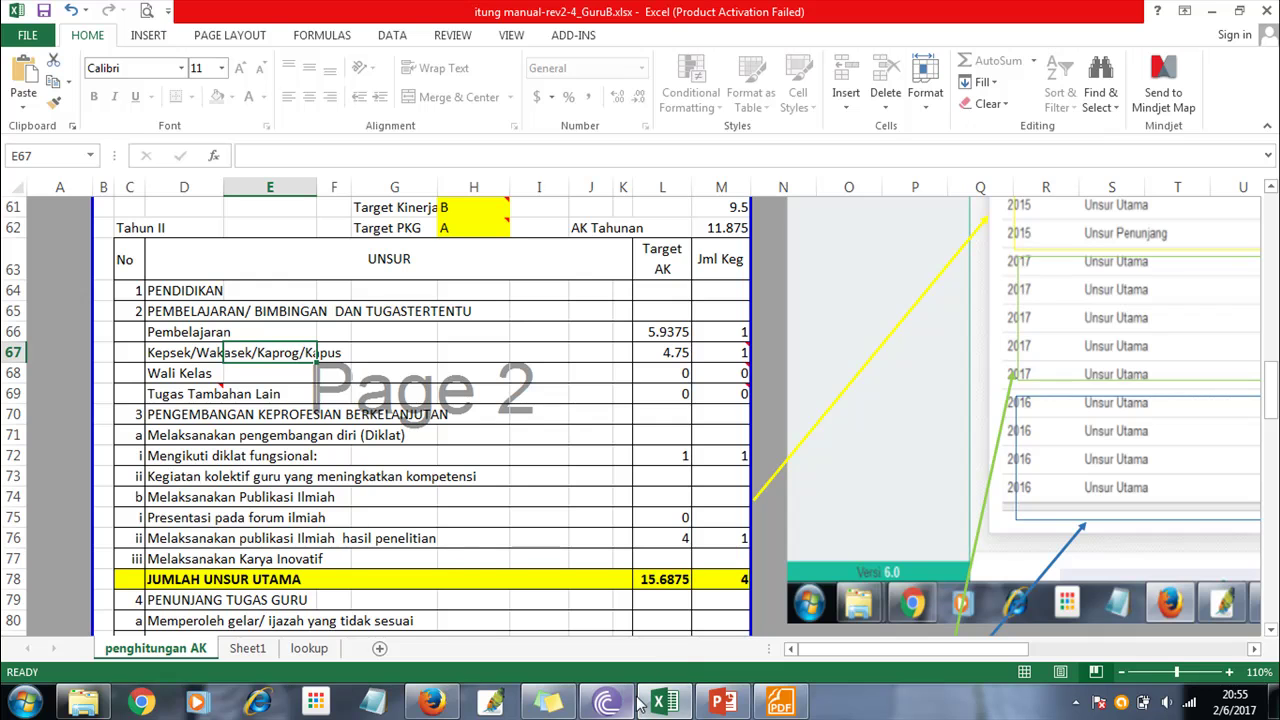
{"action": "left_click", "coordinate": [466, 209]}
{"action": "left_click", "coordinate": [432, 702]}
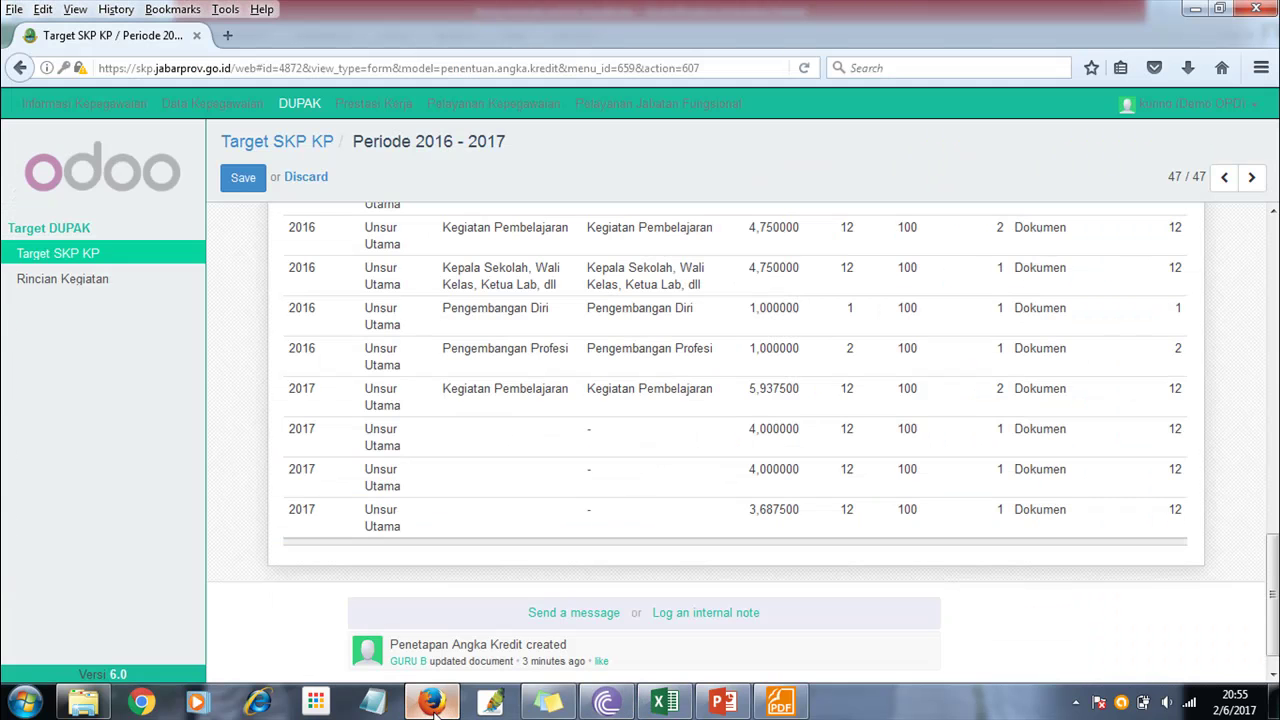
- Set the second 2017 draft entry to Kepala Sekolah, Wali Kelas, Ketua Lab, dll with Angka Kredit 4.75, and save it
{"action": "left_click", "coordinate": [458, 437]}
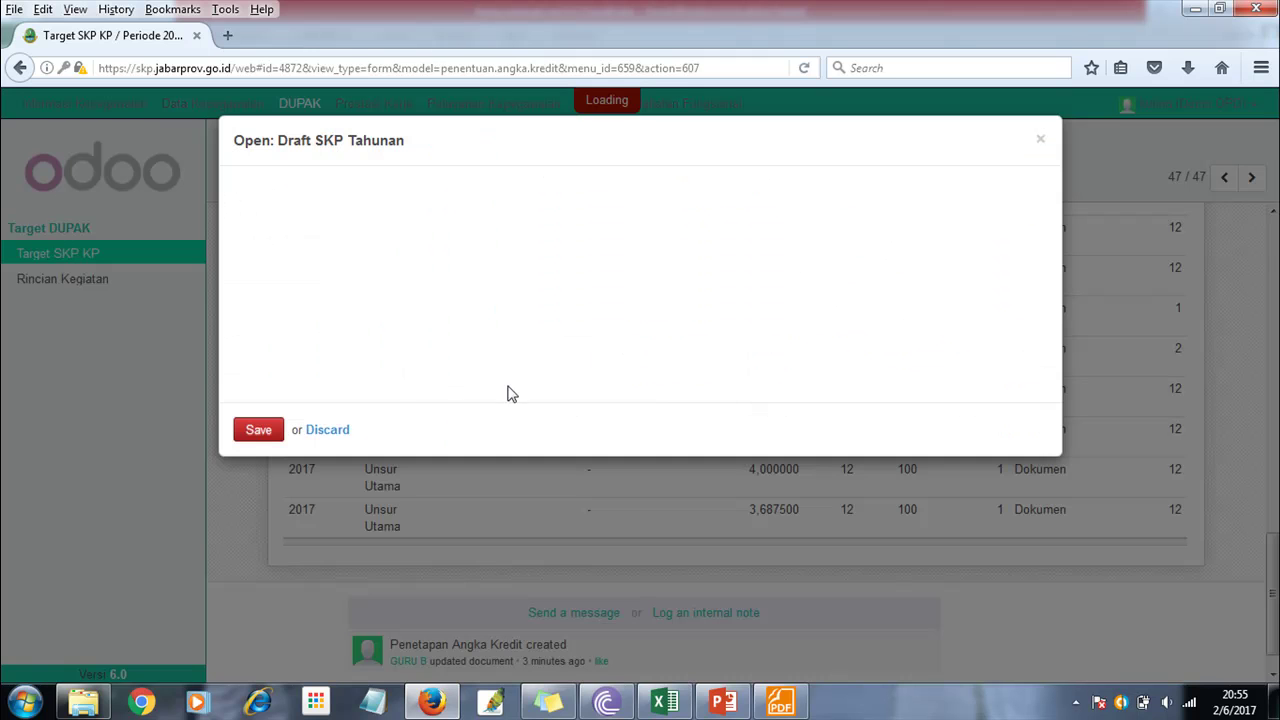
{"action": "left_click", "coordinate": [846, 250]}
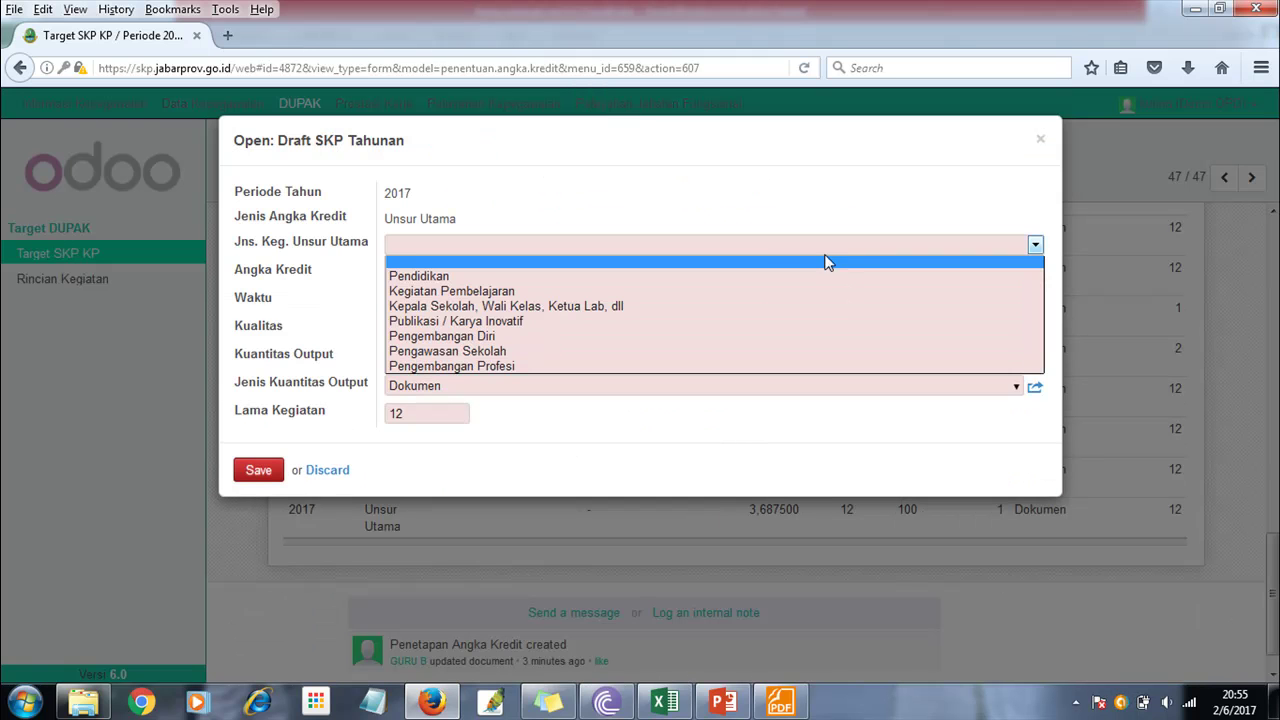
{"action": "left_click", "coordinate": [654, 308]}
{"action": "left_click_drag", "start_coordinate": [442, 274], "coordinate": [337, 271]}
{"action": "type", "text": "4.75"}
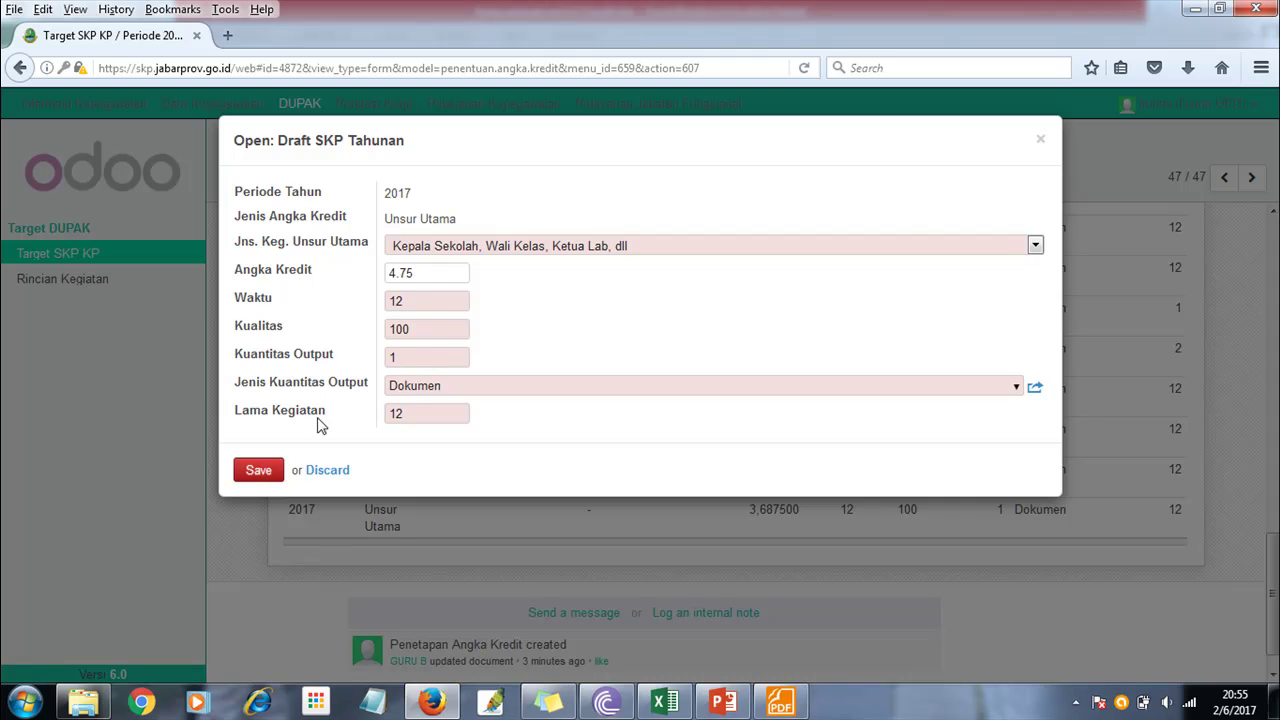
{"action": "left_click", "coordinate": [259, 472]}
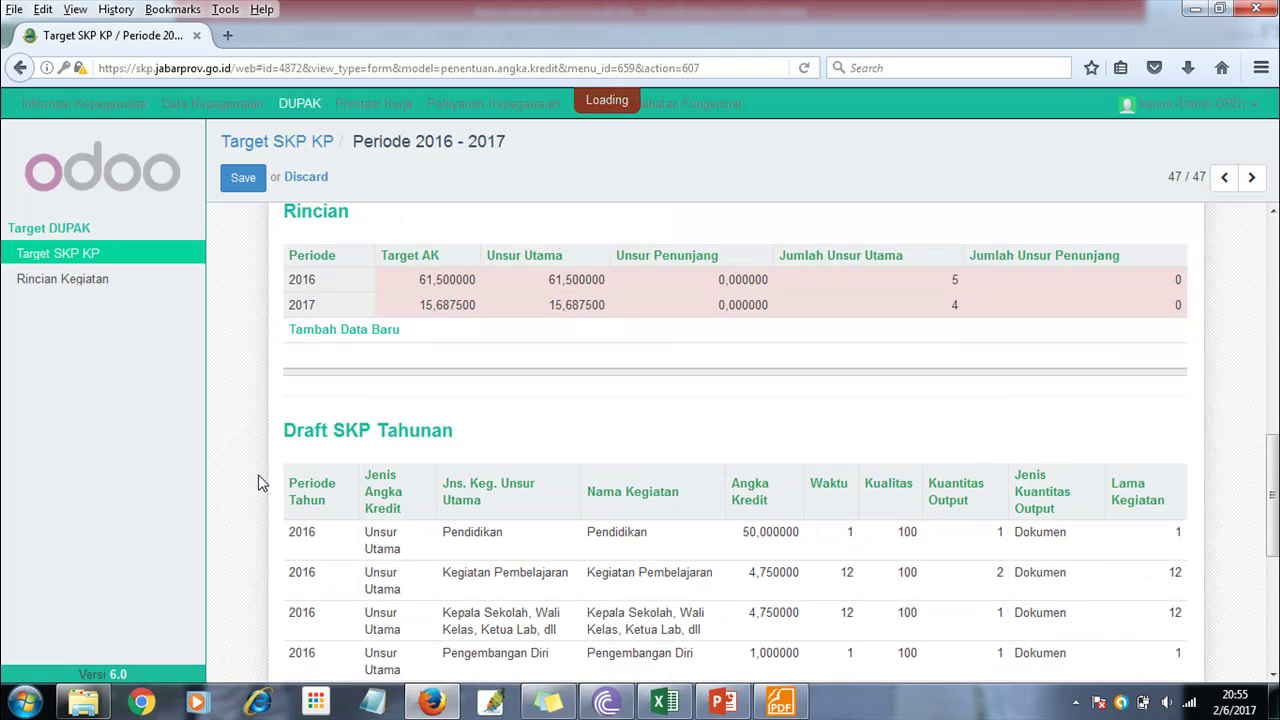
- Open the third 2017 draft entry and check the workbook's Tahun II row for Mengikuti diklat fungsional, returning to the SKP site
{"action": "scroll", "coordinate": [744, 440], "scroll_direction": "down", "scroll_amount": 3}
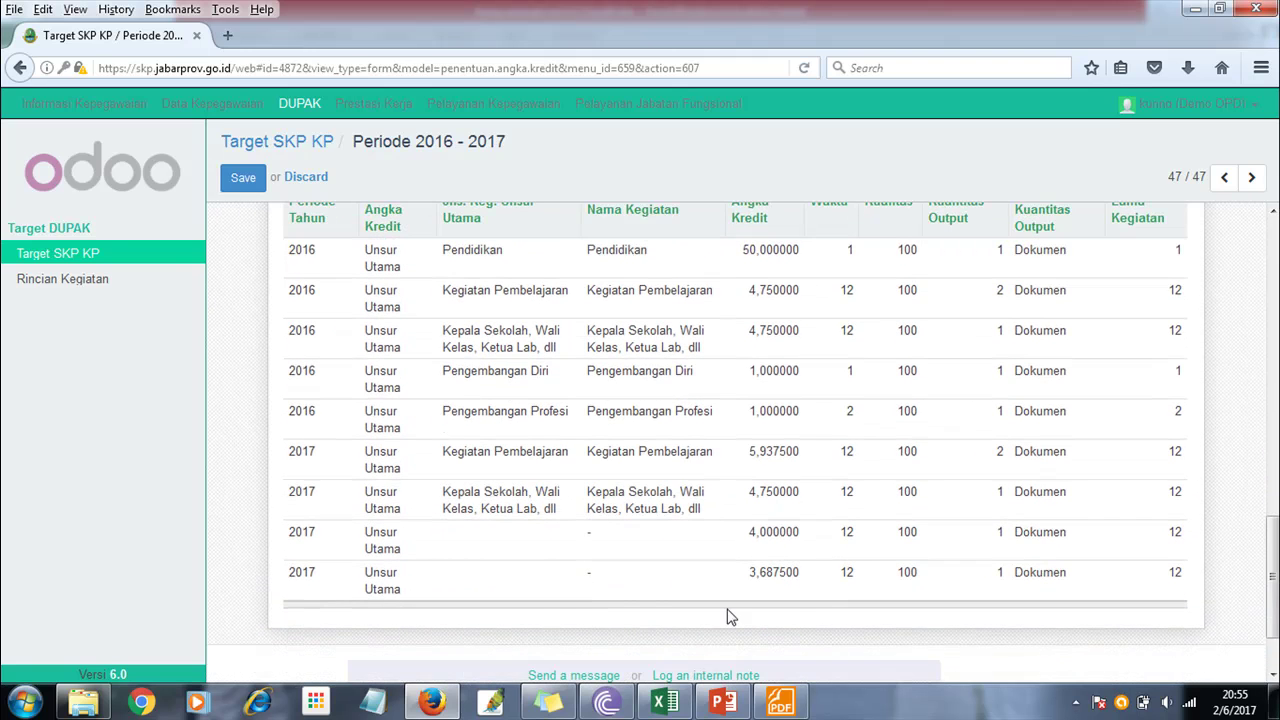
{"action": "left_click", "coordinate": [523, 551]}
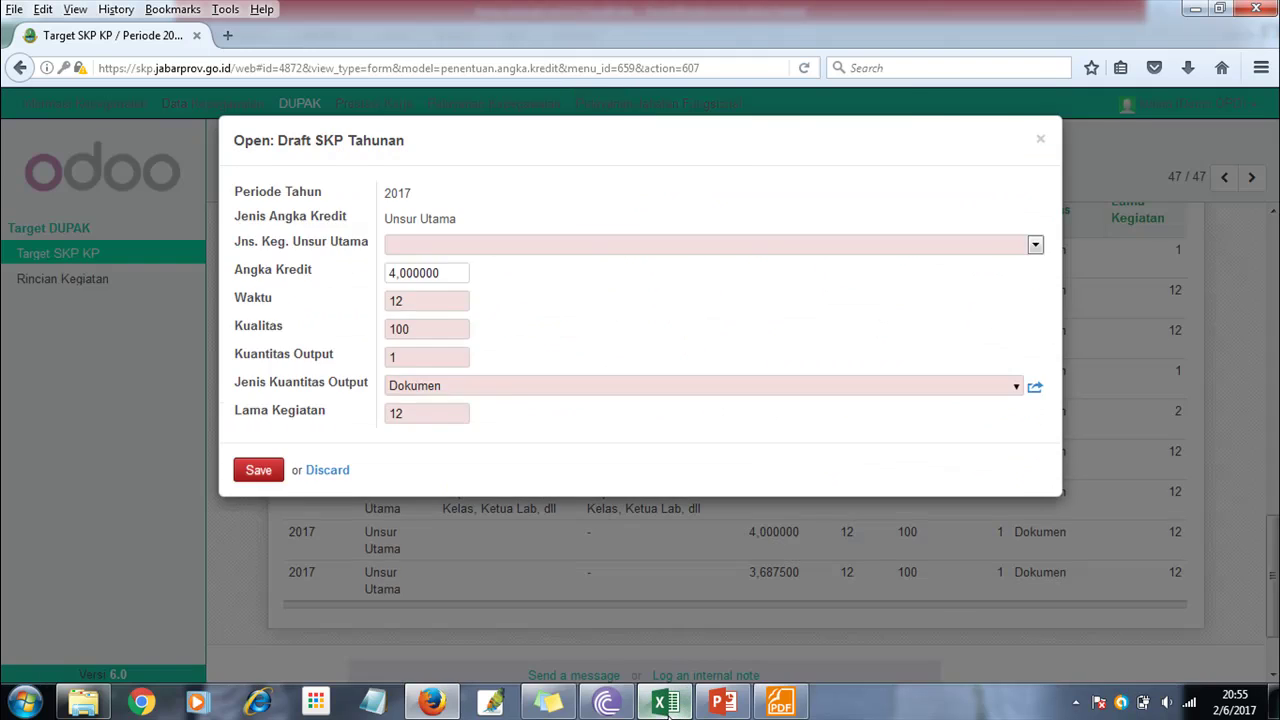
{"action": "left_click", "coordinate": [664, 702]}
{"action": "left_click_drag", "start_coordinate": [250, 457], "coordinate": [720, 458]}
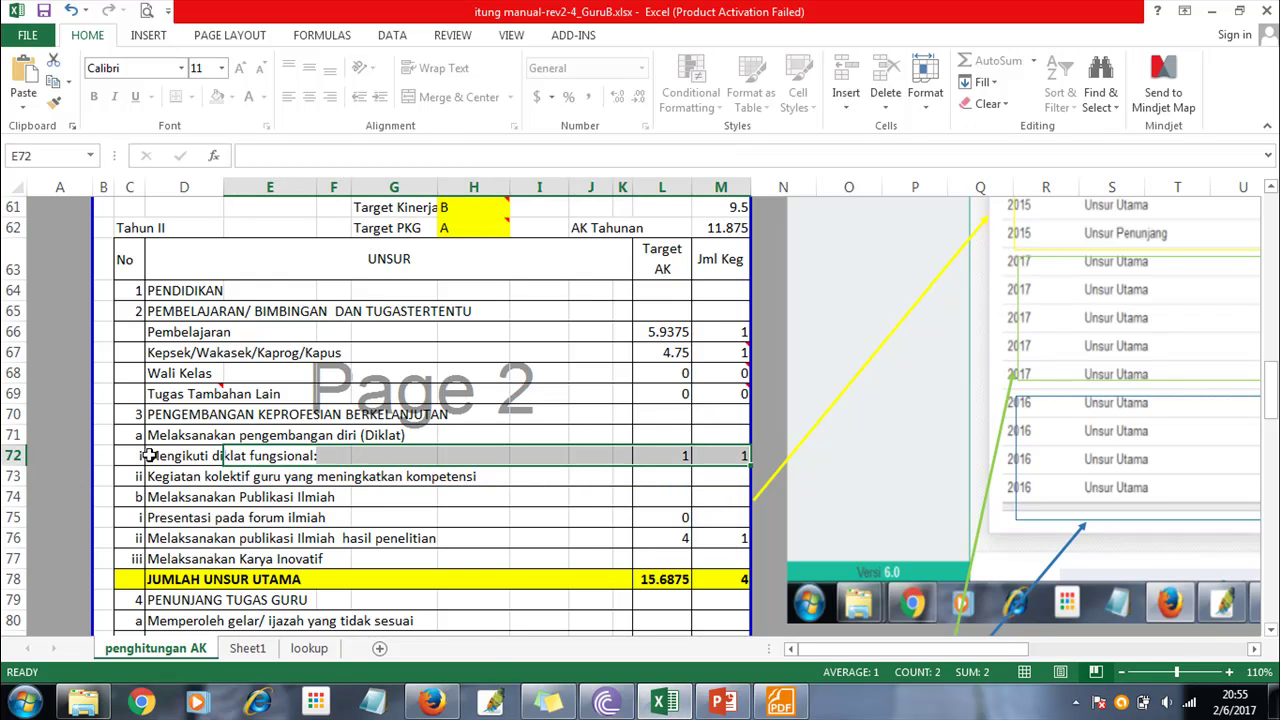
{"action": "left_click", "coordinate": [432, 702]}
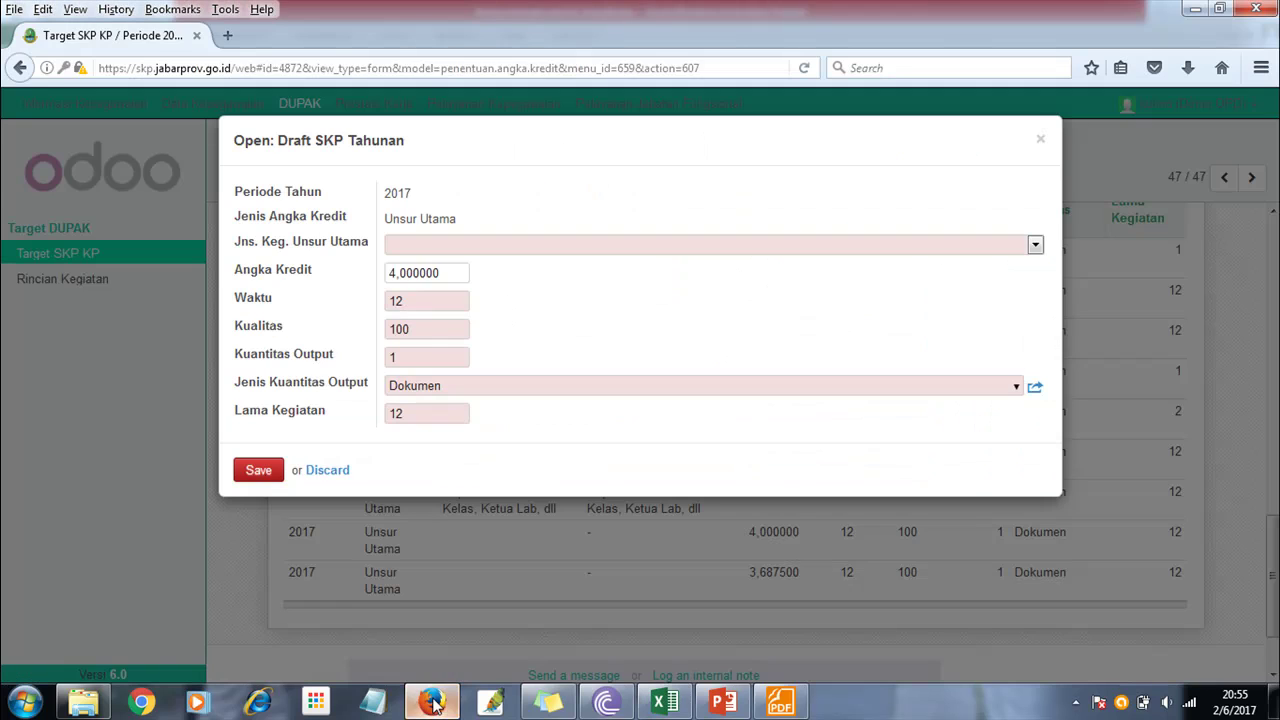
- Set the third 2017 draft entry's Jns. Keg. Unsur Utama to Pengembangan Diri and its Angka Kredit to 1
{"action": "left_click", "coordinate": [411, 245]}
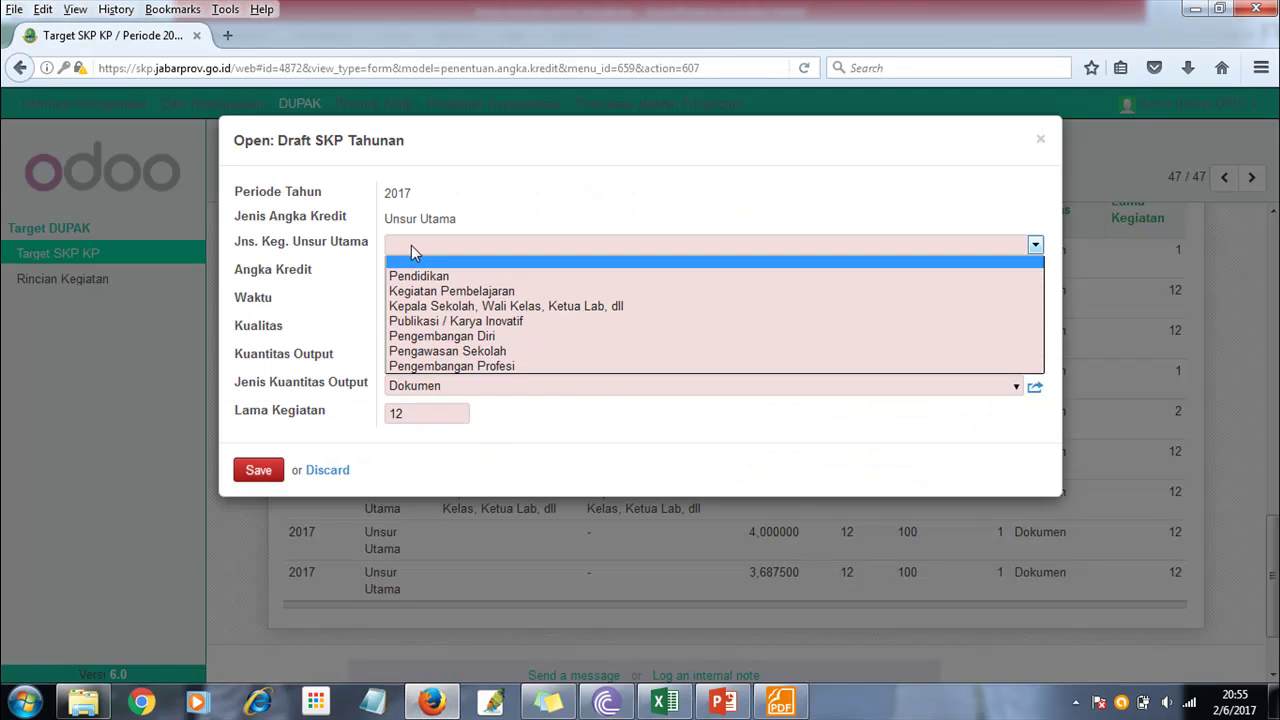
{"action": "left_click", "coordinate": [437, 340]}
{"action": "left_click_drag", "start_coordinate": [442, 273], "coordinate": [343, 267]}
{"action": "type", "text": "1"}
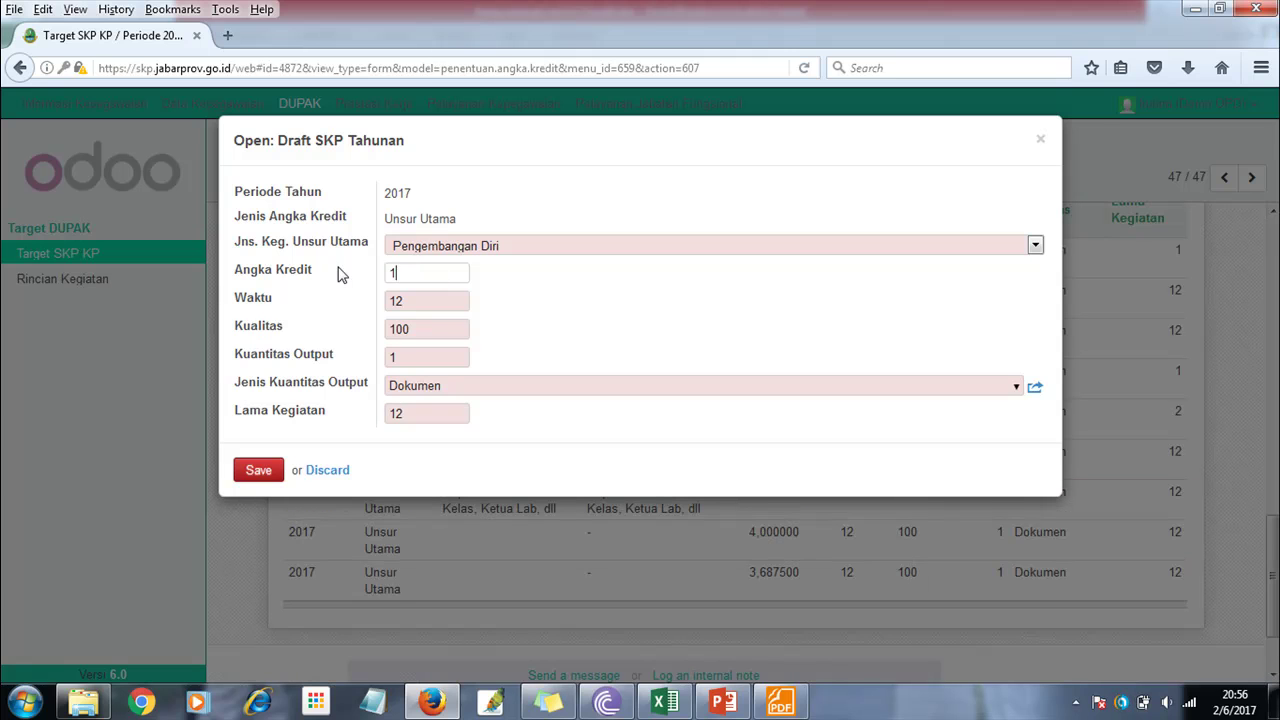
- Set the 2017 Pengembangan Diri entry's Waktu and Lama Kegiatan to 1 and save the entry
{"action": "type", "text": "1"}
{"action": "left_click_drag", "start_coordinate": [440, 411], "coordinate": [321, 410]}
{"action": "type", "text": "1"}
{"action": "left_click", "coordinate": [359, 297]}
{"action": "left_click_drag", "start_coordinate": [413, 415], "coordinate": [346, 418]}
{"action": "left_click", "coordinate": [263, 472]}
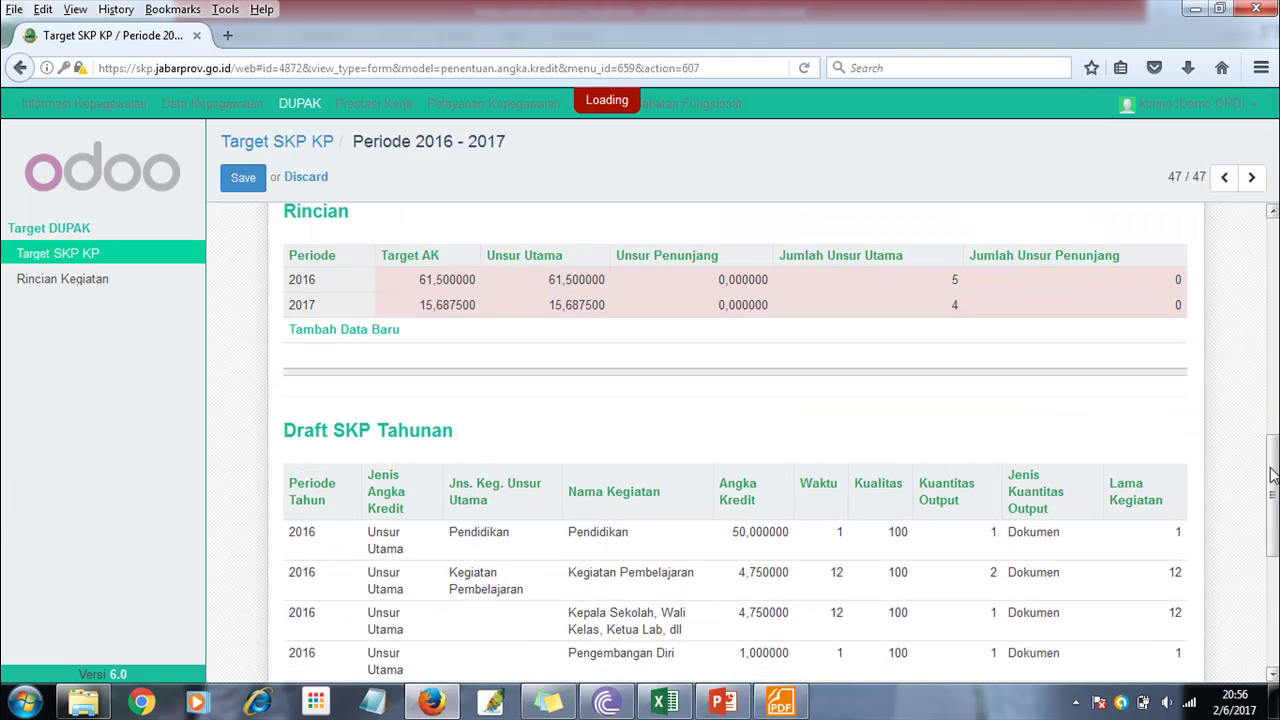
- Open the fourth 2017 draft entry and check the workbook's Tahun II row for Melaksanakan publikasi Ilmiah hasil penelitian, returning to the SKP site
{"action": "scroll", "coordinate": [695, 480], "scroll_direction": "down", "scroll_amount": 5}
{"action": "left_click", "coordinate": [560, 497]}
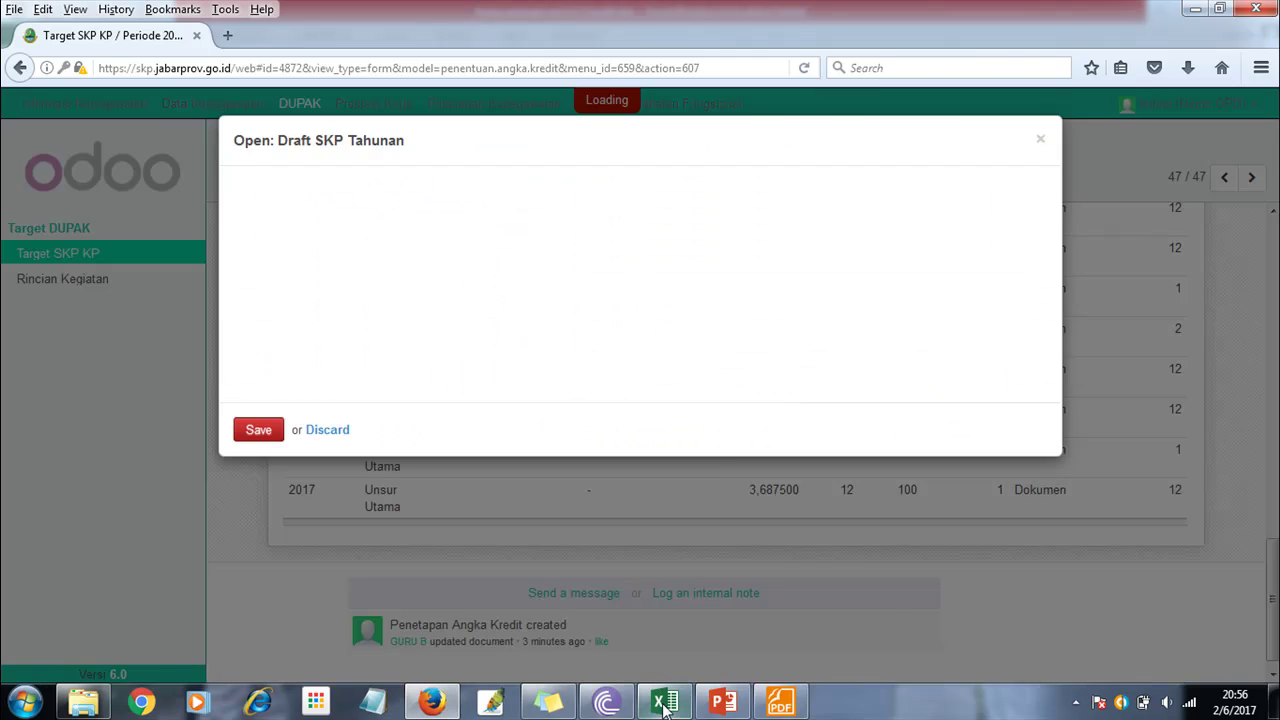
{"action": "left_click", "coordinate": [664, 703]}
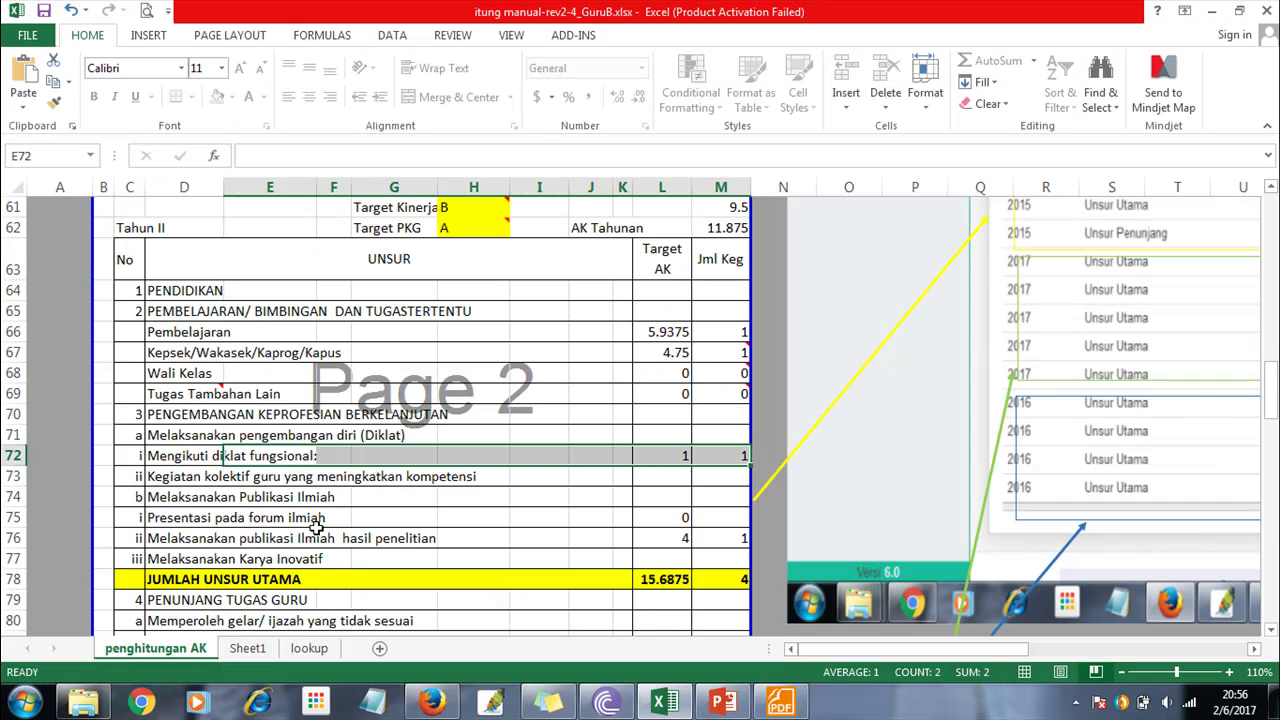
{"action": "left_click", "coordinate": [166, 541]}
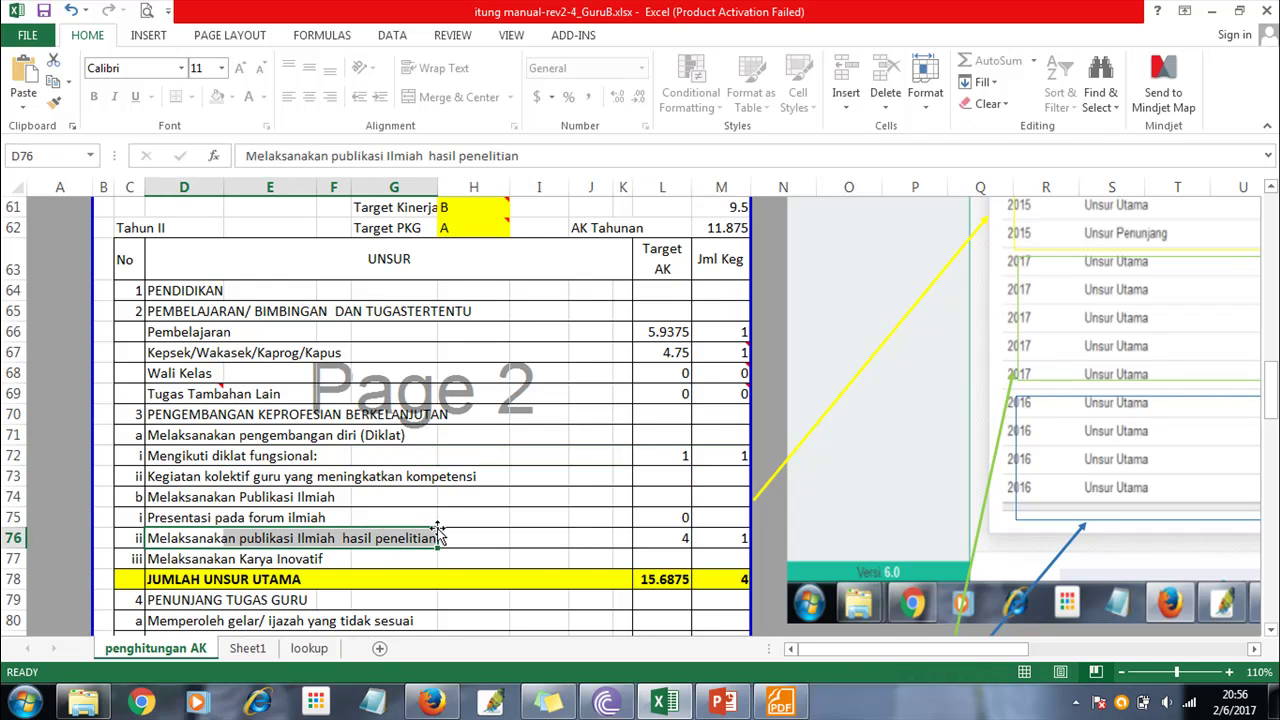
{"action": "left_click_drag", "start_coordinate": [662, 540], "coordinate": [230, 562]}
{"action": "left_click", "coordinate": [432, 702]}
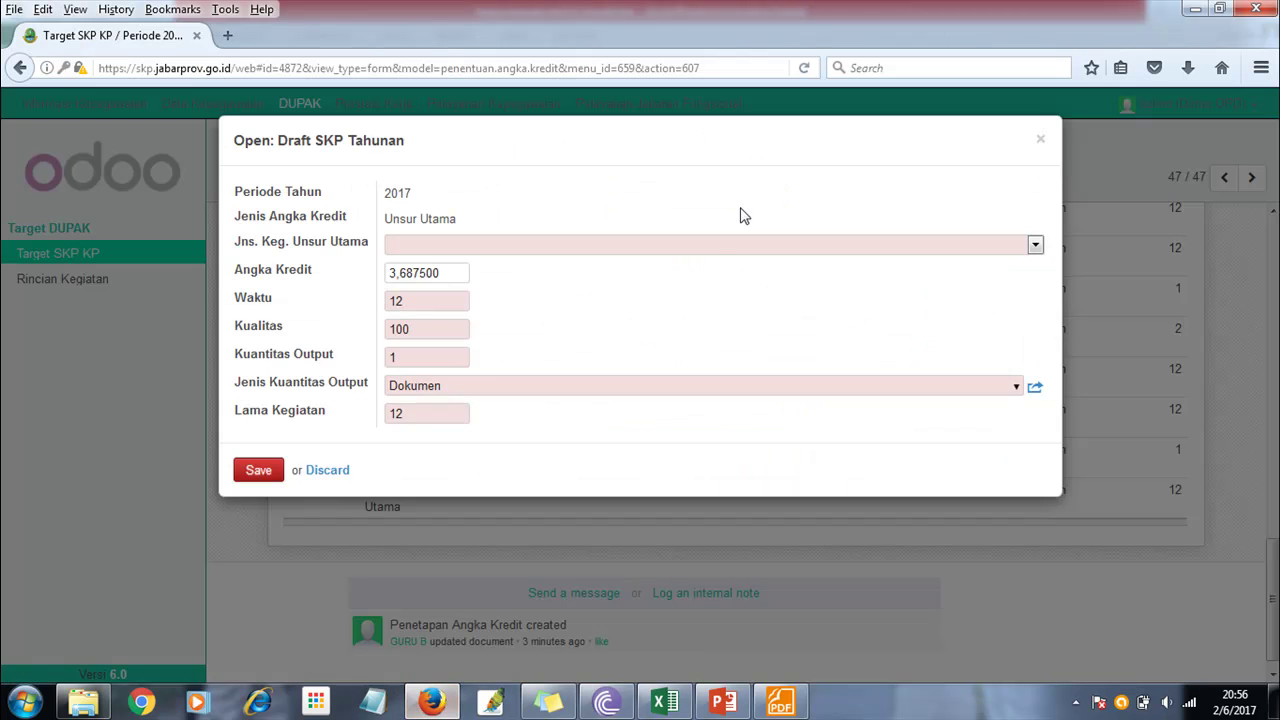
- Set the fourth 2017 draft entry's Jns. Keg. Unsur Utama to Publikasi / Karya Inovatif and its Angka Kredit to 4
{"action": "left_click", "coordinate": [713, 248]}
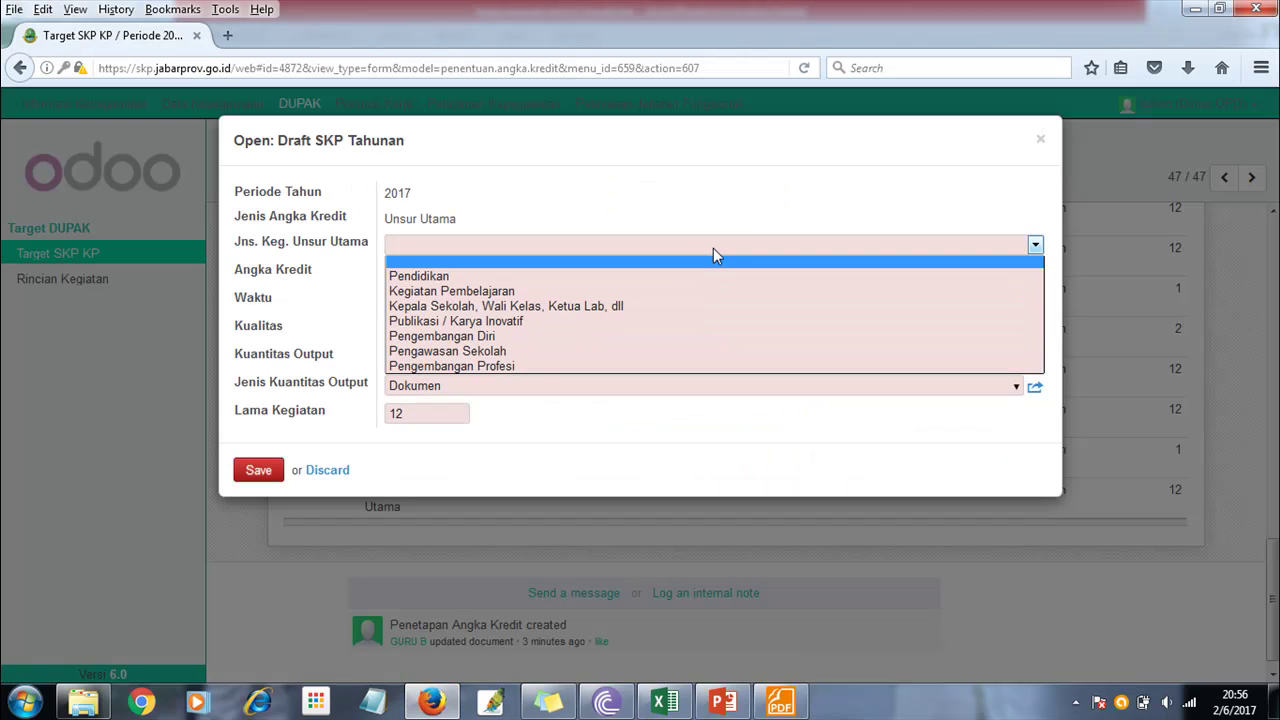
{"action": "left_click", "coordinate": [597, 325]}
{"action": "left_click_drag", "start_coordinate": [440, 271], "coordinate": [376, 261]}
{"action": "type", "text": "4"}
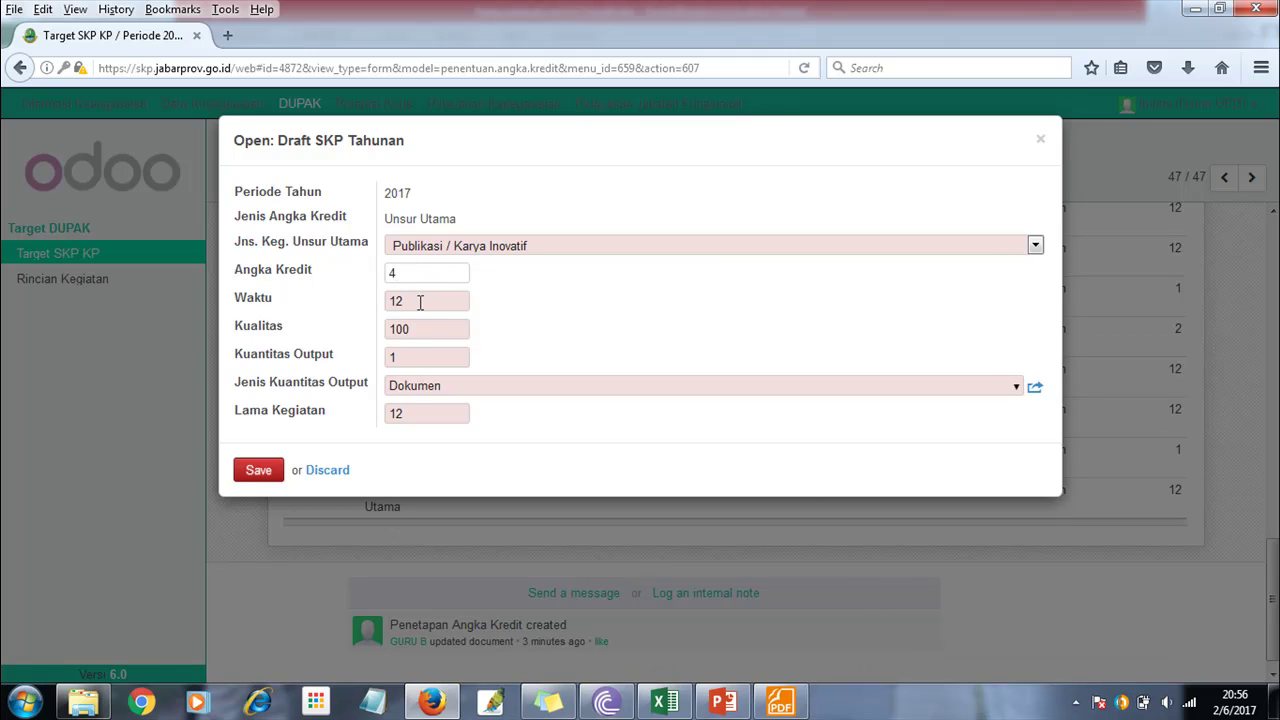
- Set the 2017 Publikasi / Karya Inovatif entry's Waktu and Lama Kegiatan to 2 and save the entry
{"action": "double_click", "coordinate": [392, 300]}
{"action": "type", "text": "2"}
{"action": "left_click_drag", "start_coordinate": [434, 417], "coordinate": [360, 411]}
{"action": "type", "text": "2"}
{"action": "left_click", "coordinate": [258, 470]}
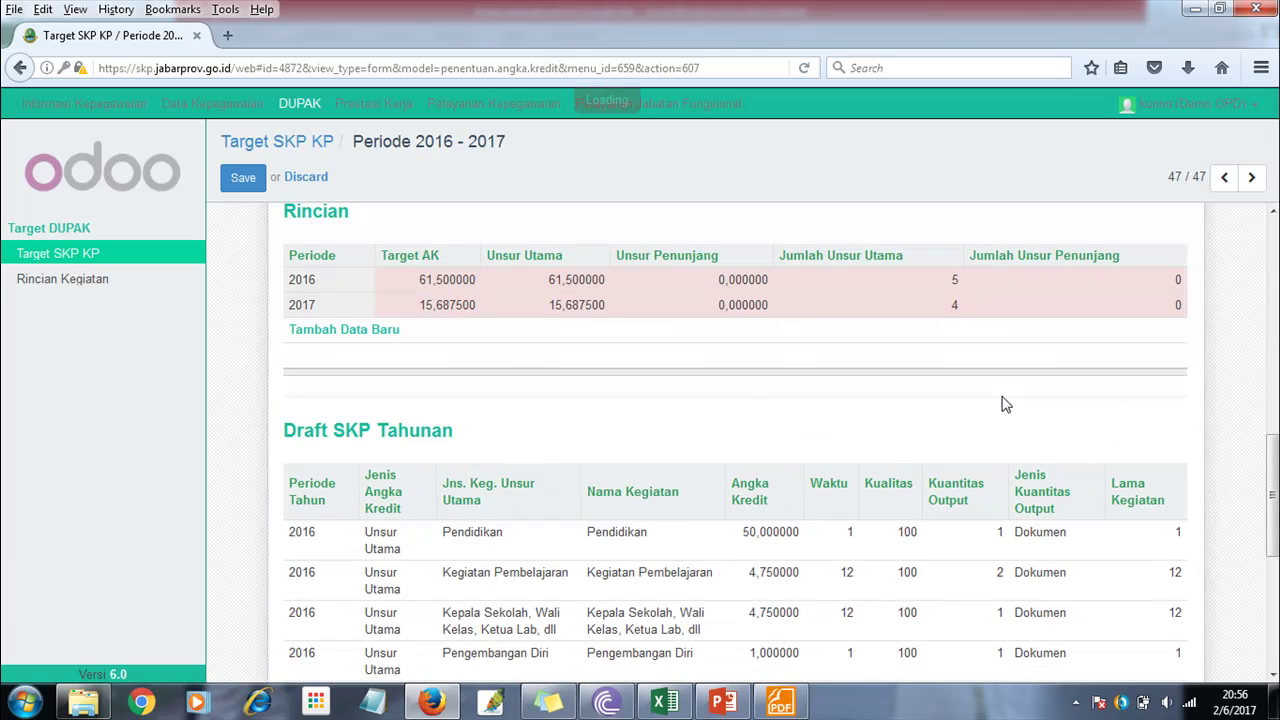
- Review the Draft SKP Tahunan entries and the total Angka Kredit, and save the Periode 2016 - 2017 target
{"action": "scroll", "coordinate": [1270, 500], "scroll_direction": "down", "scroll_amount": 5}
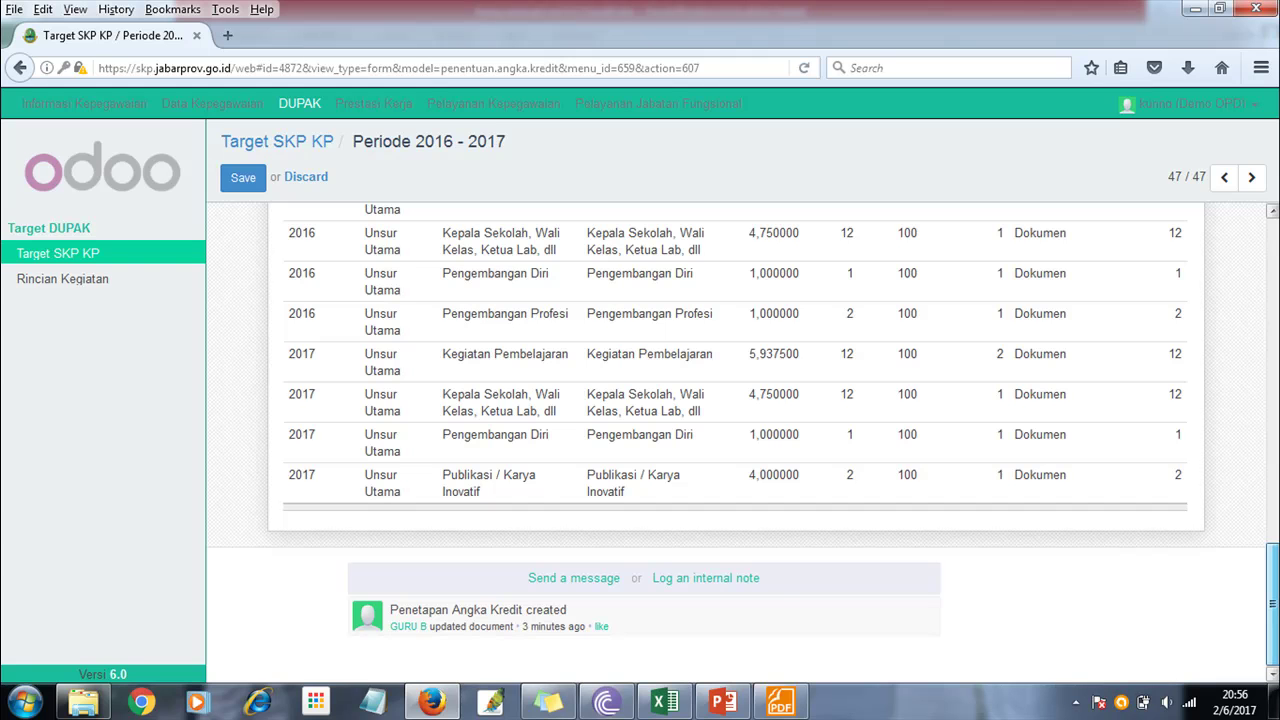
{"action": "scroll", "coordinate": [740, 440], "scroll_direction": "up", "scroll_amount": 10}
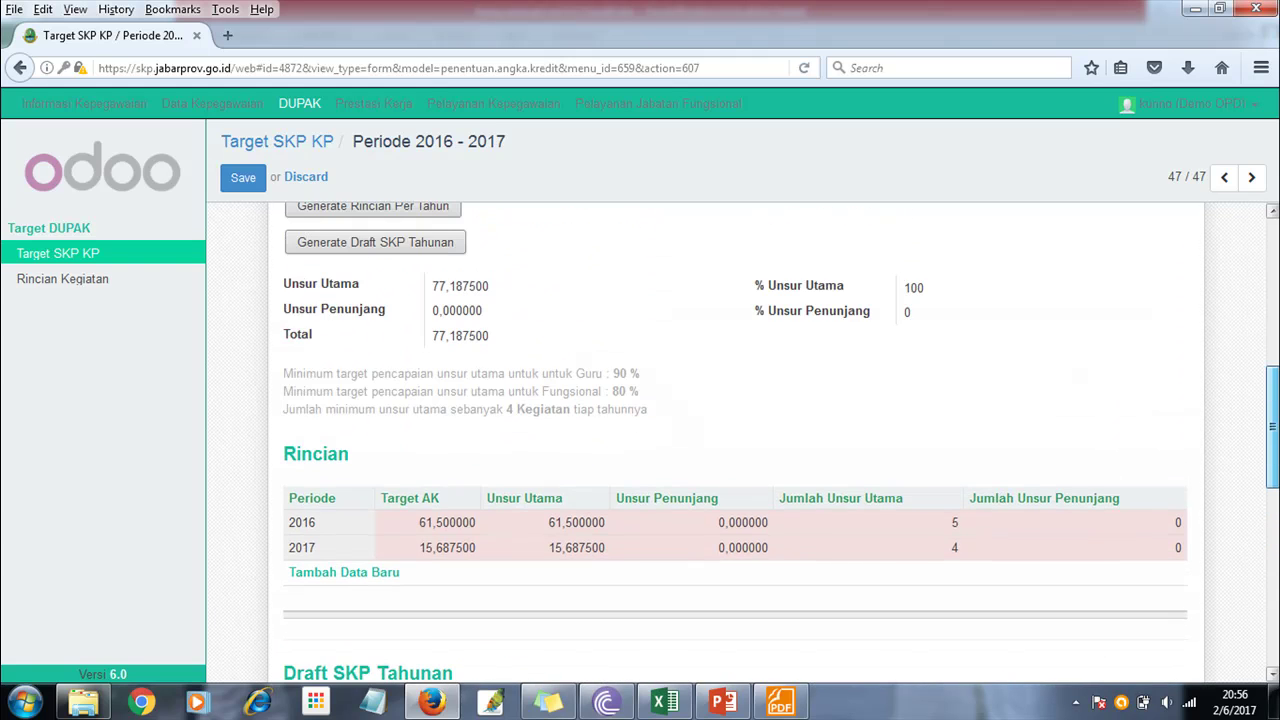
{"action": "scroll", "coordinate": [740, 444], "scroll_direction": "up", "scroll_amount": 1}
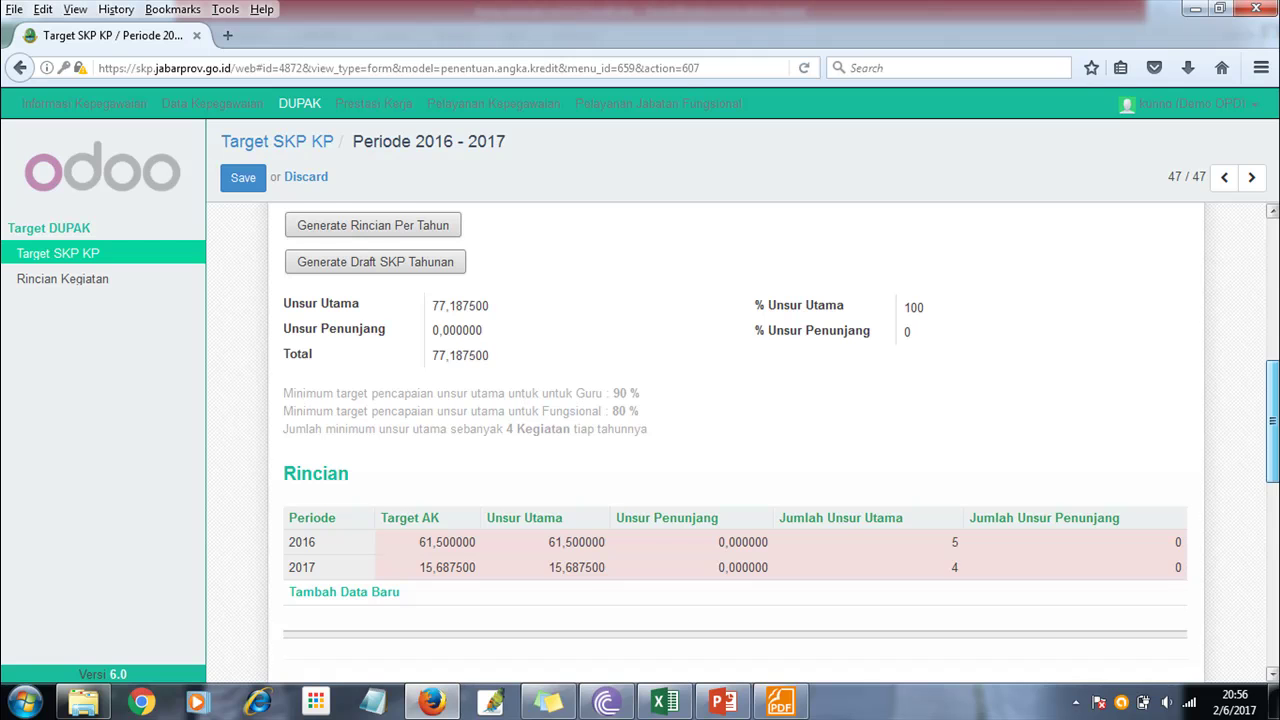
{"action": "scroll", "coordinate": [680, 357], "scroll_direction": "up", "scroll_amount": 1}
{"action": "left_click_drag", "start_coordinate": [487, 385], "coordinate": [420, 391]}
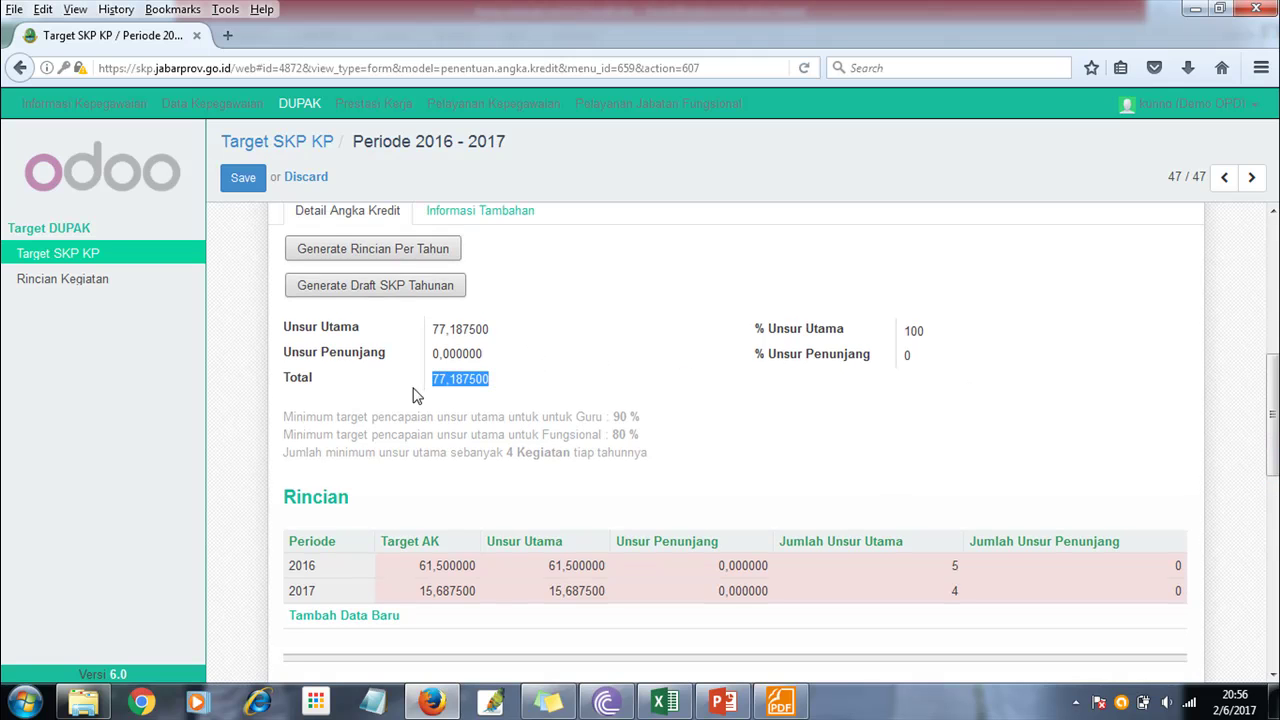
{"action": "left_click_drag", "start_coordinate": [1273, 440], "coordinate": [1273, 625]}
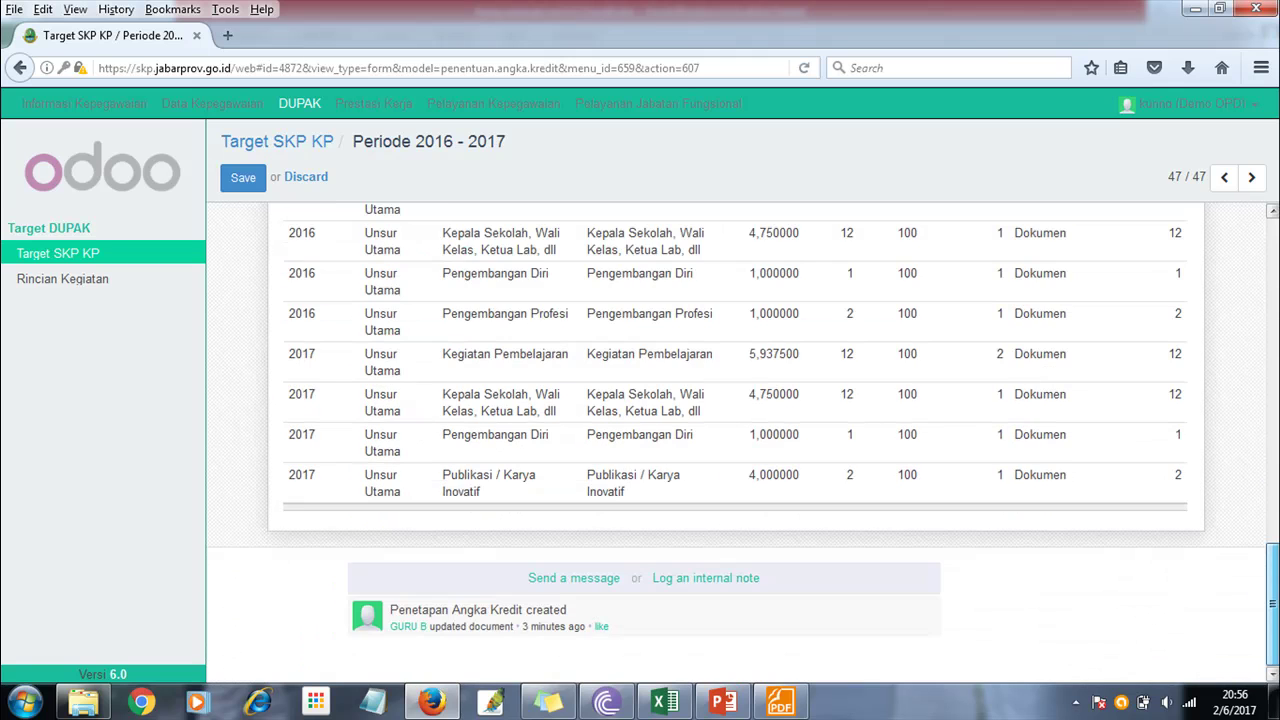
{"action": "scroll", "coordinate": [600, 400], "scroll_direction": "up", "scroll_amount": 15}
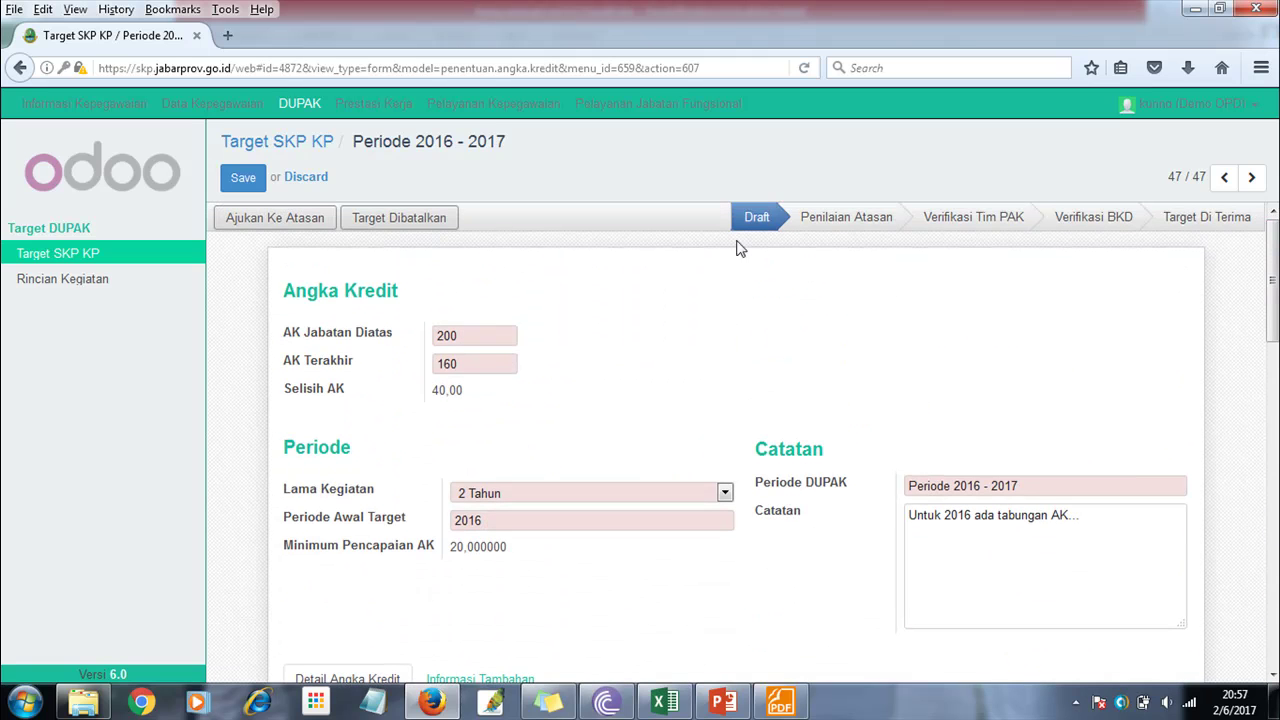
{"action": "left_click", "coordinate": [238, 183]}
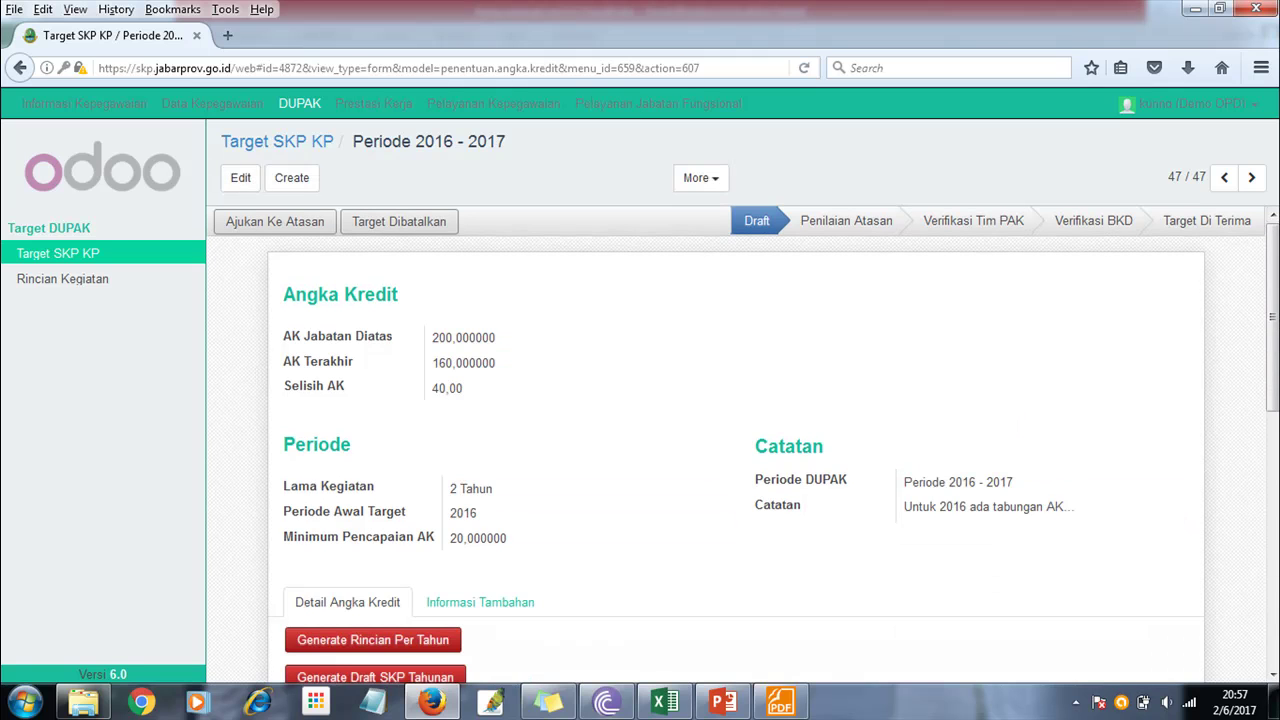
- Look over the saved target's Rincian and Draft SKP Tahunan, and submit the target to the superior with Ajukan Ke Atasan
{"action": "left_click", "coordinate": [1276, 470]}
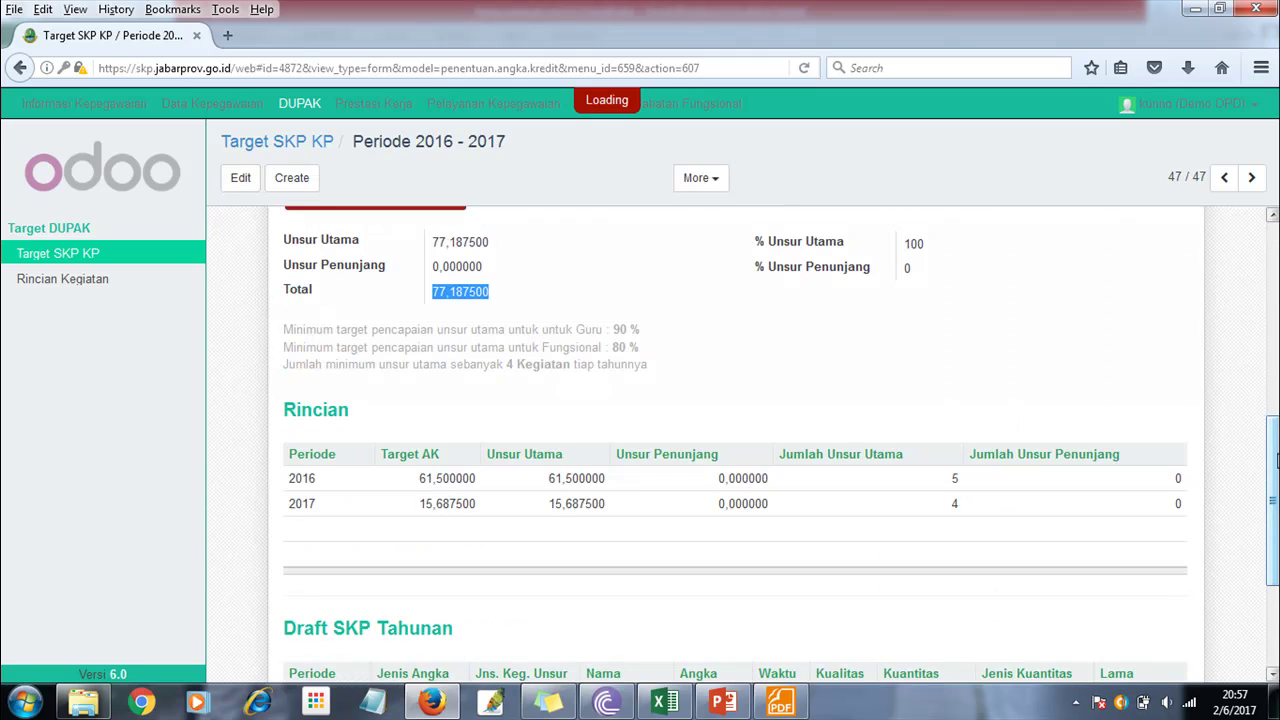
{"action": "key", "text": "Page_Down"}
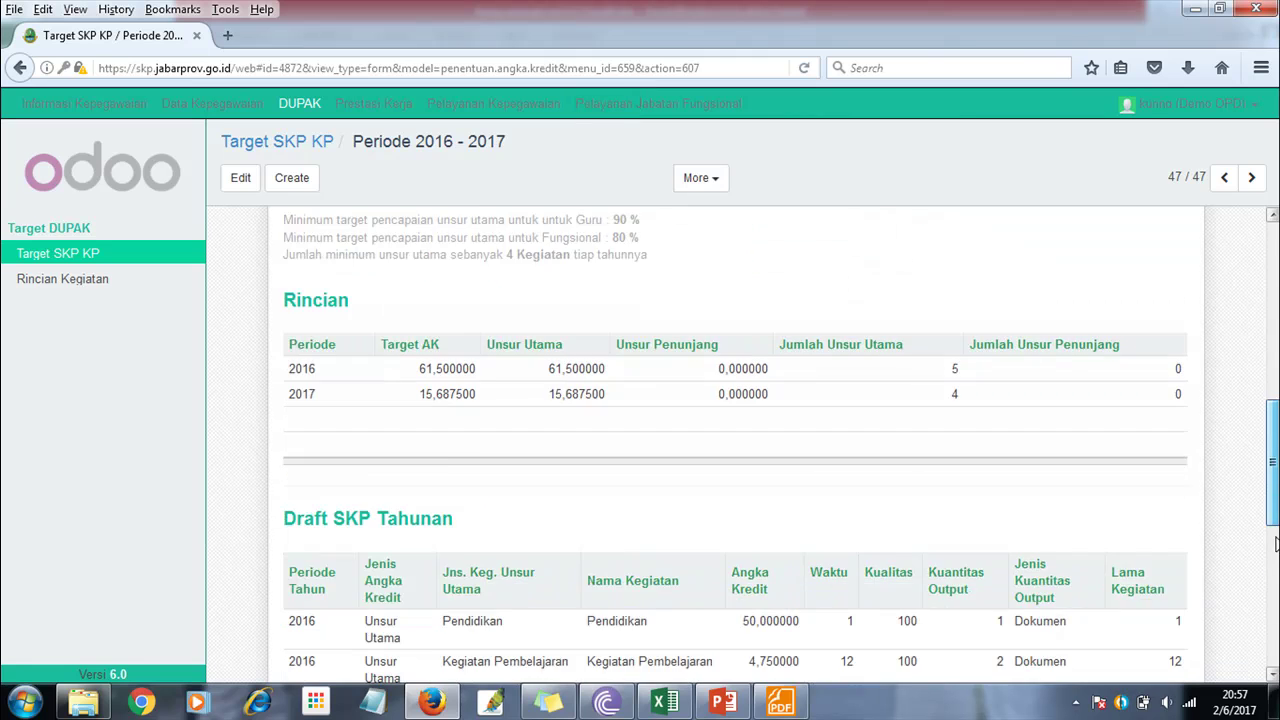
{"action": "key", "text": "Home"}
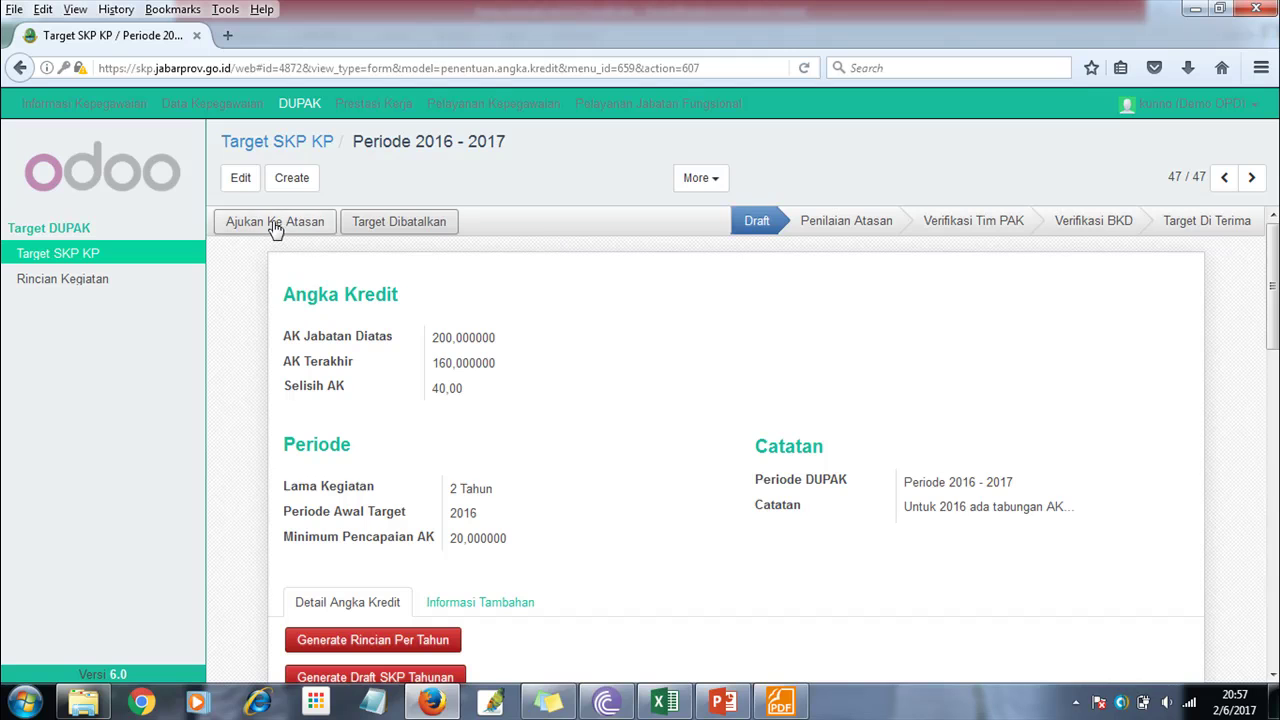
{"action": "left_click", "coordinate": [268, 223]}
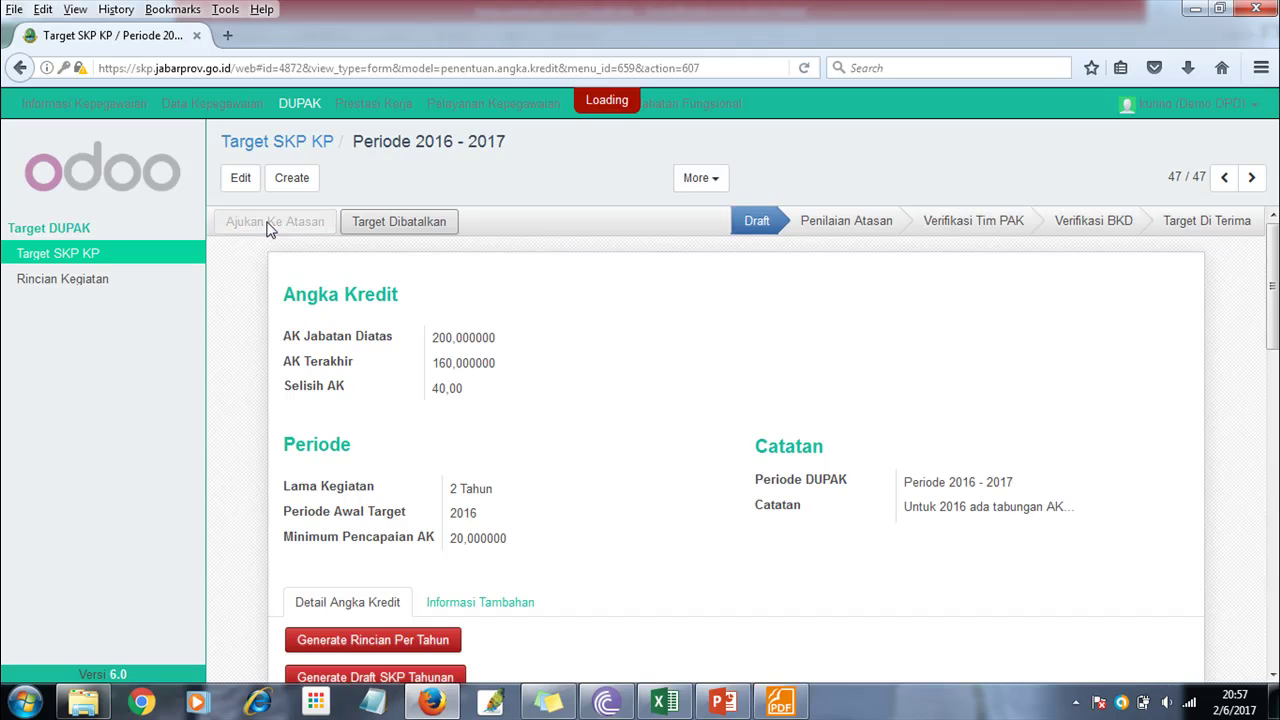
{"action": "left_click", "coordinate": [317, 214]}
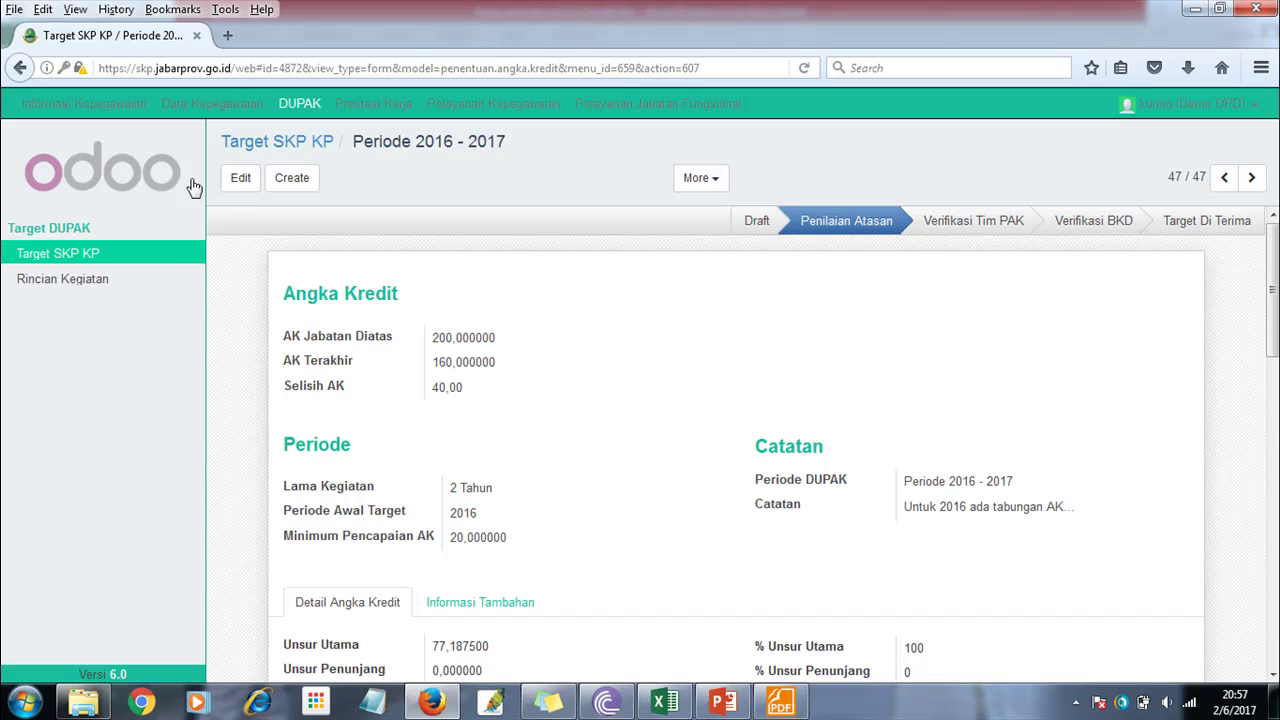
- Check the approval stage of the submitted Periode 2016 - 2017 target
{"action": "left_click_drag", "start_coordinate": [1273, 362], "coordinate": [1273, 412]}
{"action": "scroll", "coordinate": [1273, 400], "scroll_direction": "up", "scroll_amount": 3}
{"action": "left_click_drag", "start_coordinate": [893, 228], "coordinate": [805, 237]}
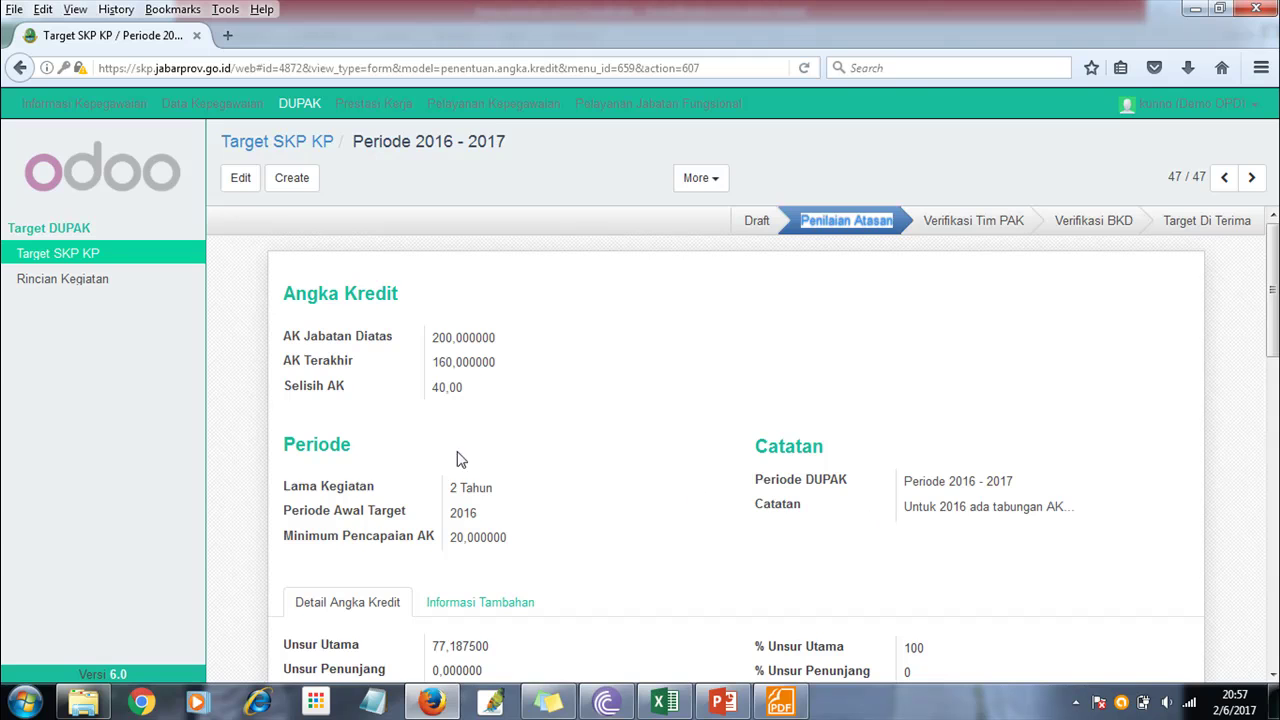
- Switch to the PowerPoint presentation PENGISIAN SKP ONLINE GURU and view slide 7, Langkah 4
{"action": "left_click", "coordinate": [723, 702]}
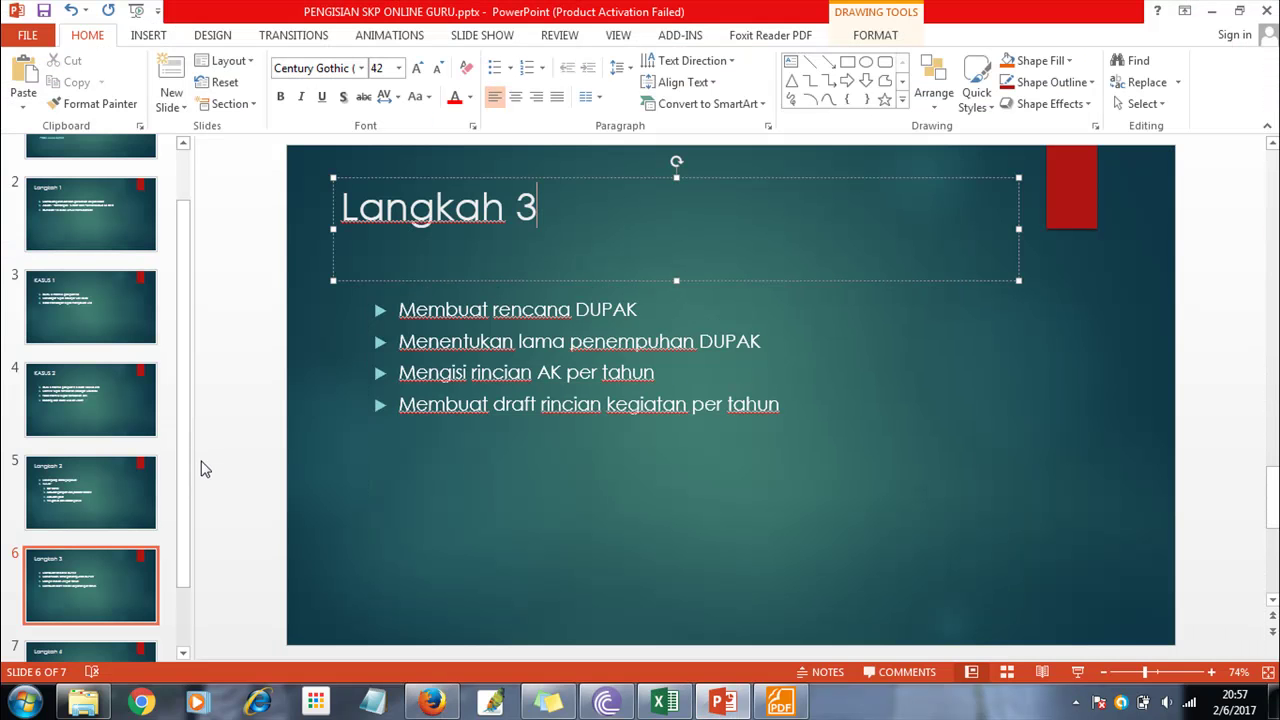
{"action": "scroll", "coordinate": [70, 615], "scroll_direction": "down", "scroll_amount": 1}
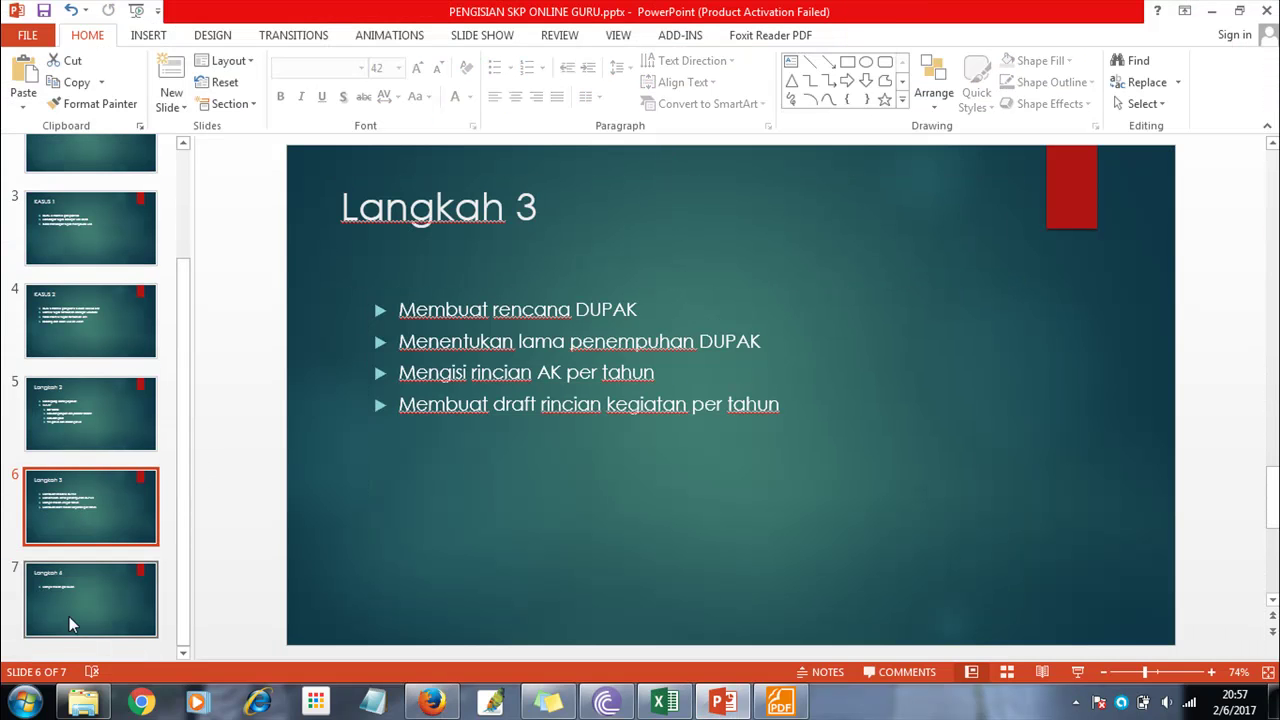
{"action": "left_click", "coordinate": [70, 620]}
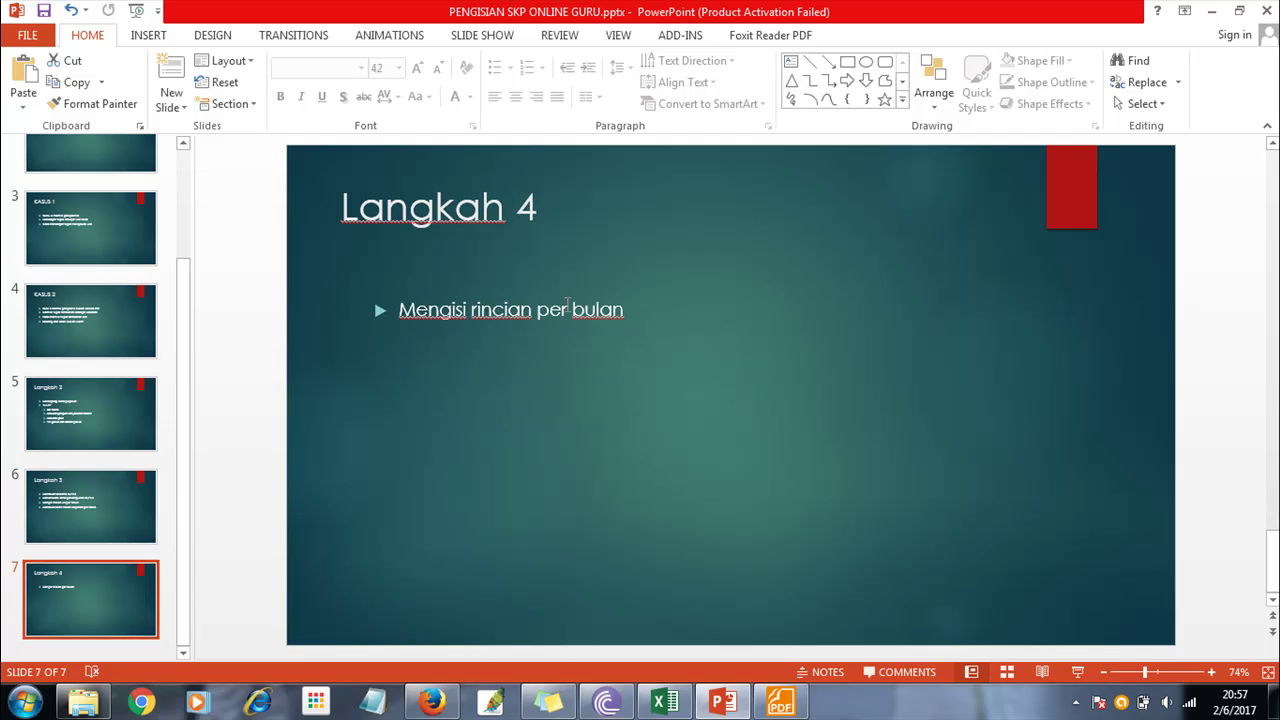
{"action": "left_click", "coordinate": [680, 337]}
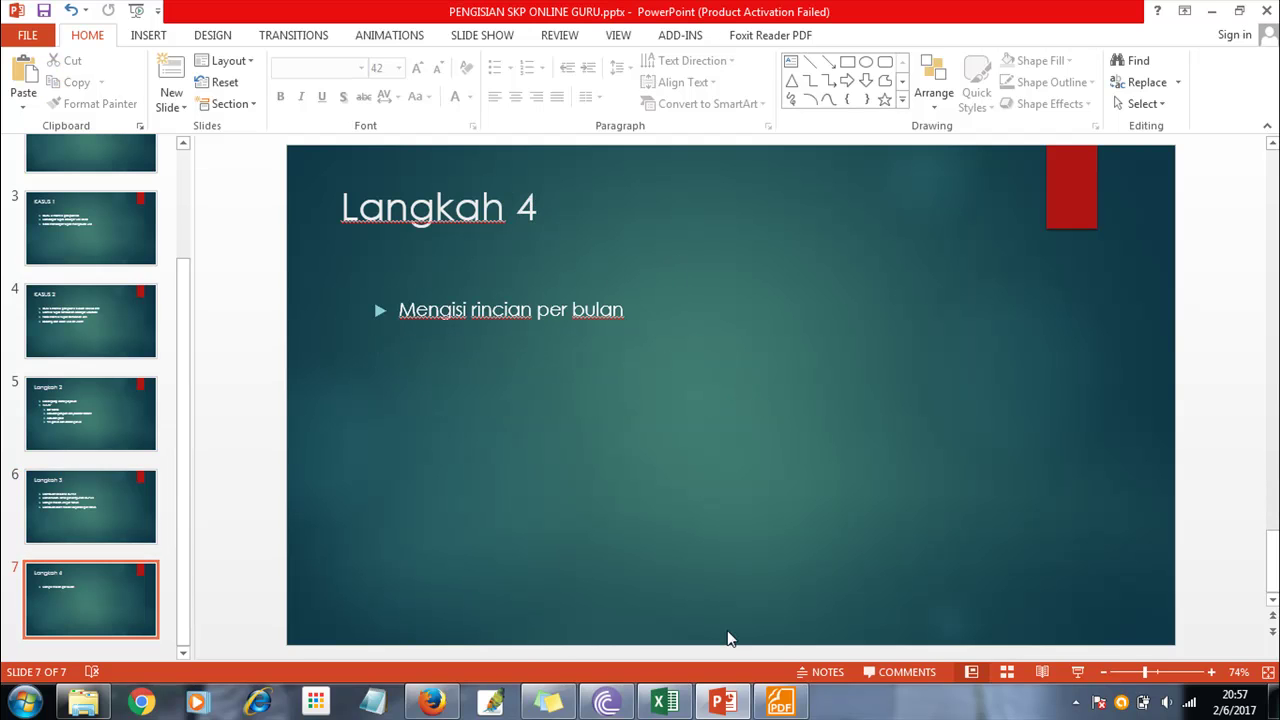